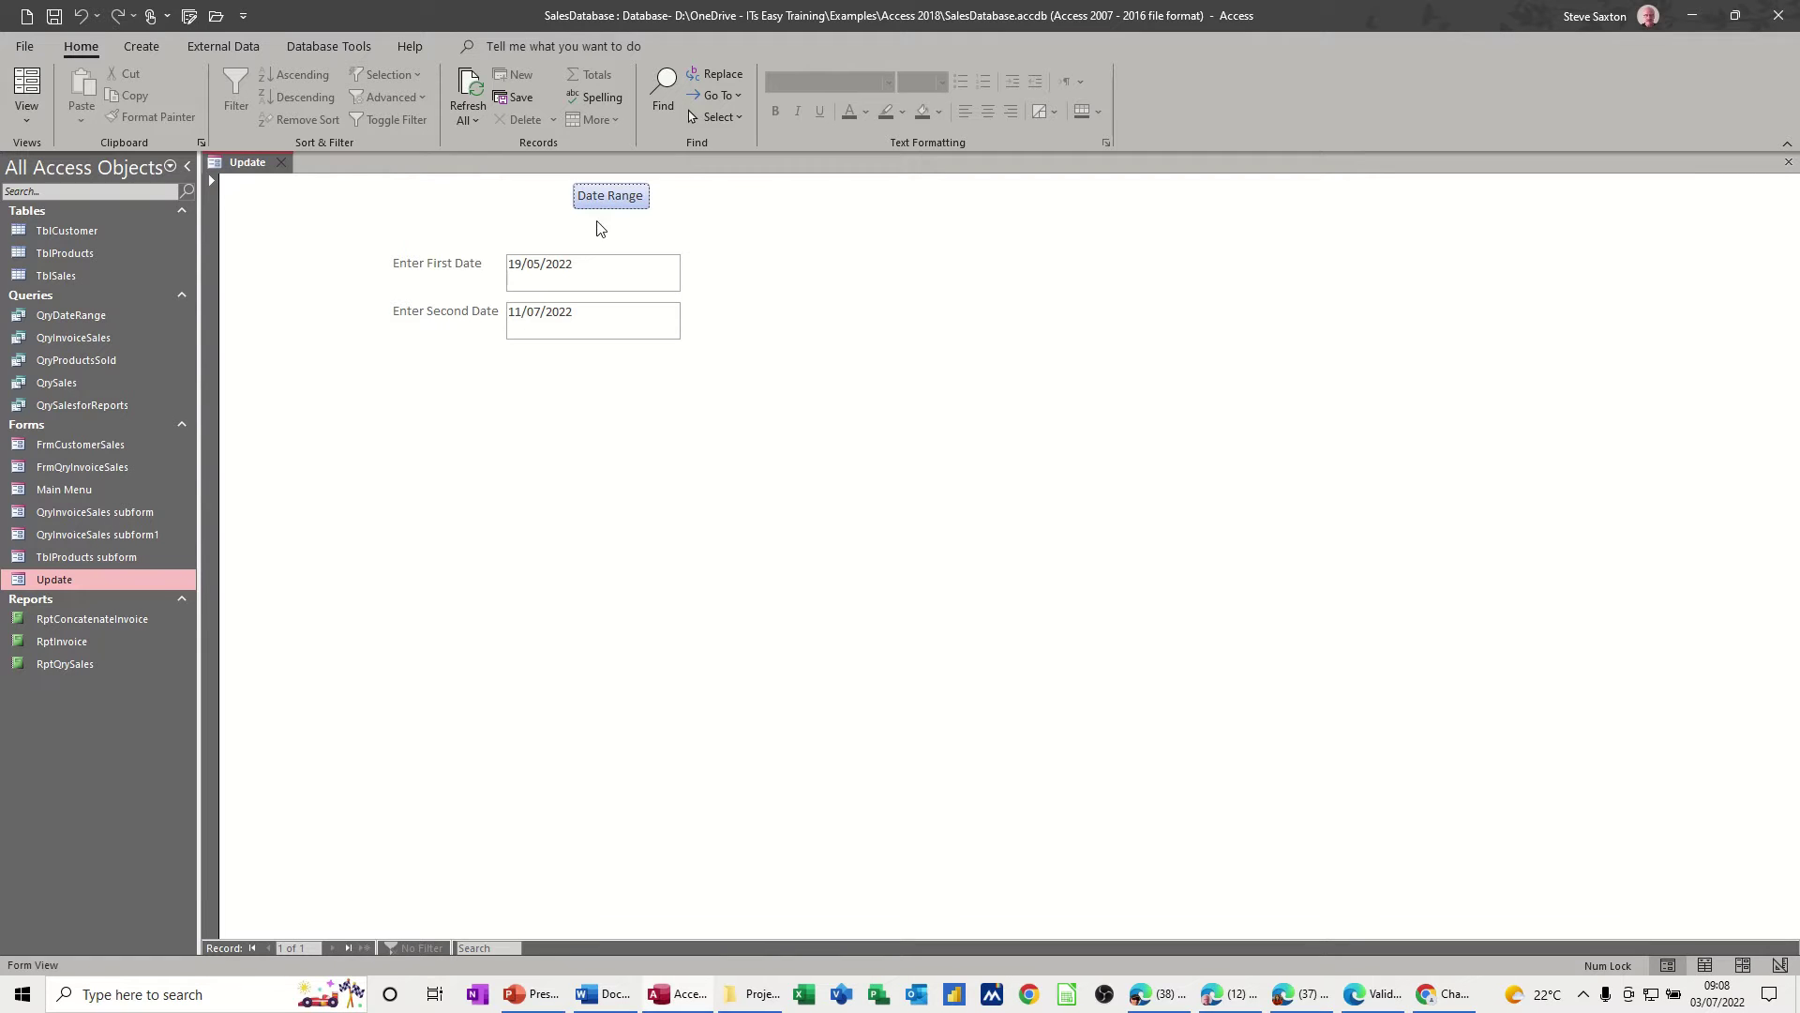
- Pick 25/05/2022 as the first date and run the Date Range query
{"action": "left_click", "coordinate": [637, 270]}
{"action": "left_click", "coordinate": [691, 262]}
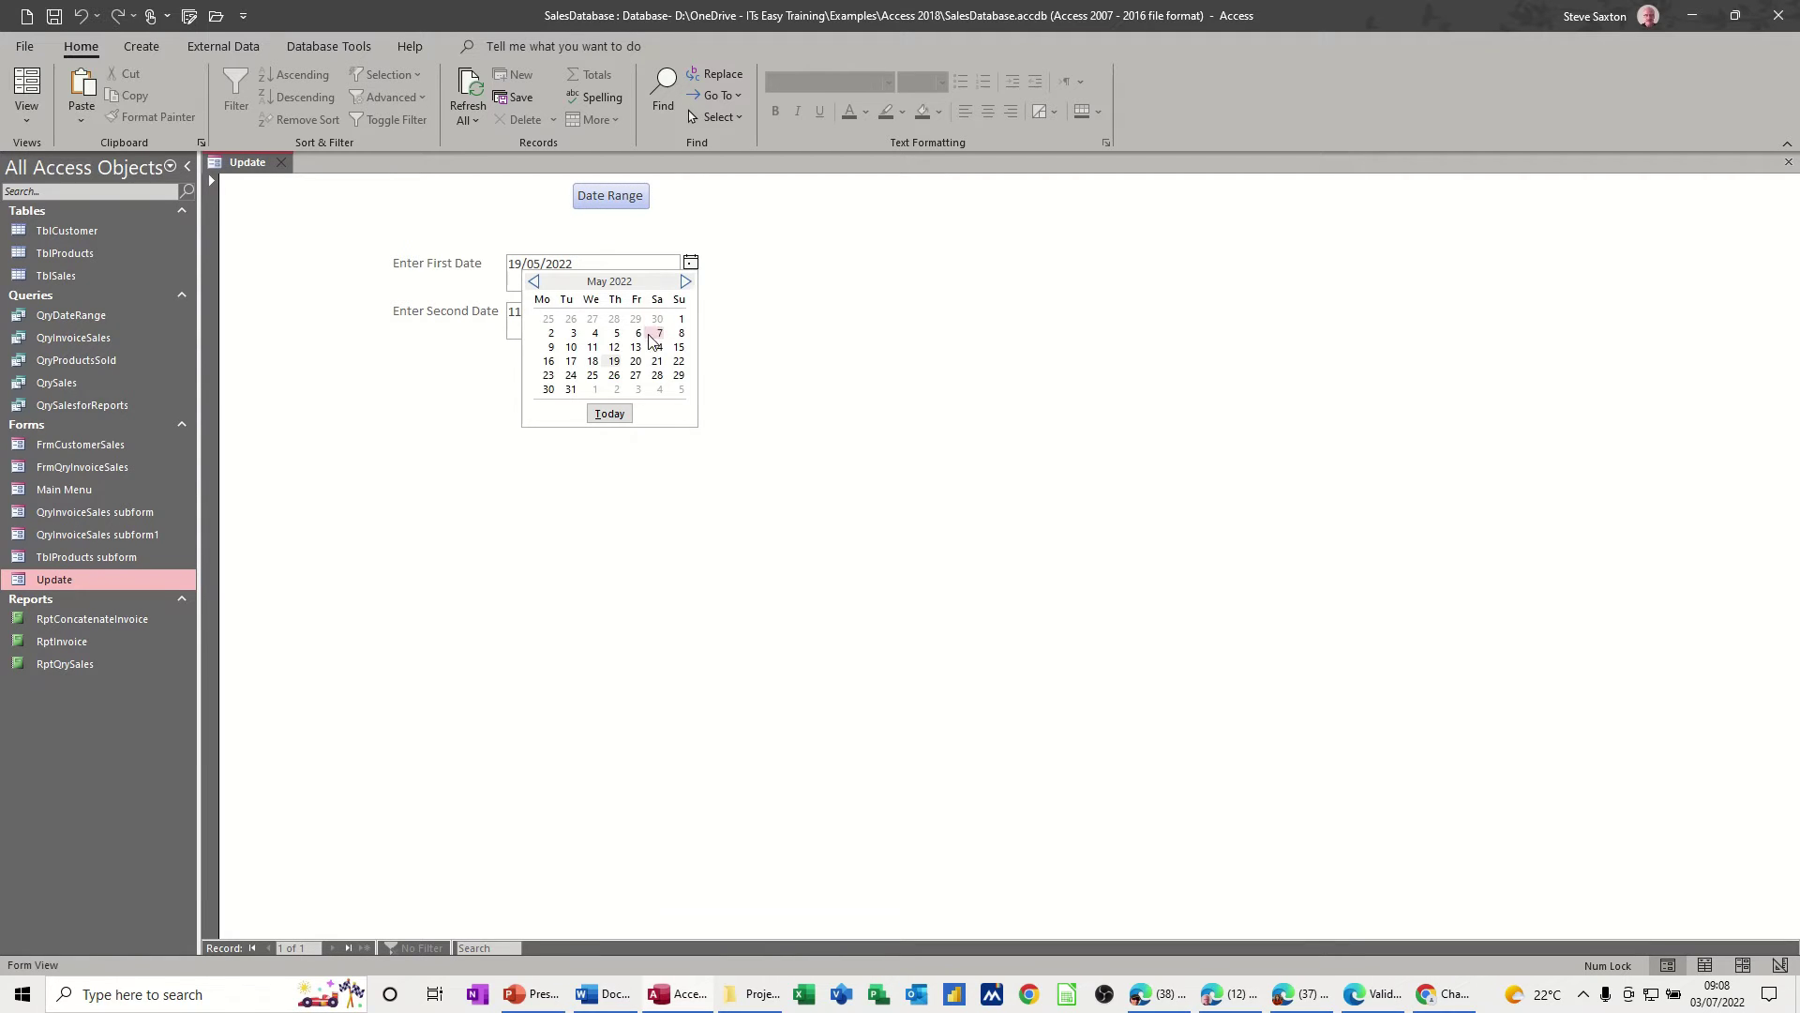
{"action": "left_click", "coordinate": [593, 375]}
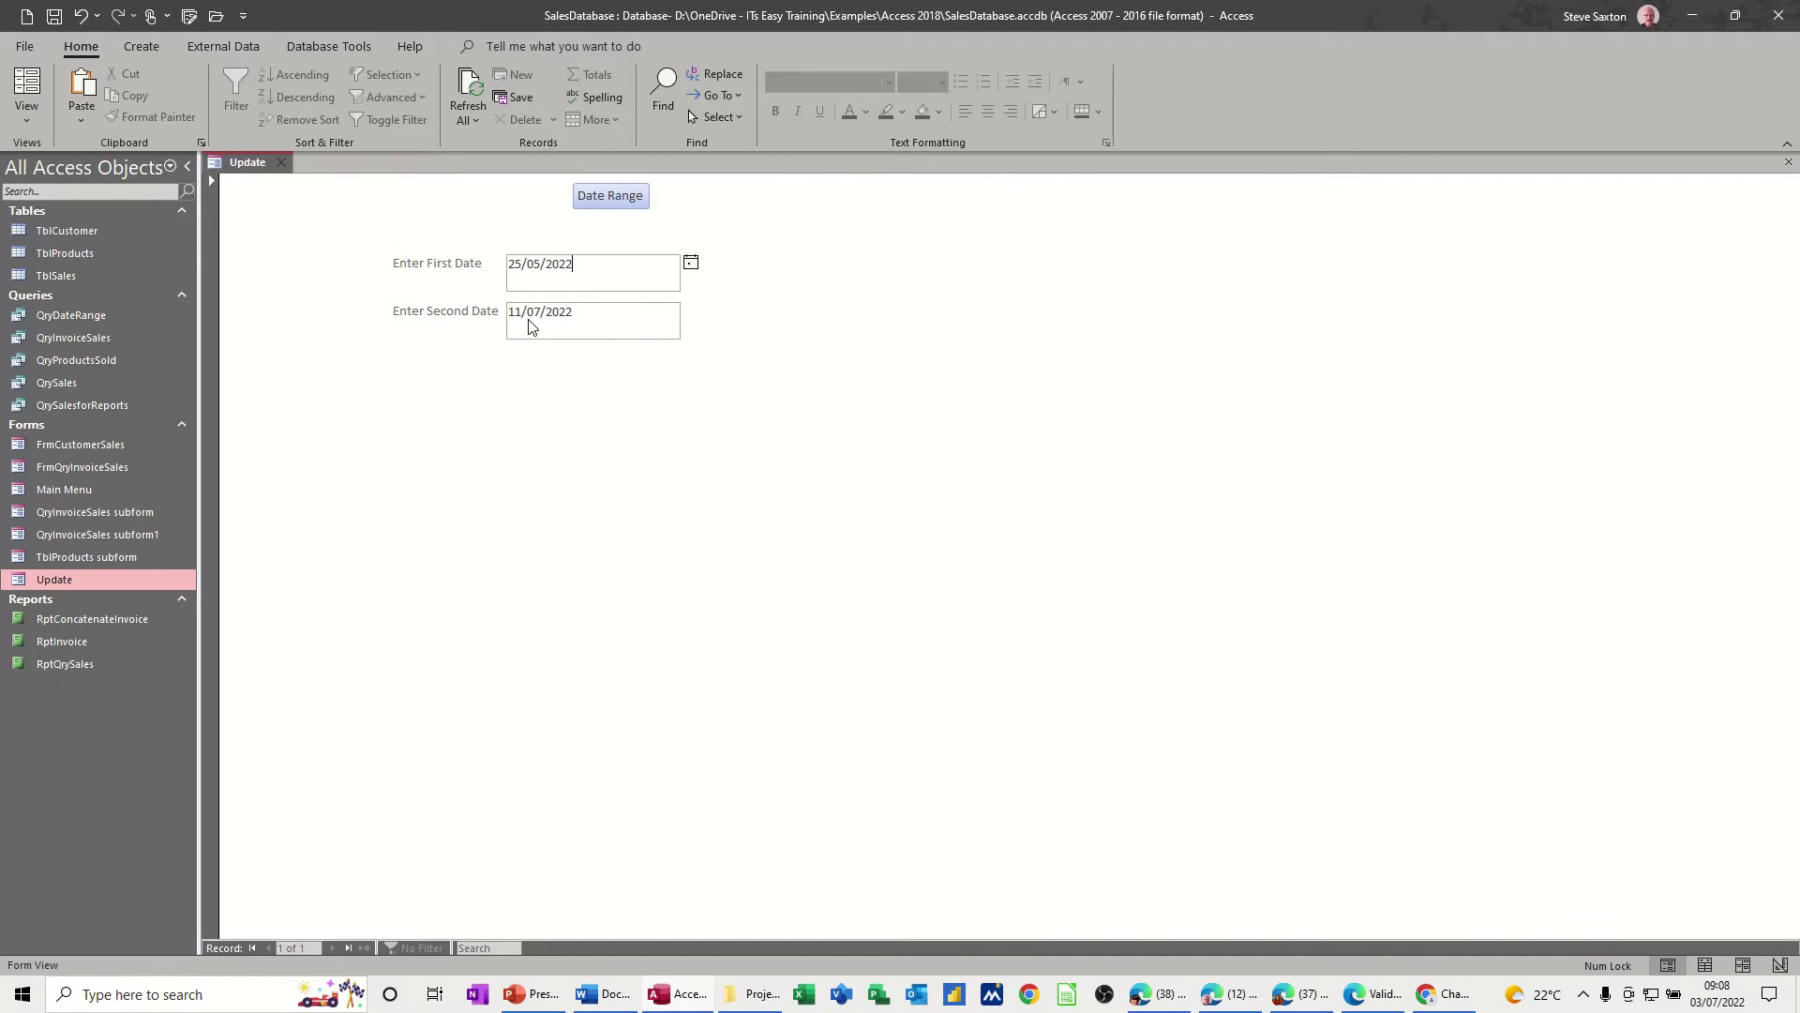
{"action": "left_click", "coordinate": [612, 200]}
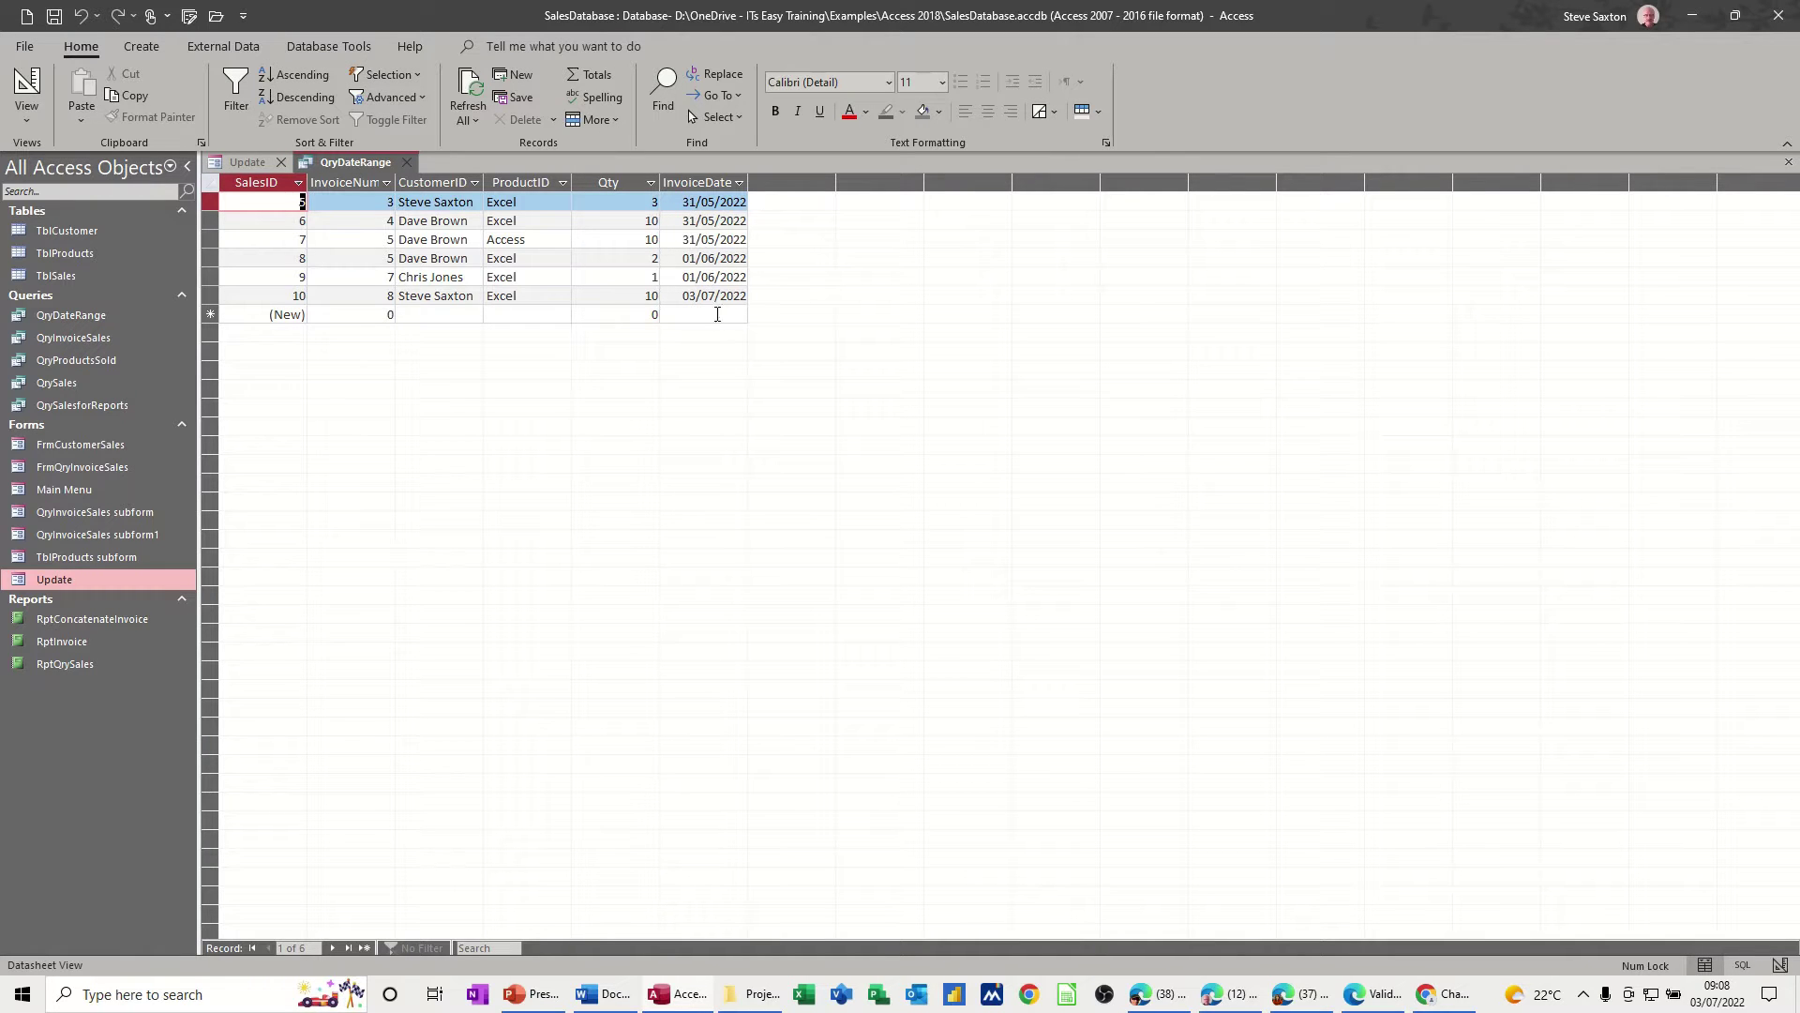
- Change the first date to 22/06/2022, rerun QryDateRange, and close its results
{"action": "left_click", "coordinate": [409, 161]}
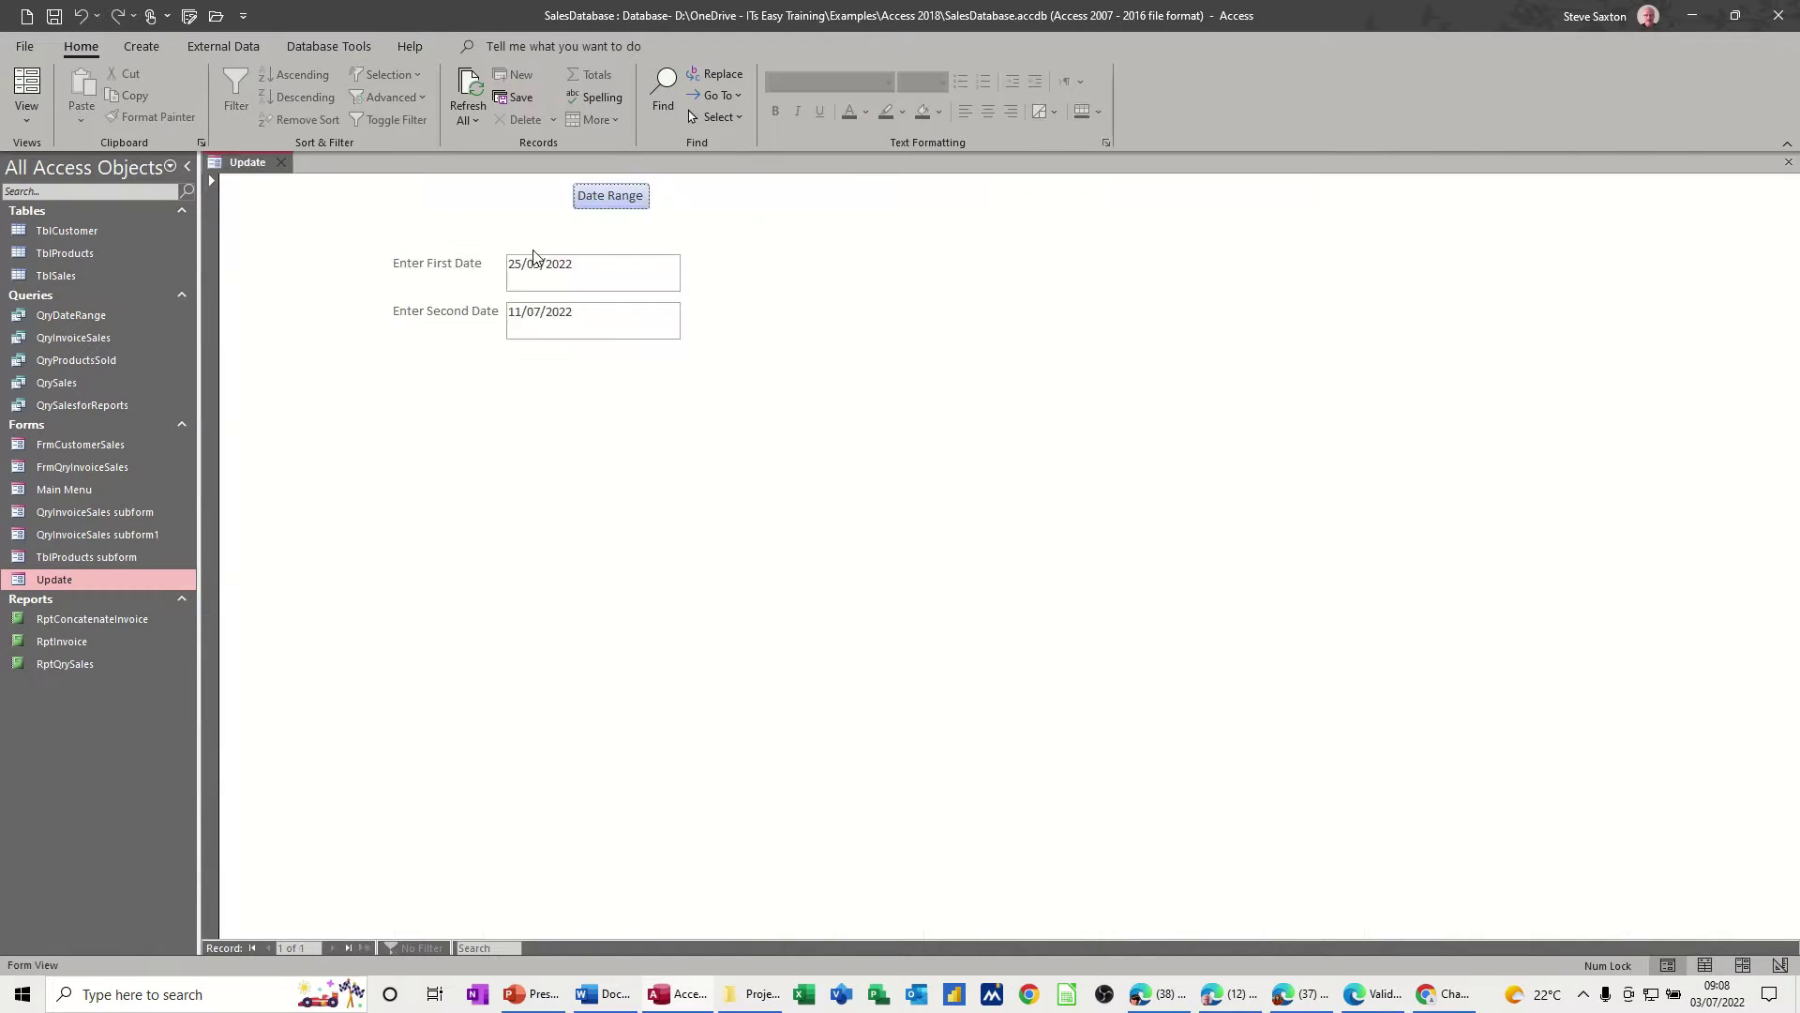
{"action": "left_click", "coordinate": [690, 263]}
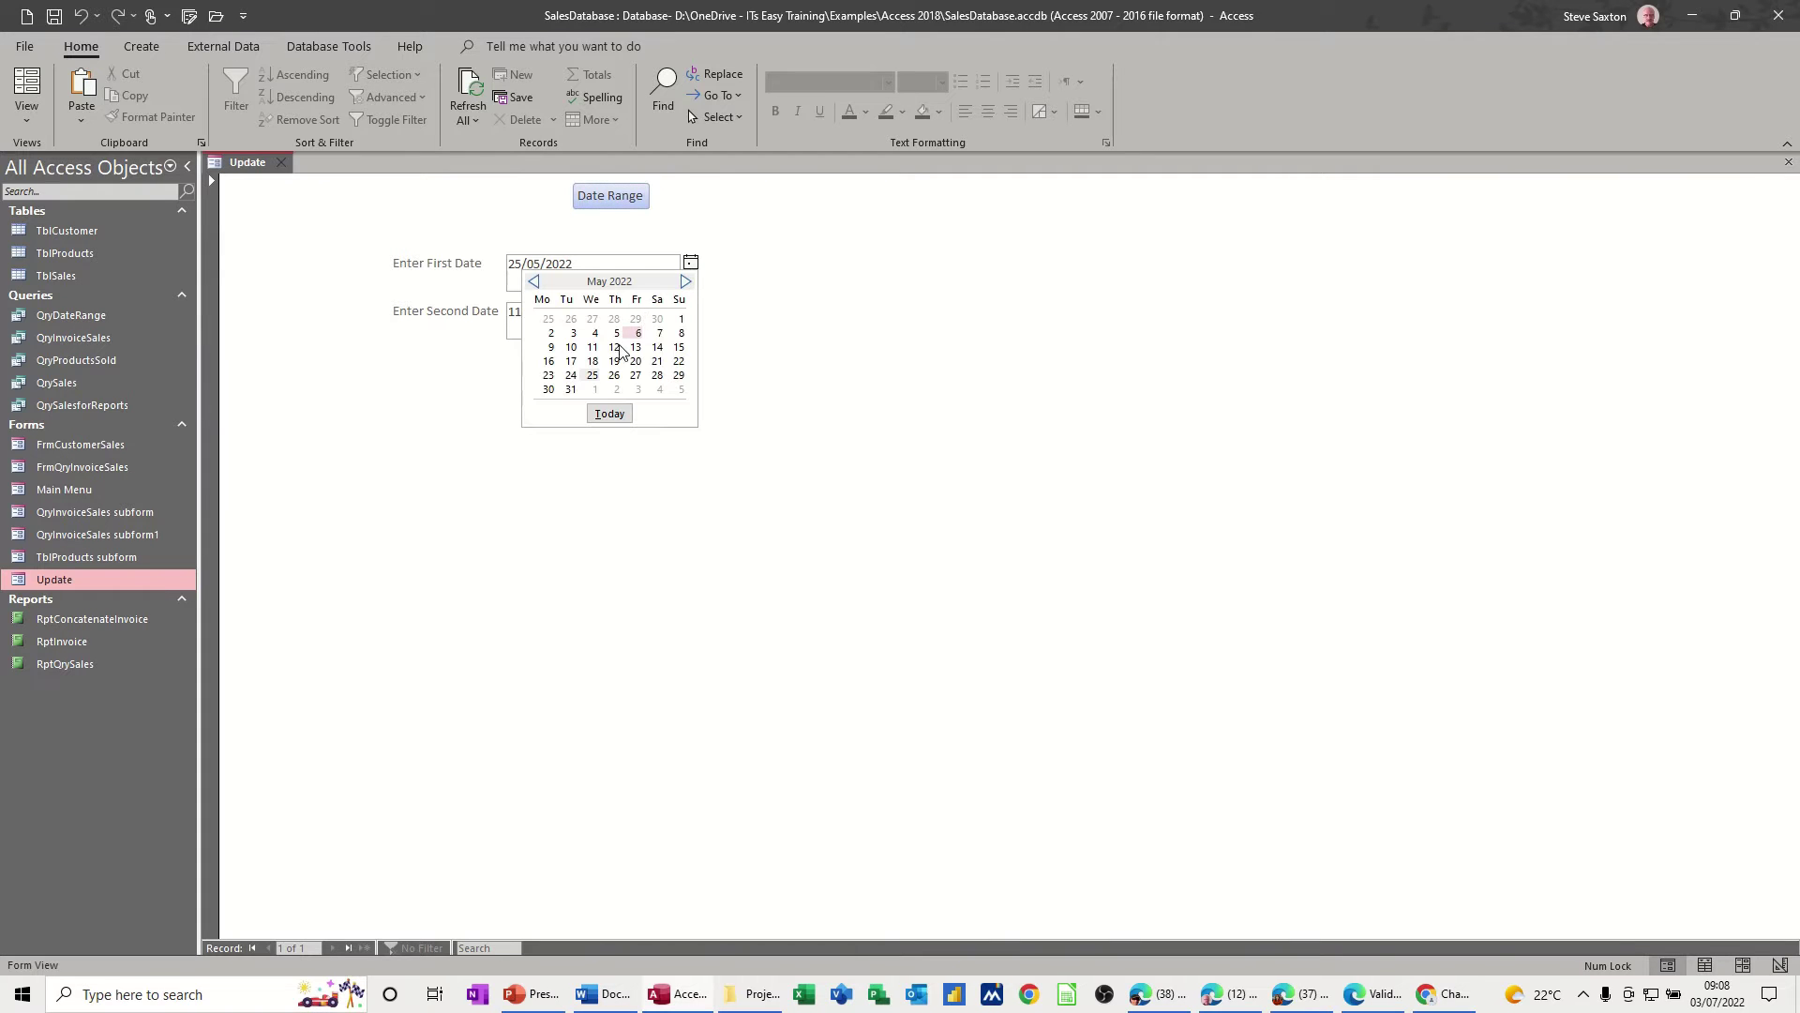
{"action": "left_click", "coordinate": [686, 283]}
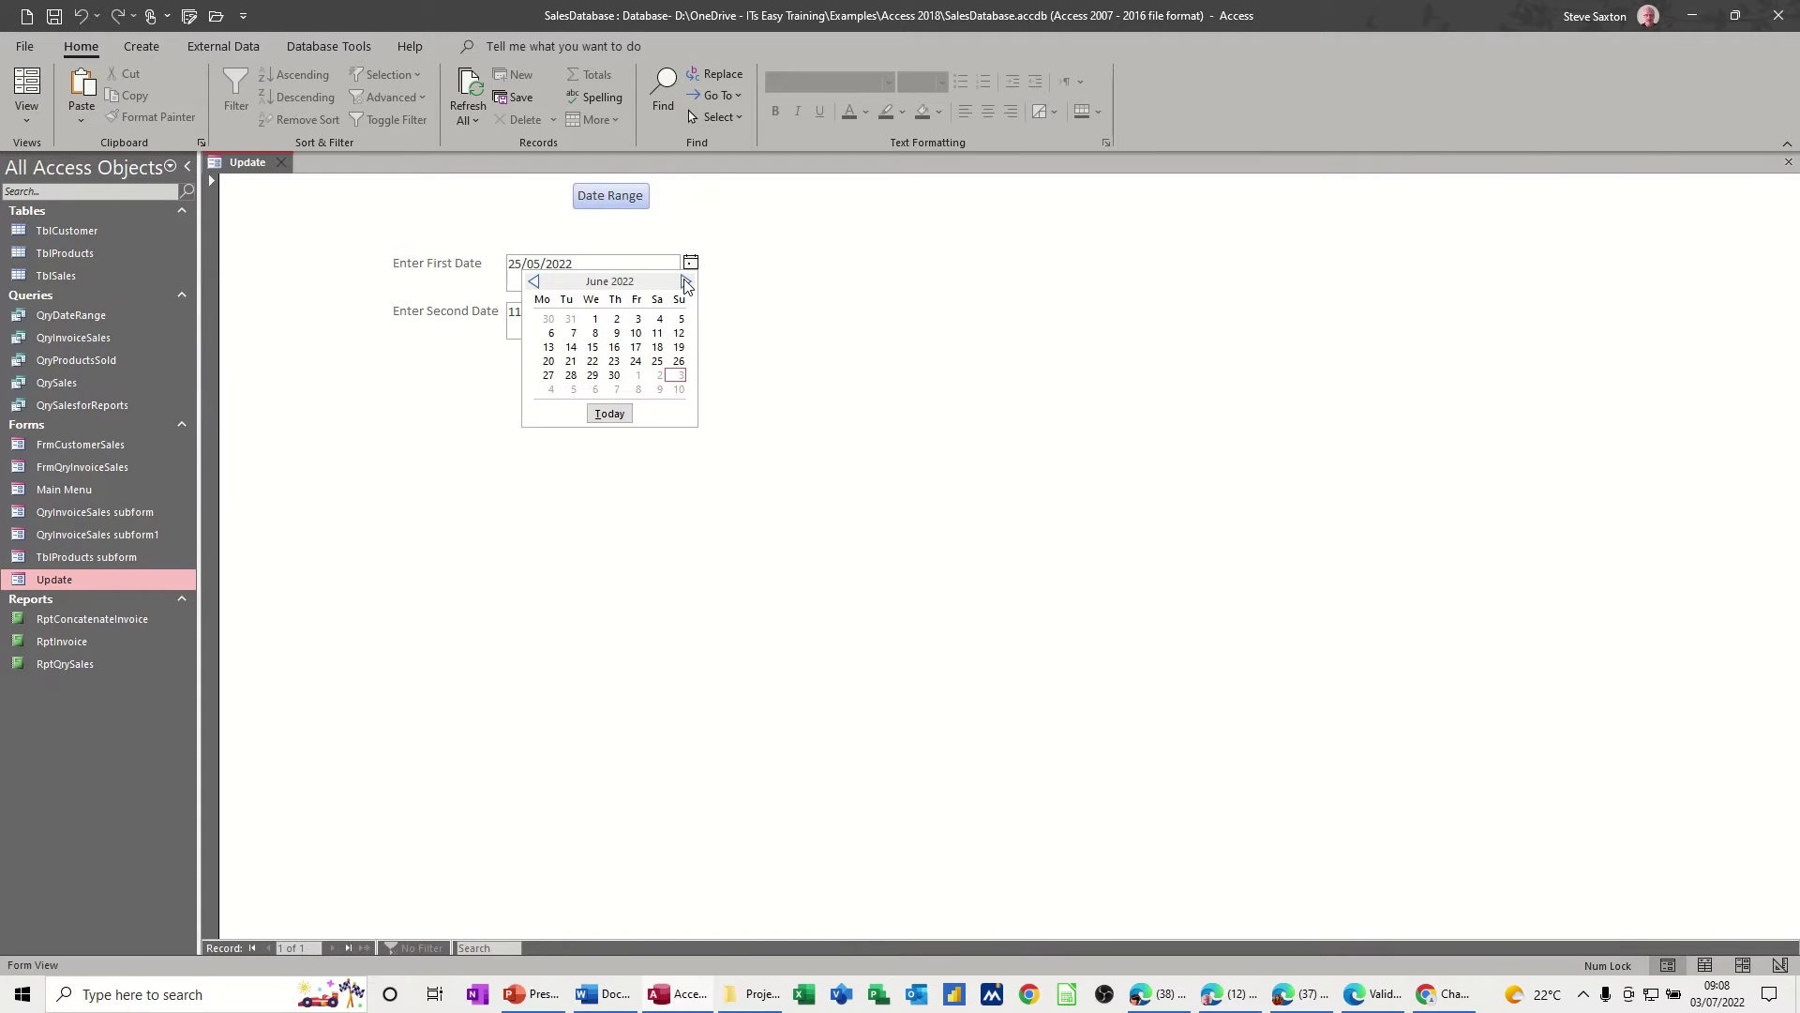
{"action": "left_click", "coordinate": [593, 362]}
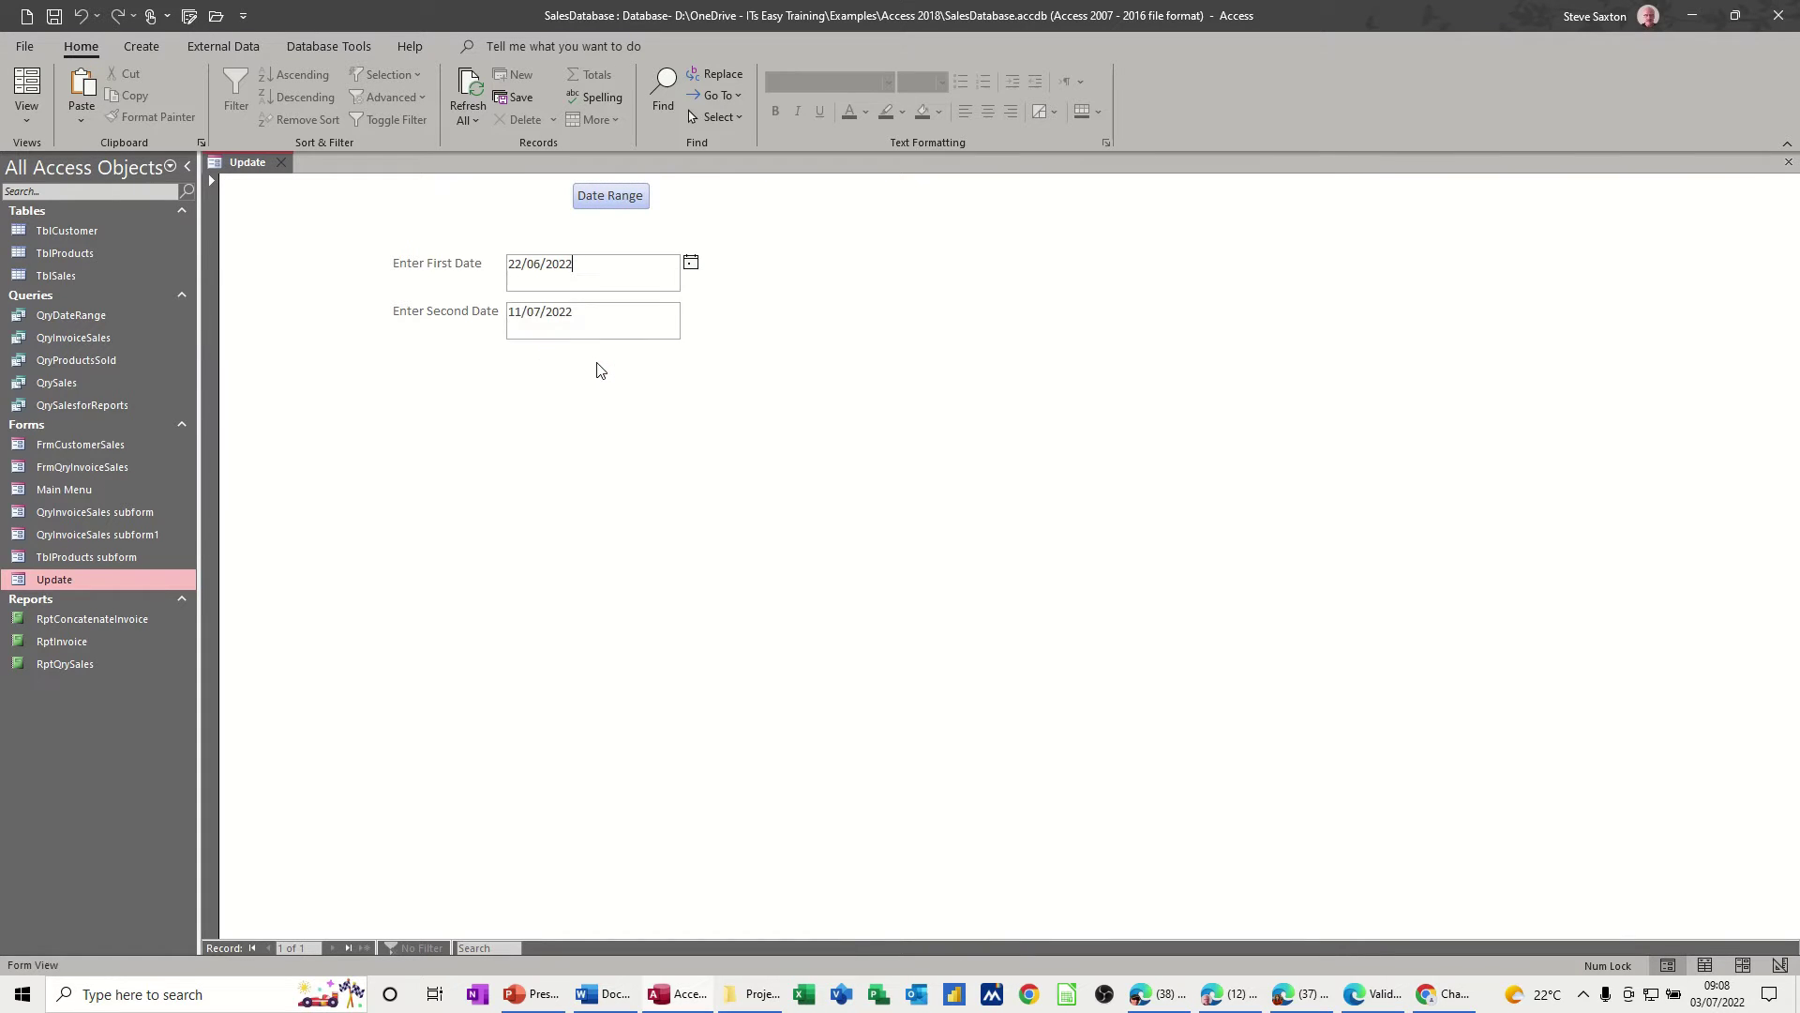
{"action": "left_click", "coordinate": [610, 197]}
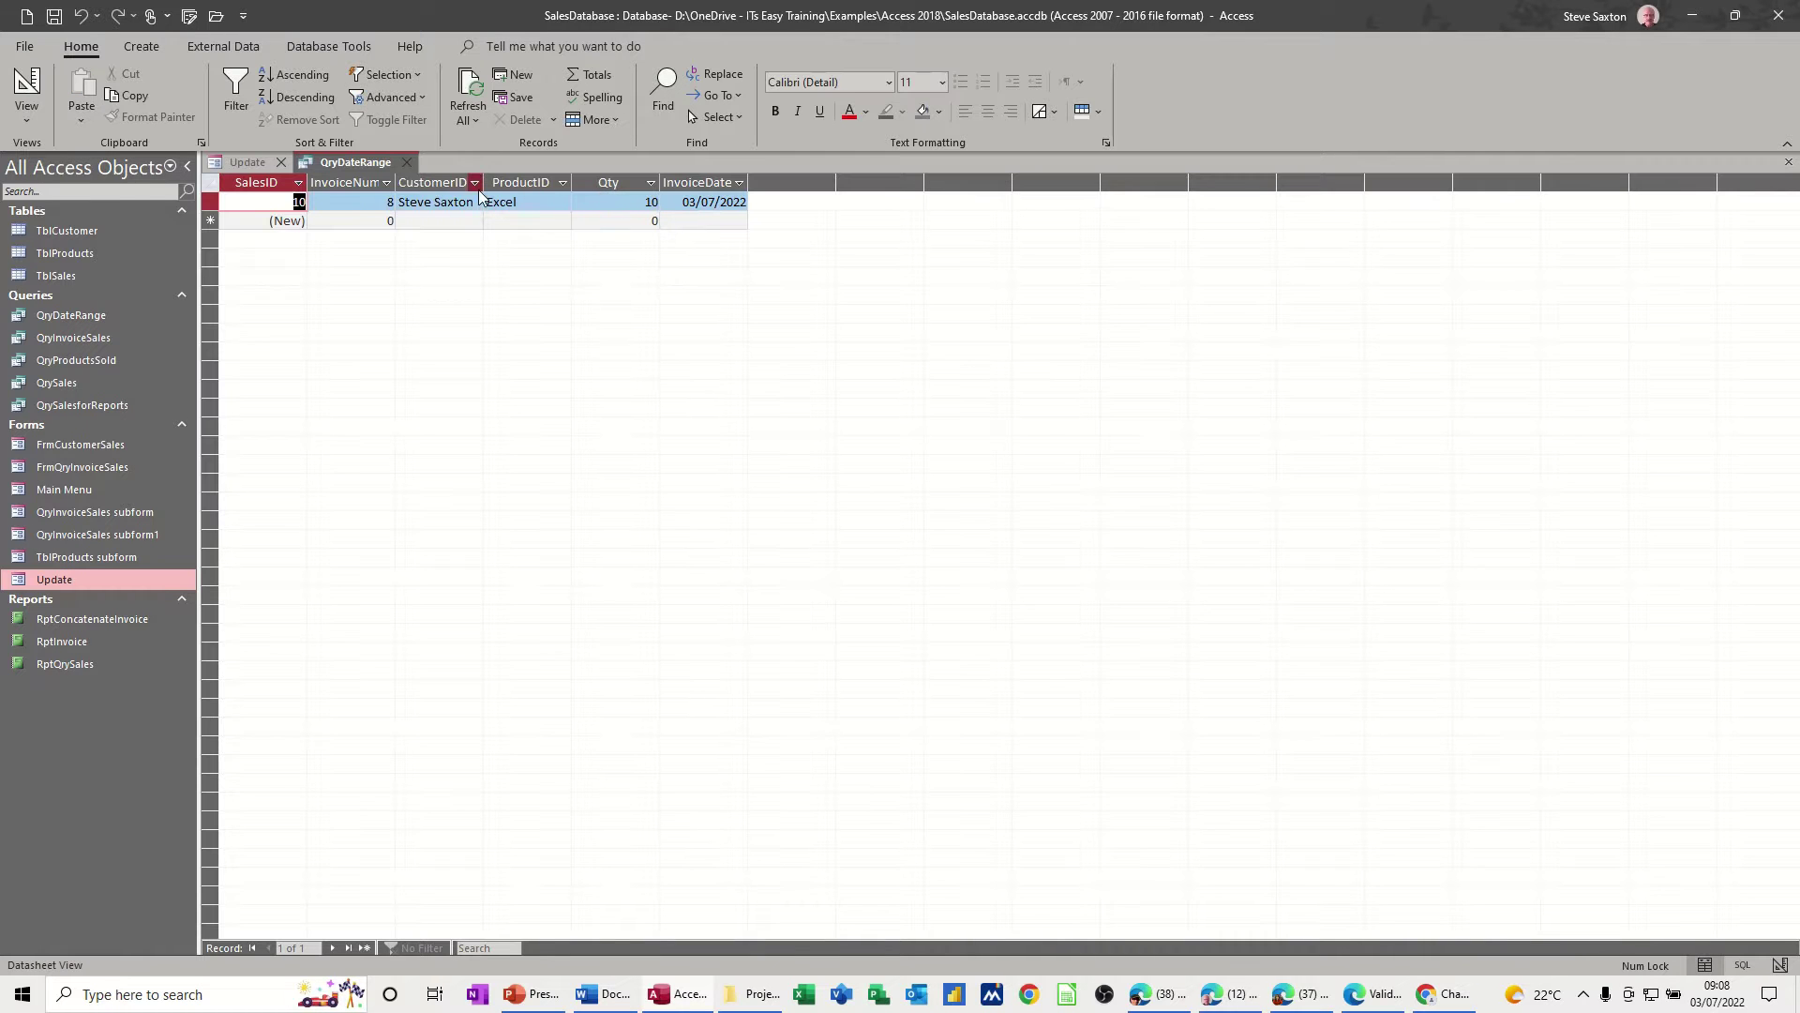
{"action": "left_click", "coordinate": [407, 163]}
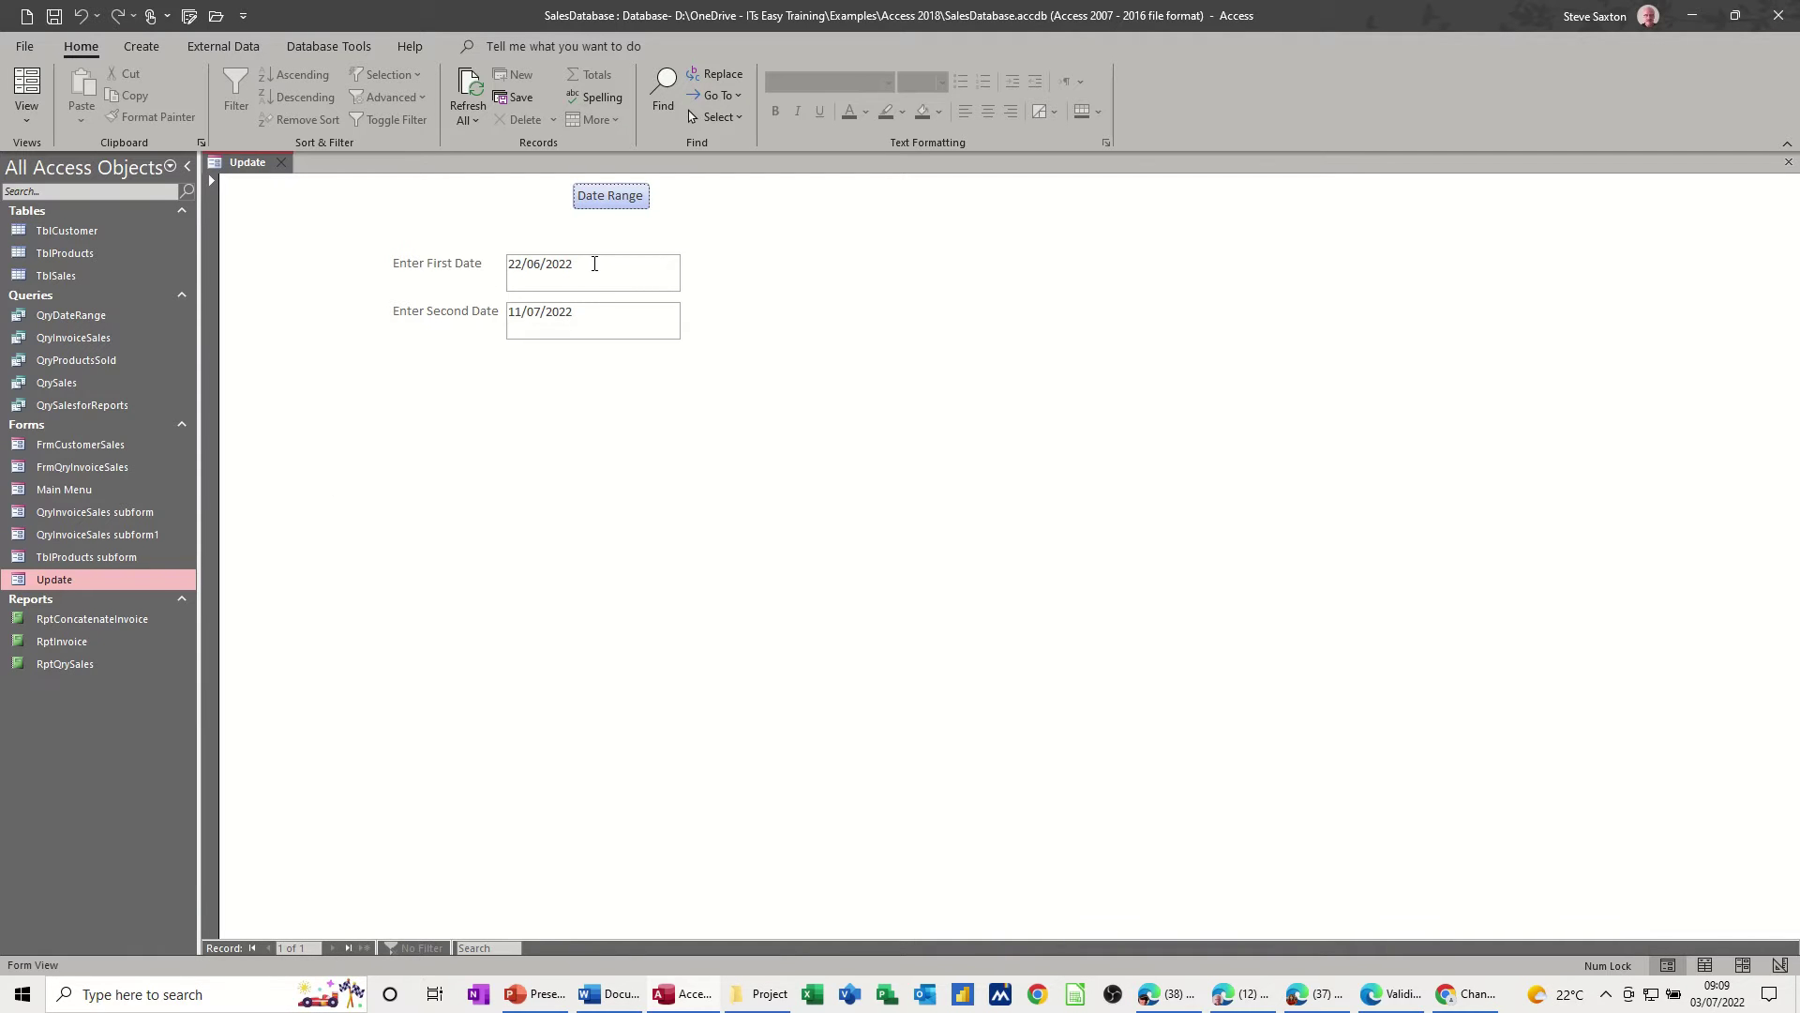
- Close the Update form and start a blank design-view form widened to about 17.7cm
{"action": "left_click", "coordinate": [281, 162]}
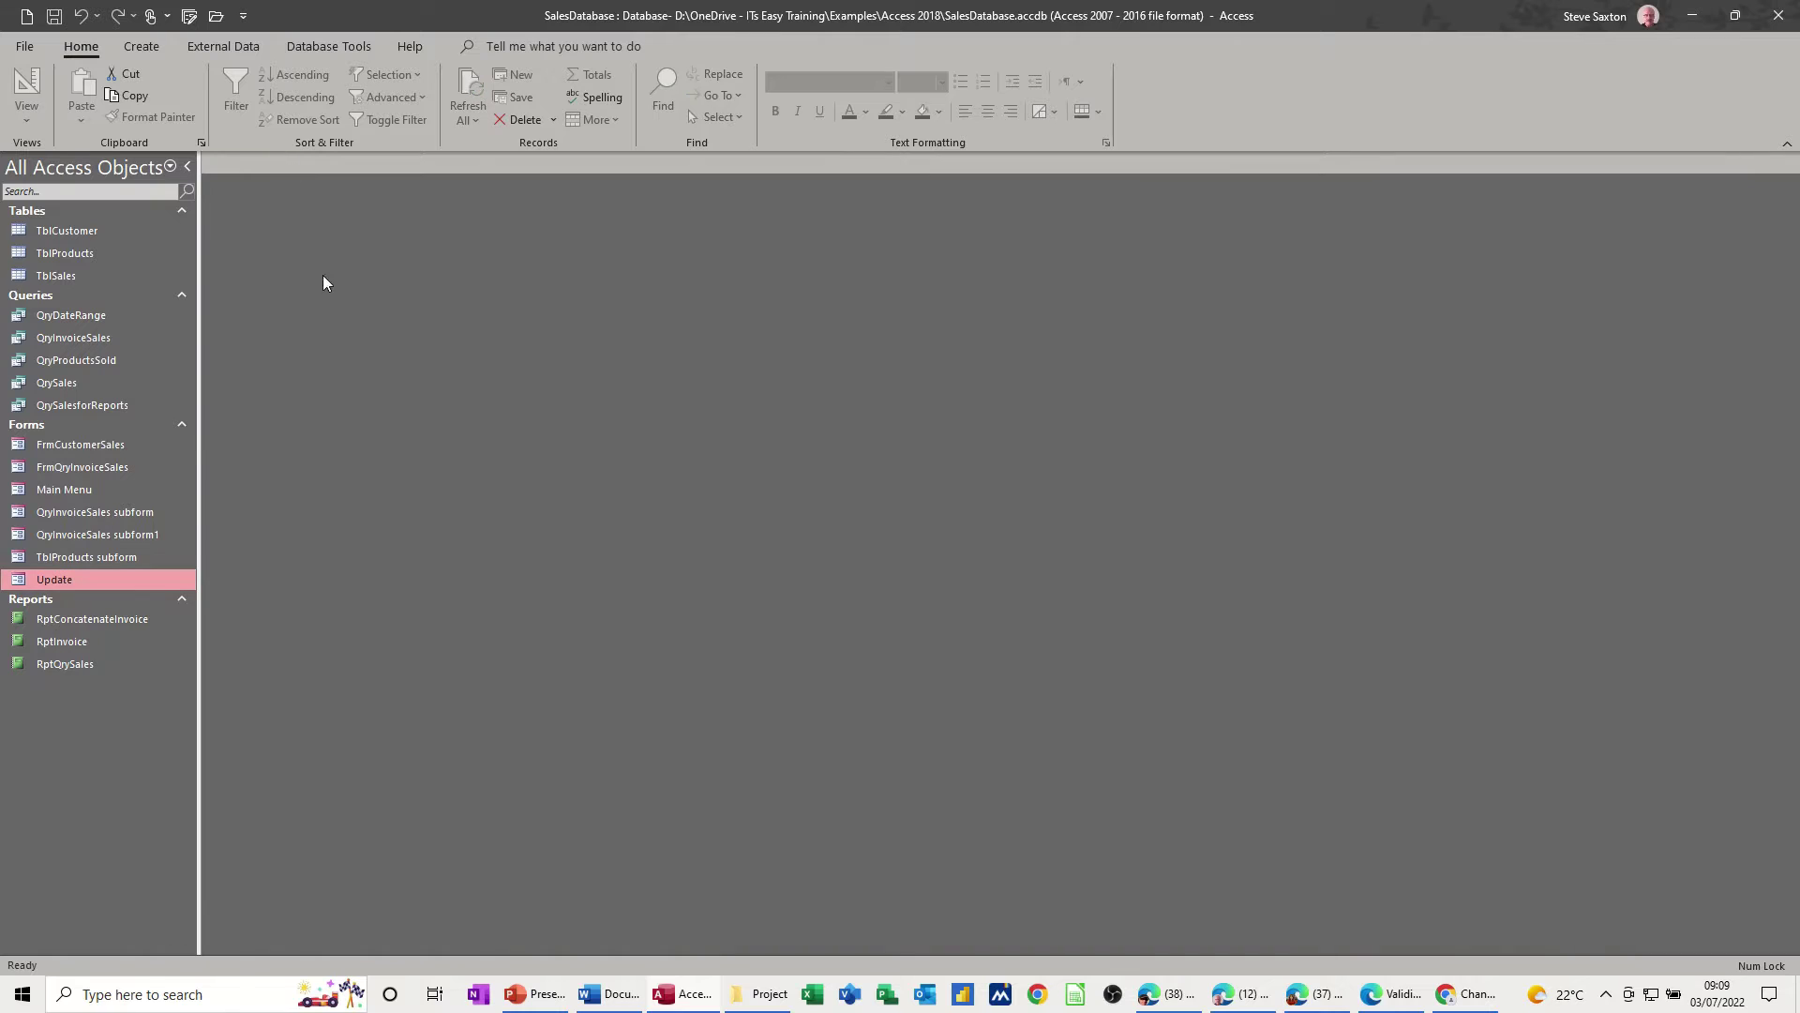
{"action": "left_click", "coordinate": [142, 46]}
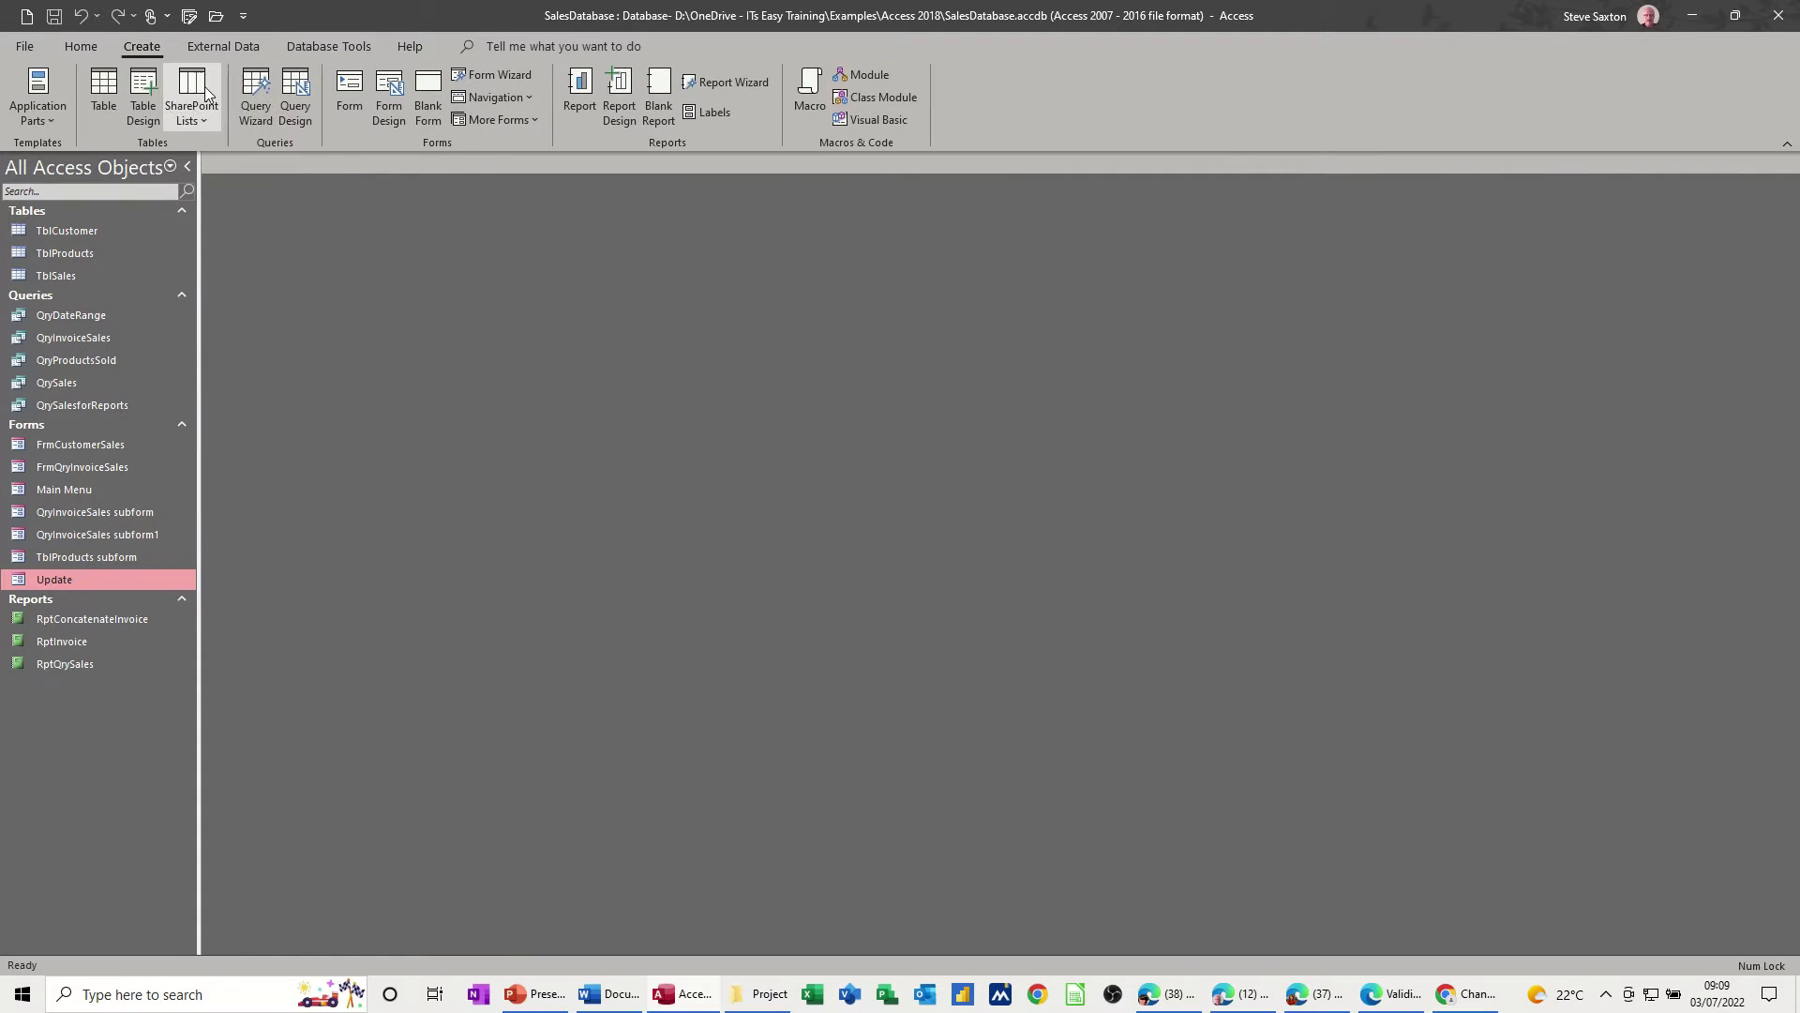
{"action": "left_click", "coordinate": [389, 94]}
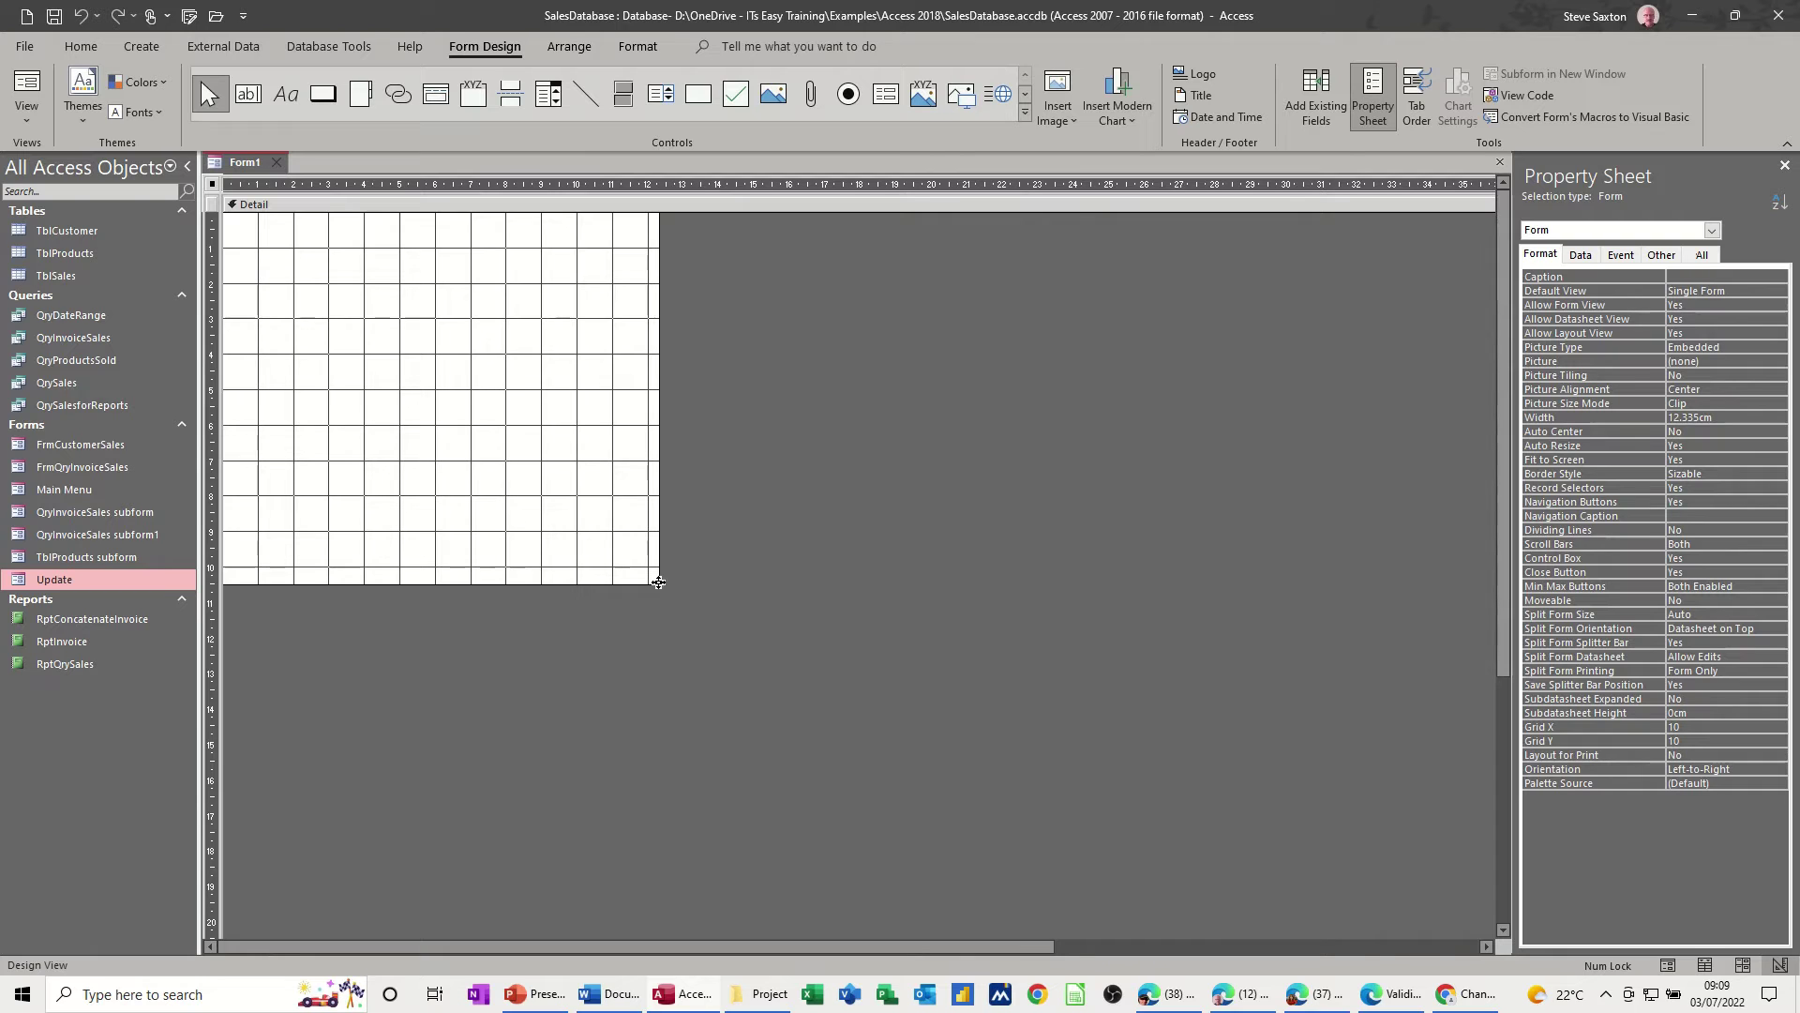
{"action": "left_click_drag", "start_coordinate": [659, 583], "coordinate": [851, 712]}
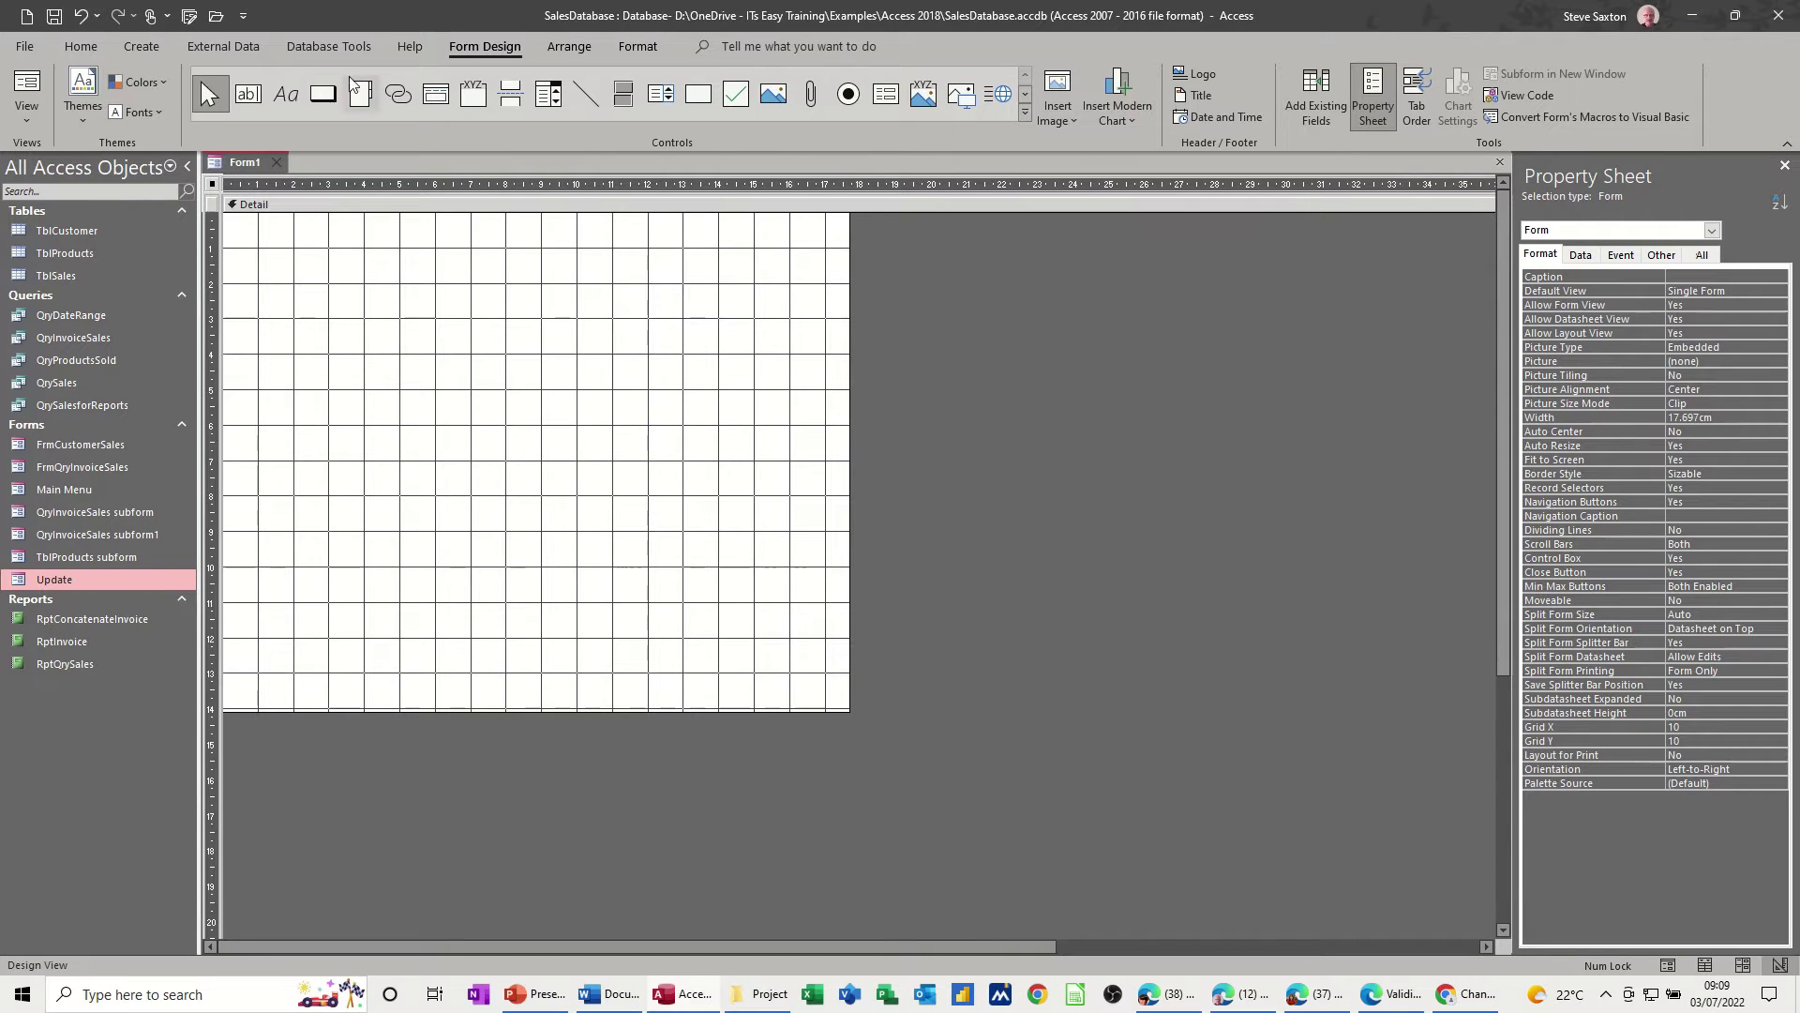
- Draw two unbound text boxes, Text0 above Text2, and show Text0's properties
{"action": "left_click", "coordinate": [248, 94]}
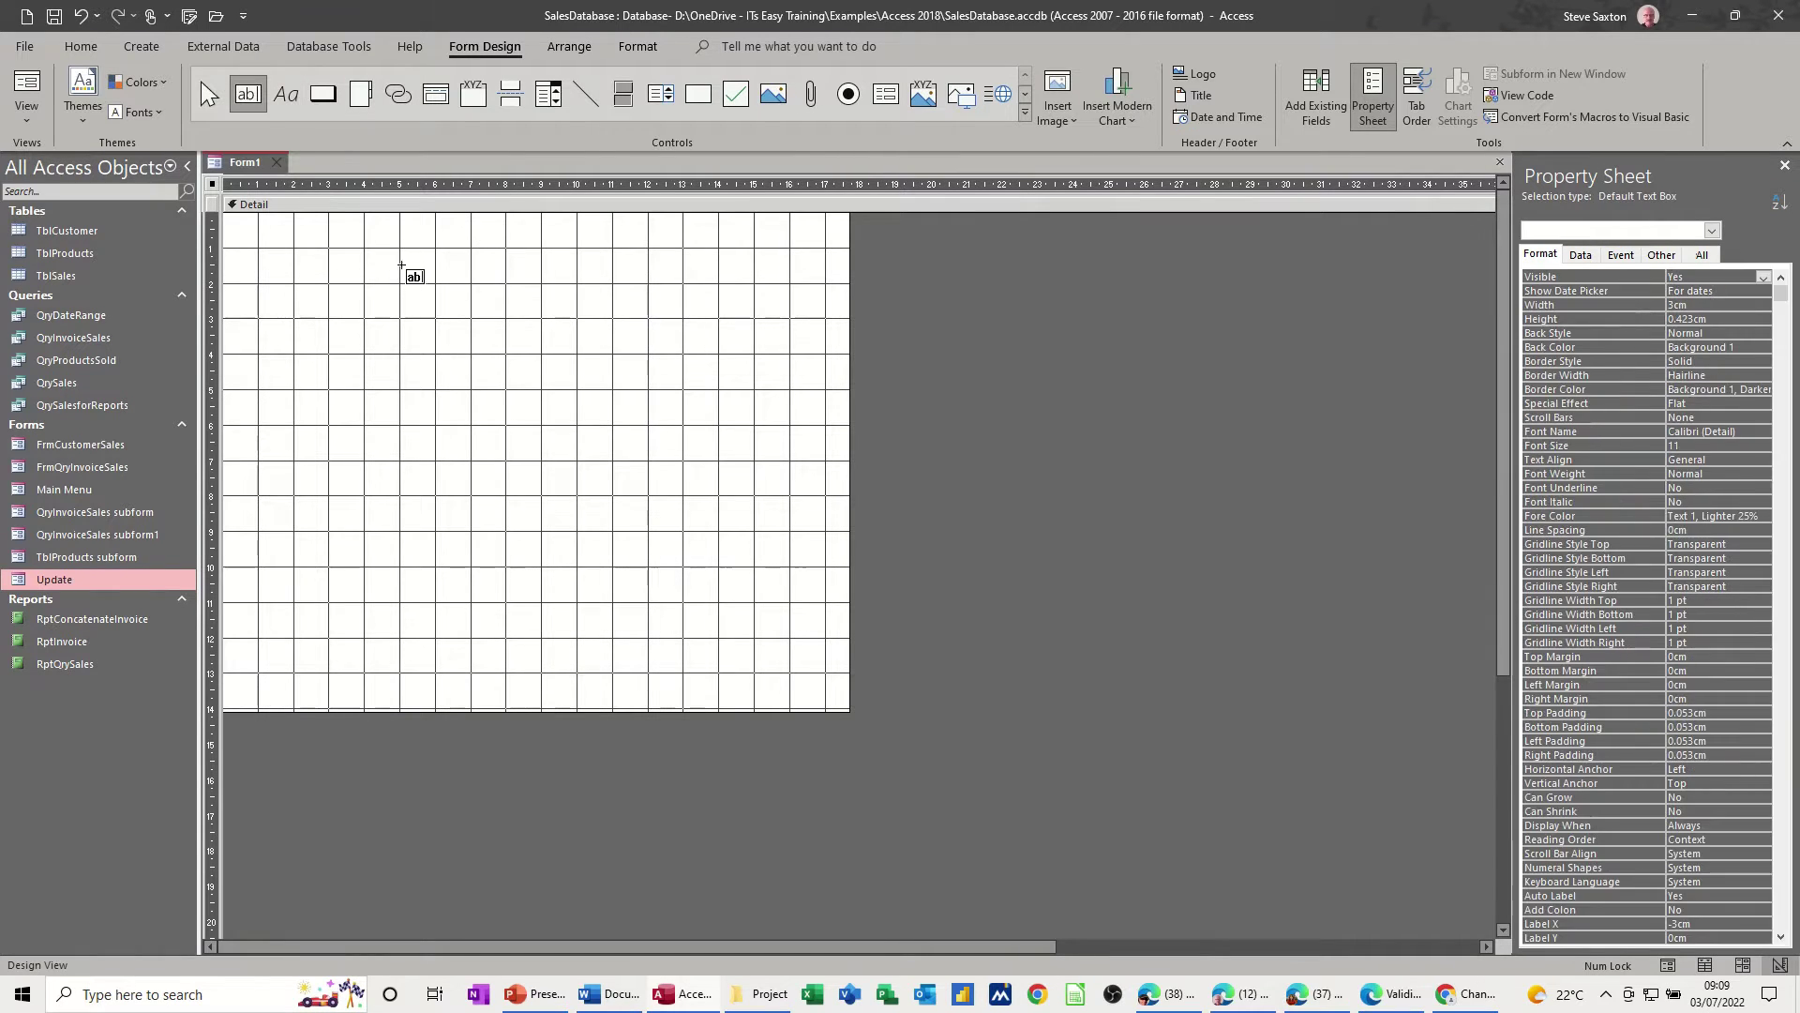
{"action": "mouse_move", "coordinate": [371, 265]}
{"action": "left_mouse_down"}
{"action": "mouse_move", "coordinate": [394, 298]}
{"action": "mouse_move", "coordinate": [522, 321]}
{"action": "left_mouse_up"}
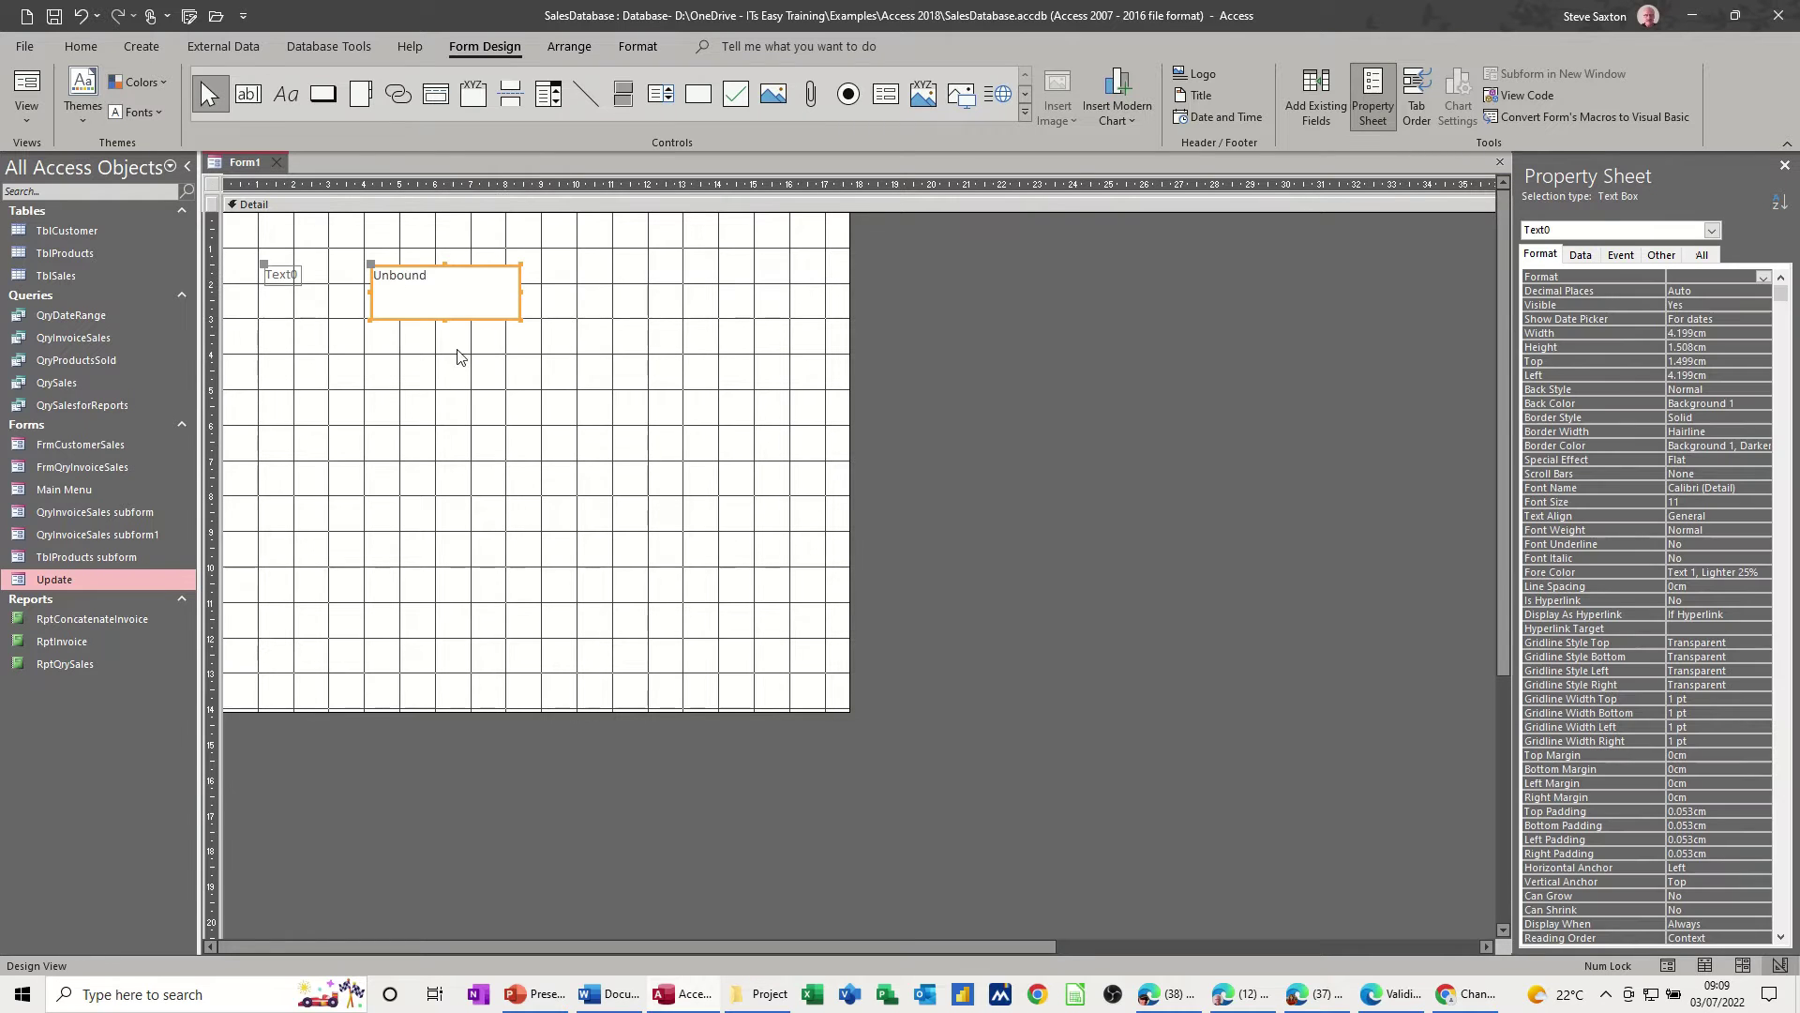
{"action": "left_click", "coordinate": [250, 99]}
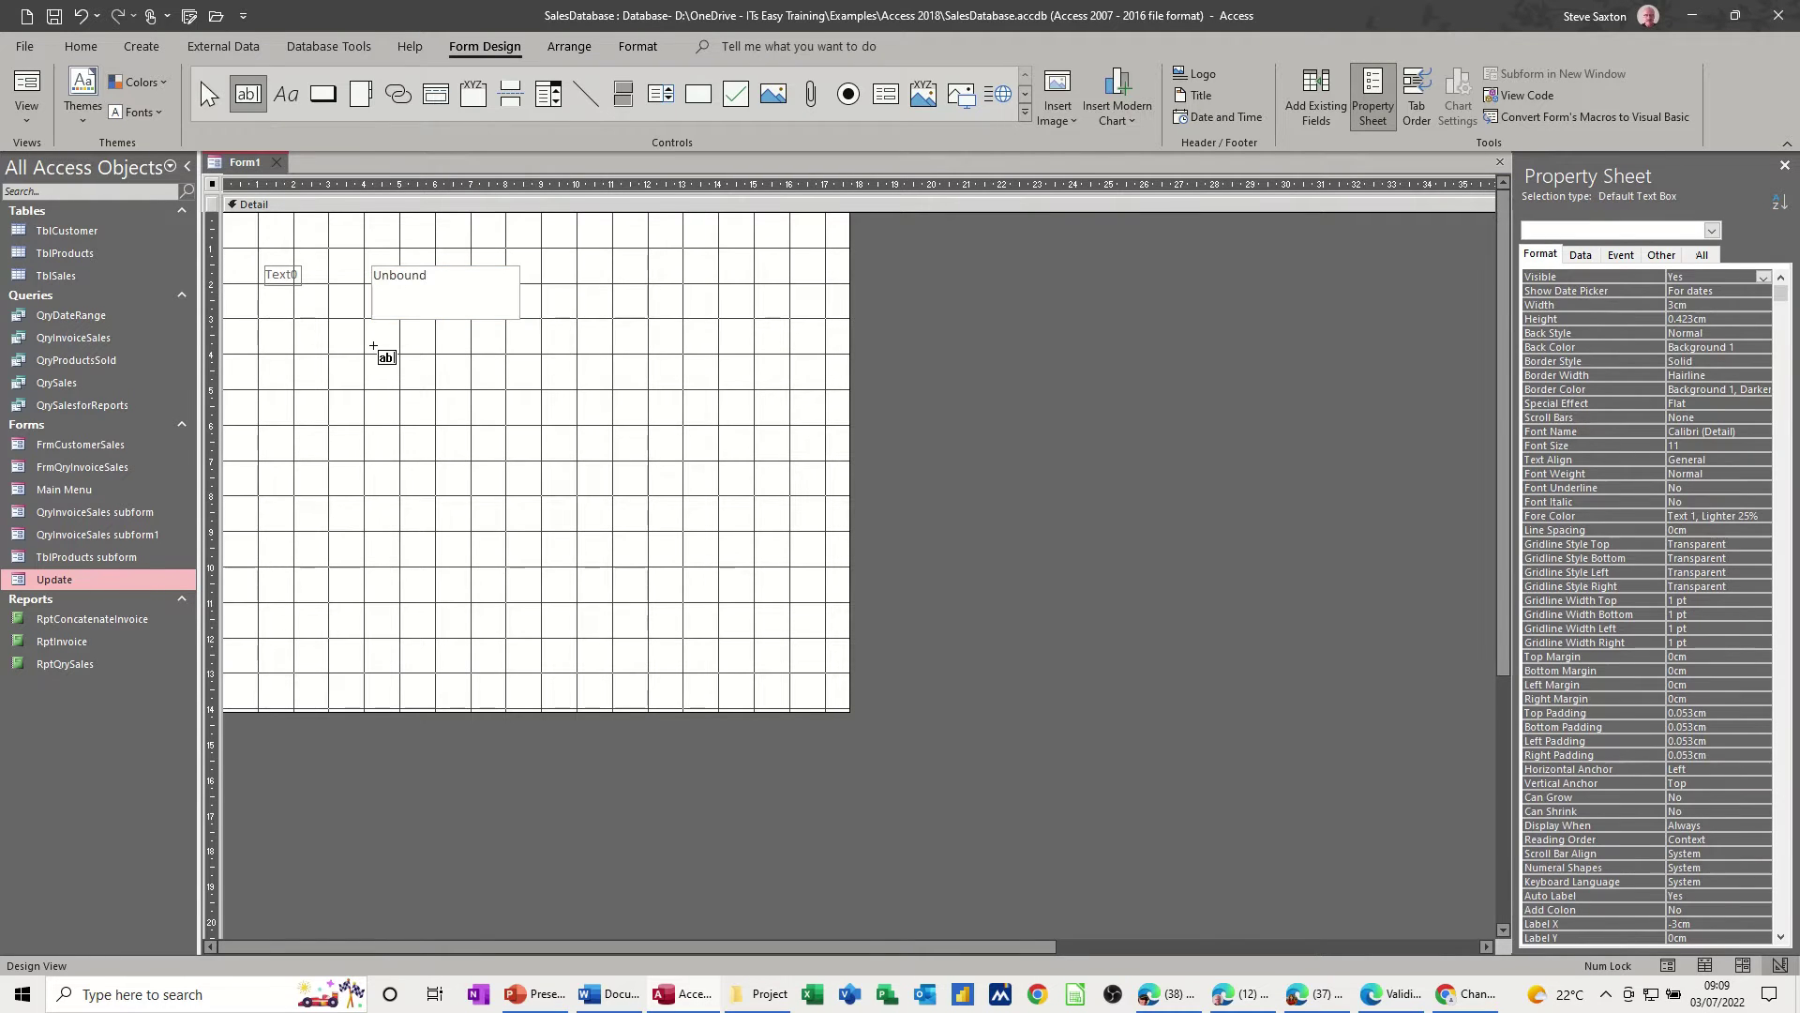
{"action": "left_click_drag", "start_coordinate": [369, 335], "coordinate": [515, 390]}
{"action": "left_click", "coordinate": [497, 298]}
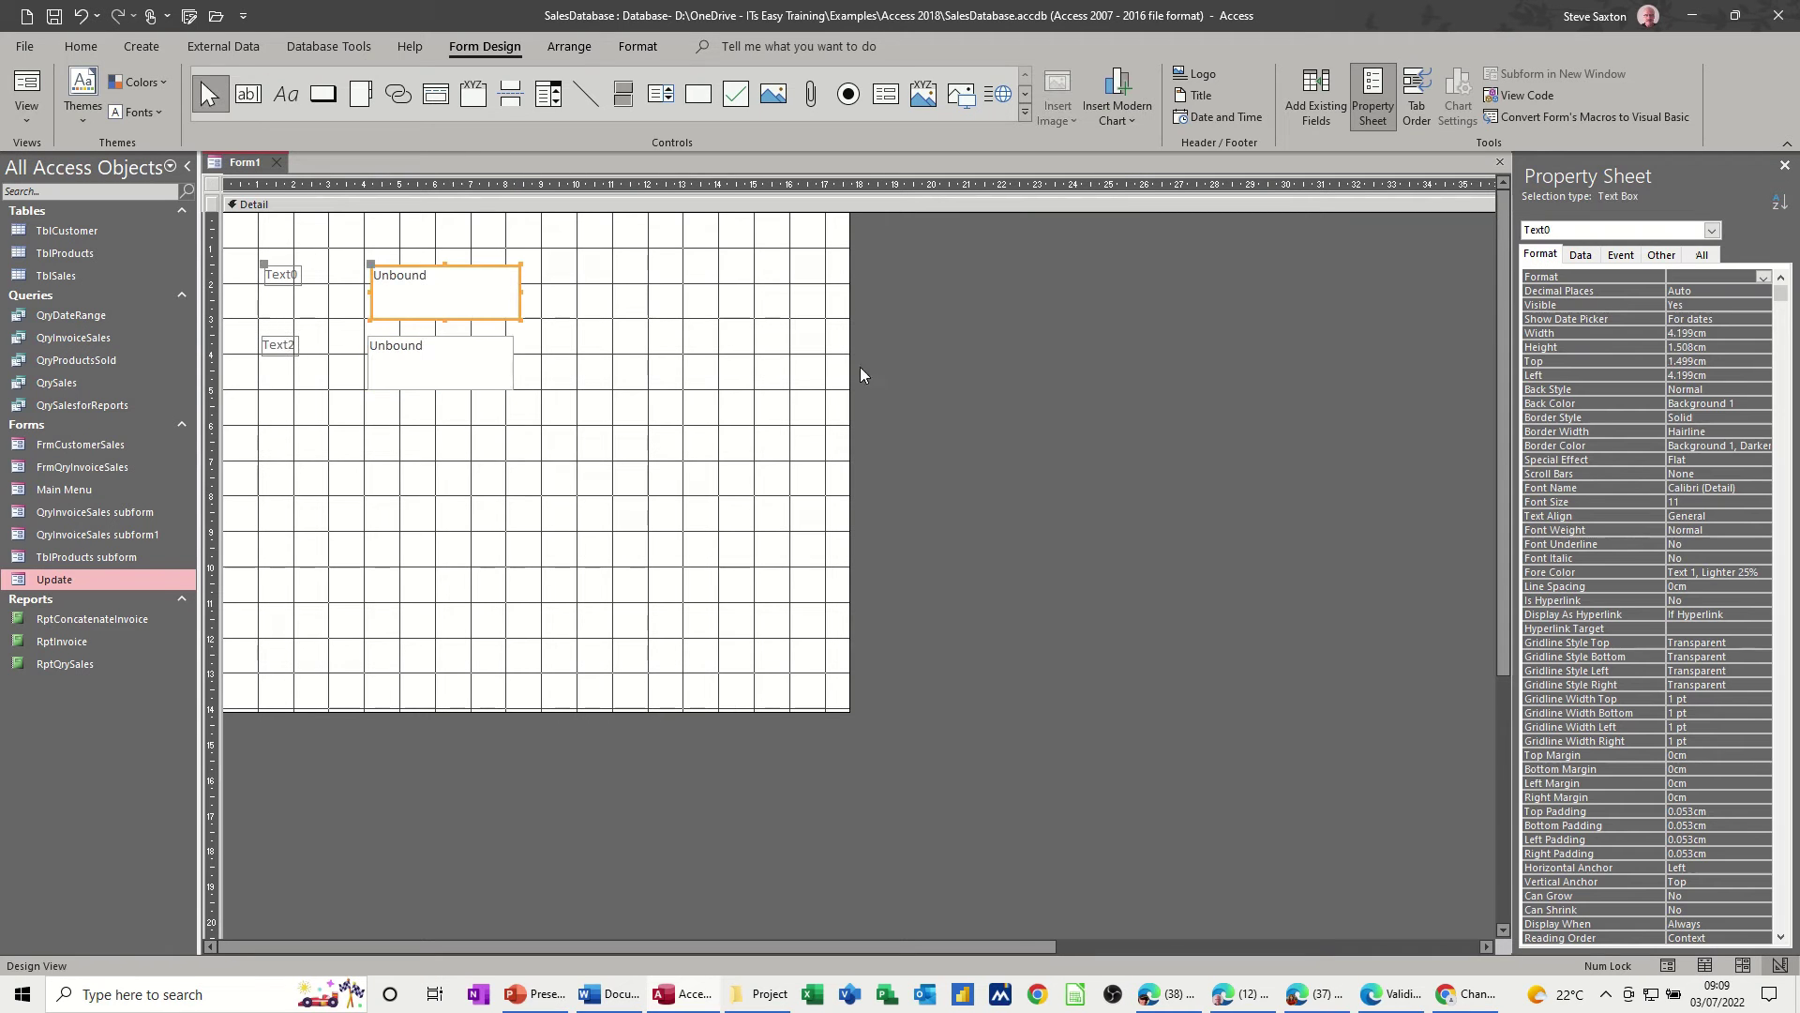
{"action": "left_click", "coordinate": [1368, 105]}
{"action": "left_click", "coordinate": [1366, 105]}
- Rename the upper text box to Date3 in the Property Sheet
{"action": "left_click", "coordinate": [1695, 263]}
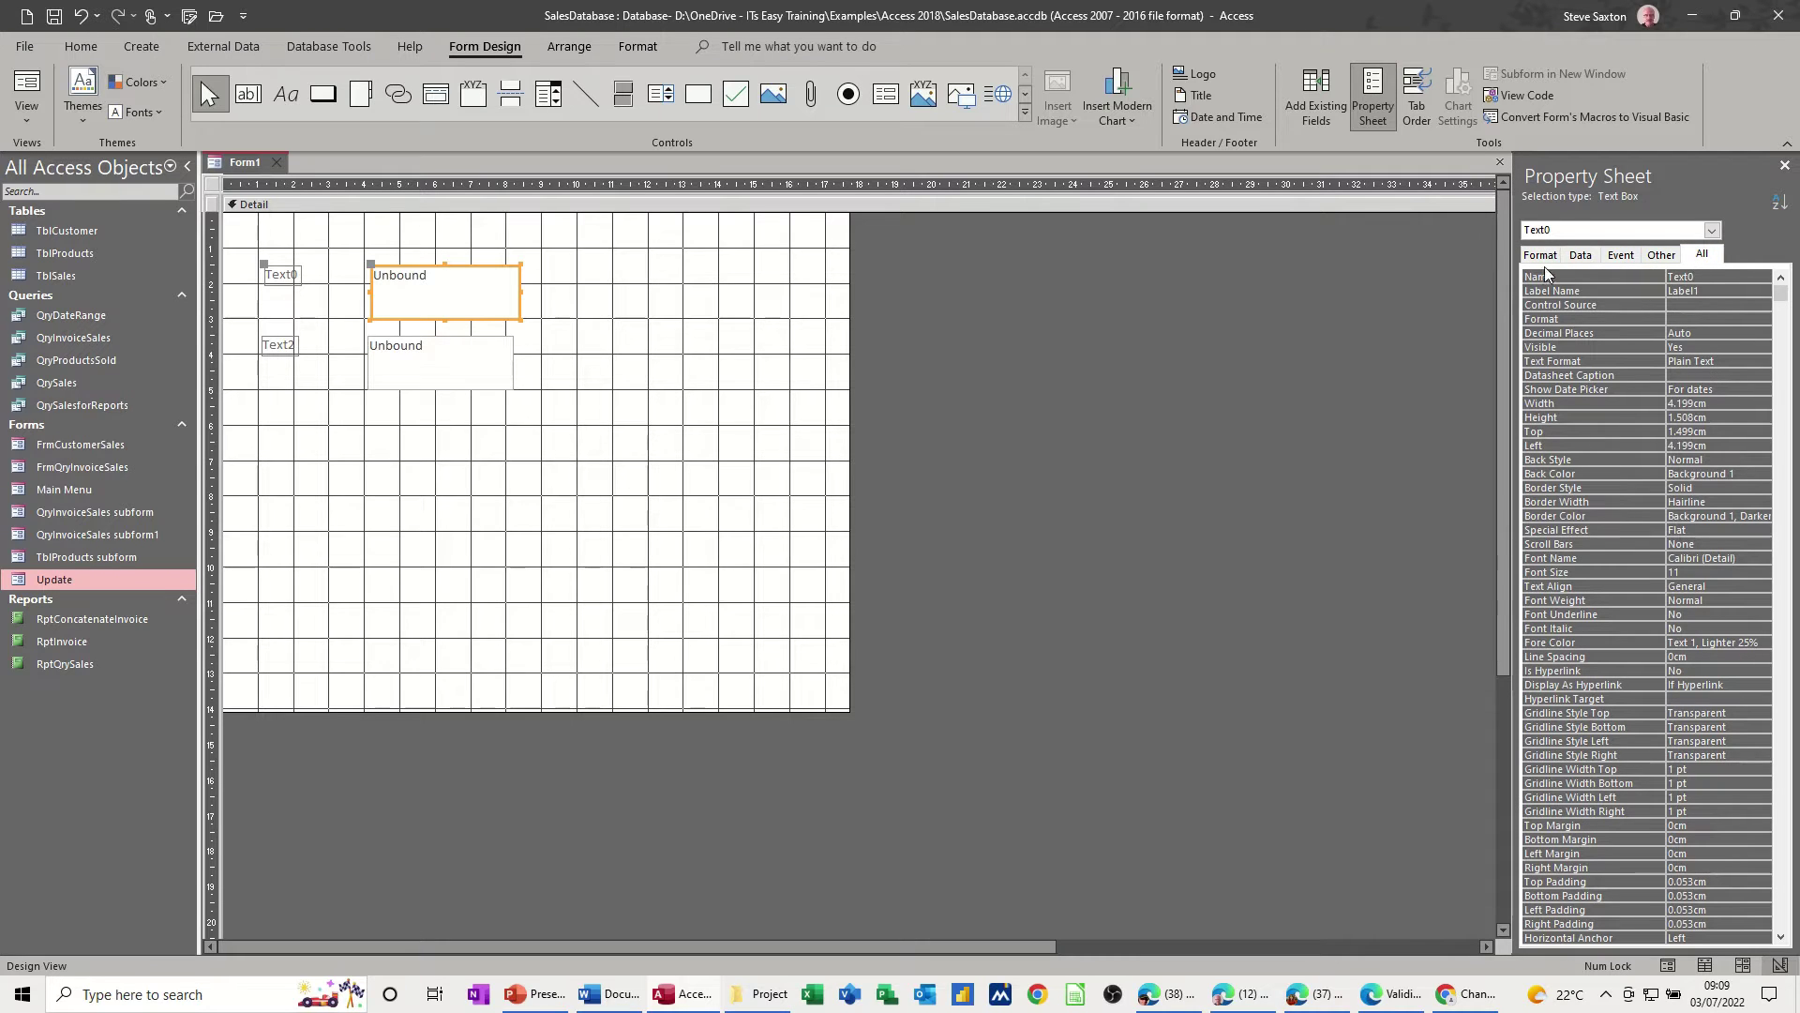
{"action": "left_click", "coordinate": [1705, 276]}
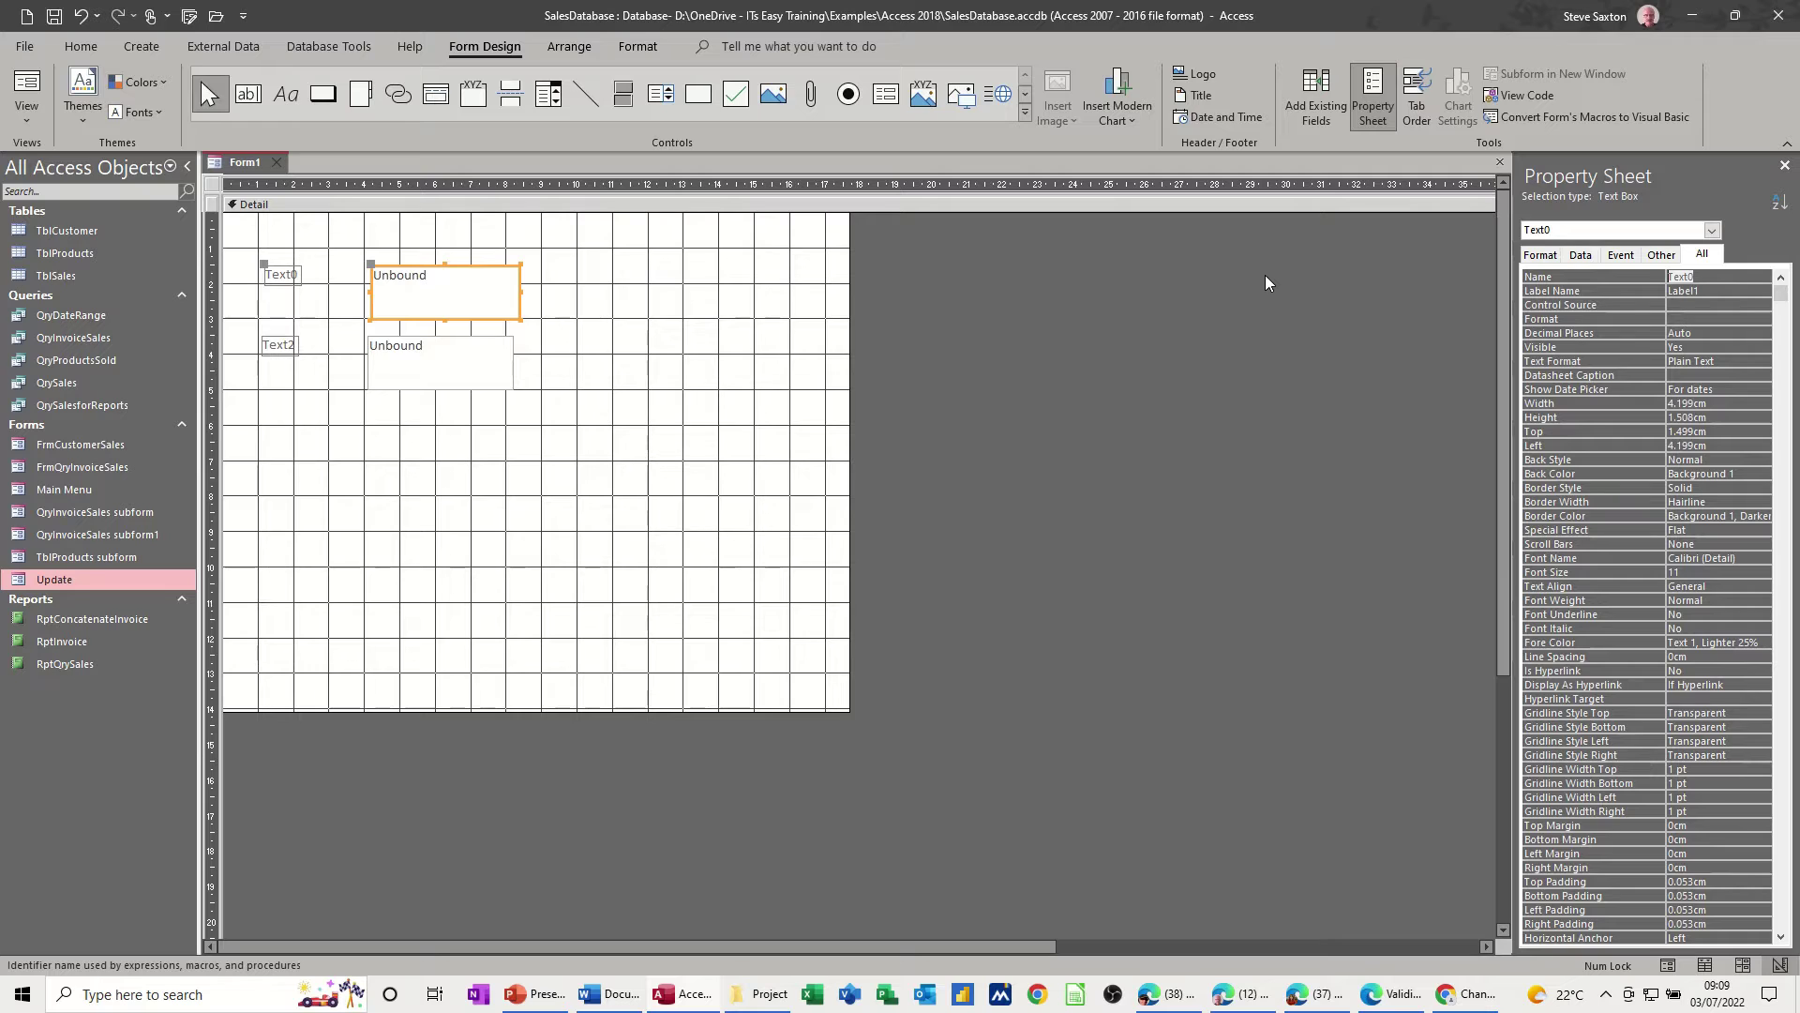
{"action": "type", "text": "Date3"}
{"action": "left_click", "coordinate": [1683, 319]}
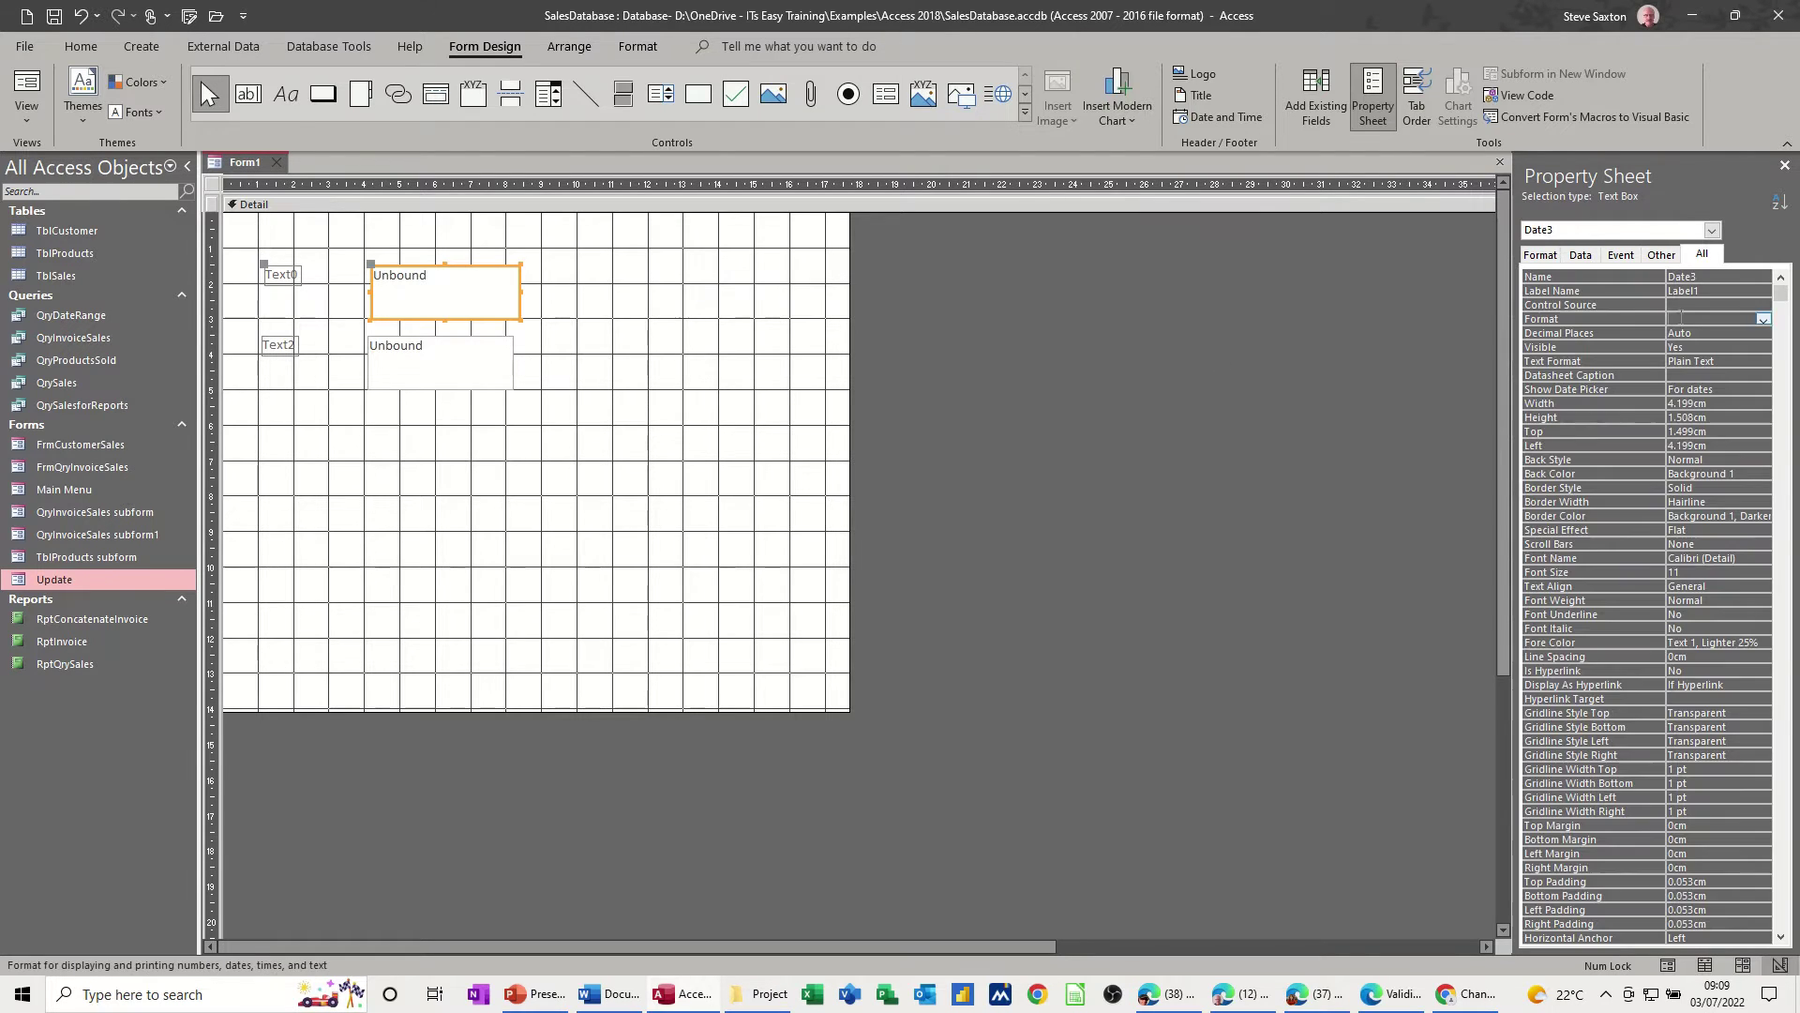
- Rename the lower text box to Date4
{"action": "left_click", "coordinate": [488, 385]}
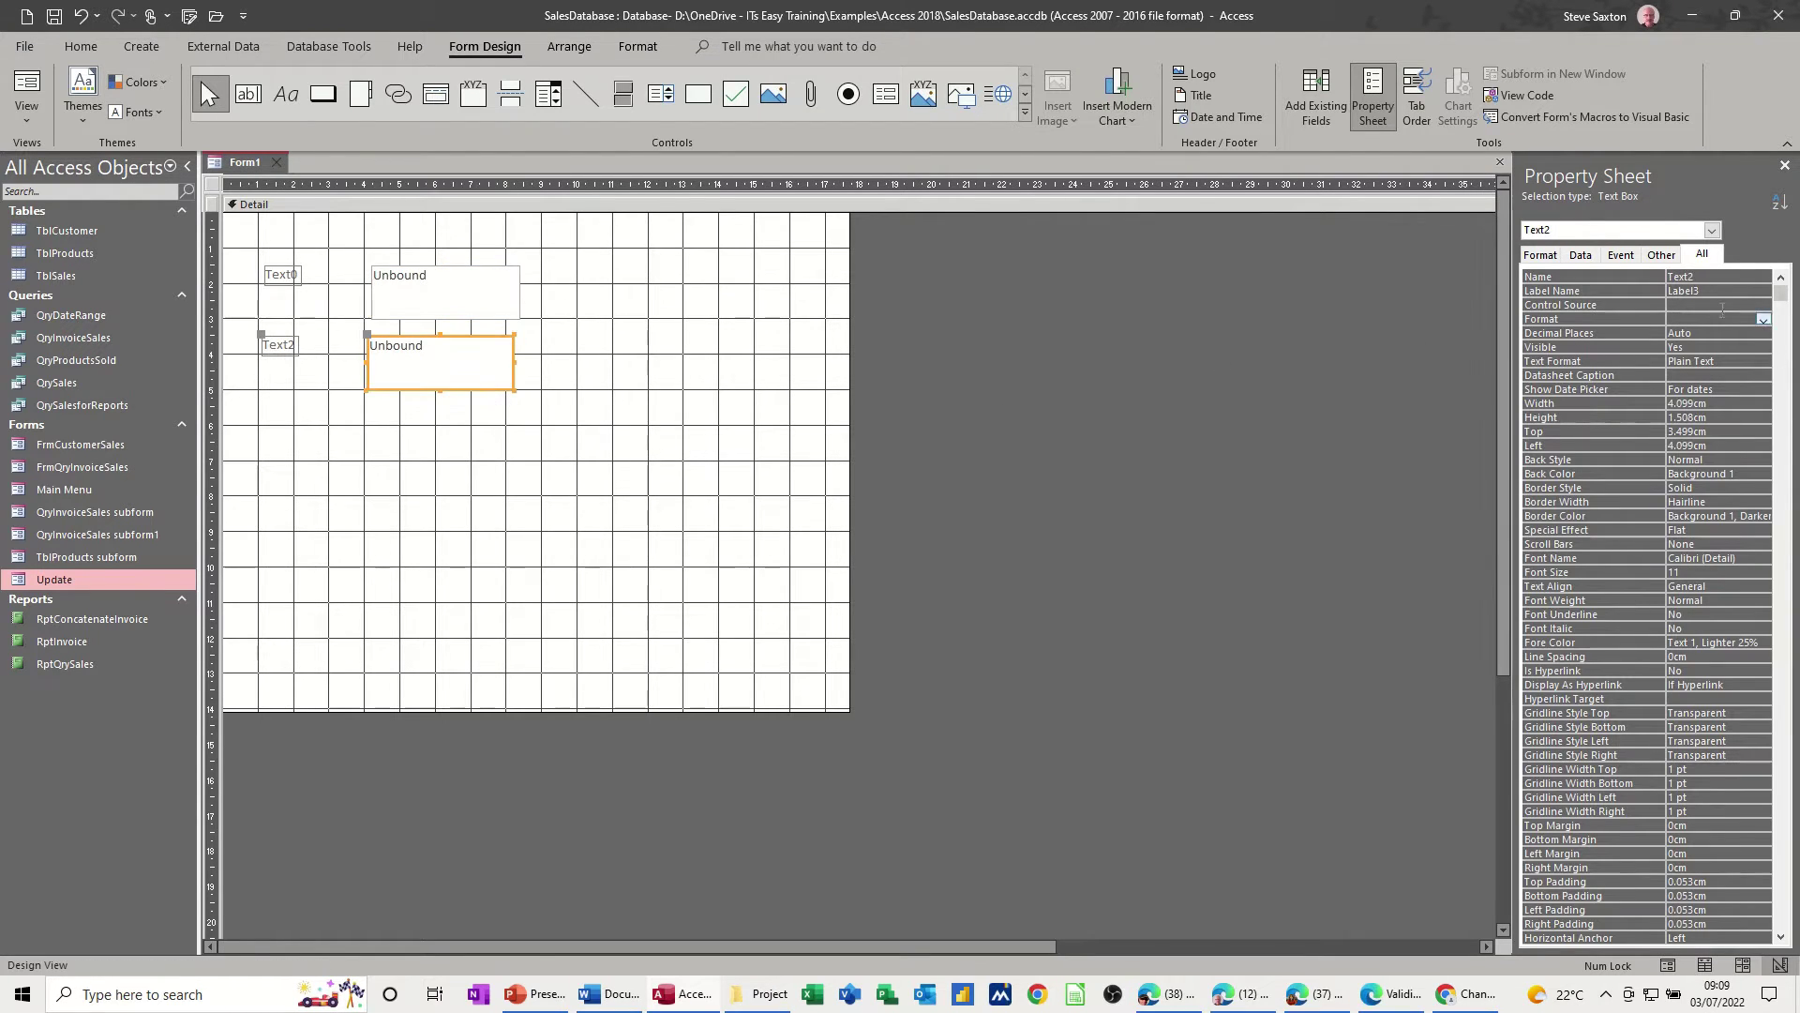
{"action": "left_click", "coordinate": [1660, 277]}
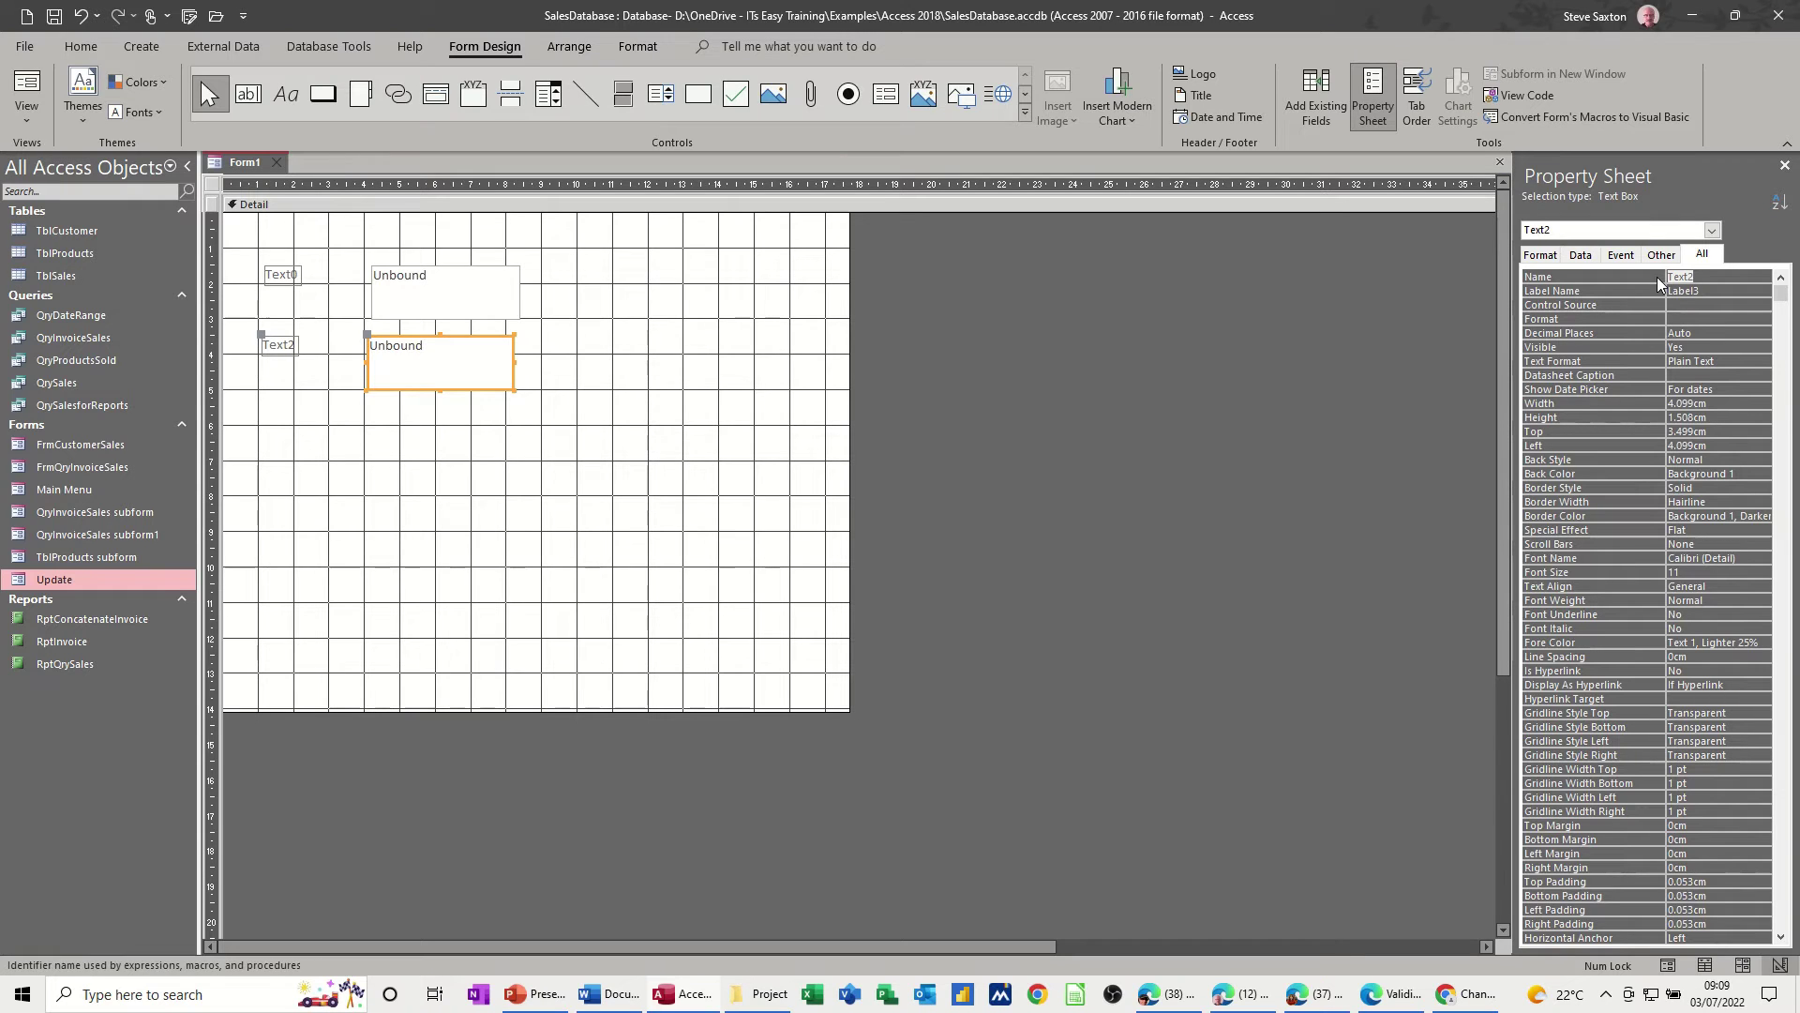
{"action": "type", "text": "Date4"}
{"action": "left_click", "coordinate": [1679, 303]}
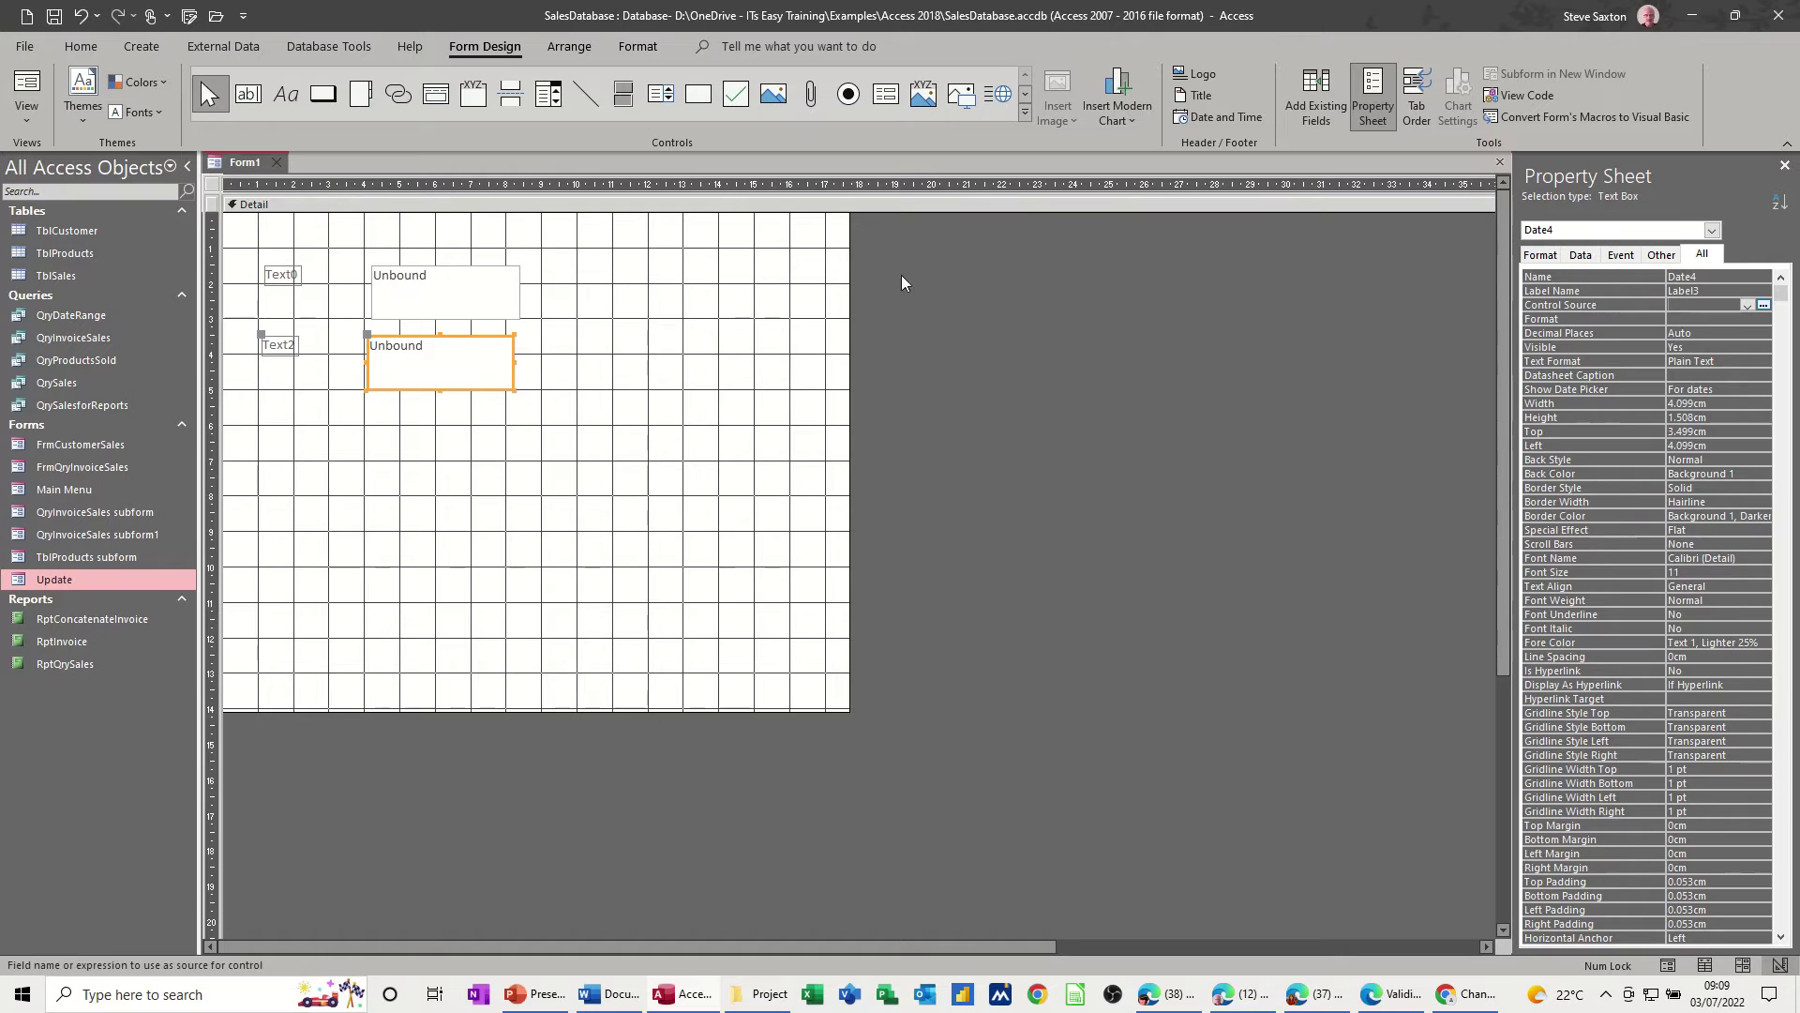
{"action": "left_click", "coordinate": [471, 300]}
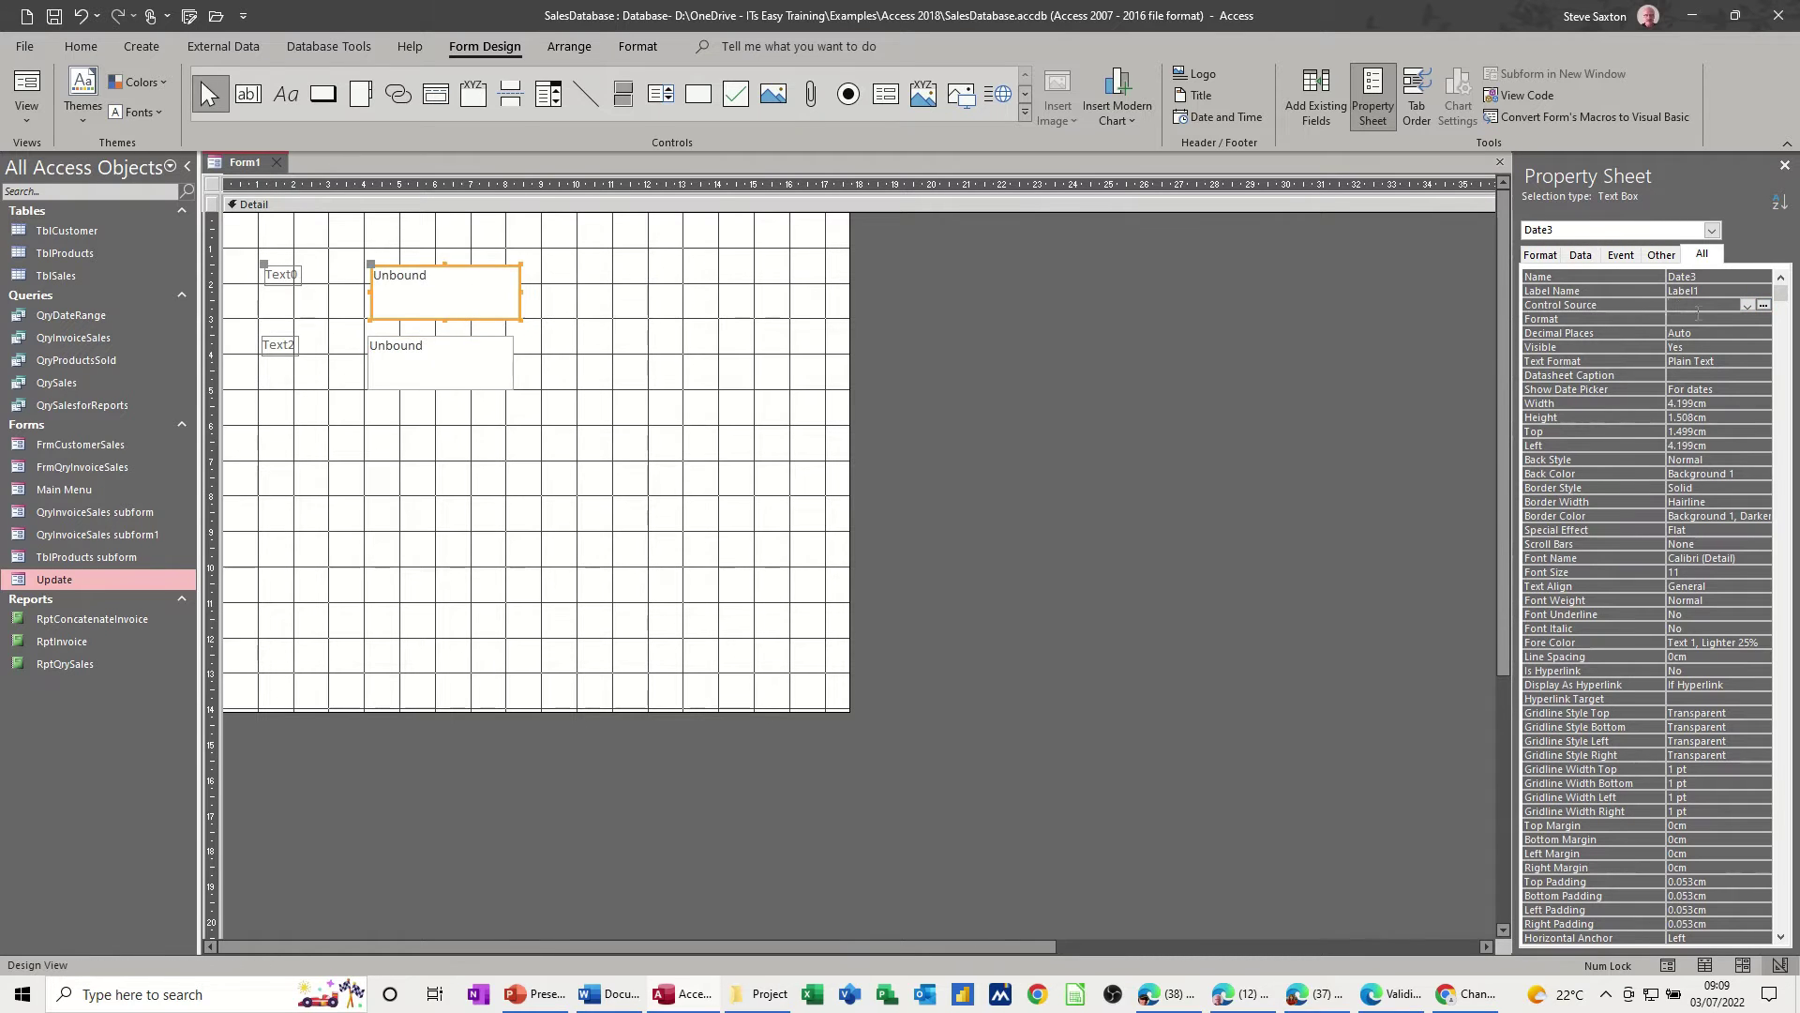
- Set the Format property of both Date3 and Date4 to Short Date
{"action": "left_click", "coordinate": [1539, 255]}
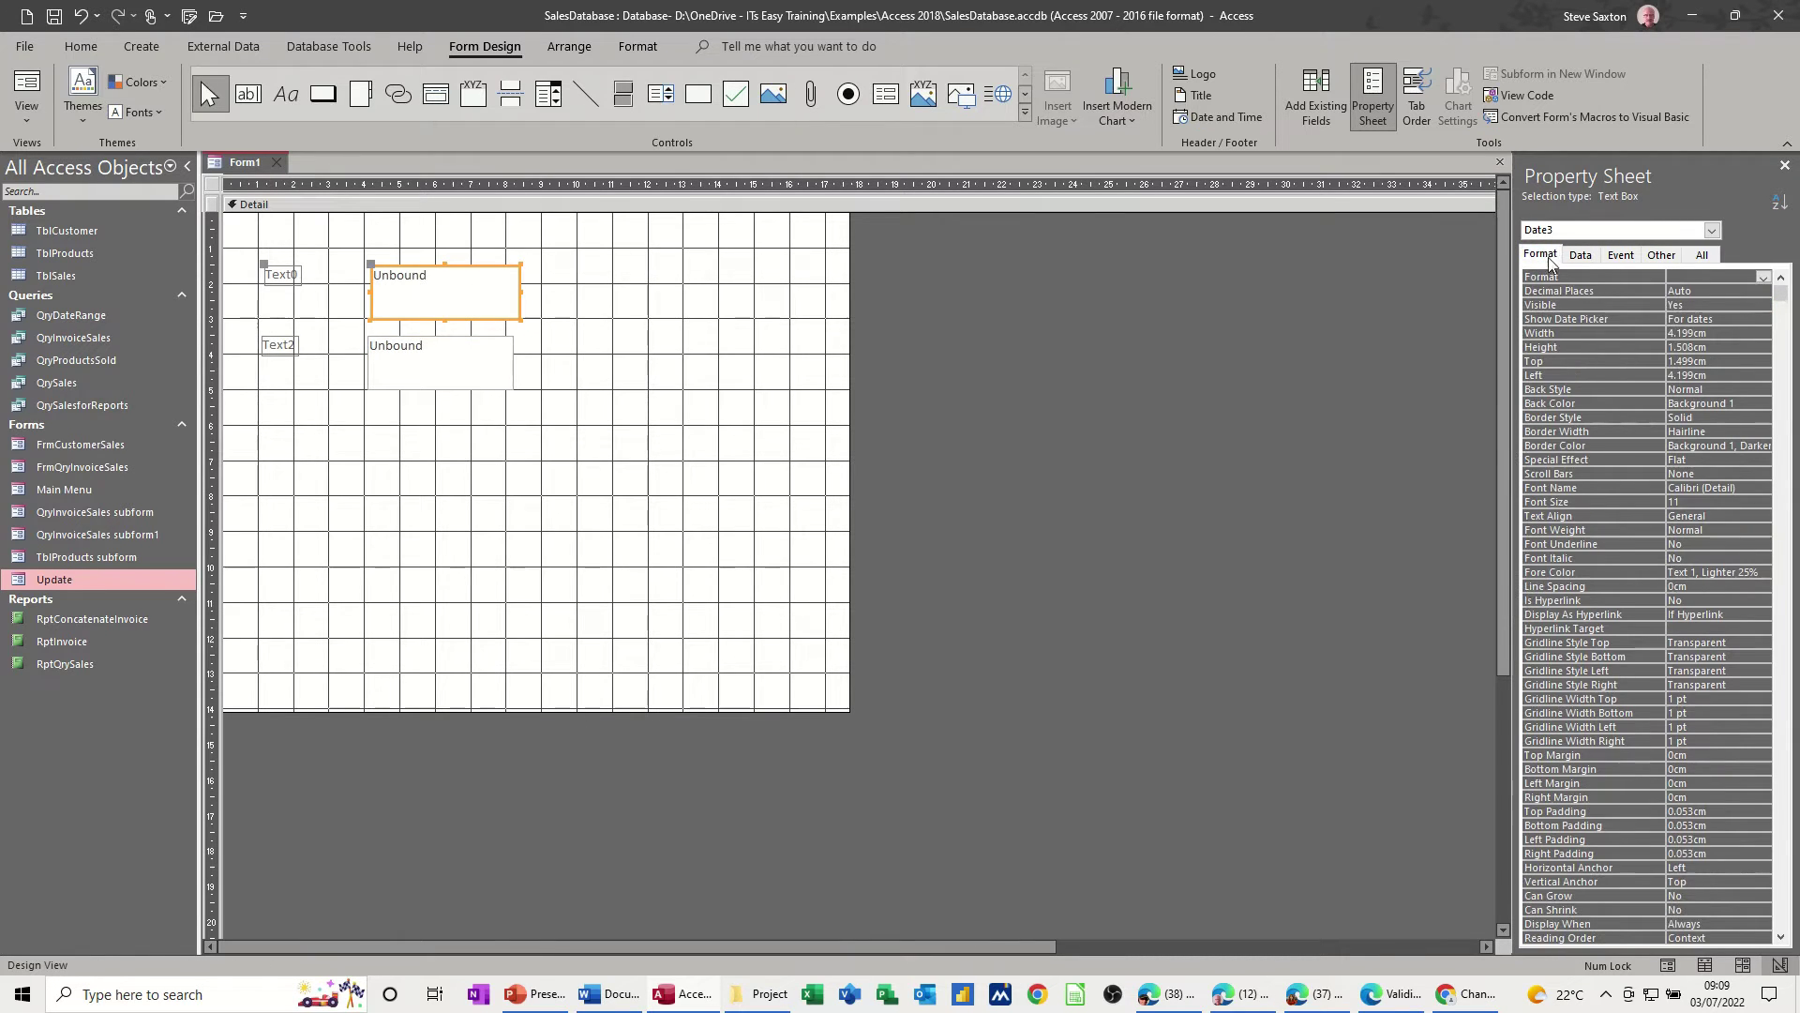
{"action": "left_click", "coordinate": [1763, 277]}
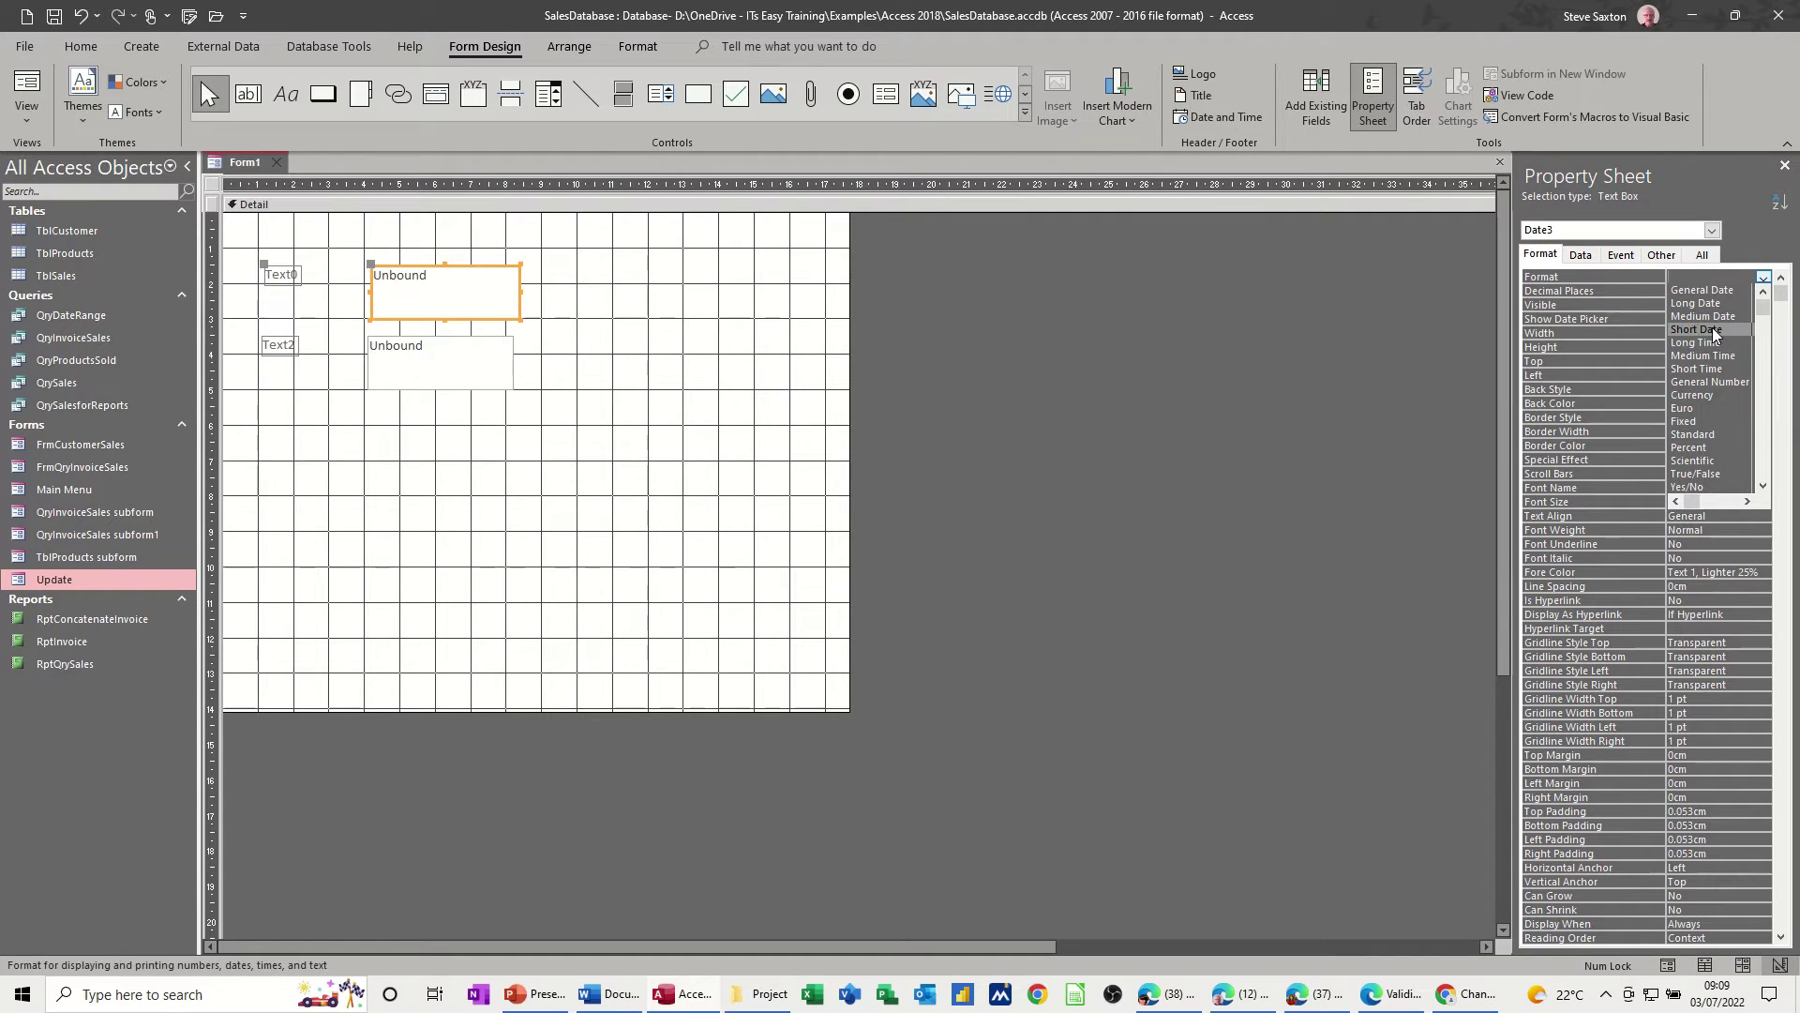
{"action": "left_click", "coordinate": [1712, 329]}
{"action": "left_click", "coordinate": [475, 350]}
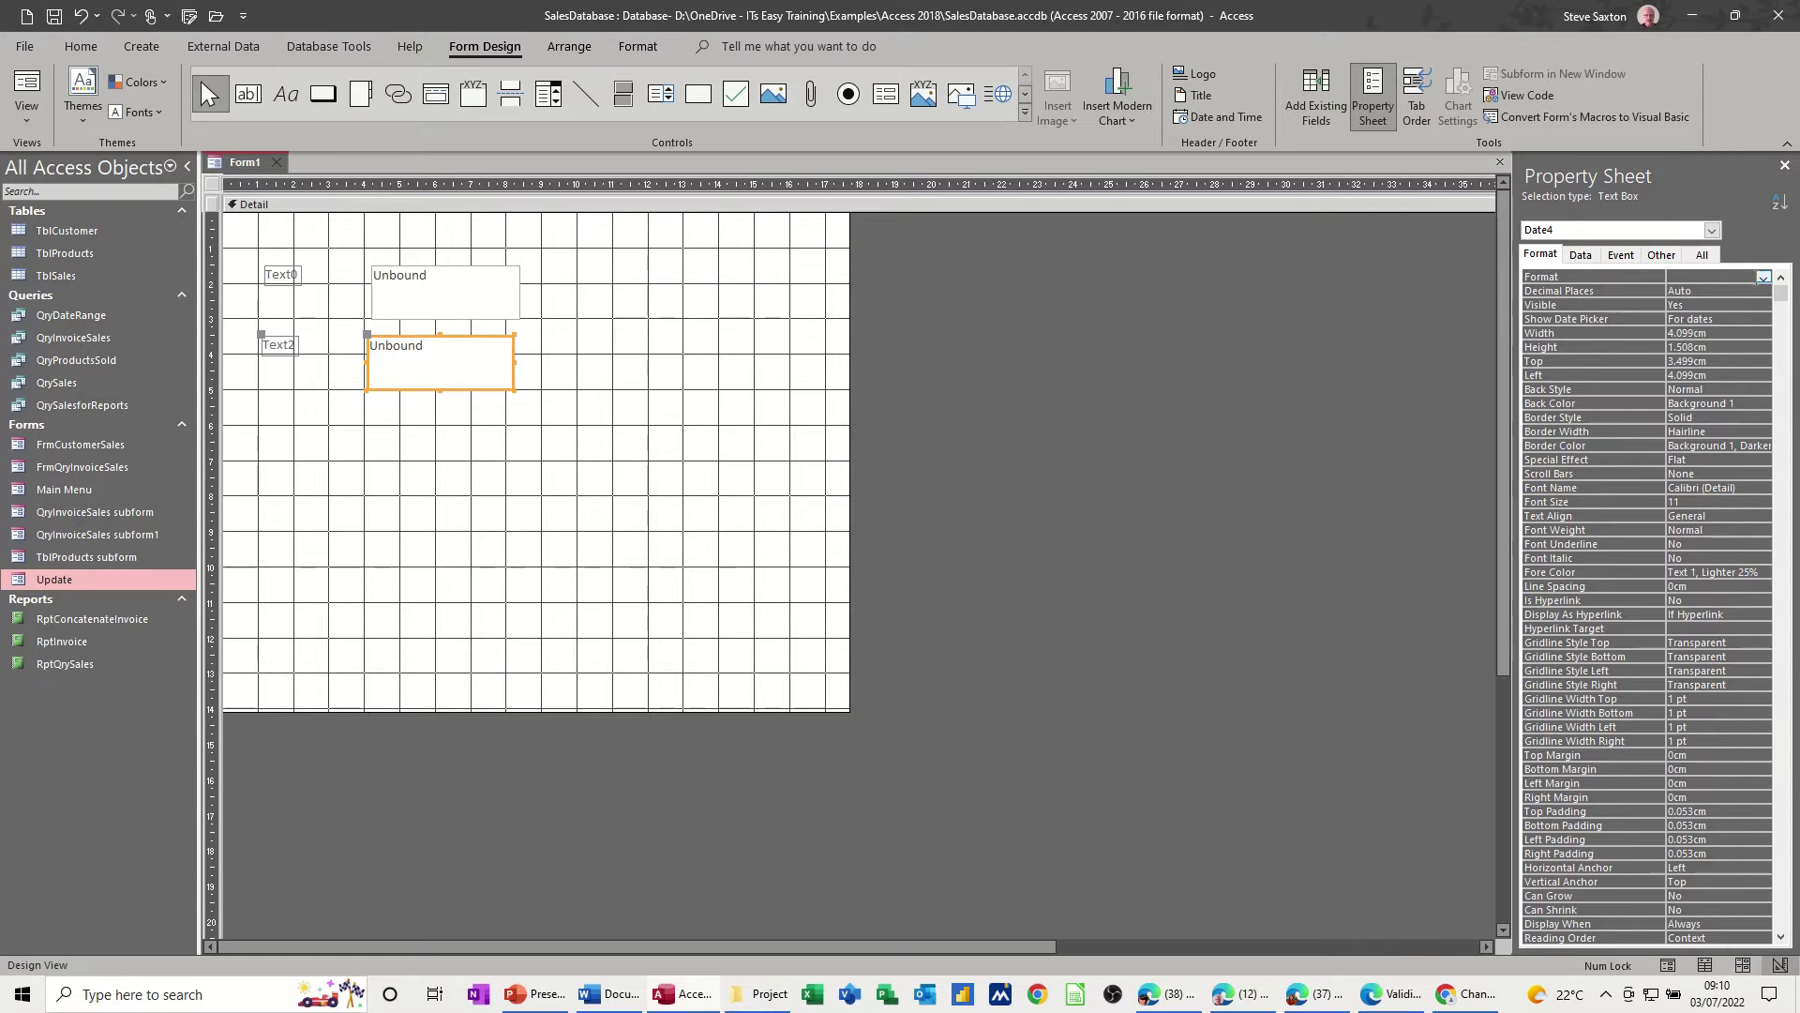
{"action": "left_click", "coordinate": [1763, 276]}
{"action": "key", "text": "Escape"}
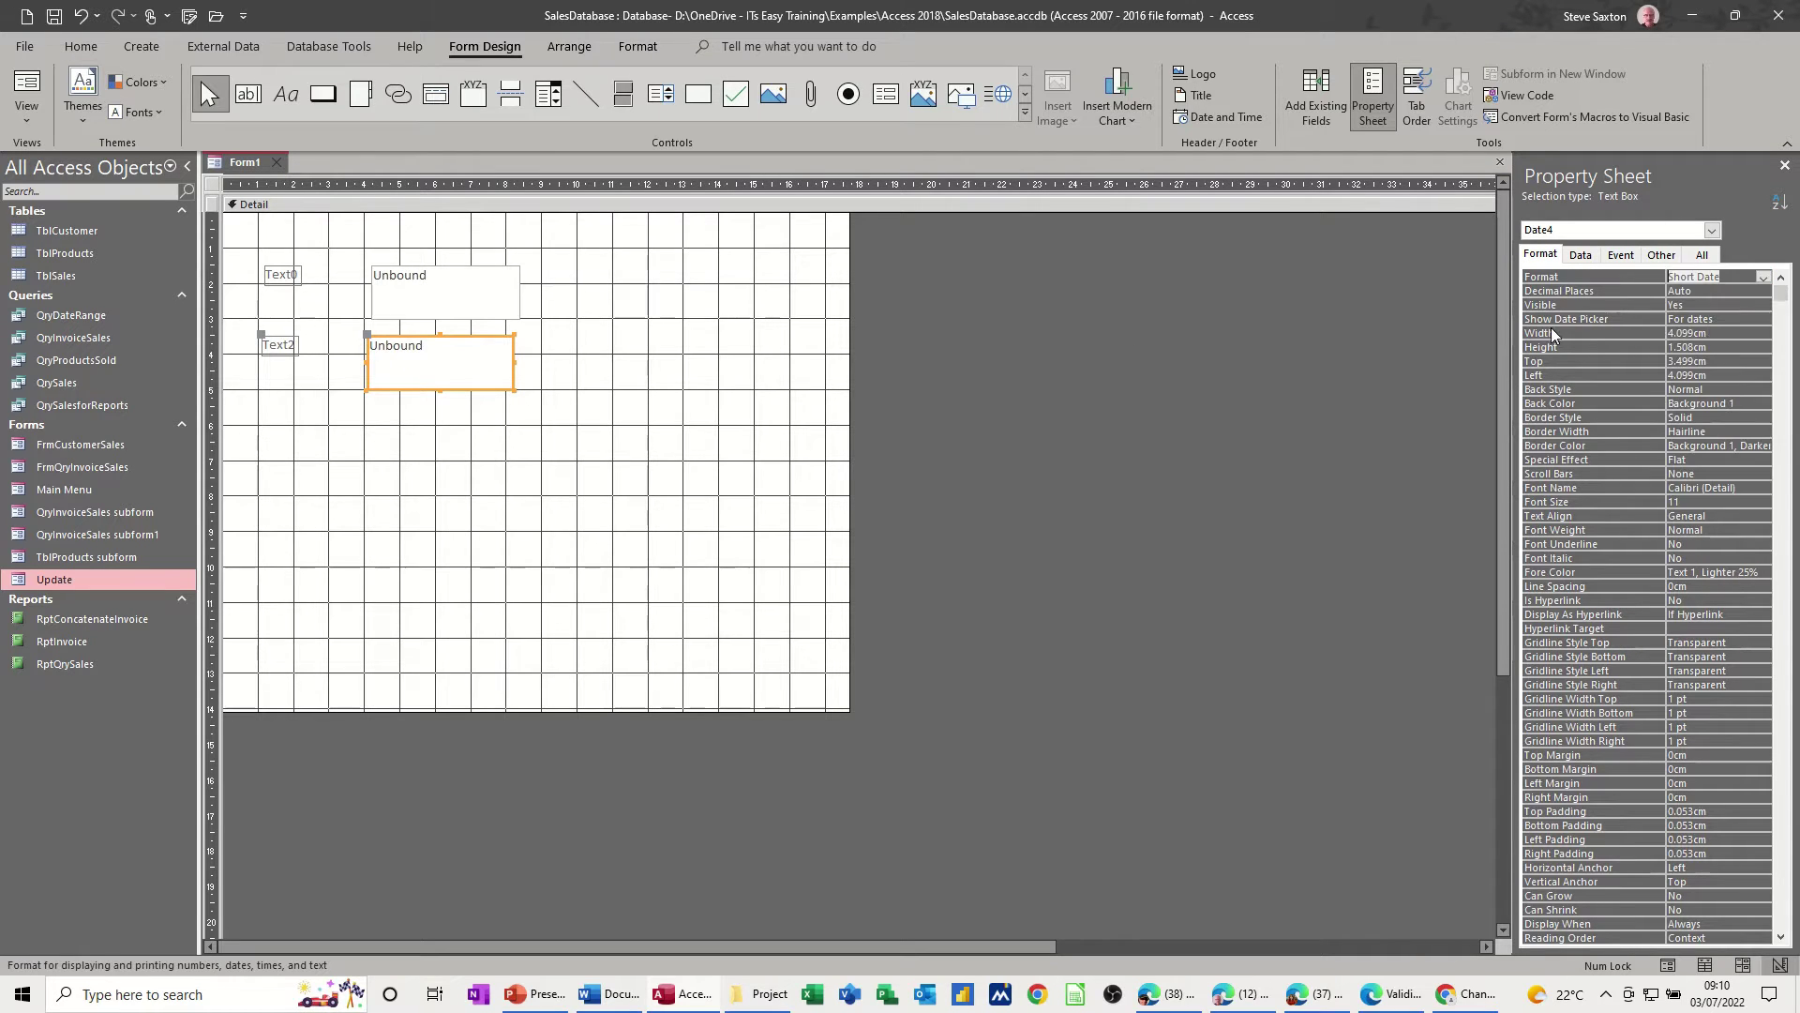
{"action": "left_click", "coordinate": [282, 278]}
- Caption the labels 'Enter first date' and 'Enter second date', aligned one beneath the other
{"action": "left_click", "coordinate": [294, 275]}
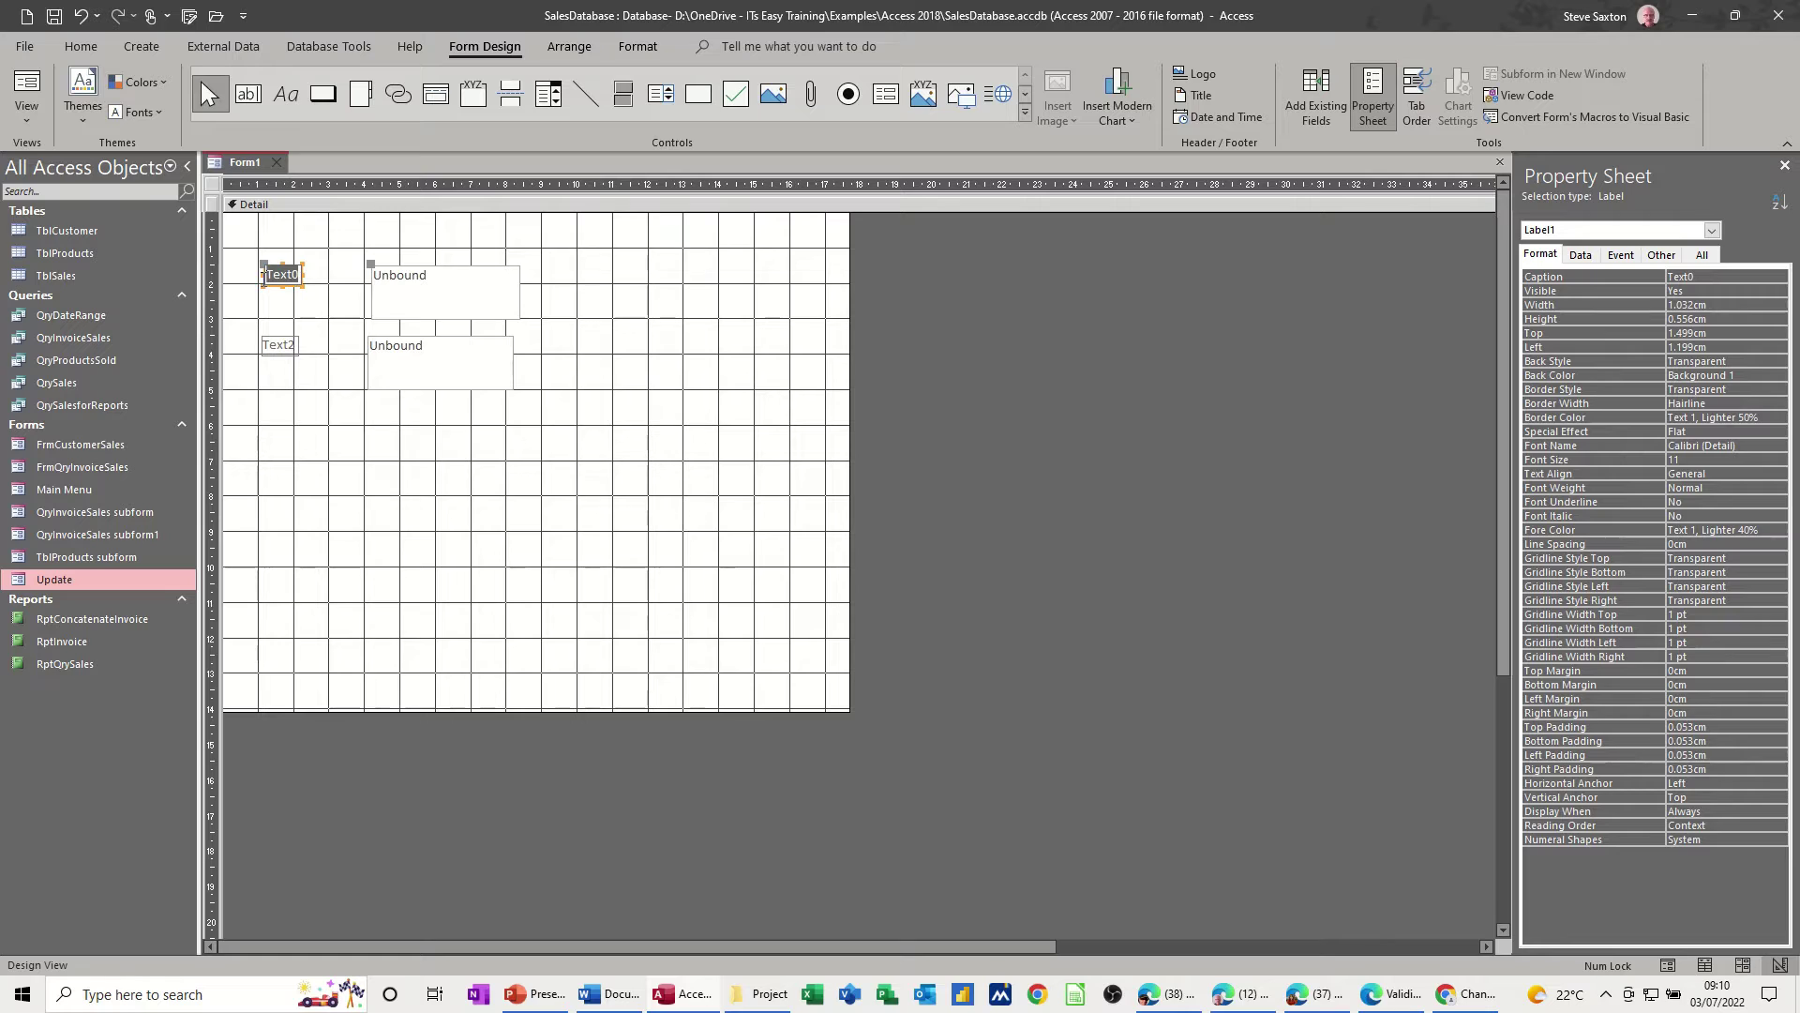
{"action": "type", "text": "Enter first date"}
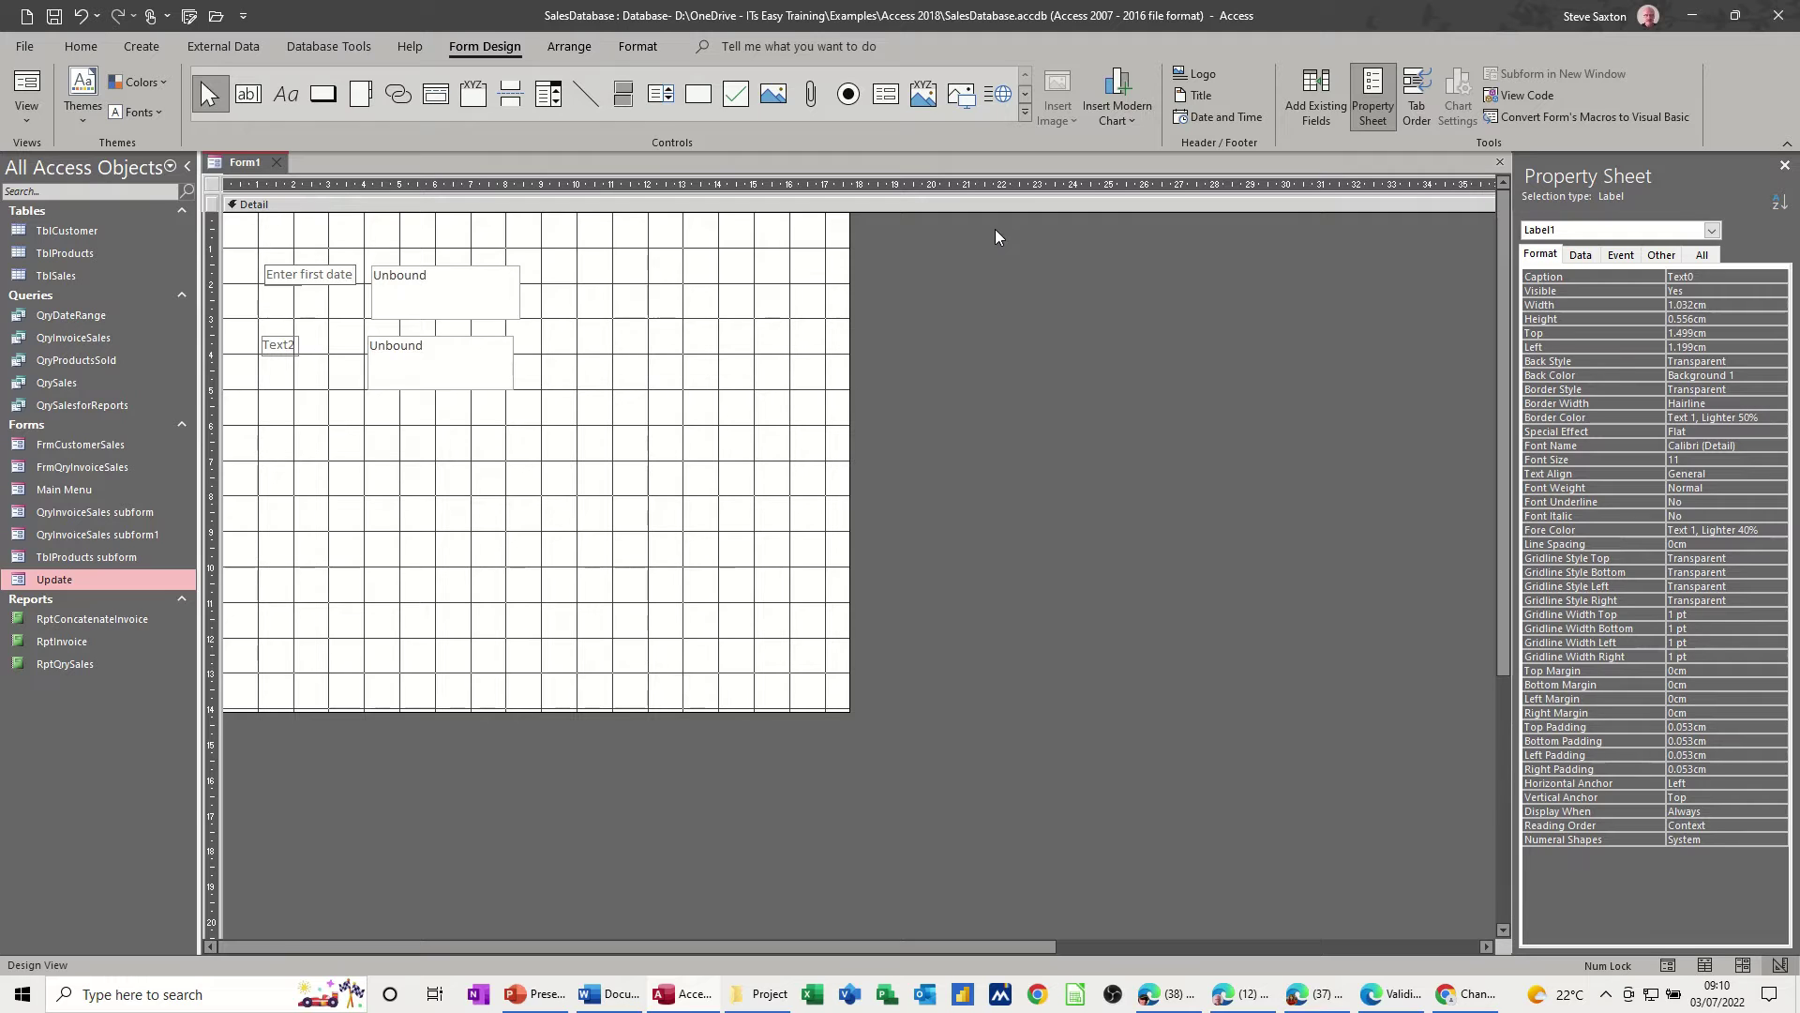
{"action": "left_click", "coordinate": [293, 351]}
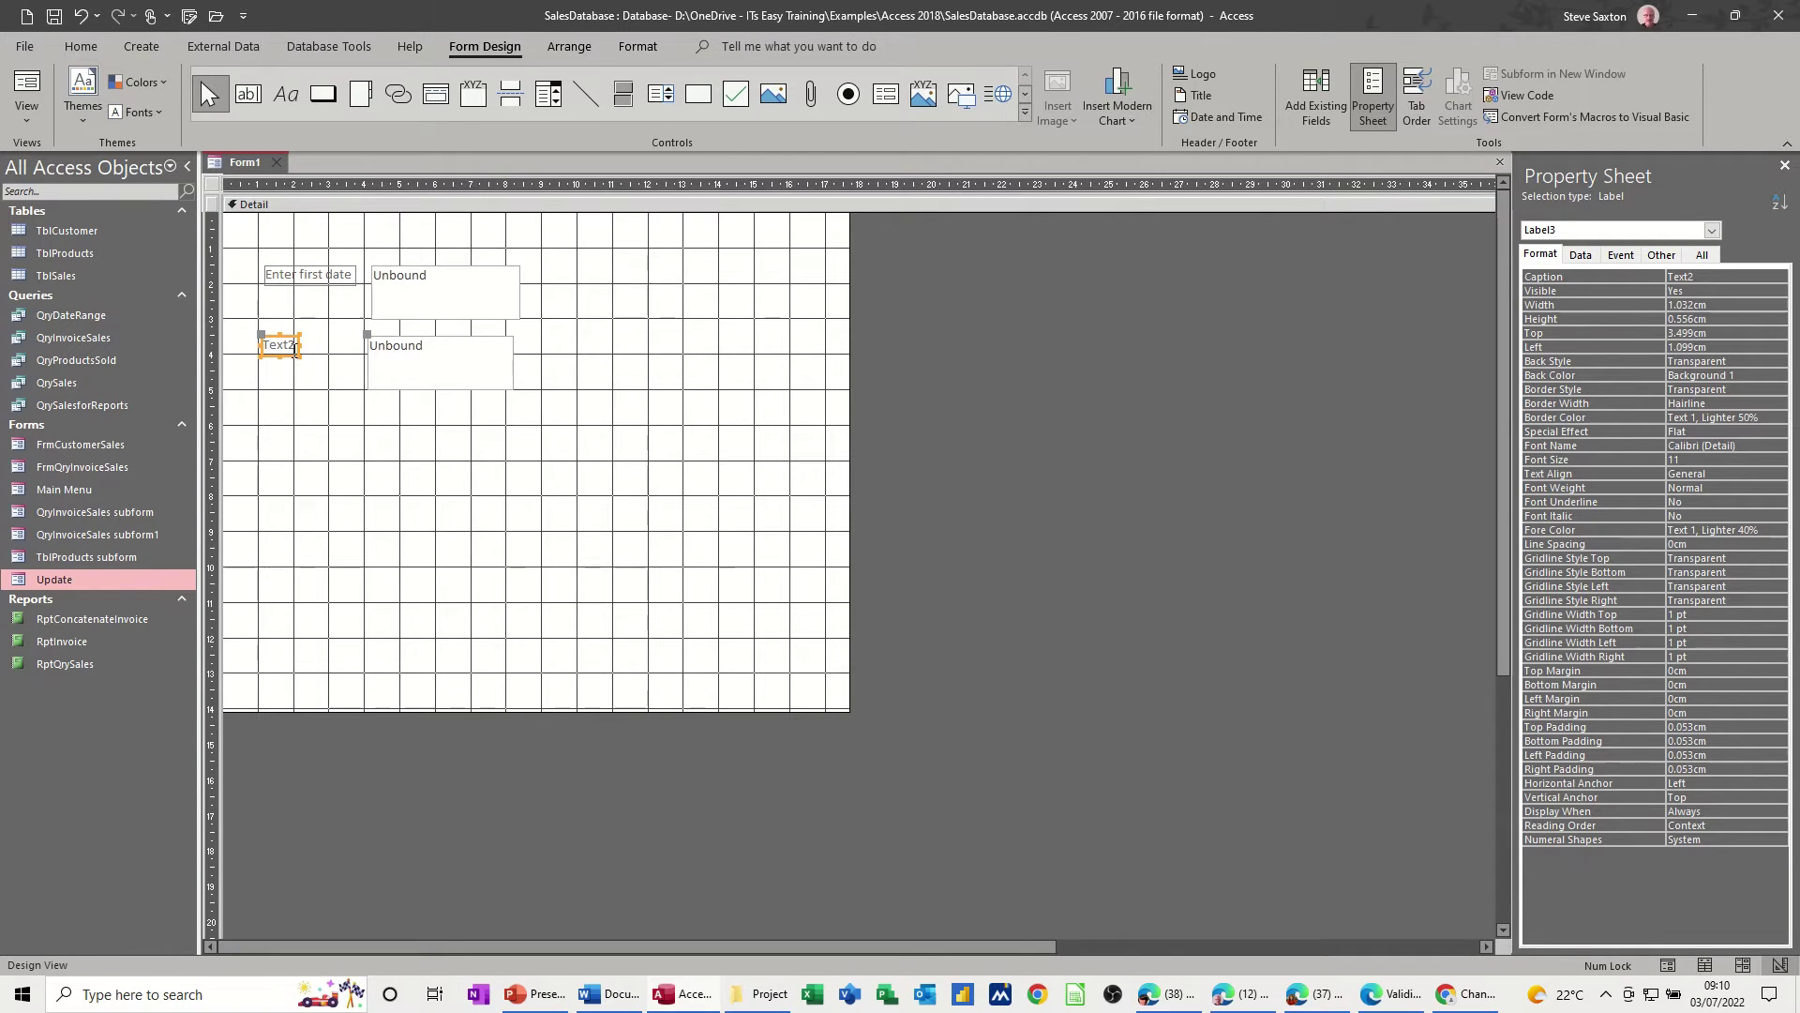
{"action": "left_click_drag", "start_coordinate": [296, 347], "coordinate": [287, 354]}
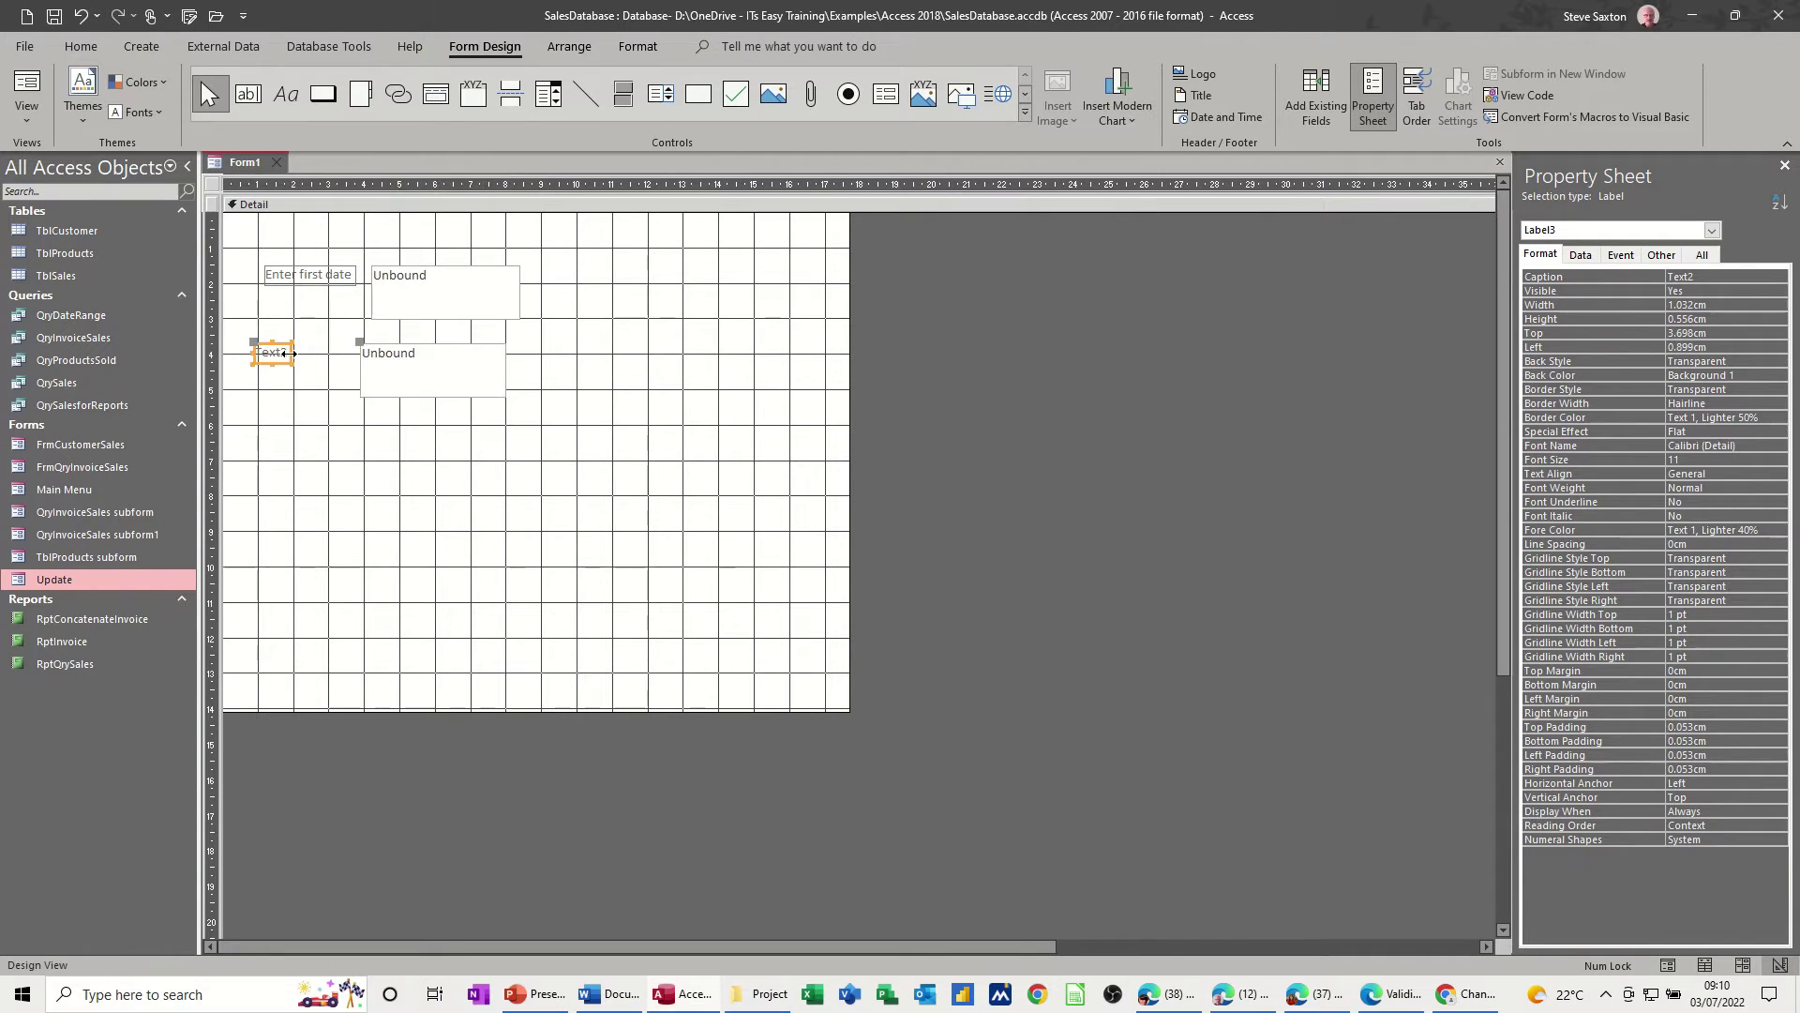
{"action": "double_click", "coordinate": [275, 355]}
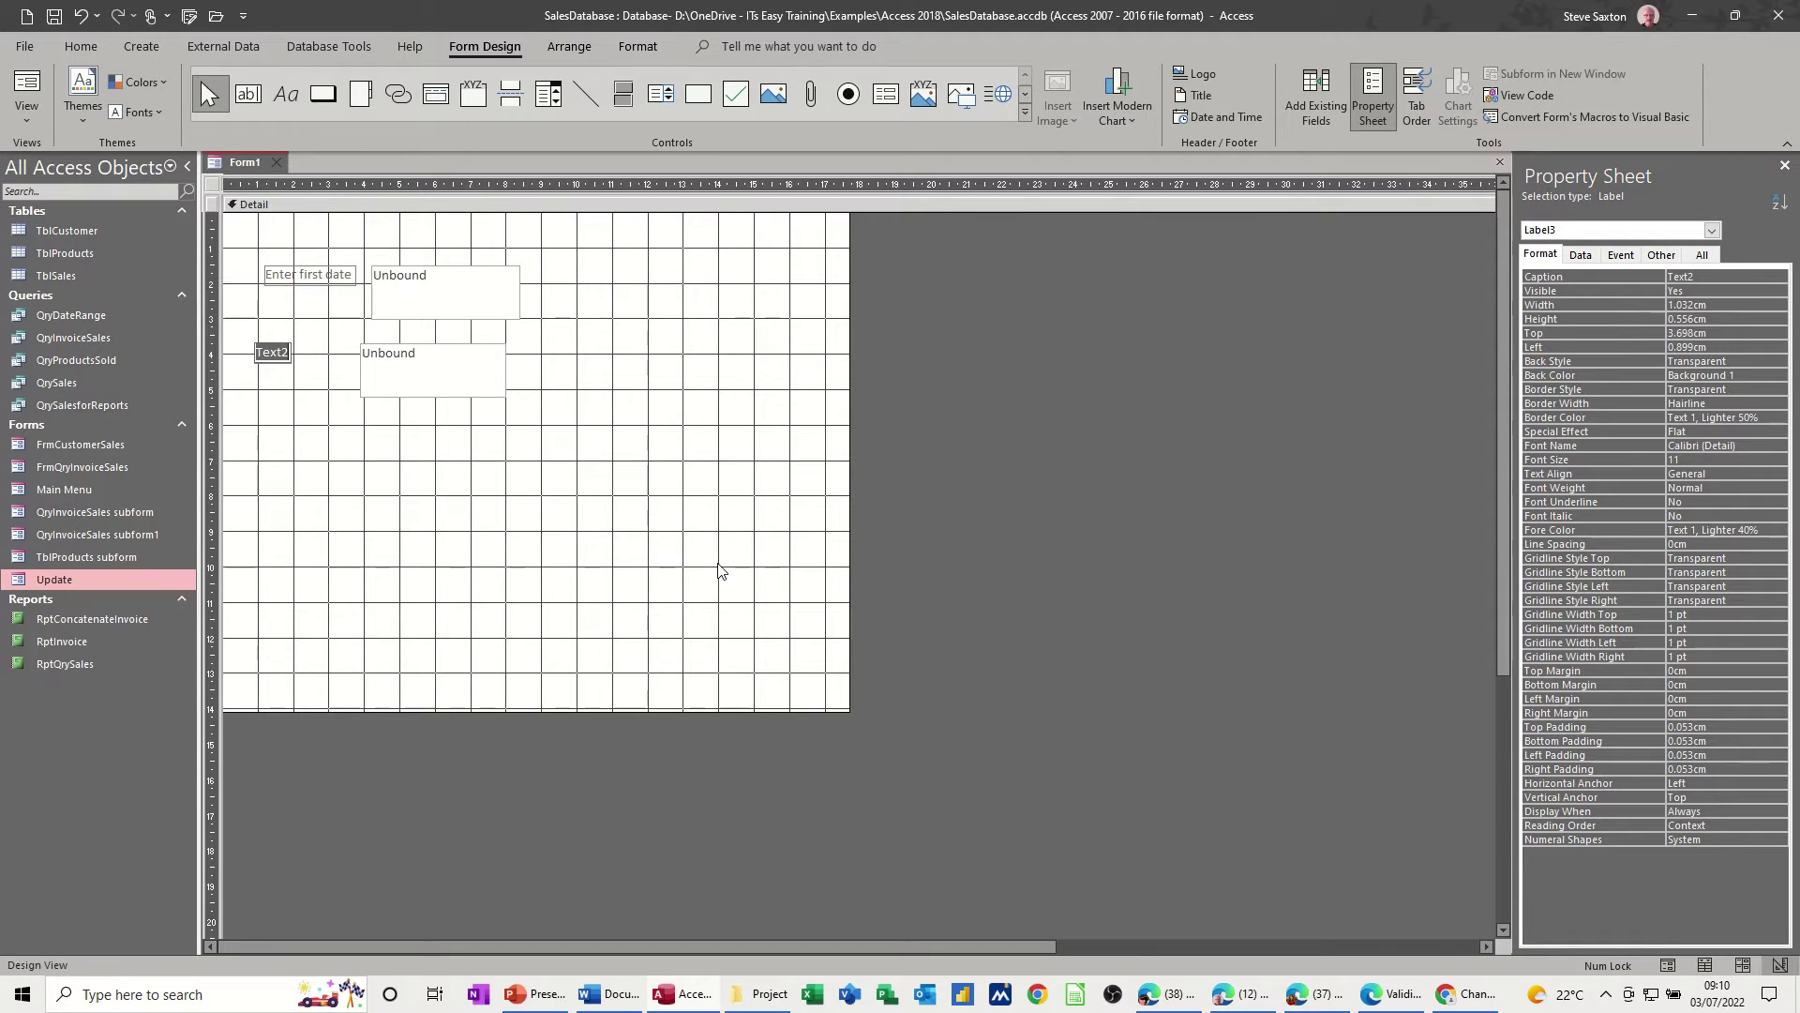
{"action": "type", "text": "Enter second date"}
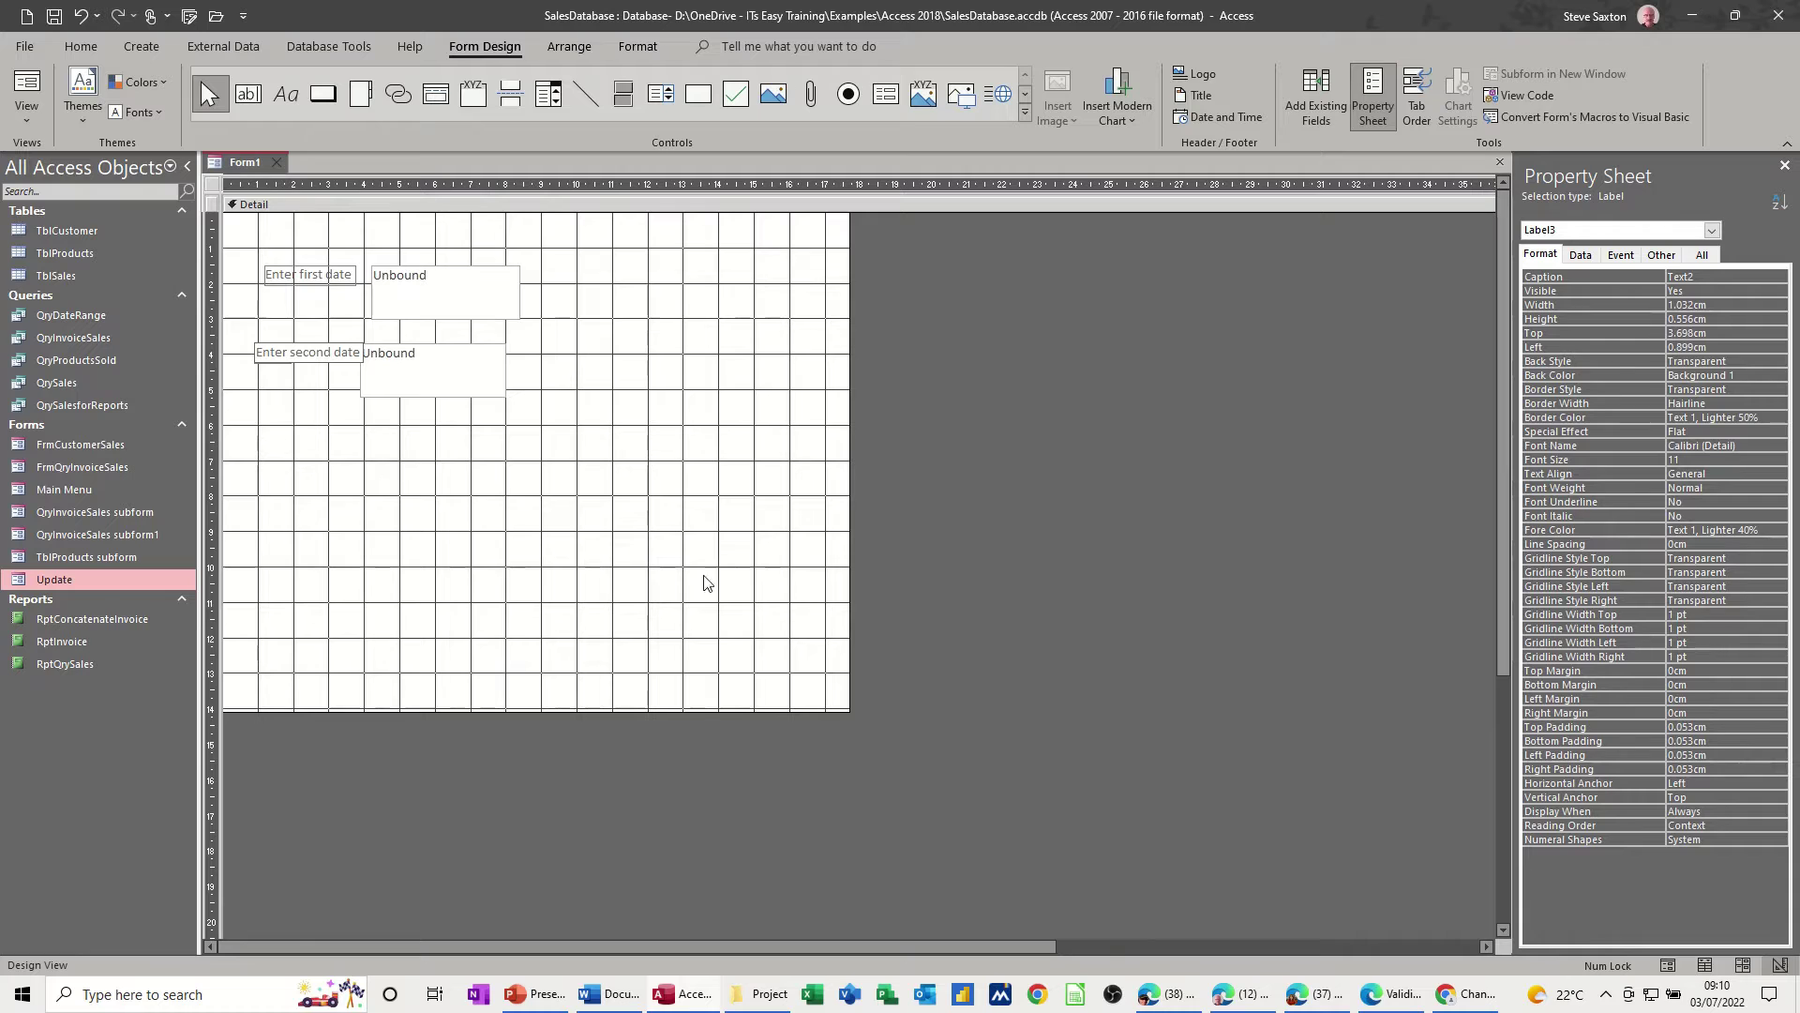
{"action": "key", "text": "Return"}
{"action": "left_click_drag", "start_coordinate": [226, 252], "coordinate": [559, 435]}
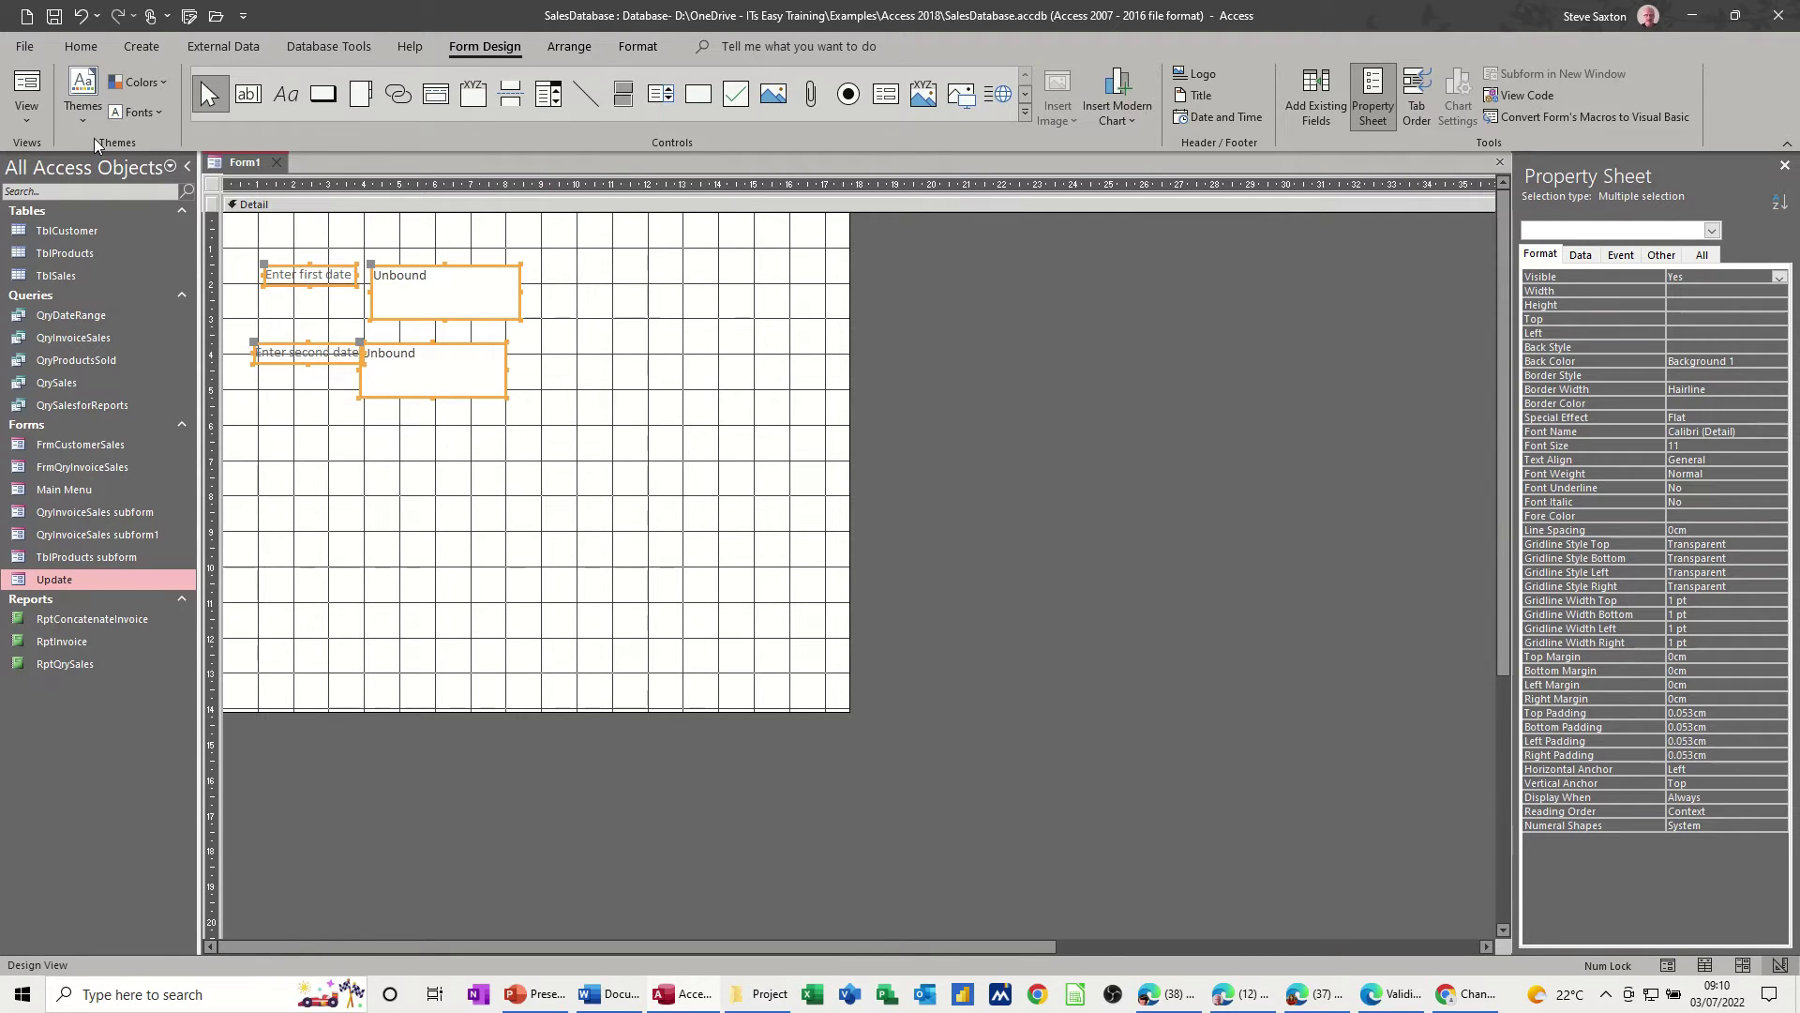
- Apply a Stacked layout to the two prompts and their Date3 and Date4 boxes
{"action": "left_click", "coordinate": [563, 46]}
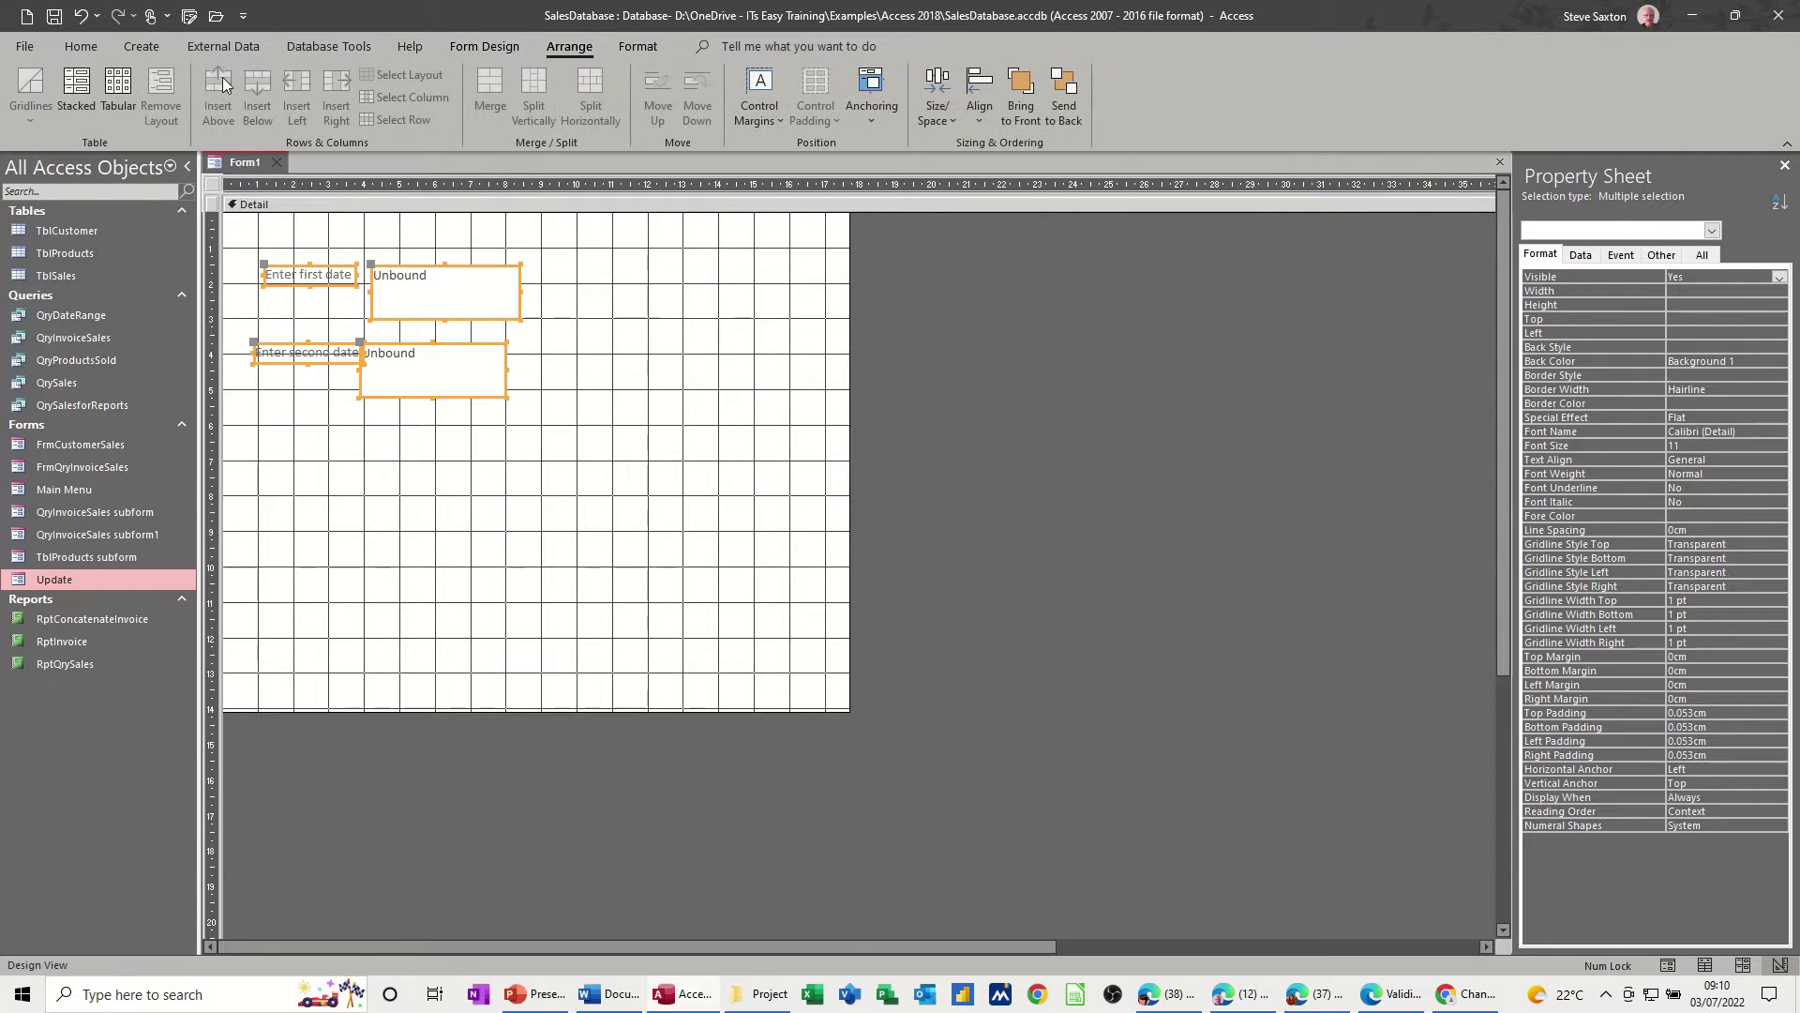
{"action": "left_click", "coordinate": [76, 94]}
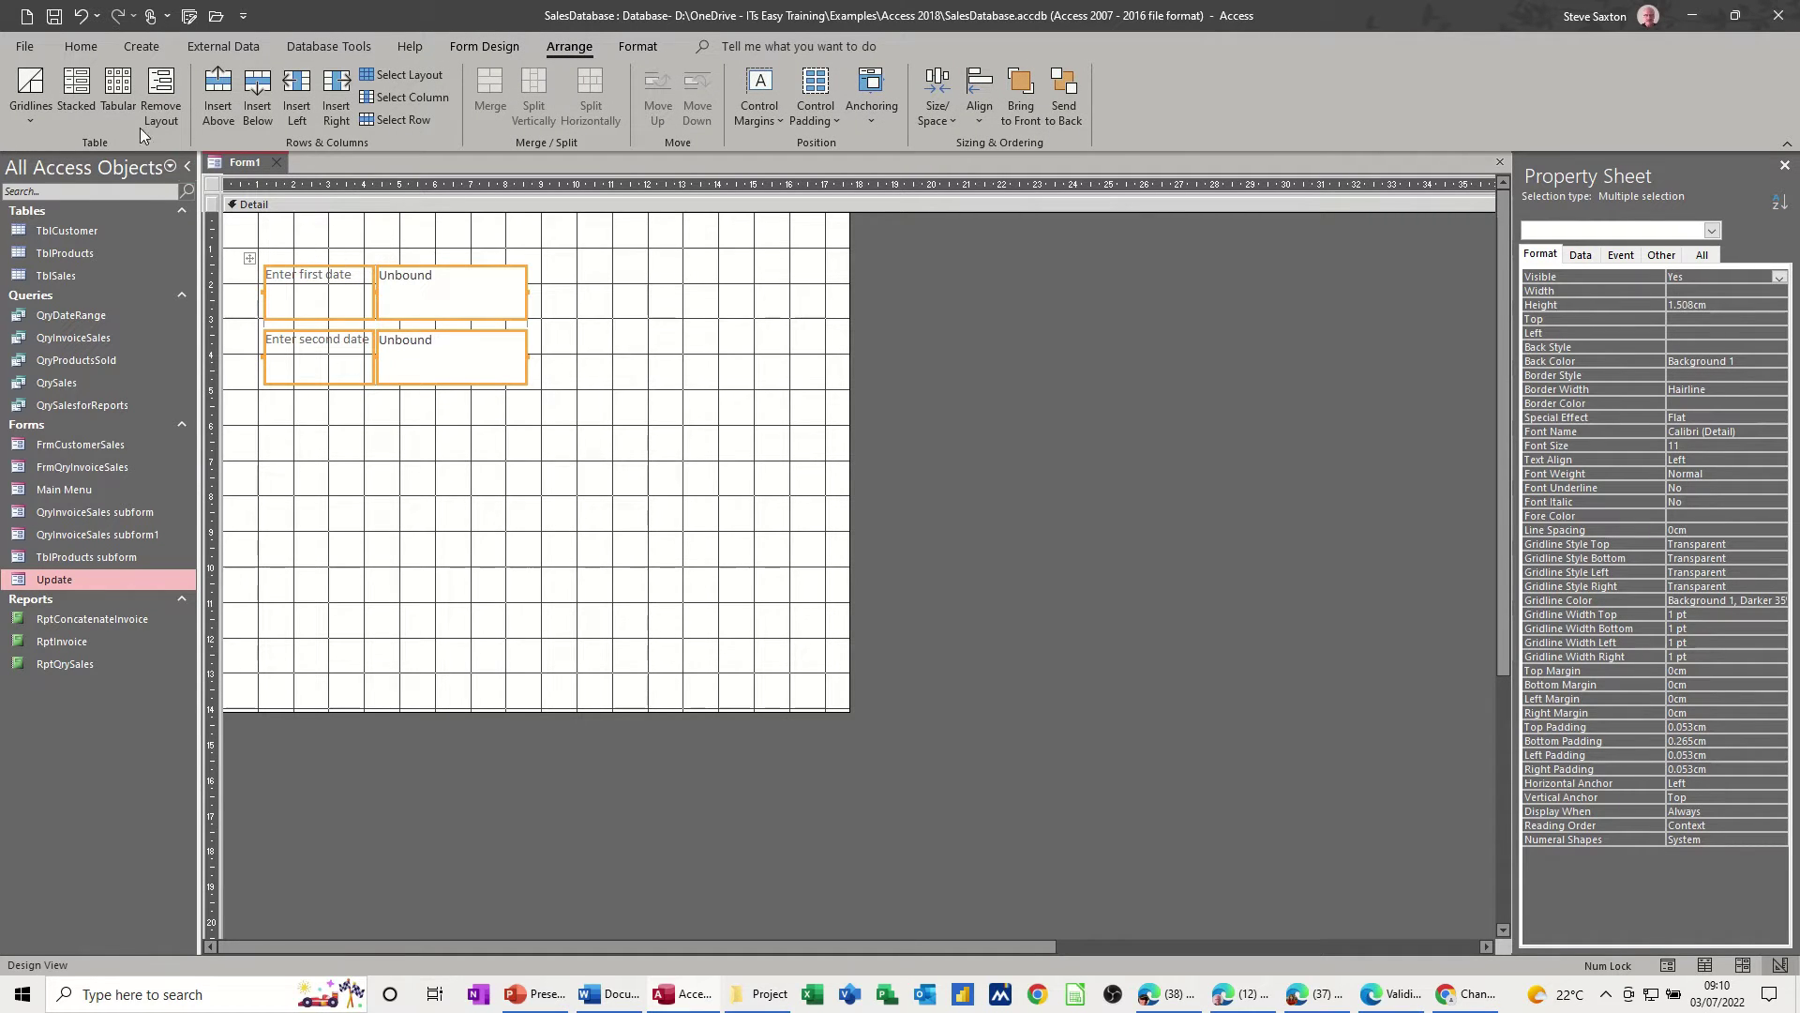
- Save the new form under the name FrmUpdate1
{"action": "left_click", "coordinate": [53, 16]}
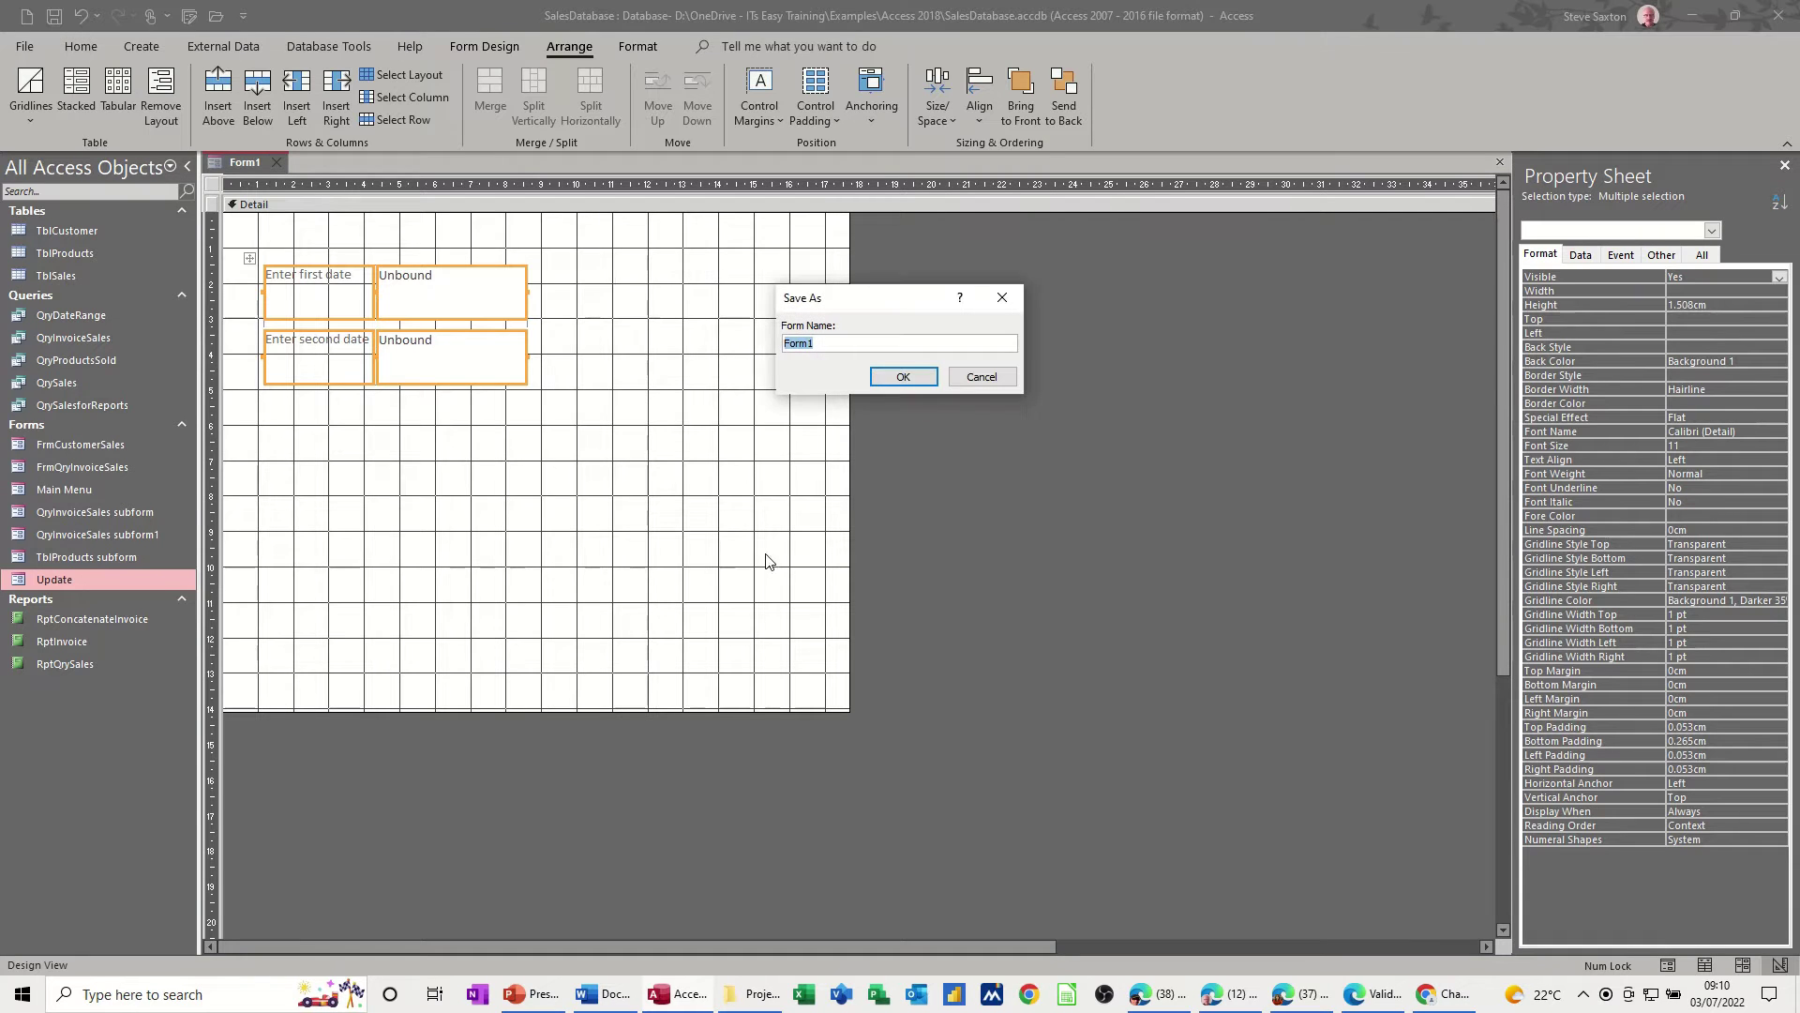
{"action": "type", "text": "Fr"}
{"action": "left_click", "coordinate": [901, 376]}
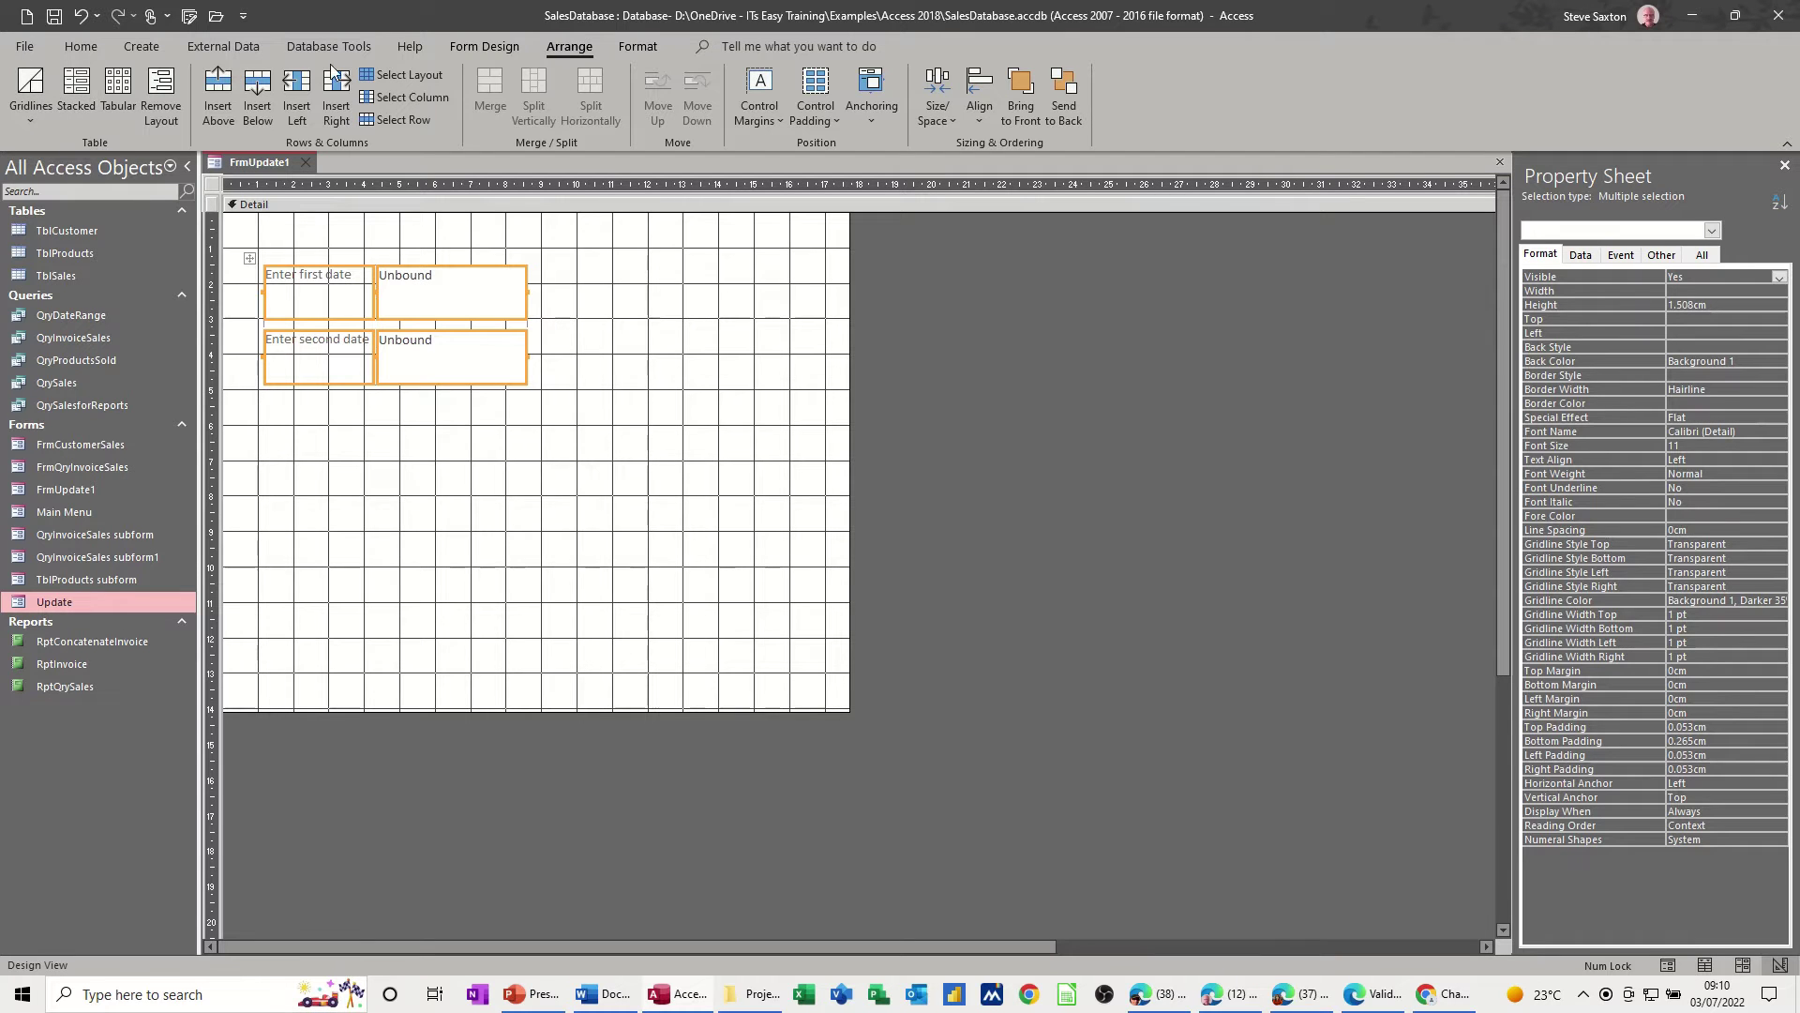
- Switch FrmUpdate1 to Form view and pick 01/06/2022 and 01/08/2022 with the date pickers
{"action": "left_click", "coordinate": [485, 47]}
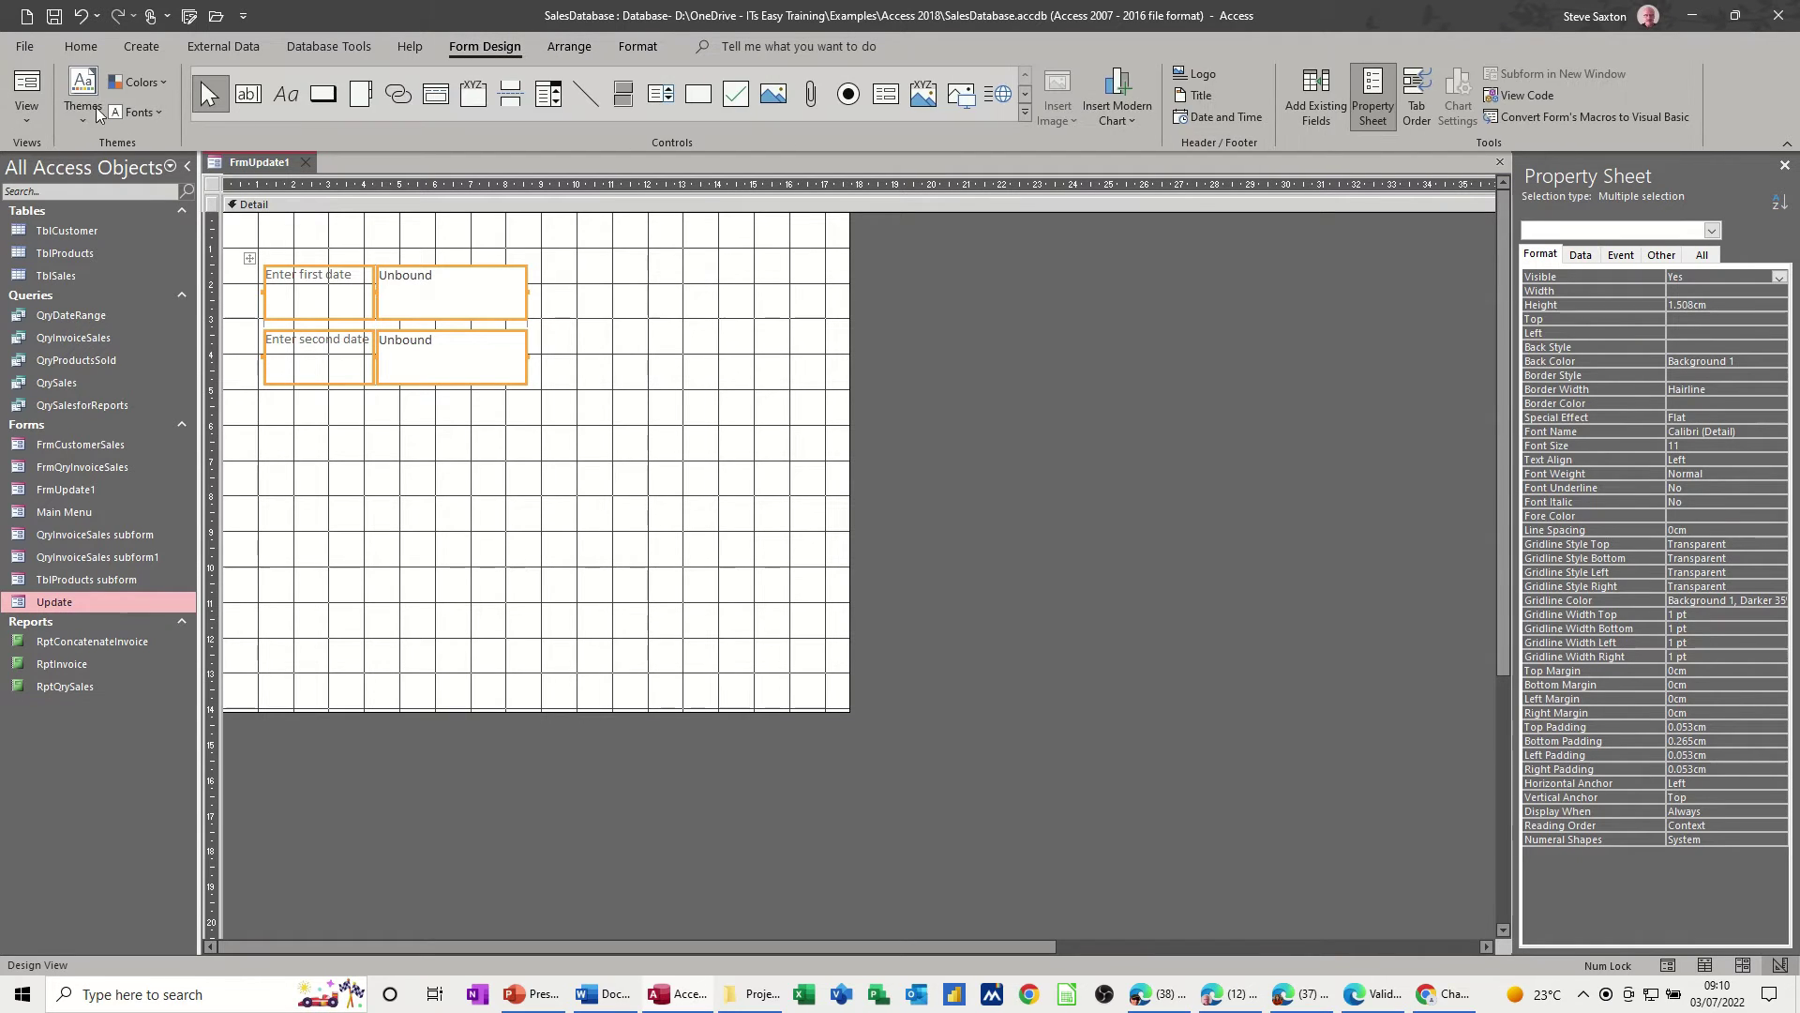
{"action": "left_click", "coordinate": [28, 87]}
{"action": "left_click", "coordinate": [533, 234]}
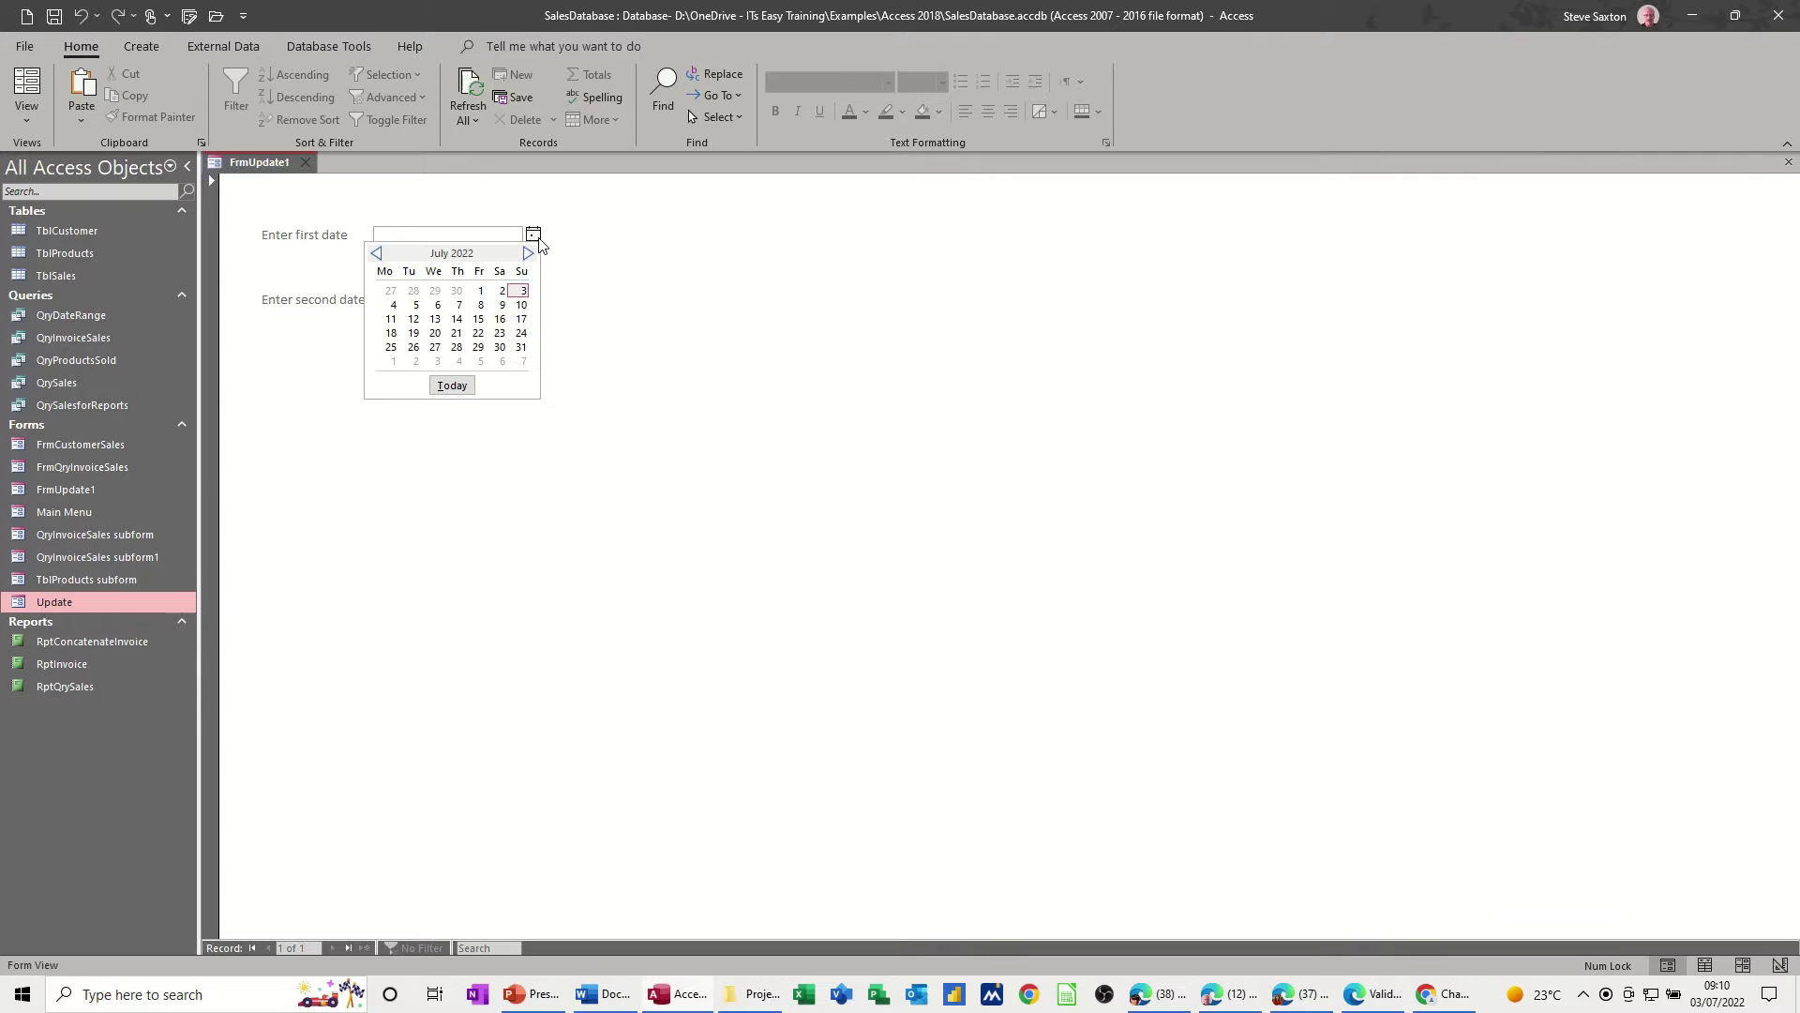
{"action": "left_click", "coordinate": [376, 253]}
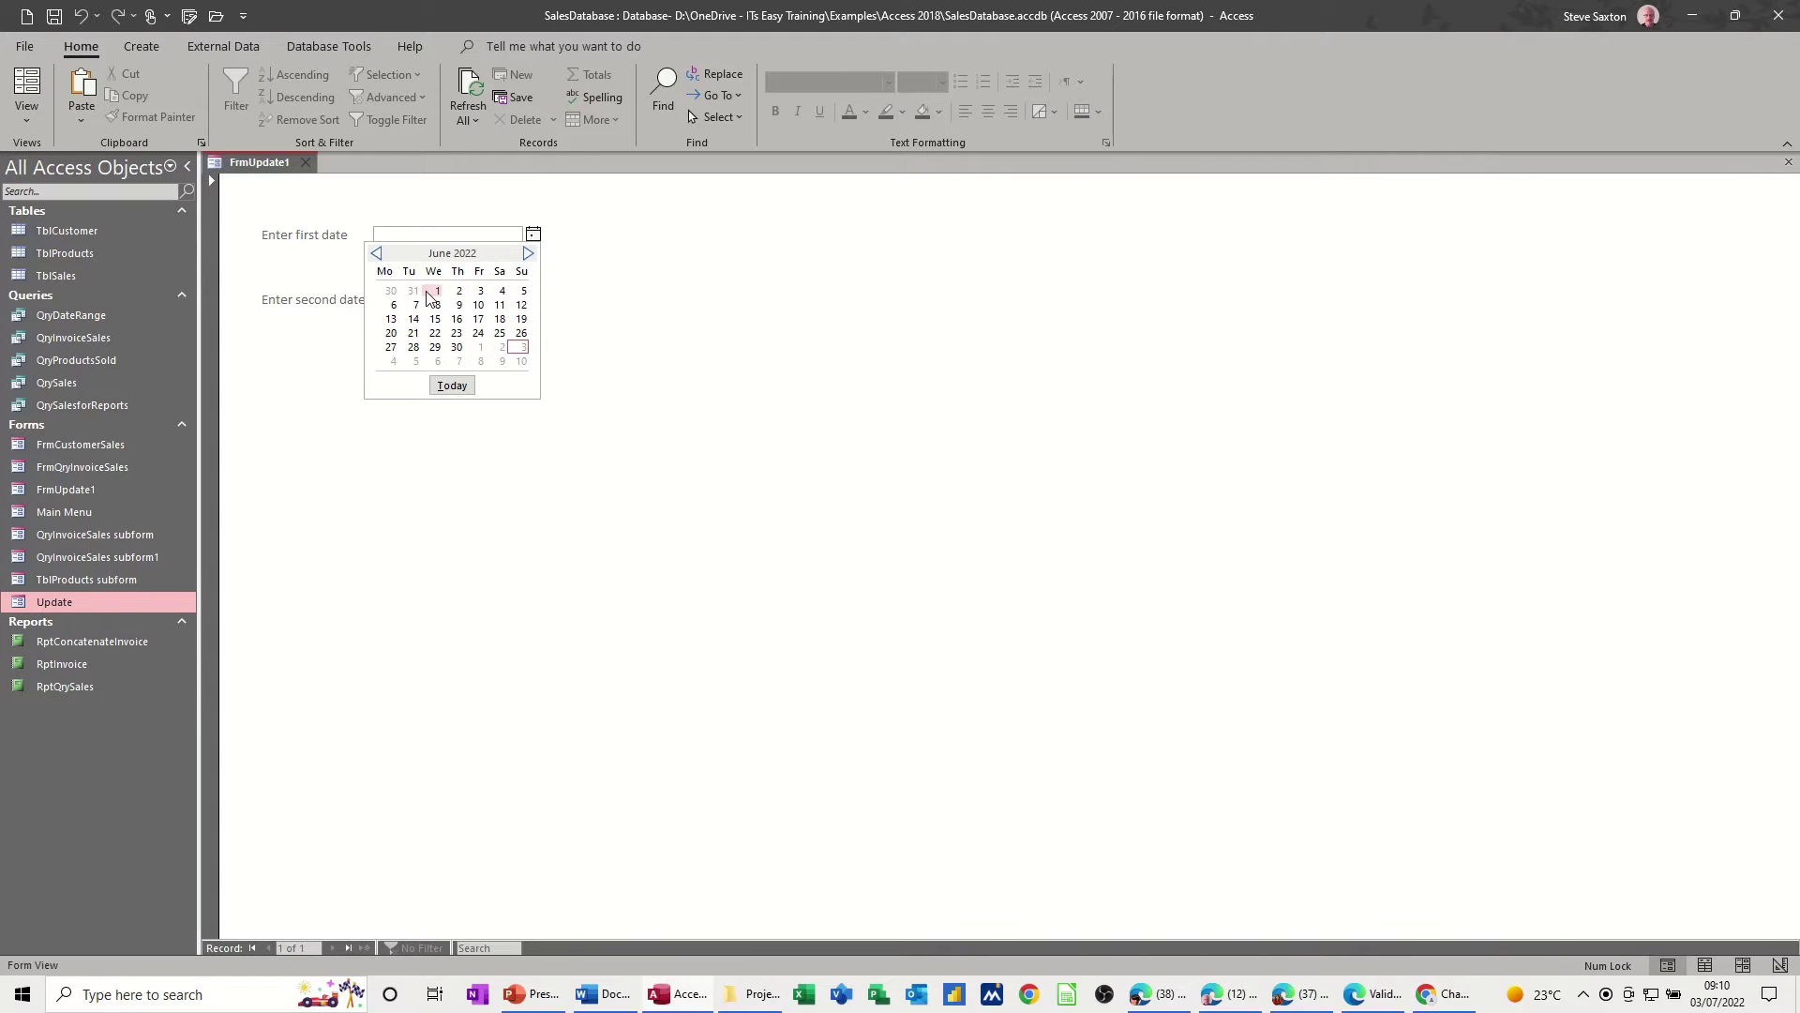
{"action": "left_click", "coordinate": [437, 292]}
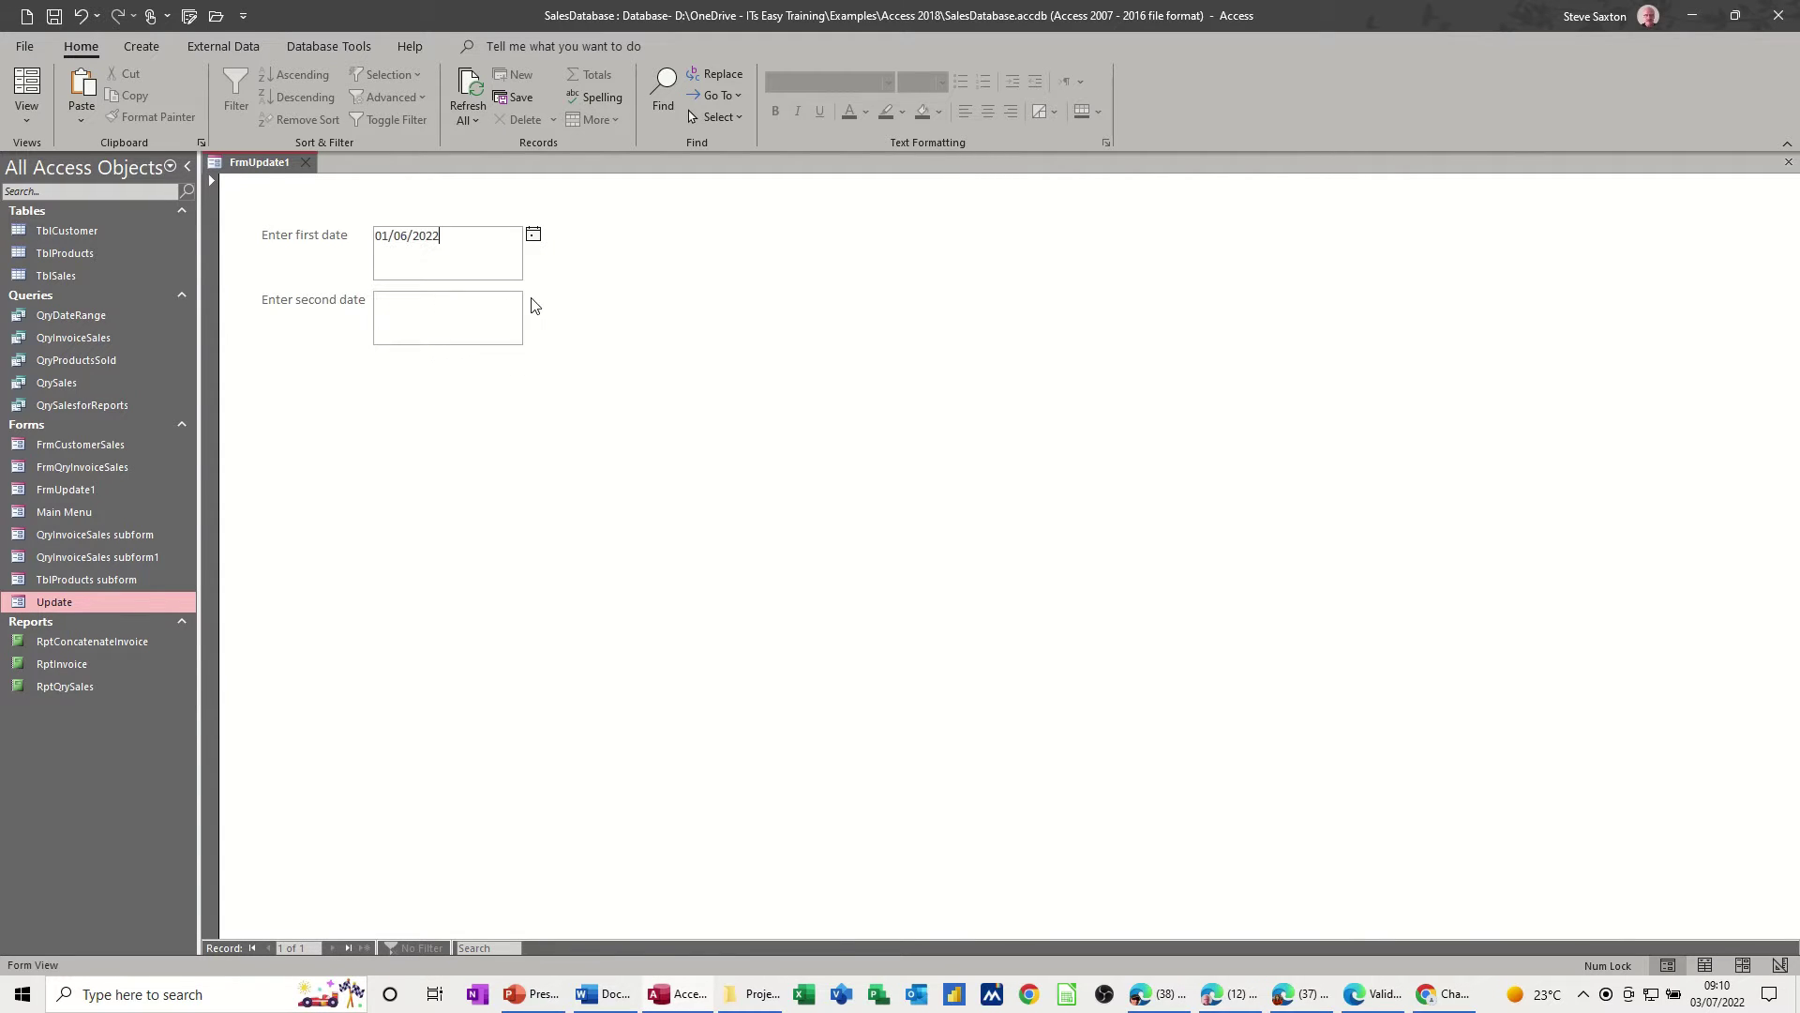
{"action": "left_click", "coordinate": [502, 309]}
{"action": "left_click", "coordinate": [533, 298]}
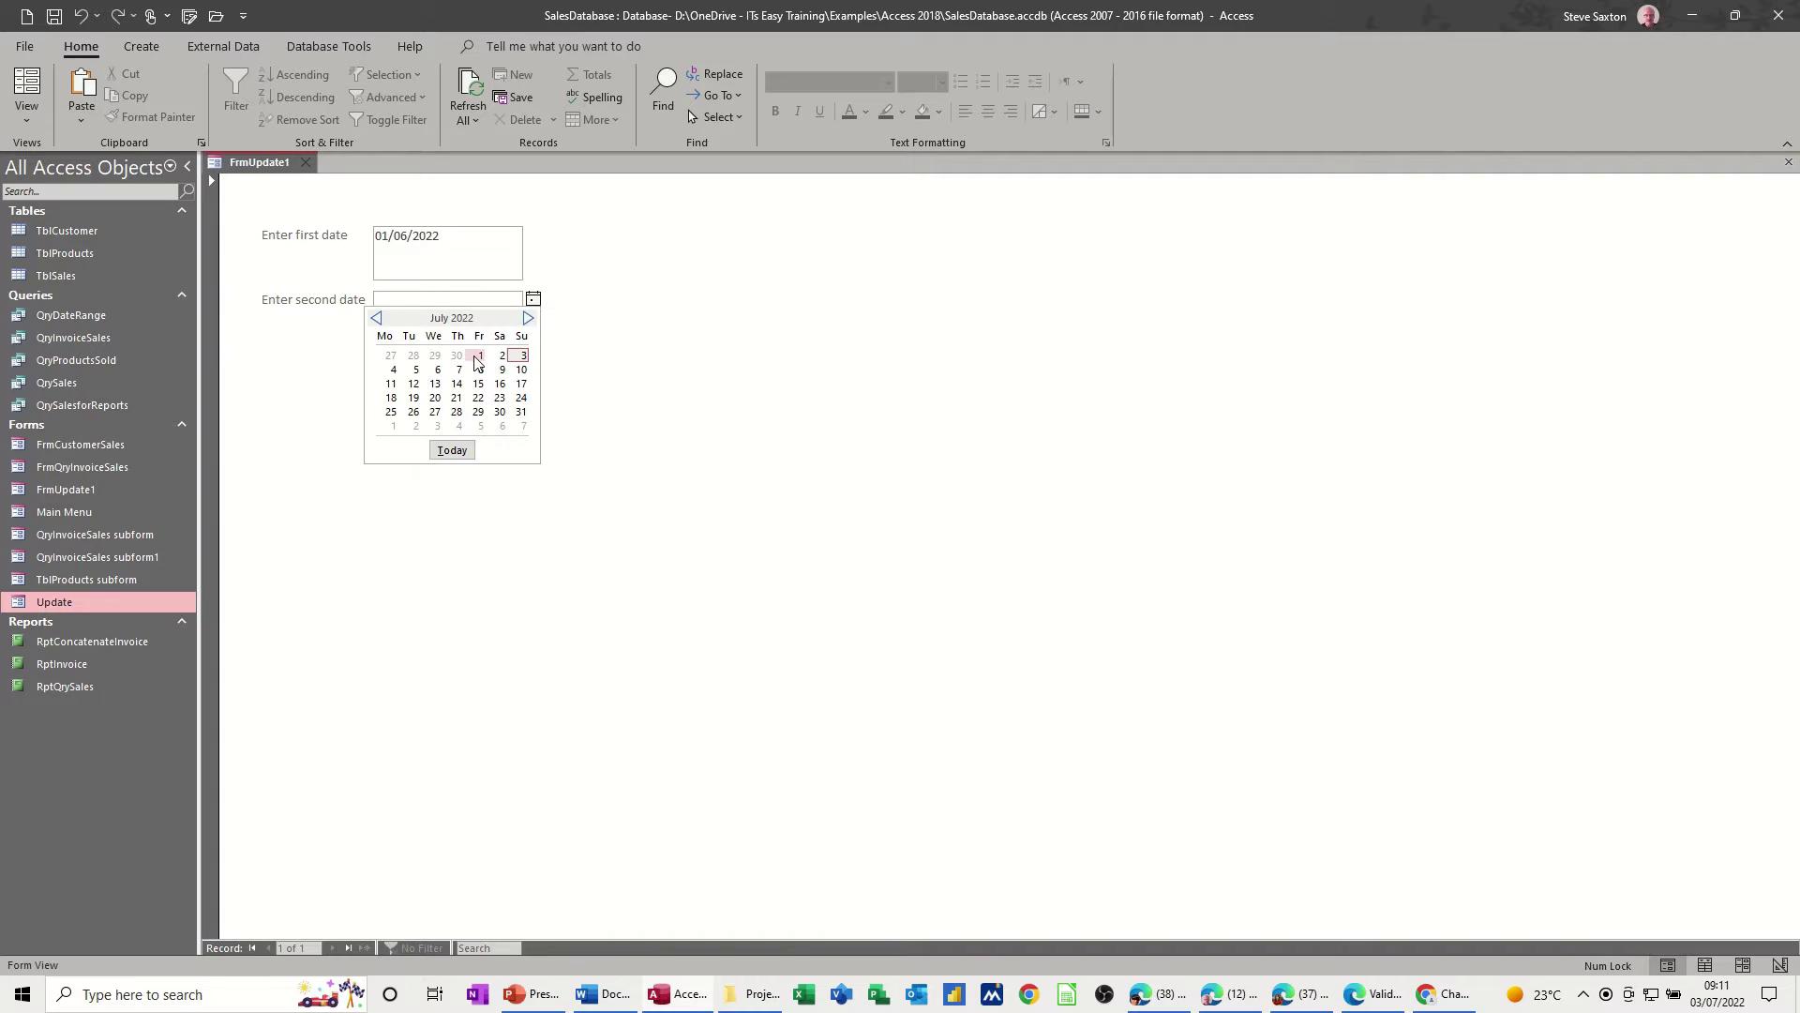
{"action": "left_click", "coordinate": [393, 426]}
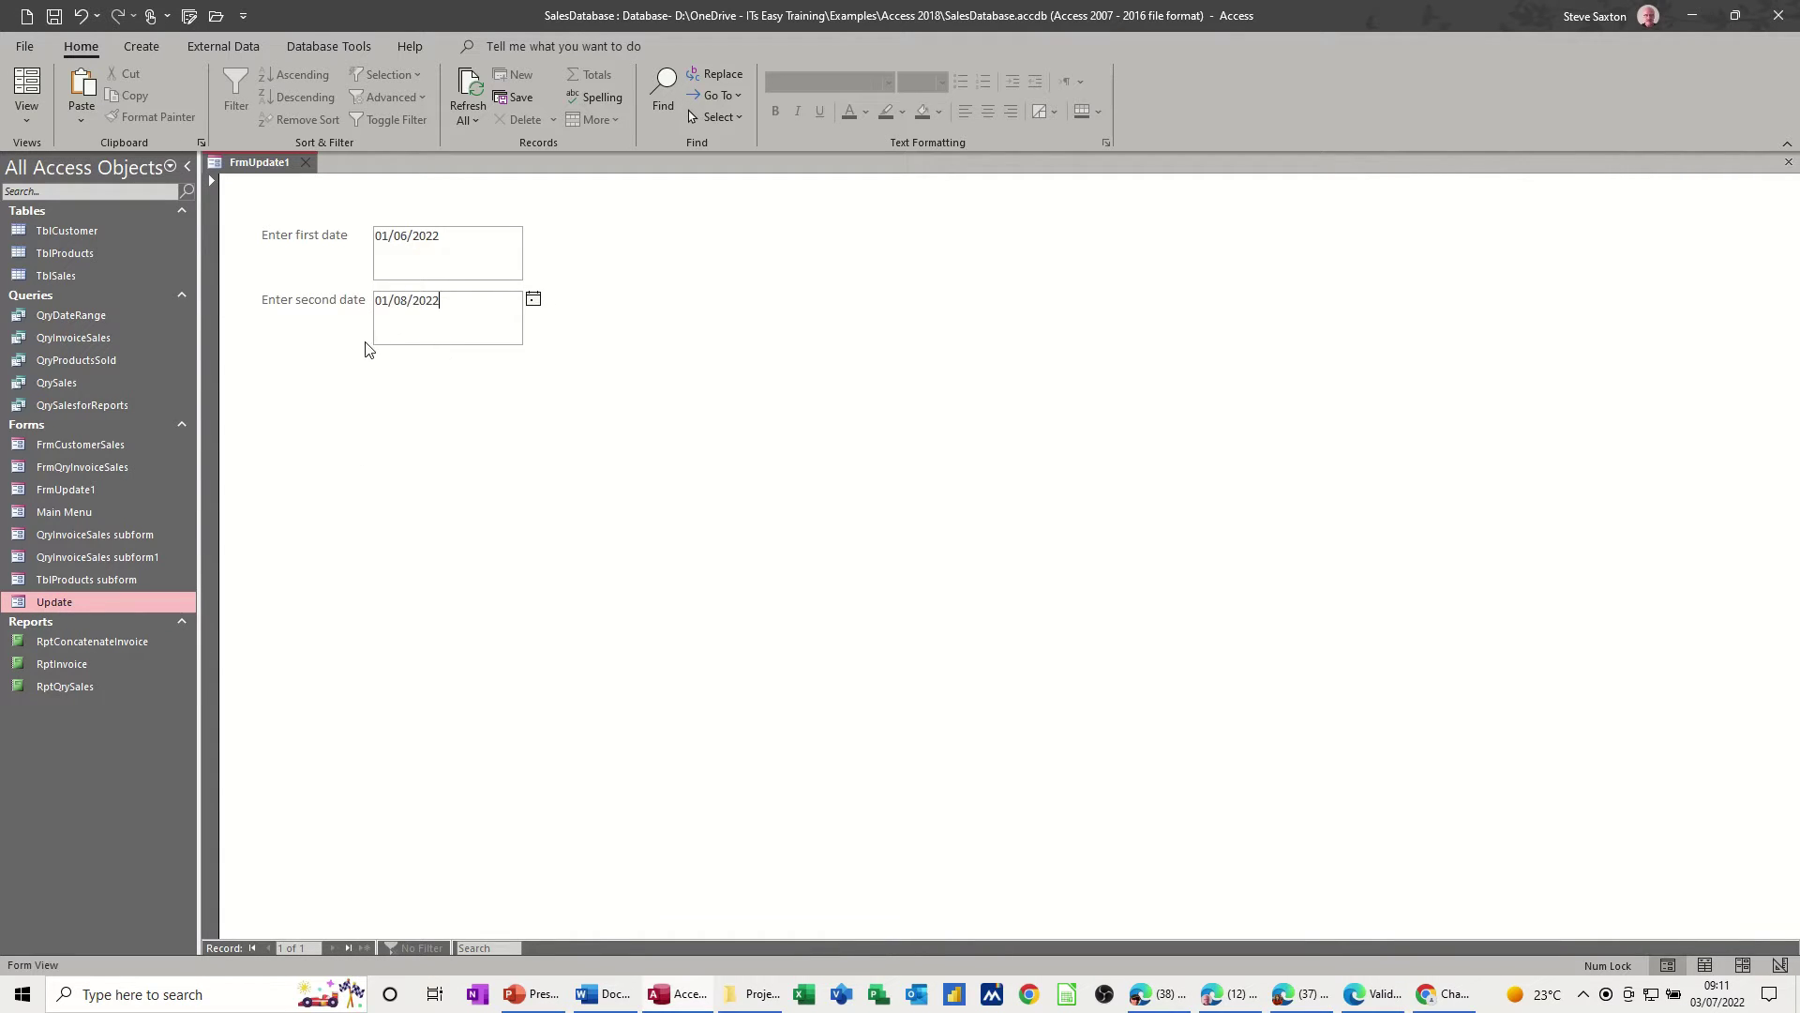
- Create a new design-view query with TblSales added, briefly checking its records
{"action": "left_click", "coordinate": [156, 45]}
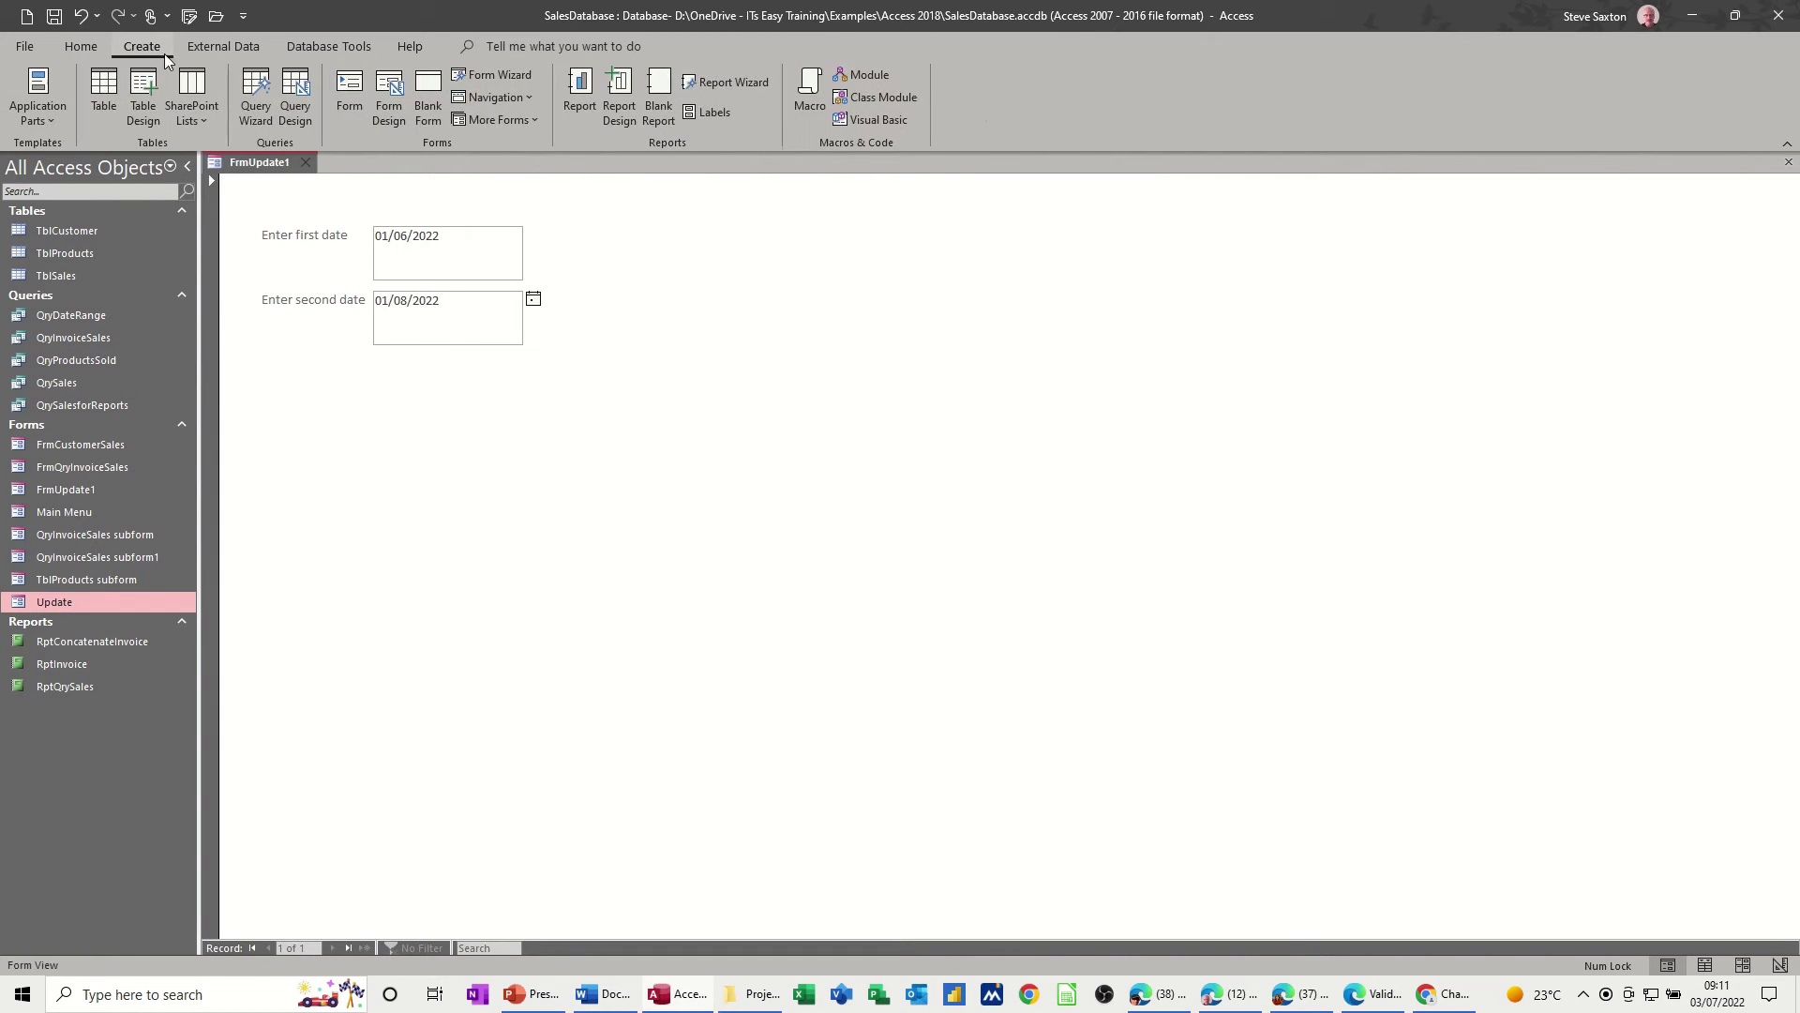
{"action": "left_click", "coordinate": [294, 99]}
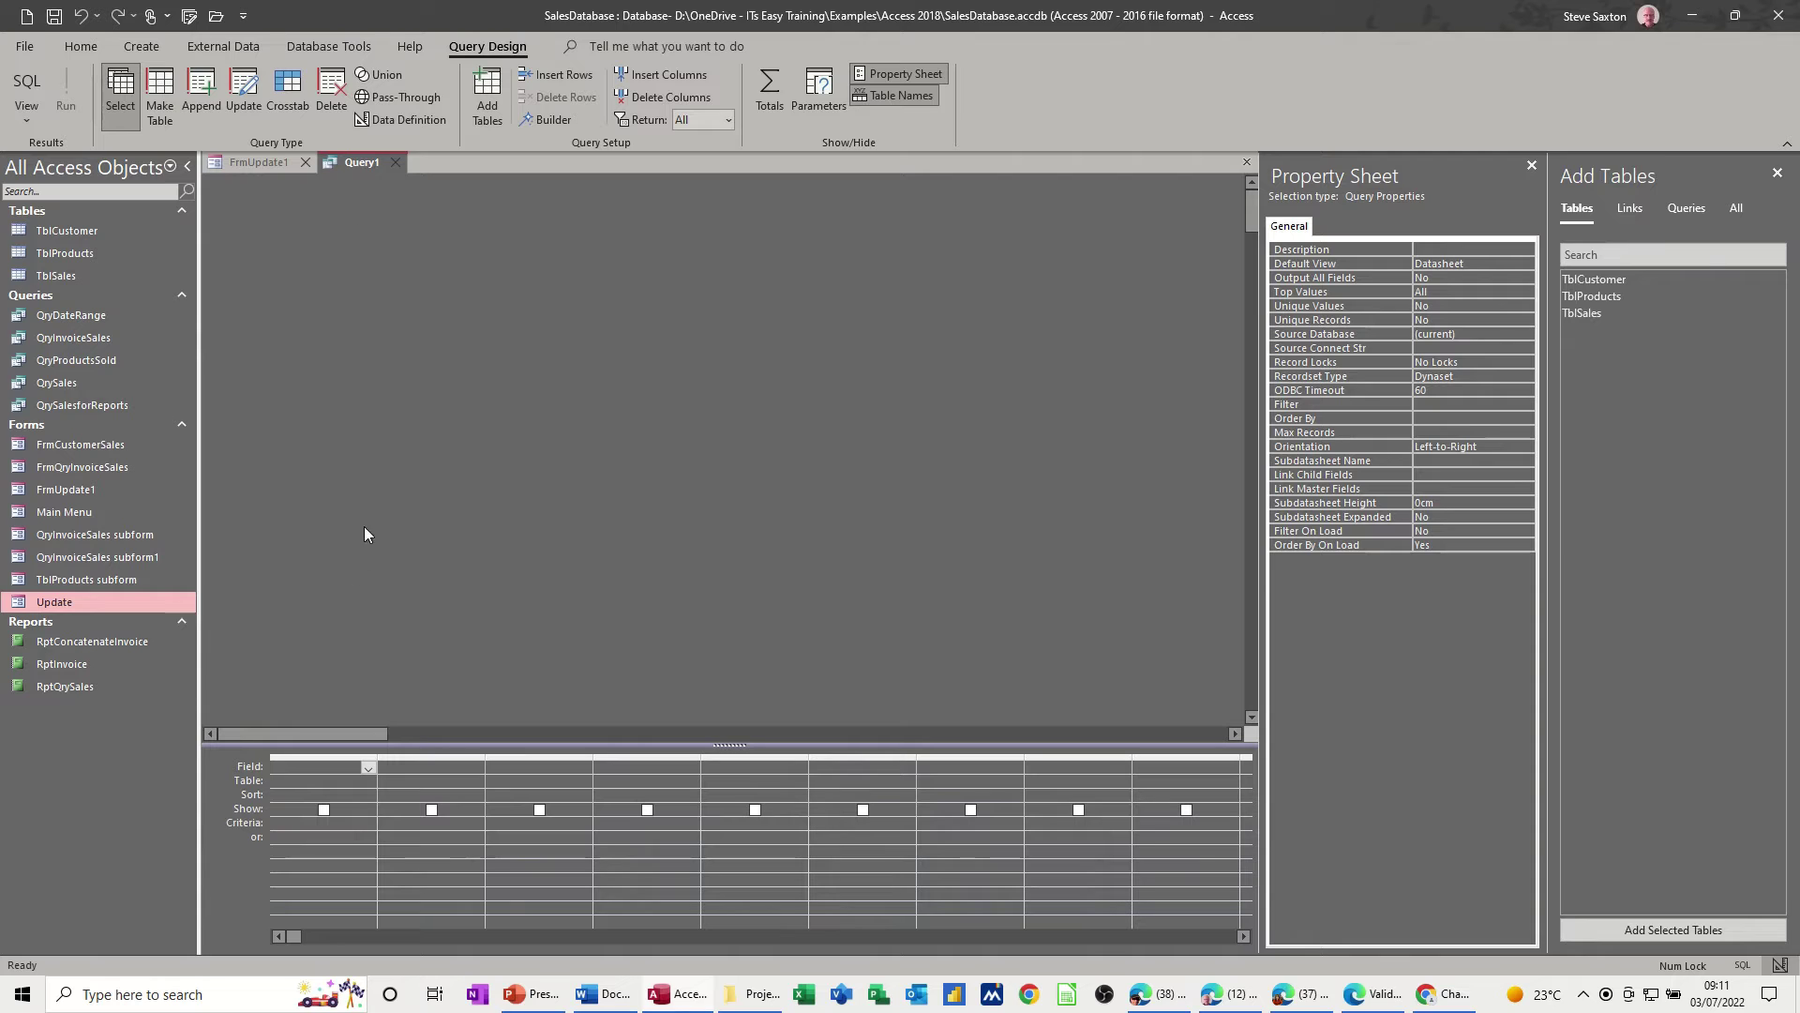
{"action": "left_click_drag", "start_coordinate": [62, 277], "coordinate": [413, 313]}
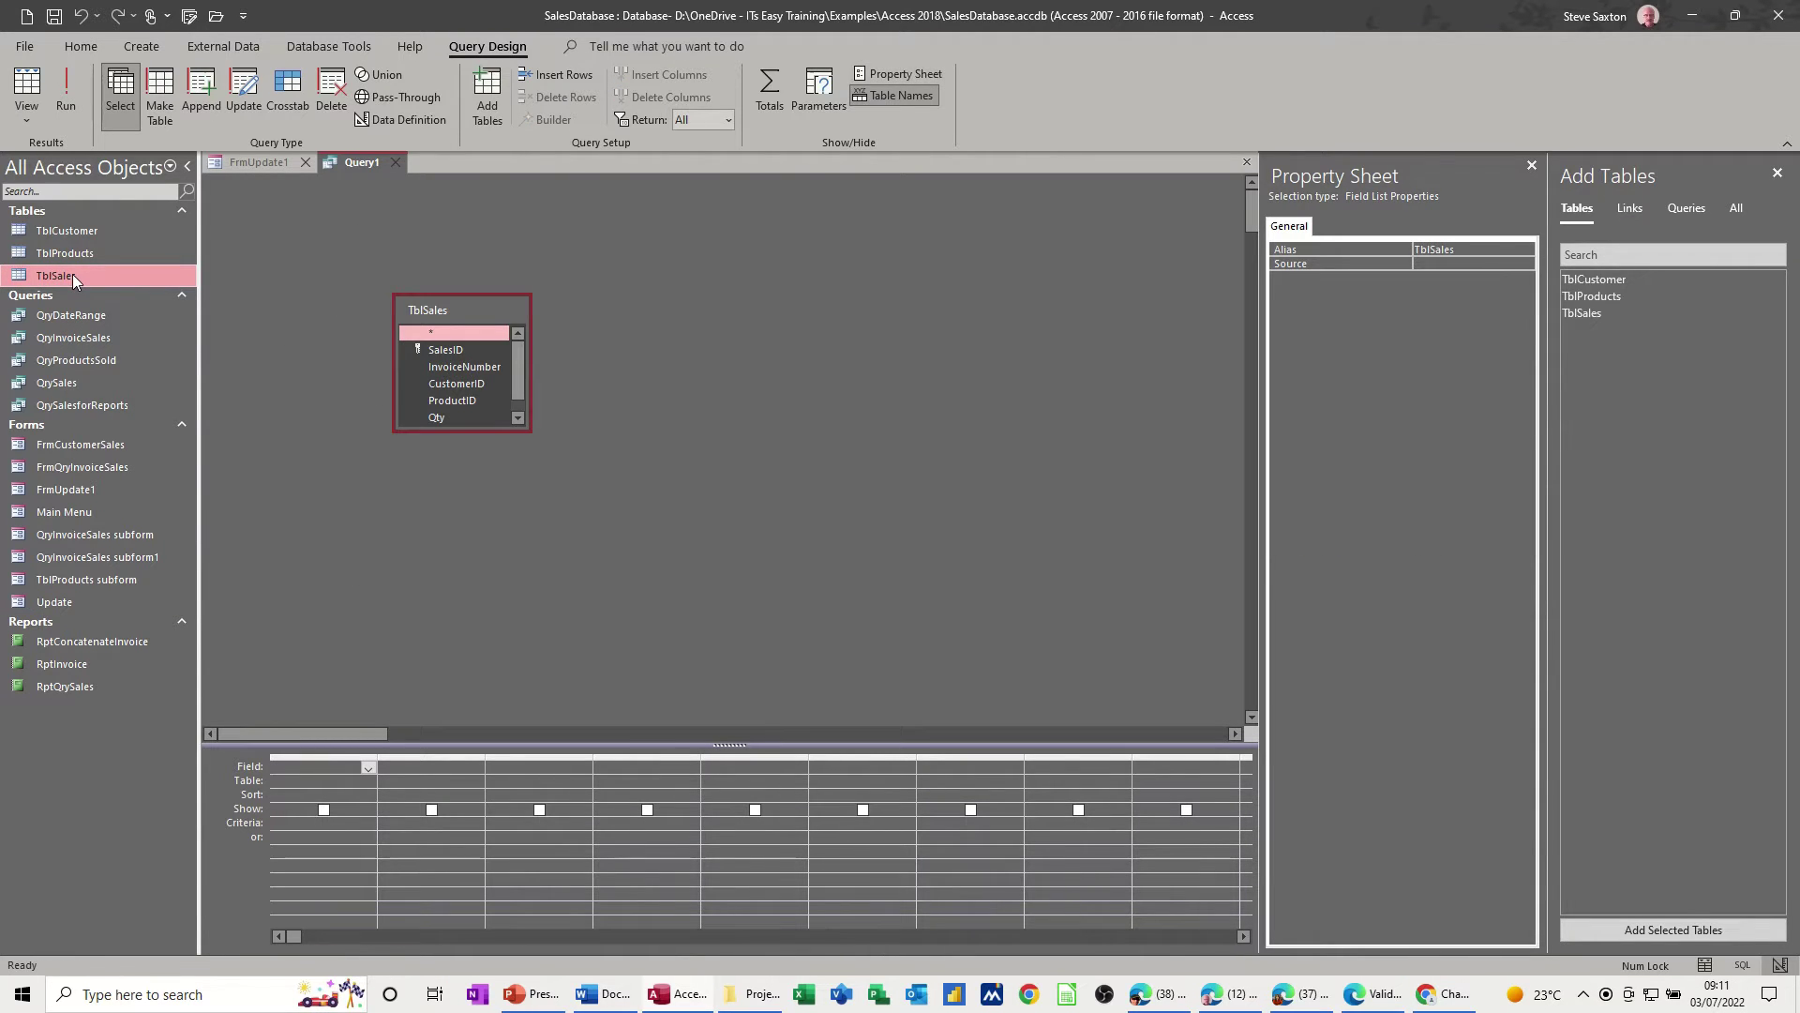
{"action": "double_click", "coordinate": [71, 274]}
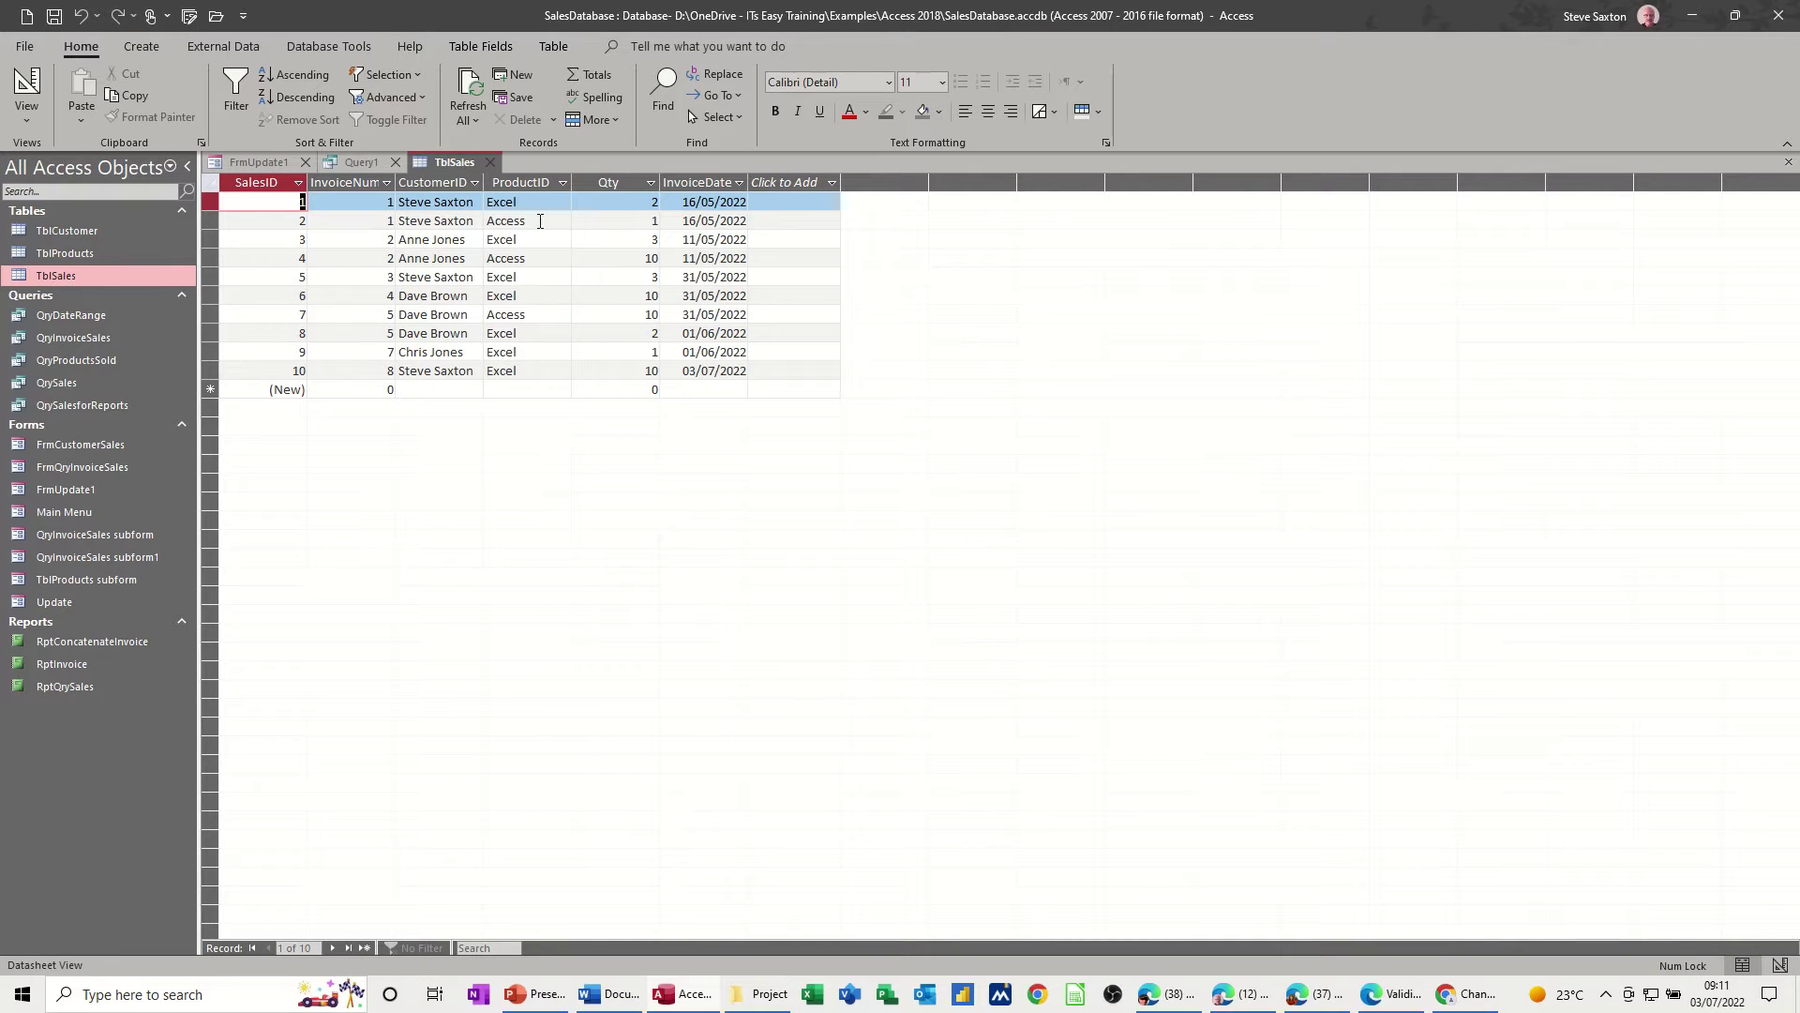
{"action": "left_click", "coordinate": [493, 163]}
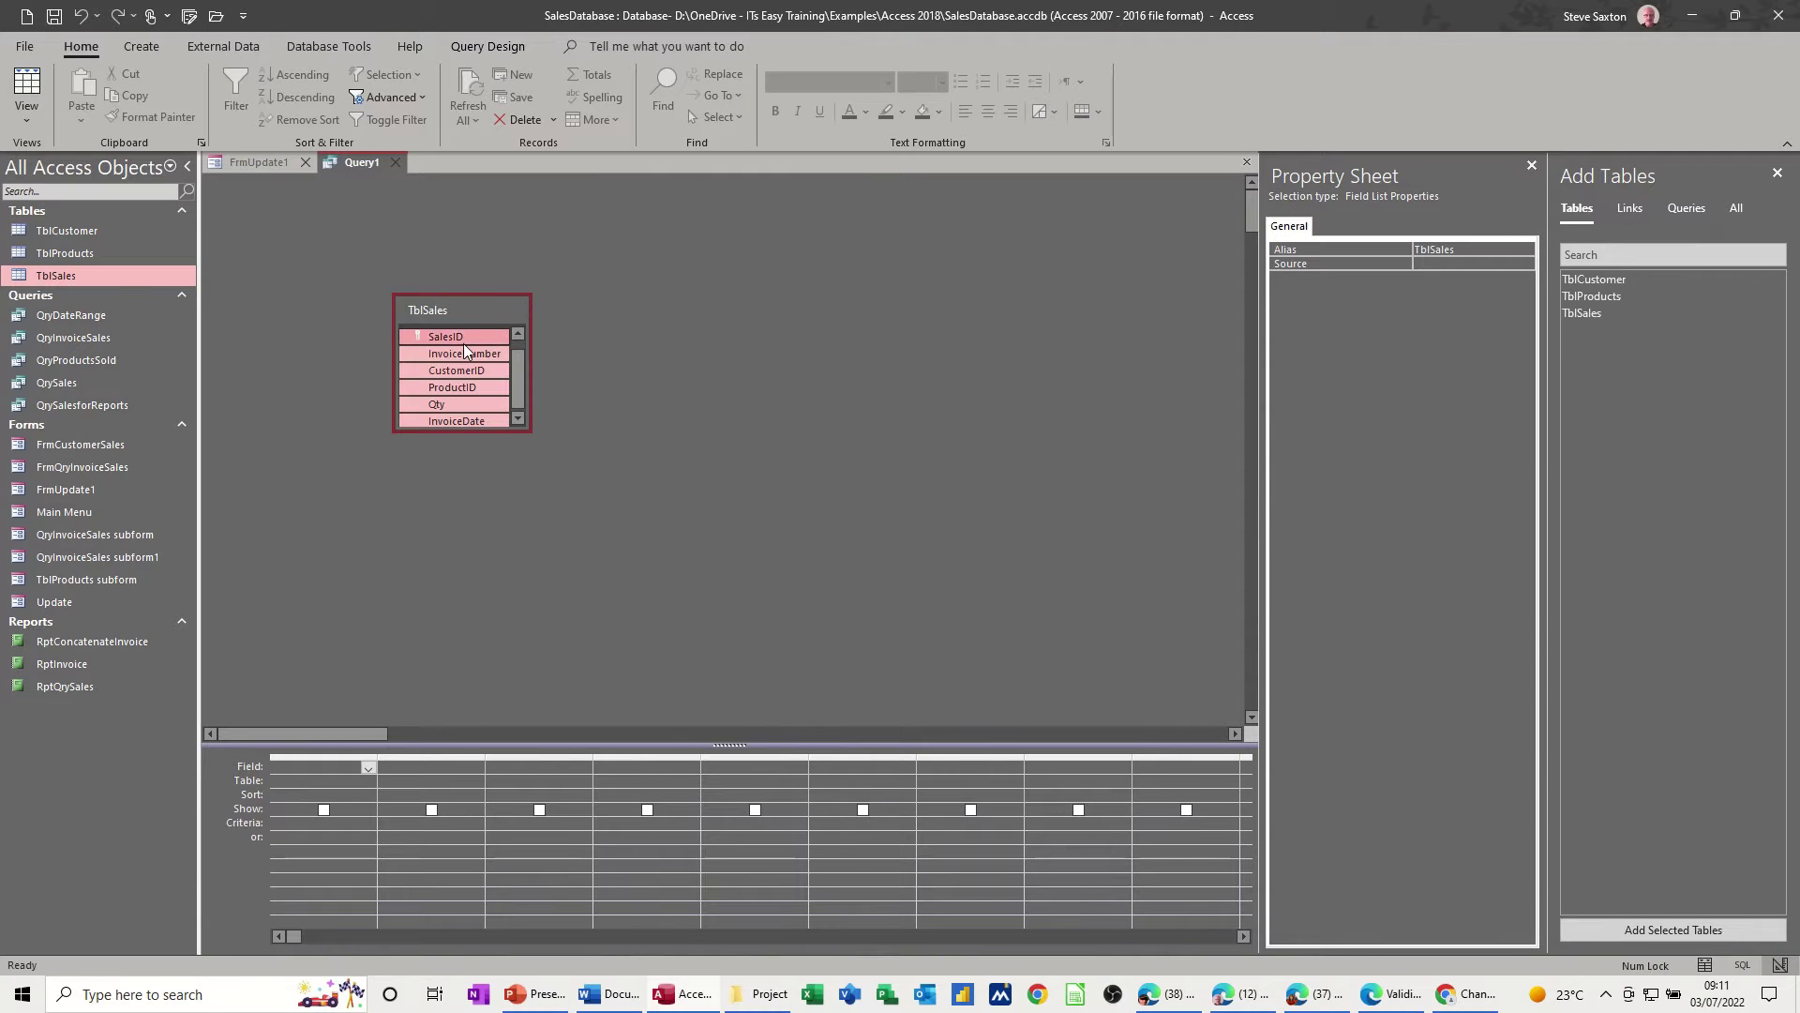
- Add SalesID through InvoiceDate to the query grid and close the side panes
{"action": "left_click_drag", "start_coordinate": [458, 347], "coordinate": [324, 771]}
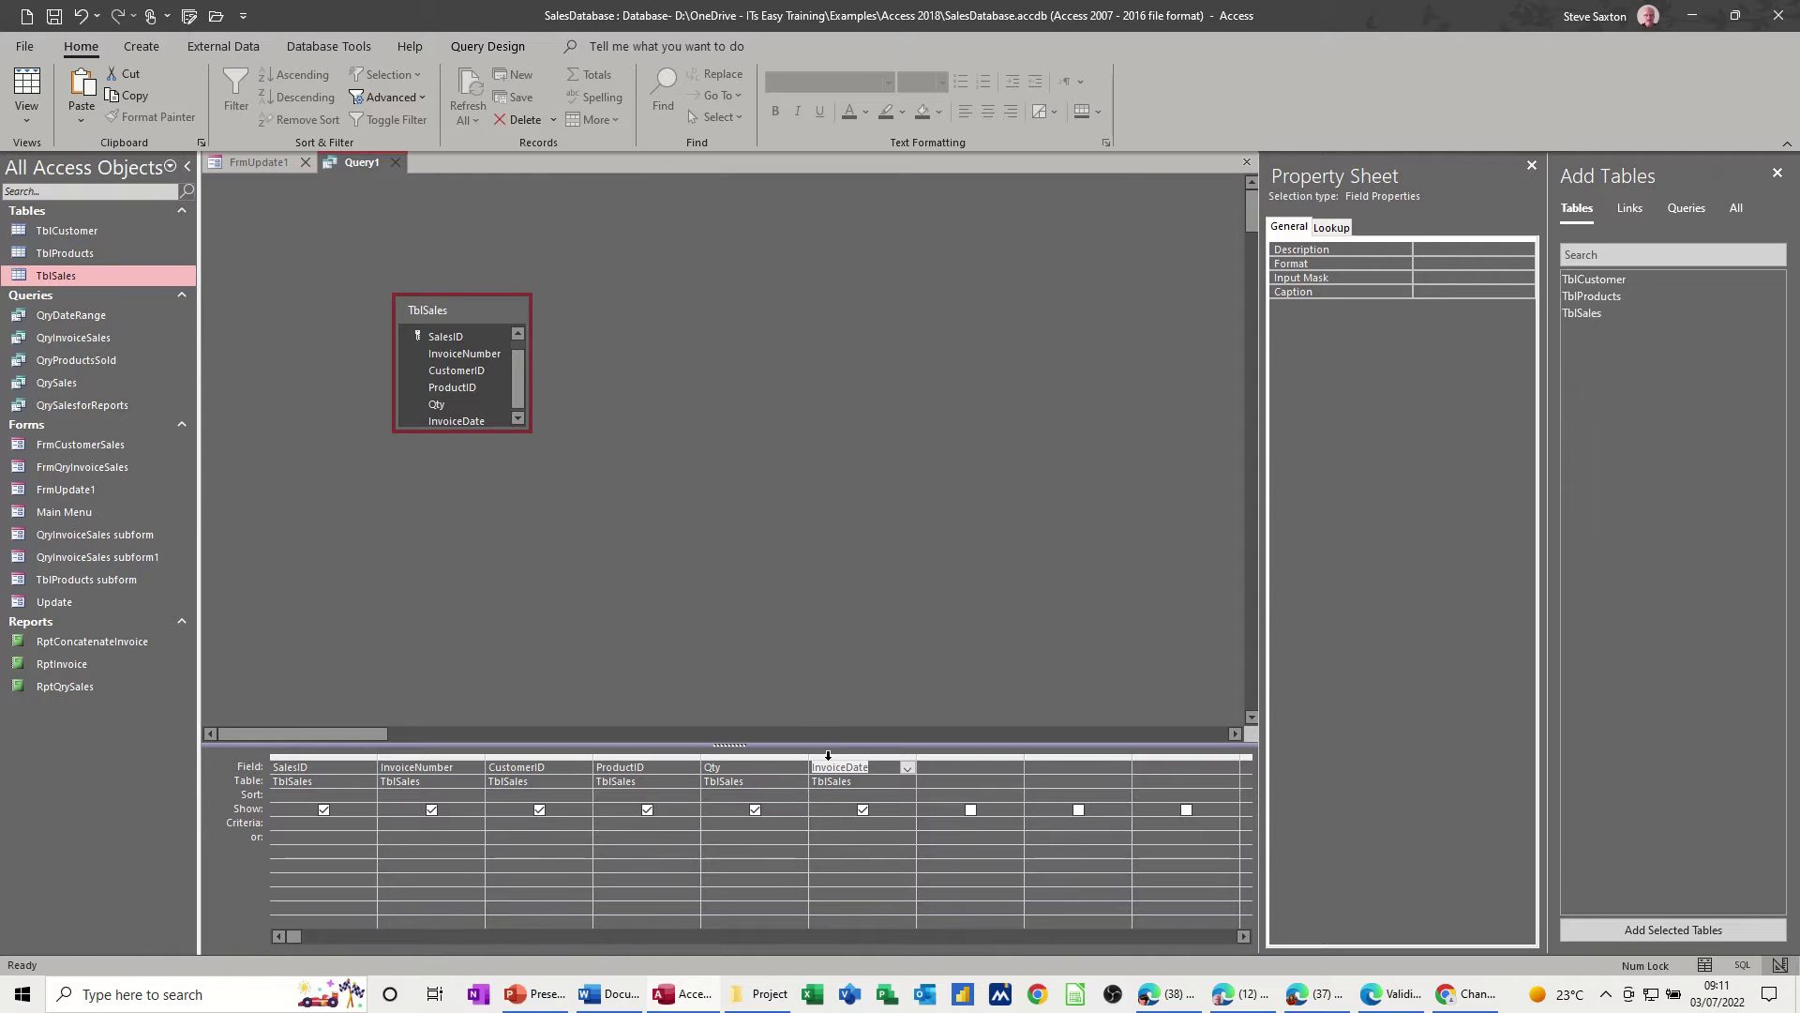
{"action": "left_click_drag", "start_coordinate": [729, 746], "coordinate": [727, 545]}
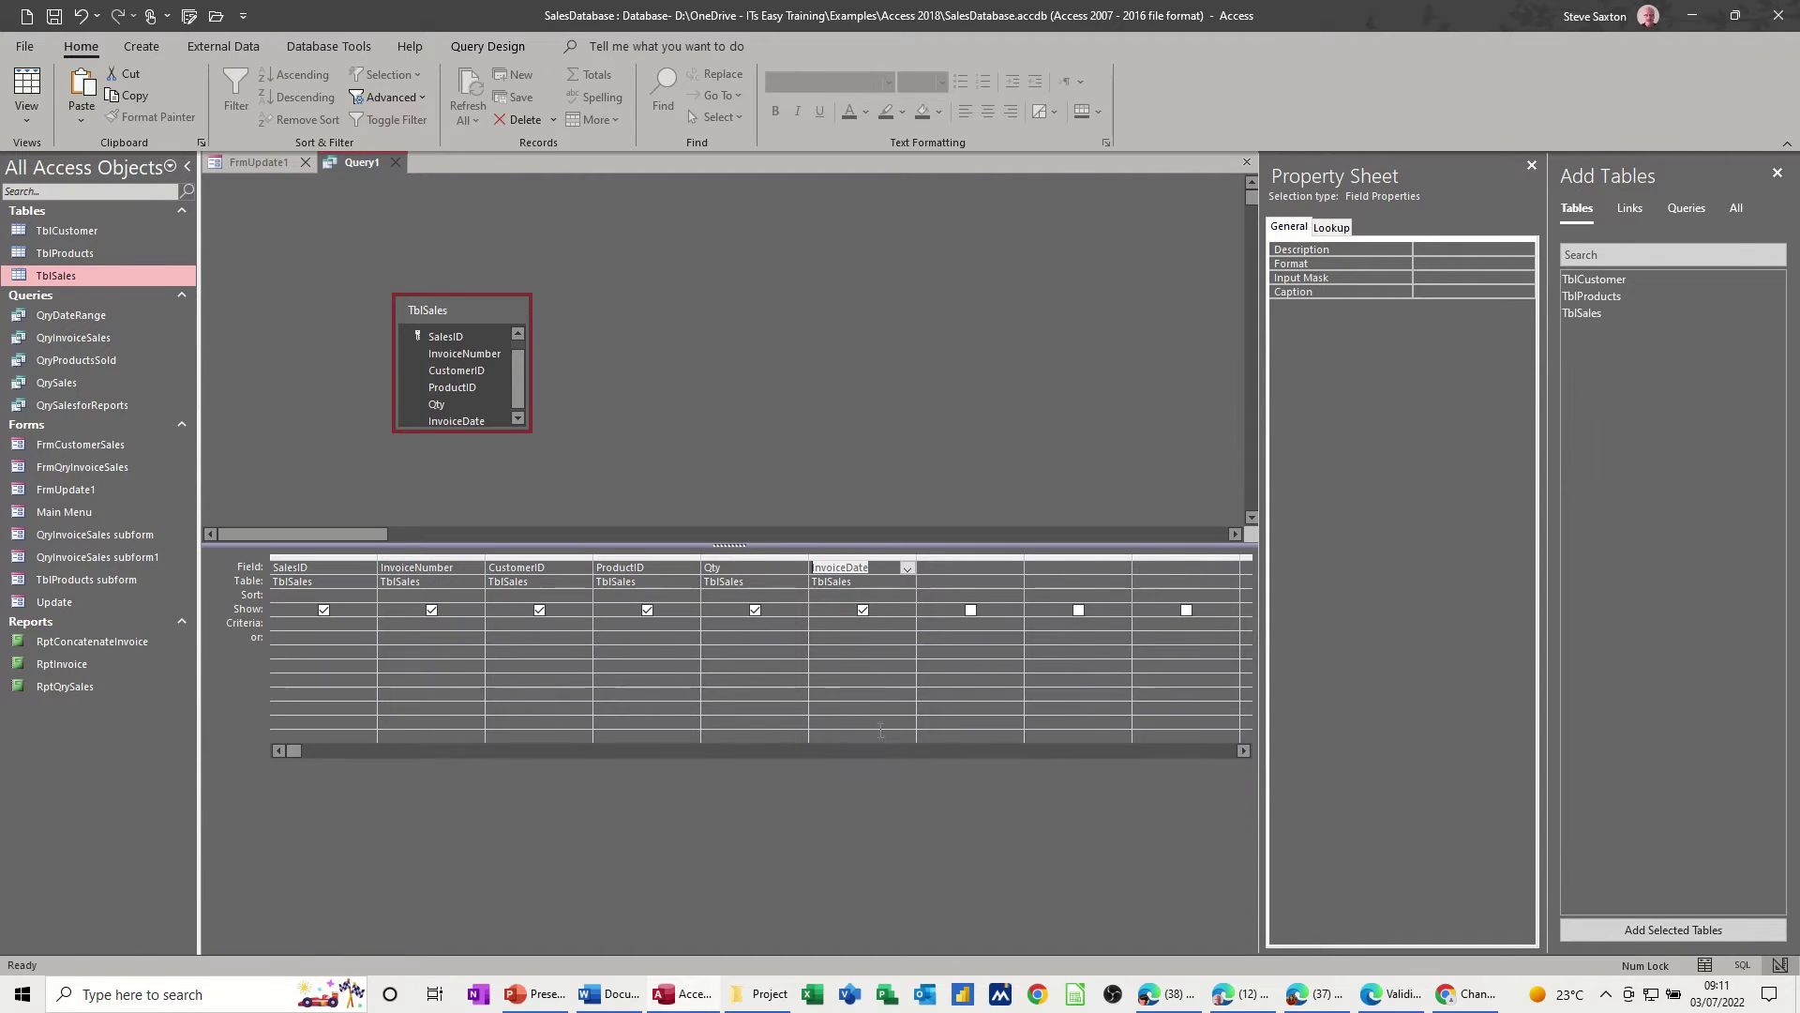
{"action": "left_click", "coordinate": [823, 624]}
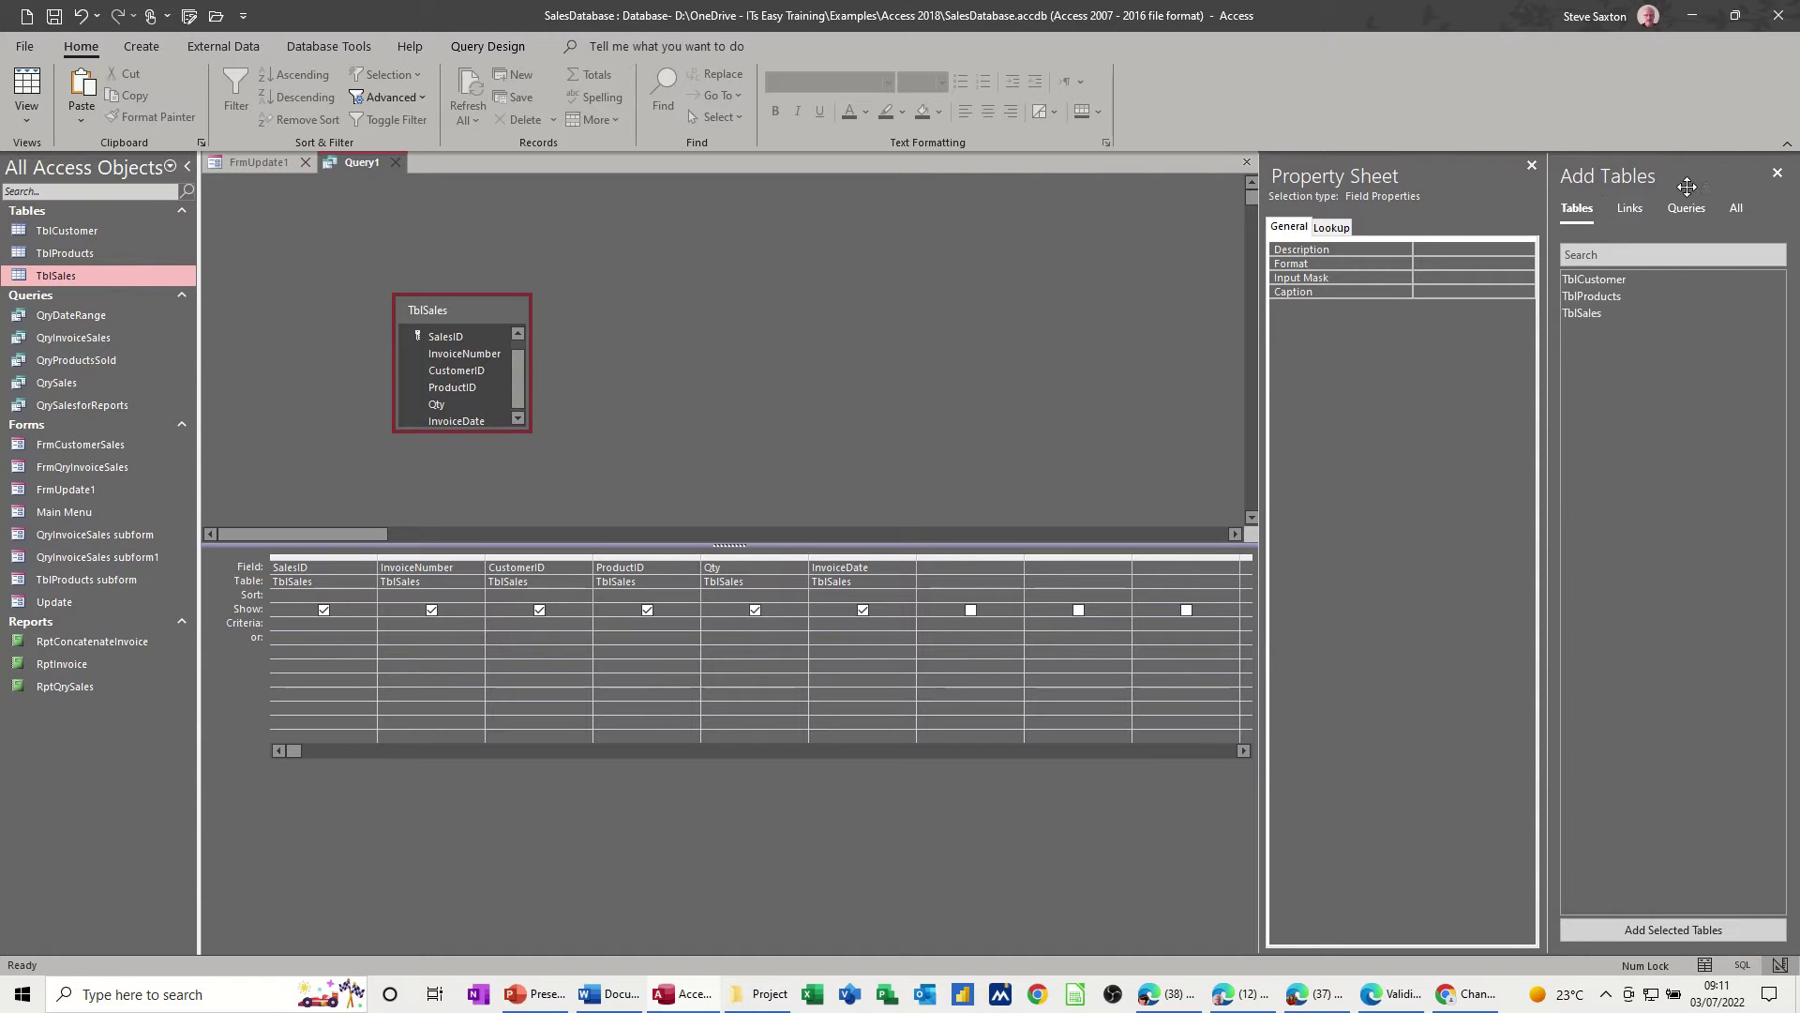
{"action": "left_click", "coordinate": [1777, 173]}
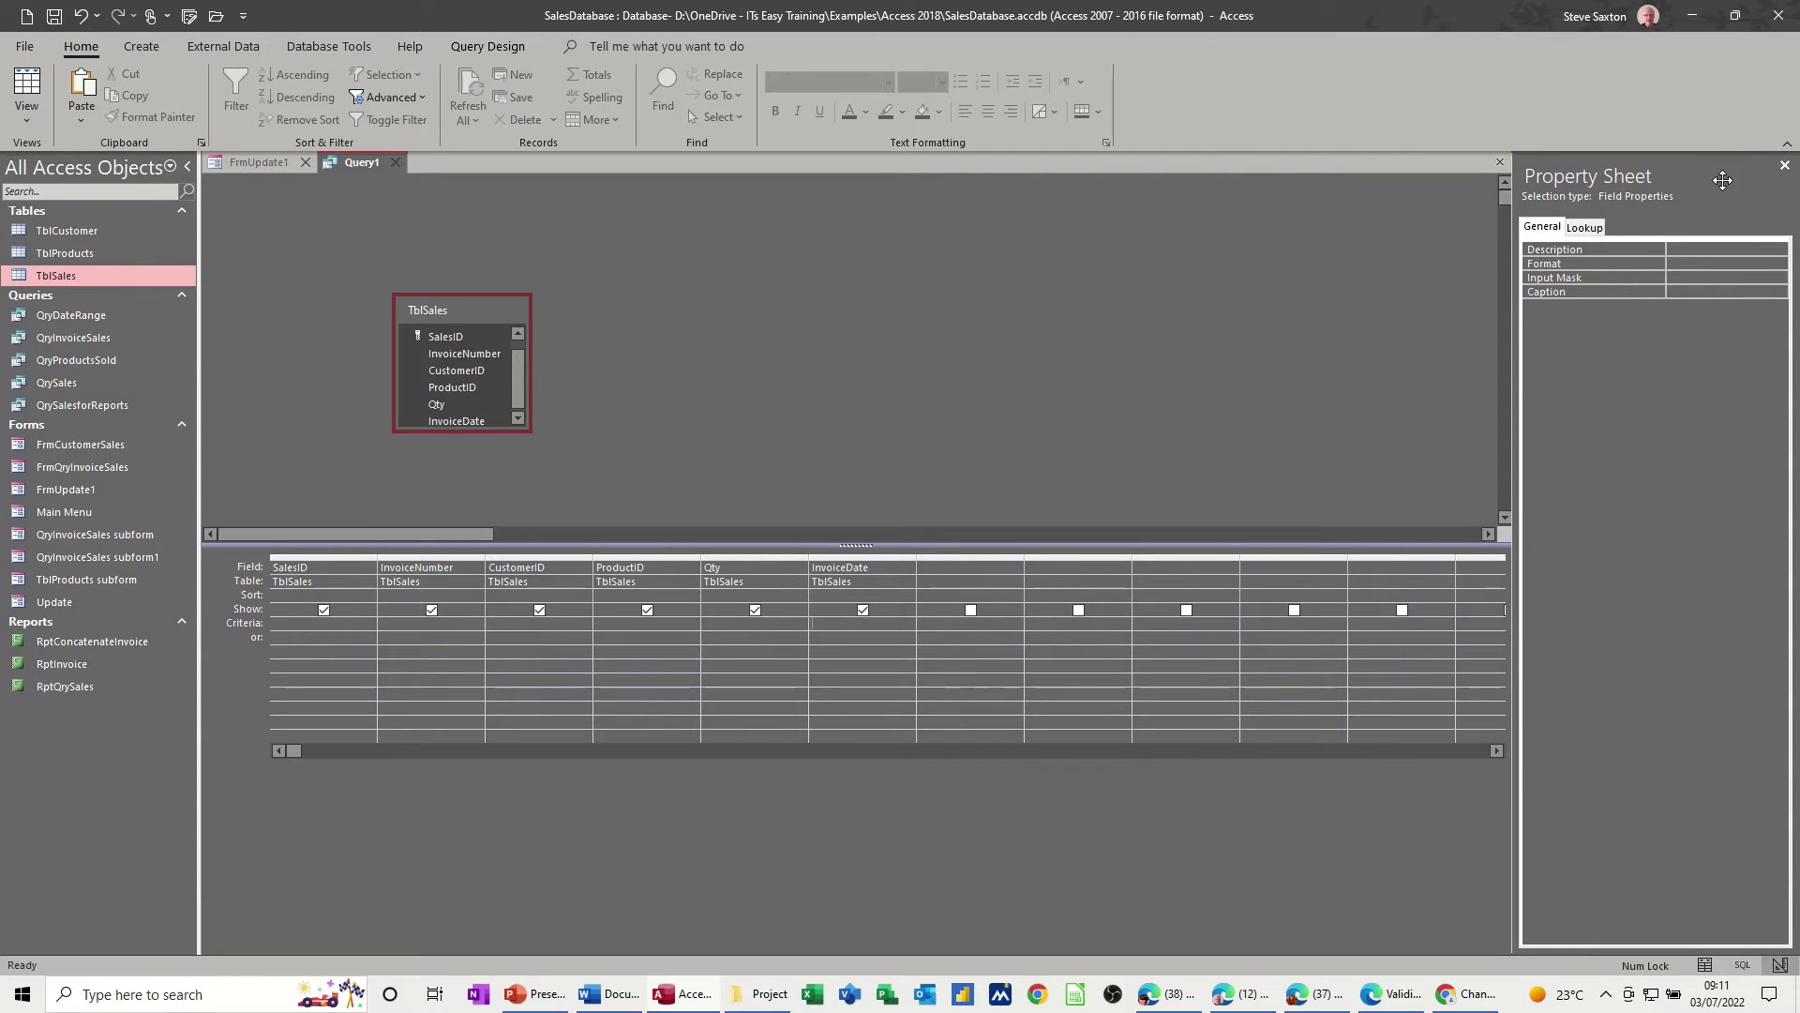
{"action": "left_click", "coordinate": [1784, 166]}
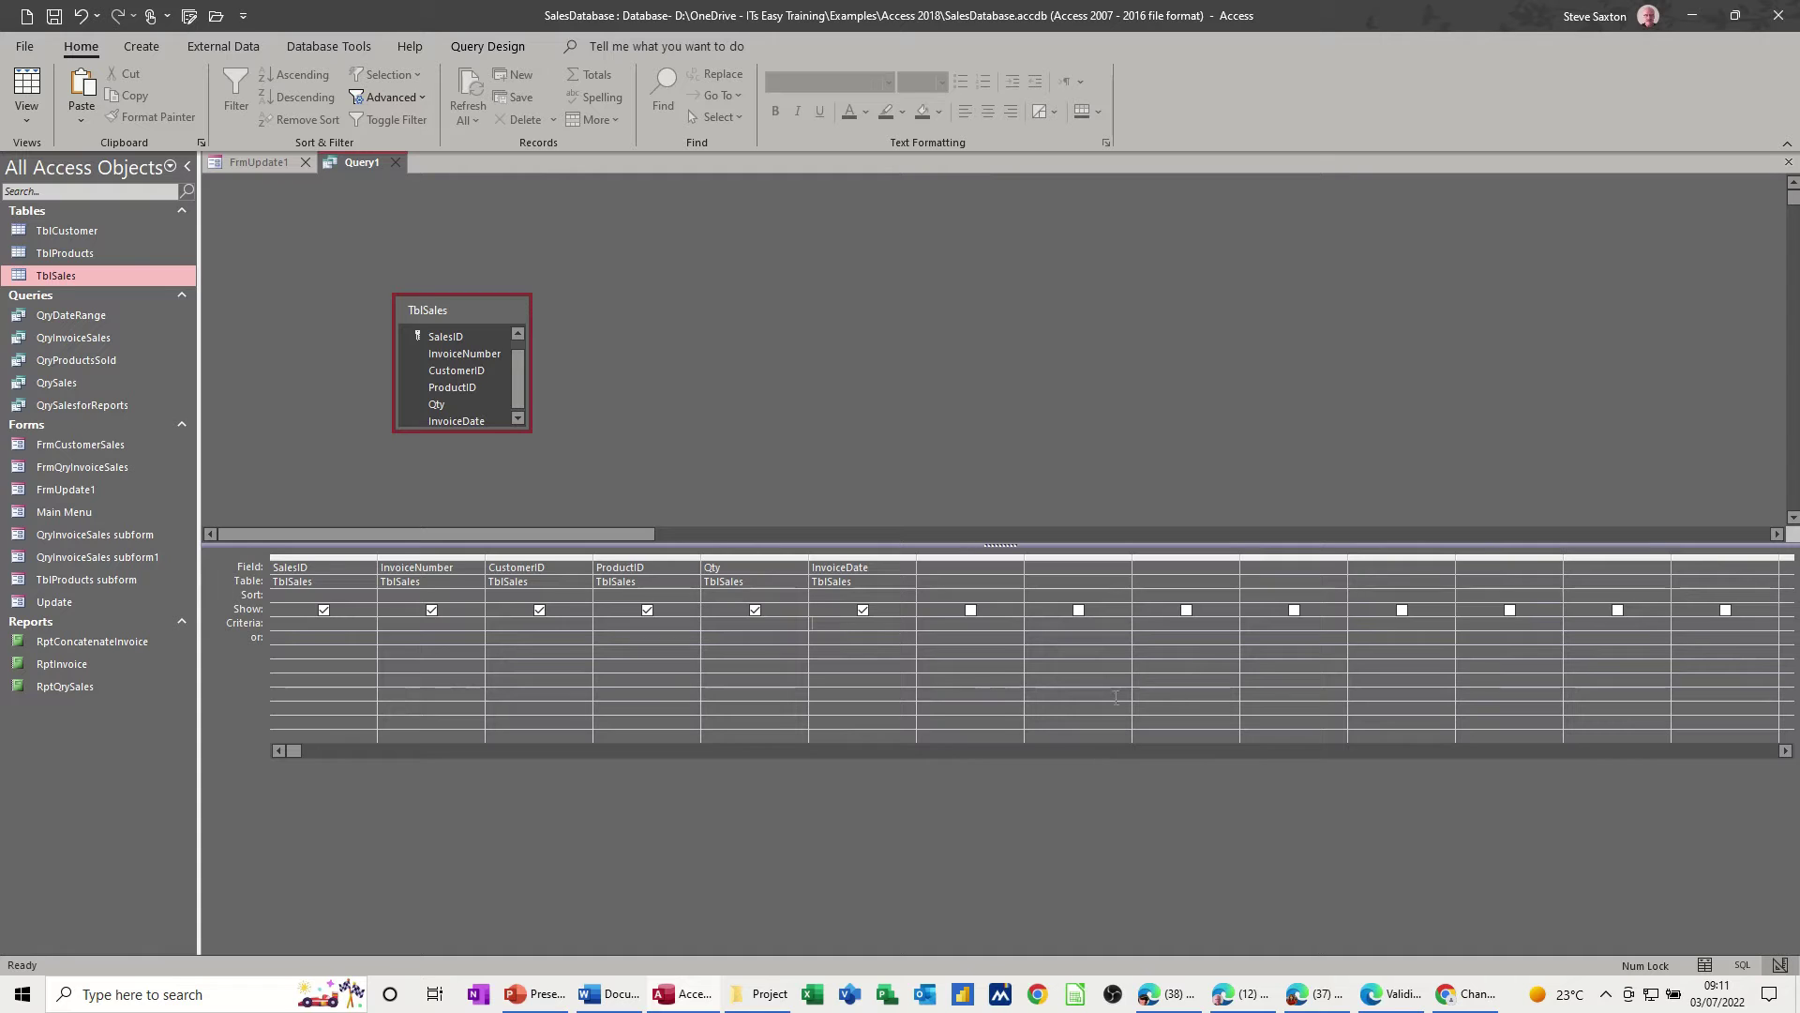
- Enter [Forms]![FrmUpdate1]![Date3] in the InvoiceDate criteria cell
{"action": "type", "text": "forms"}
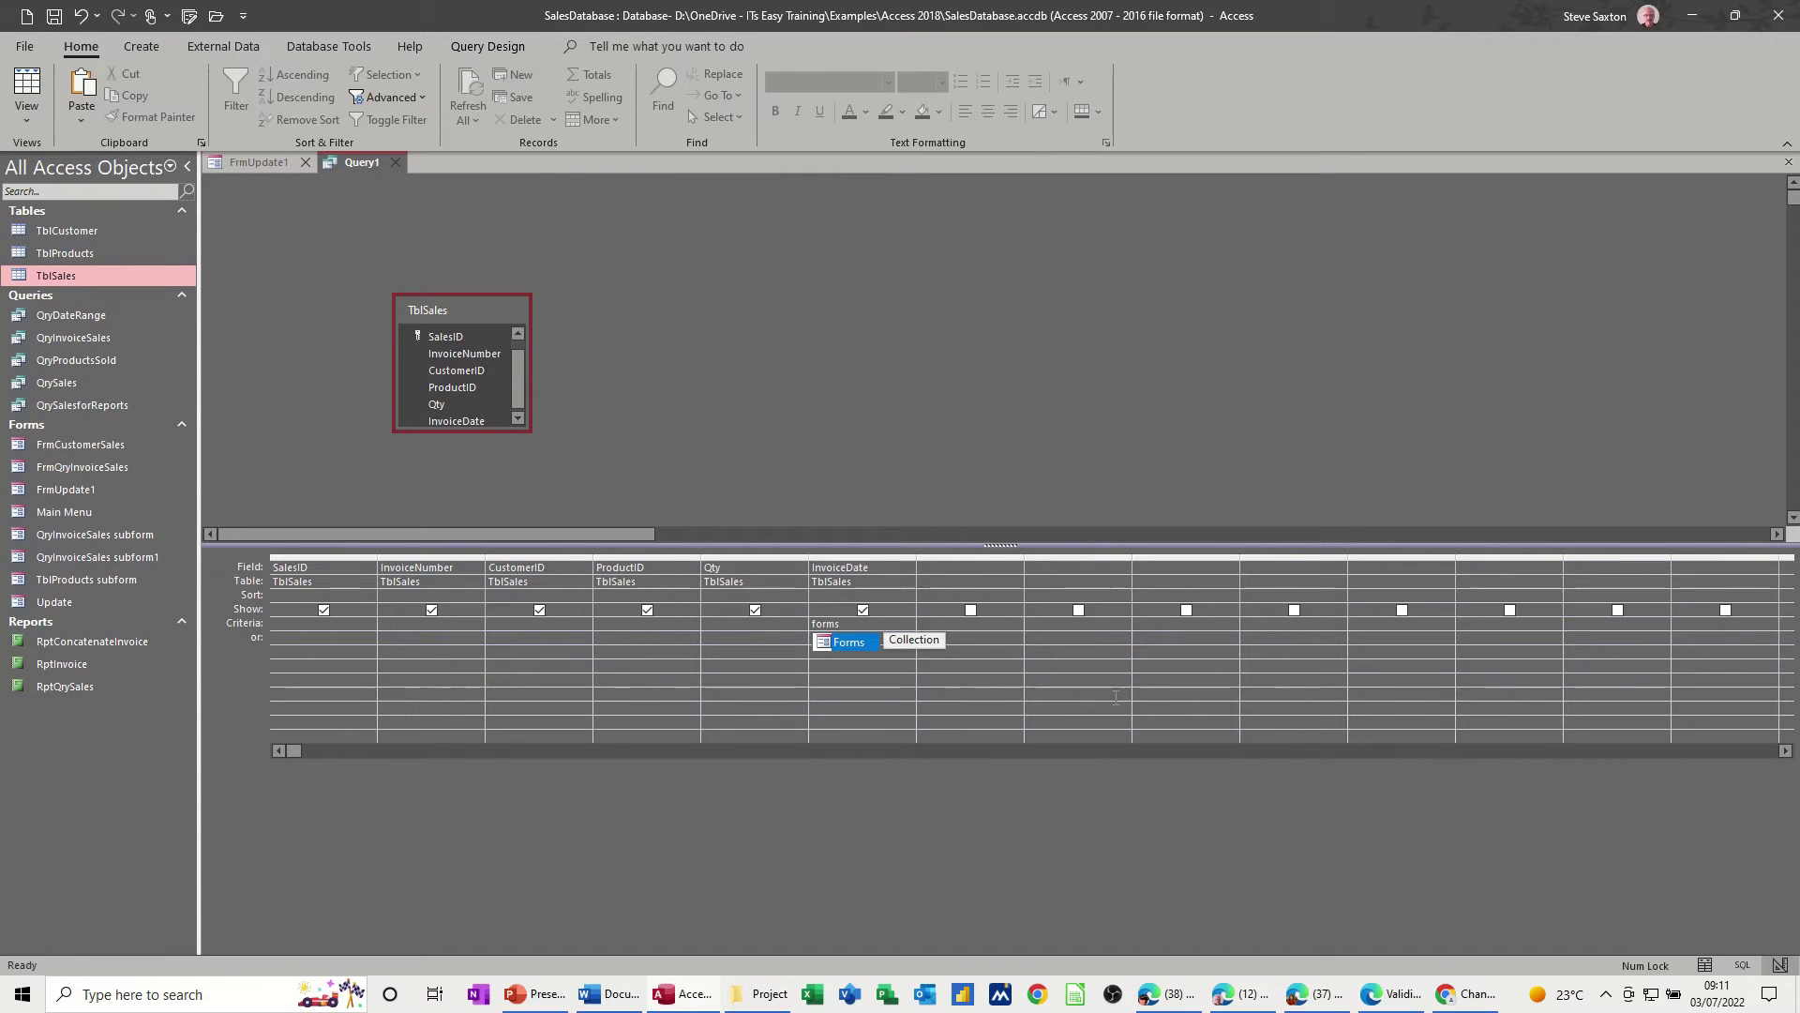
{"action": "double_click", "coordinate": [839, 643]}
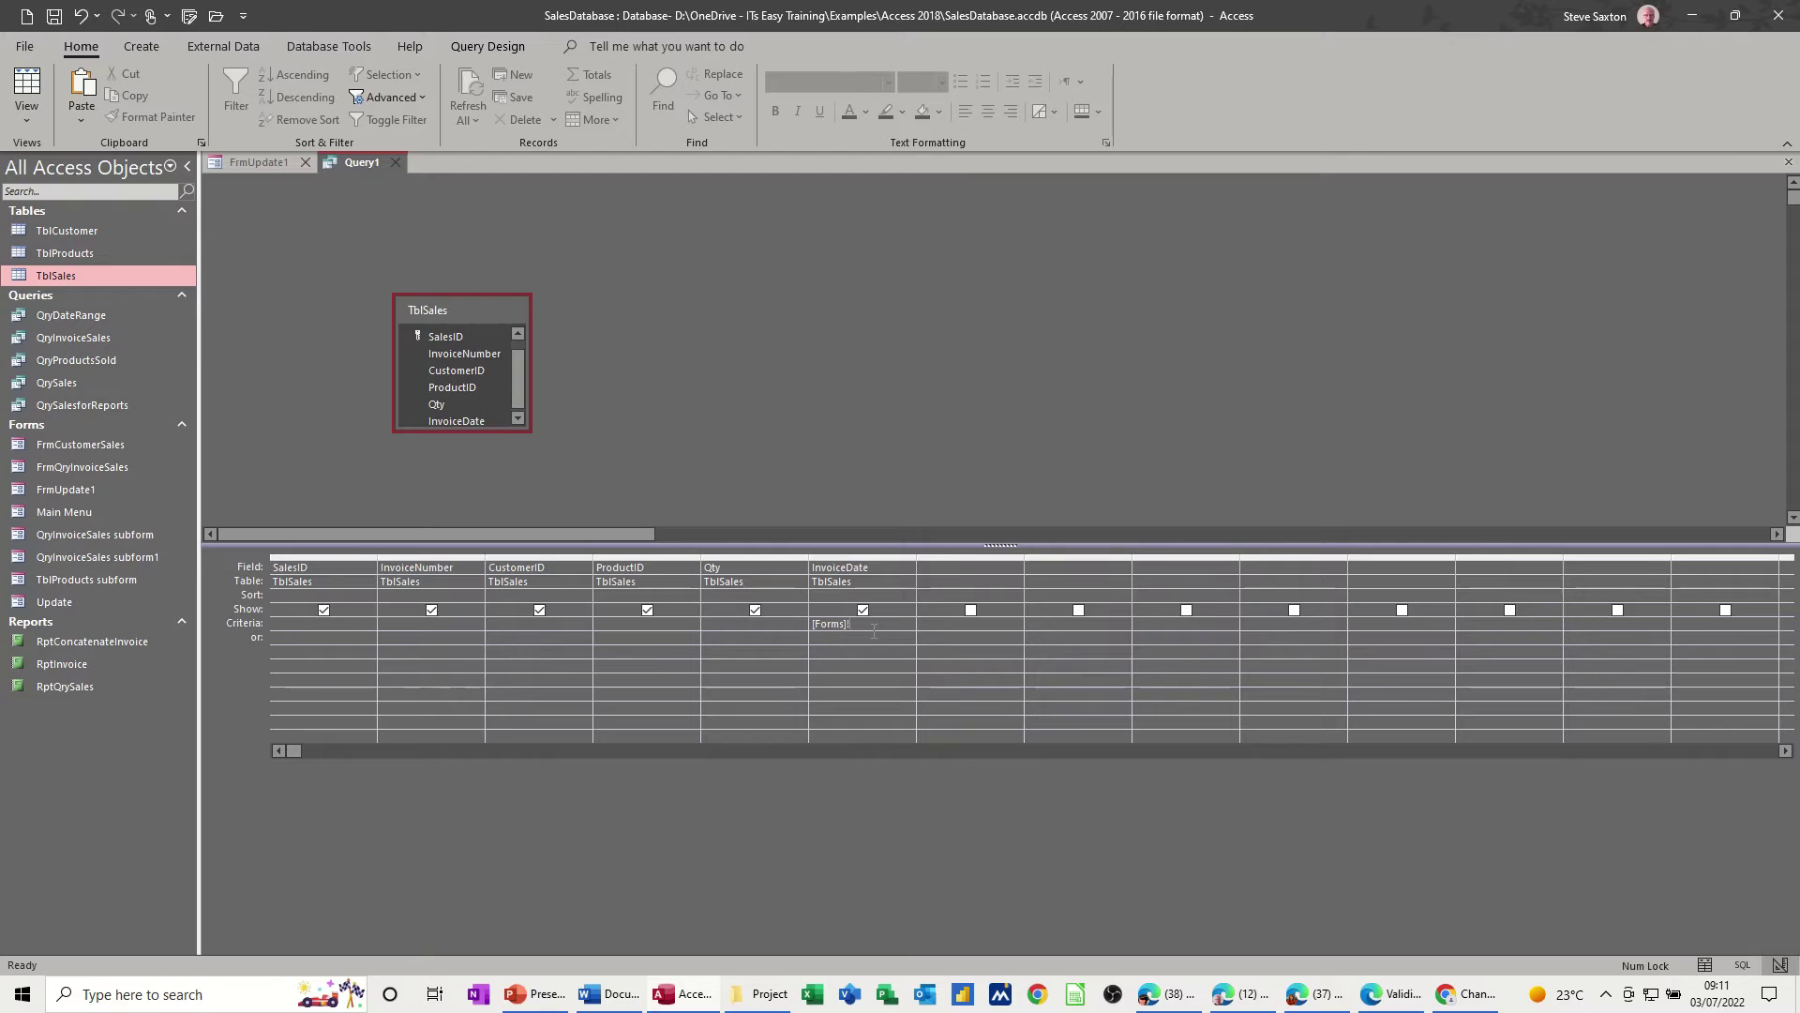
{"action": "type", "text": "!"}
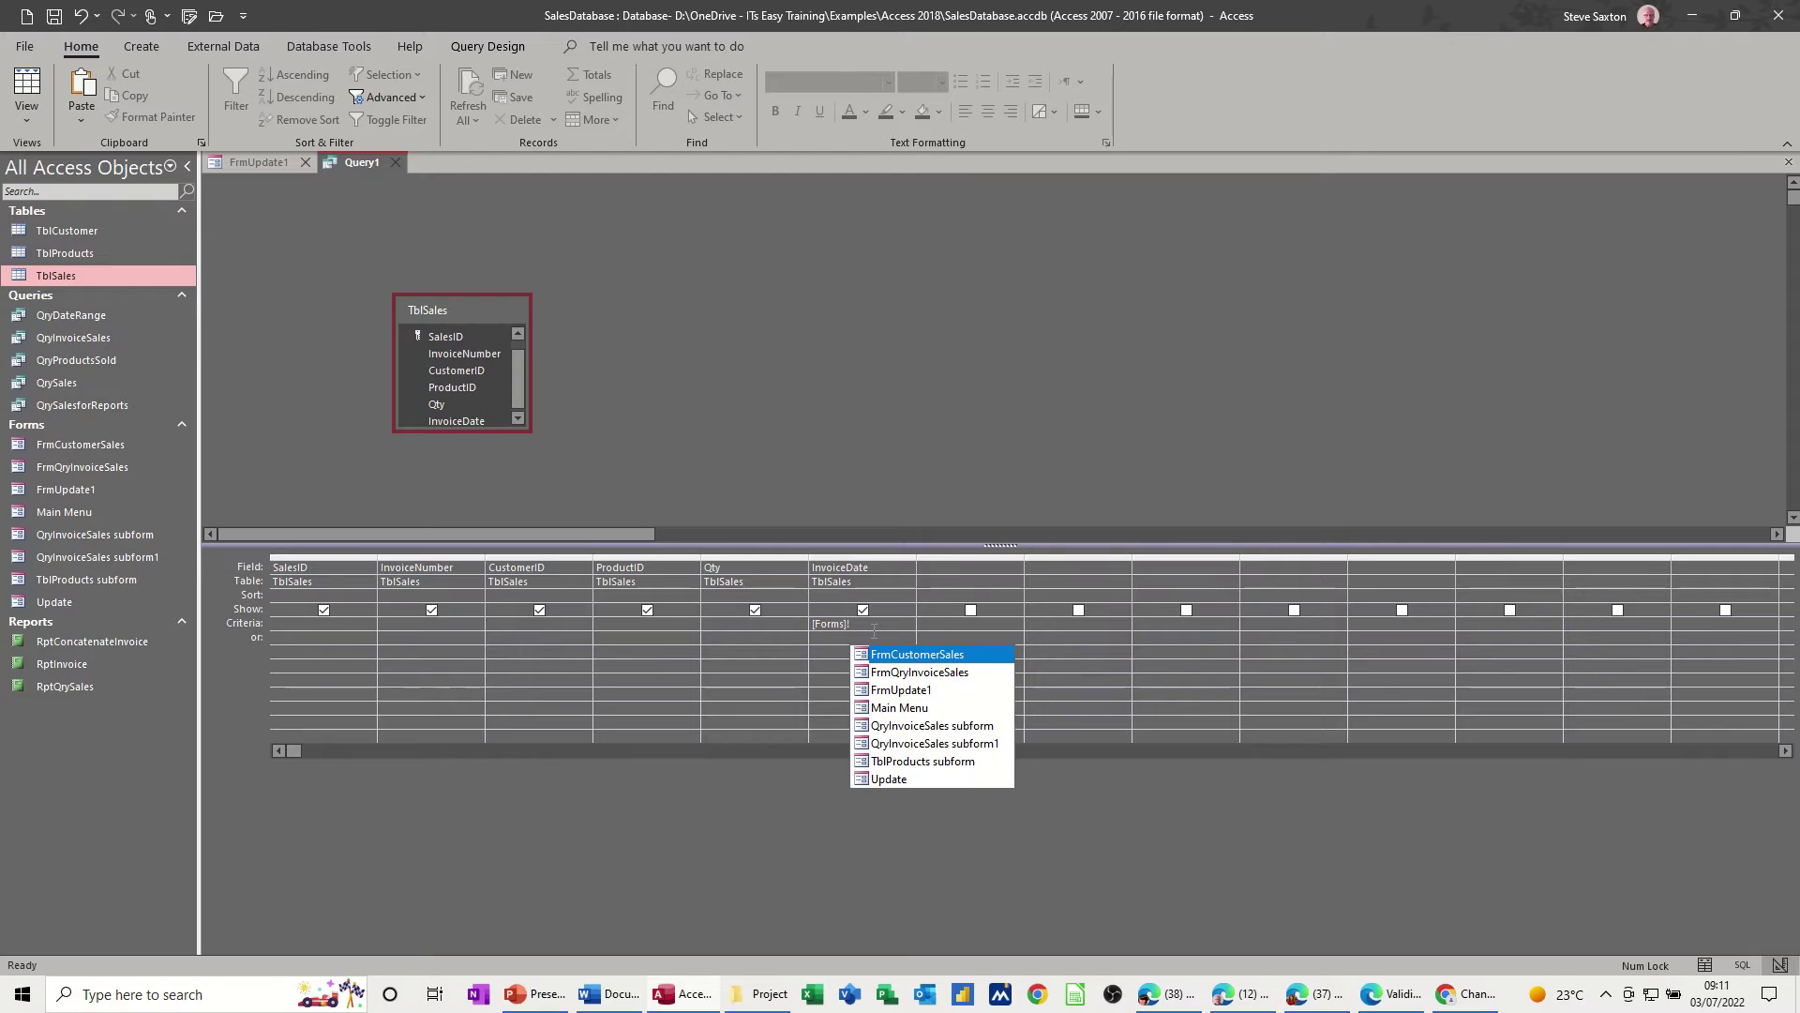
{"action": "double_click", "coordinate": [894, 691]}
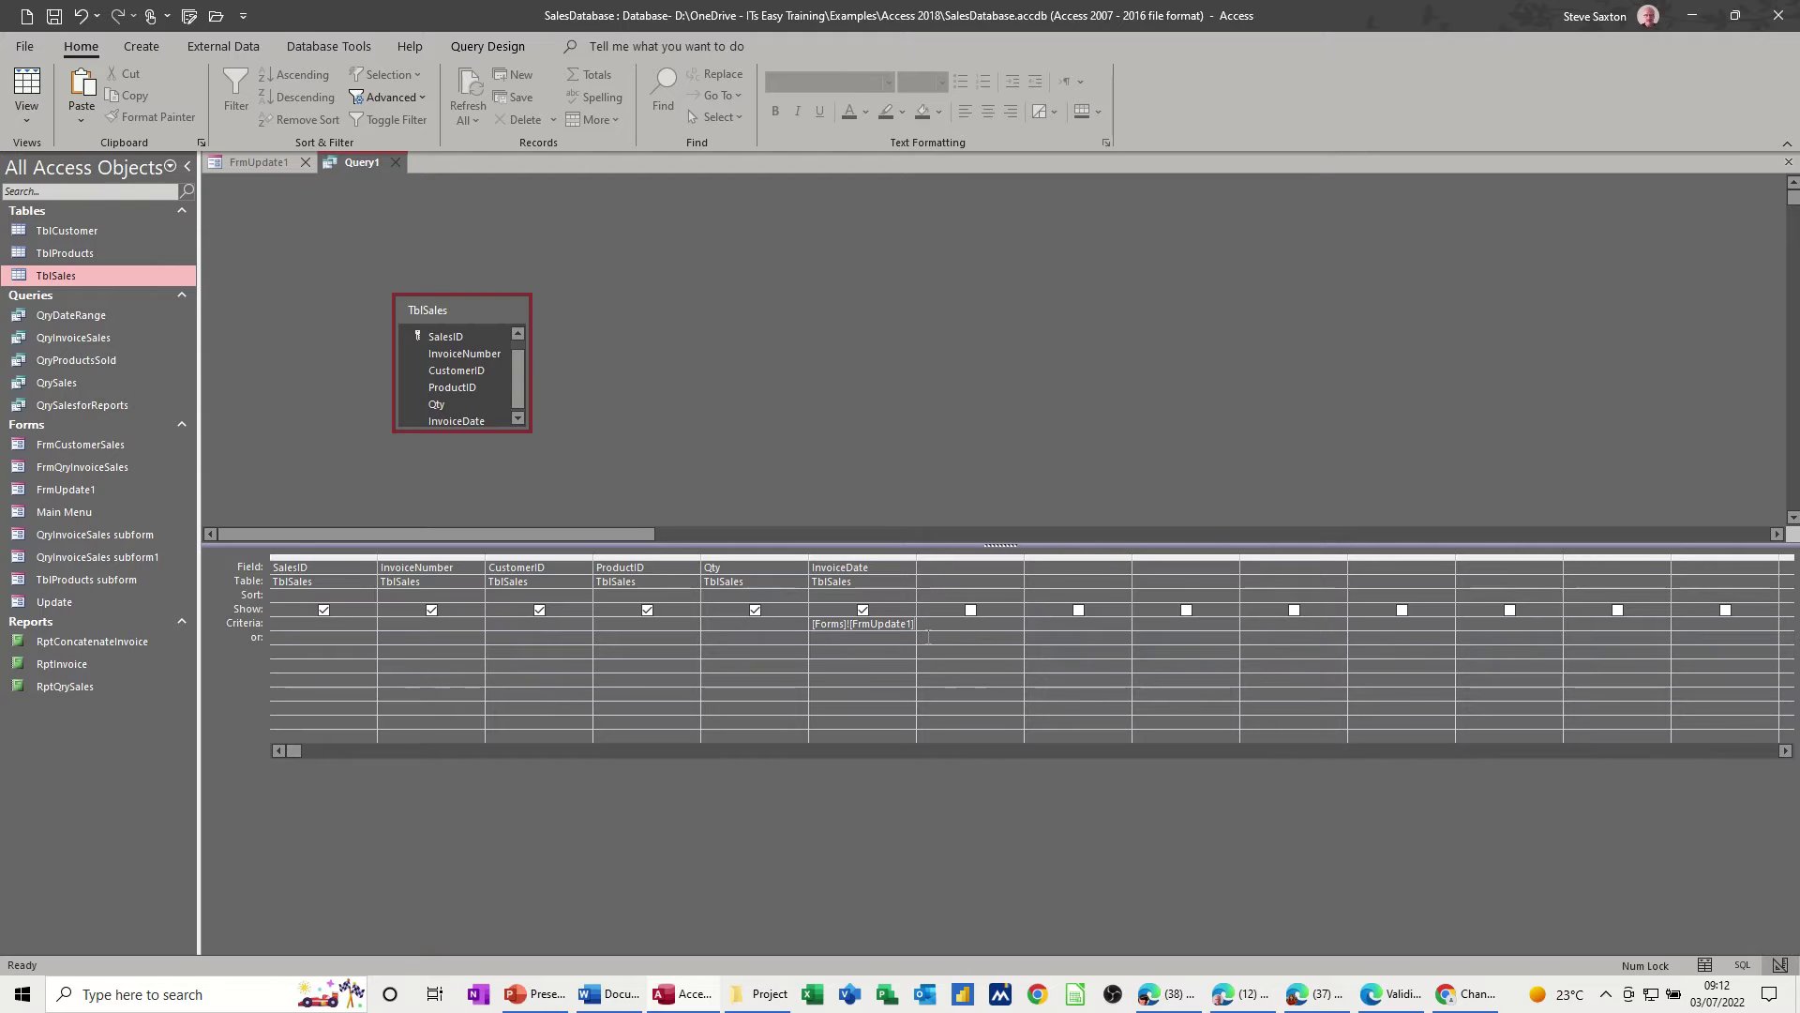
{"action": "type", "text": "!"}
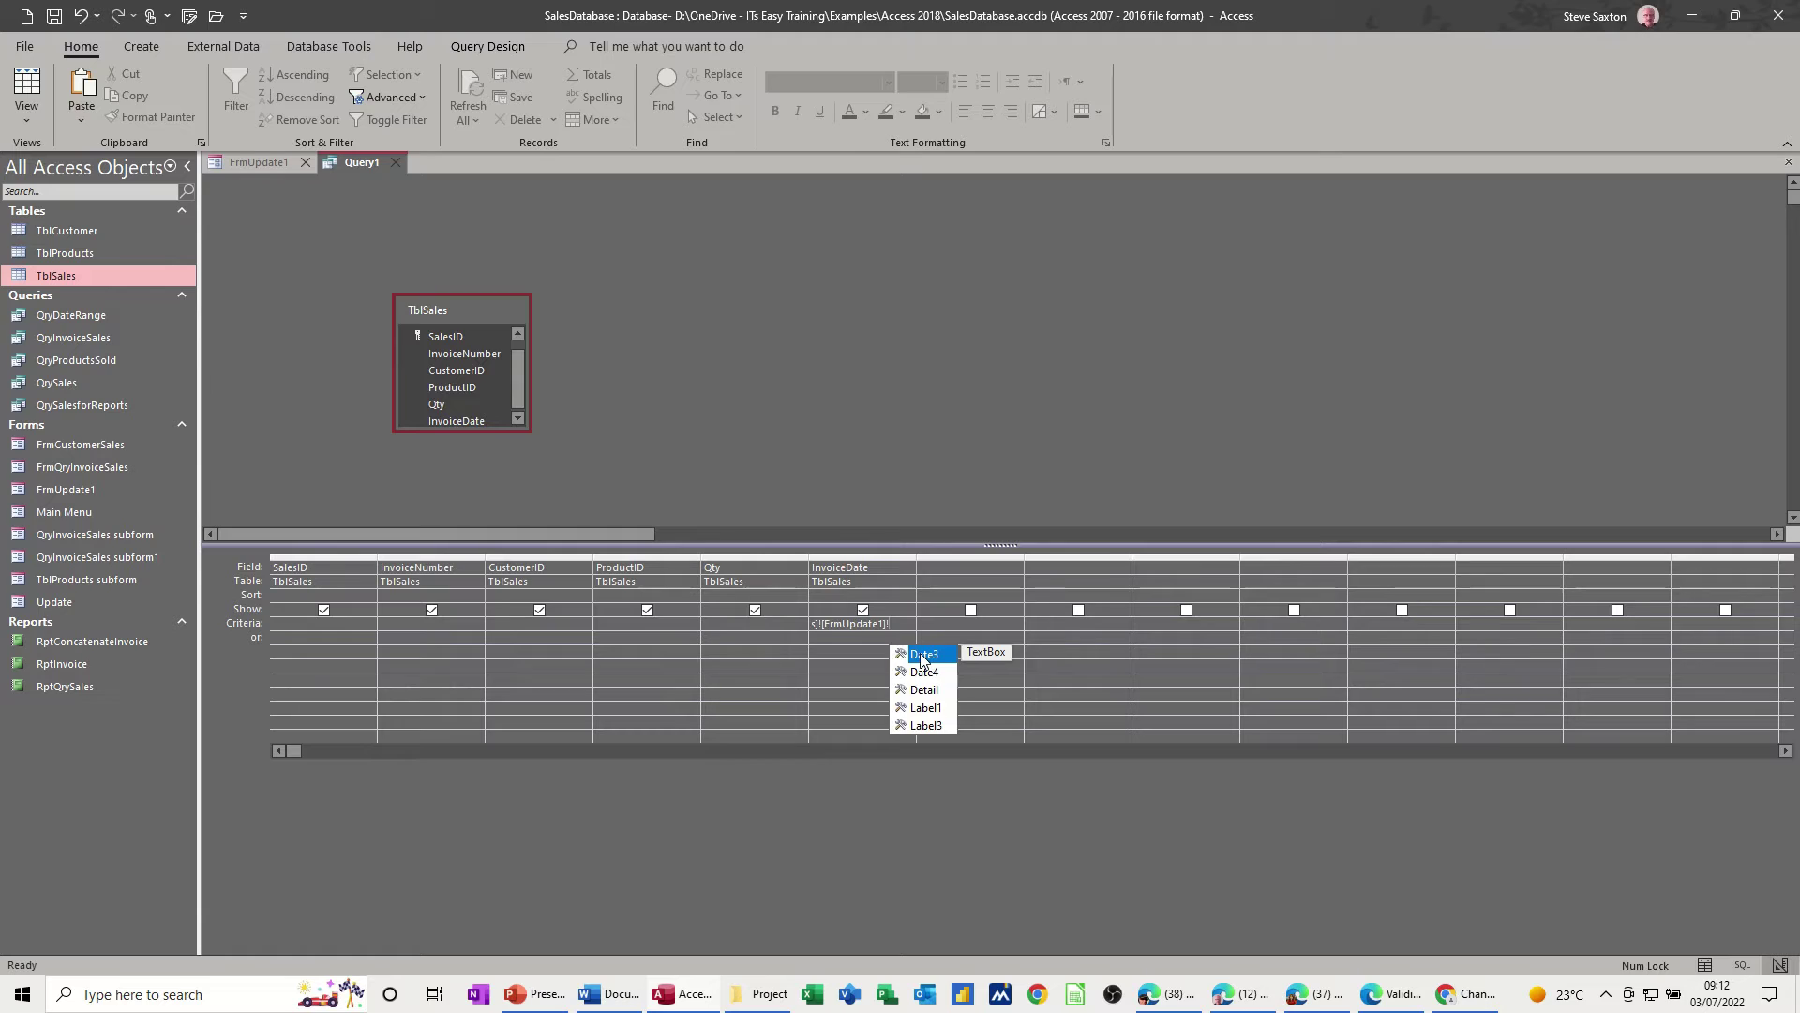
{"action": "double_click", "coordinate": [922, 656]}
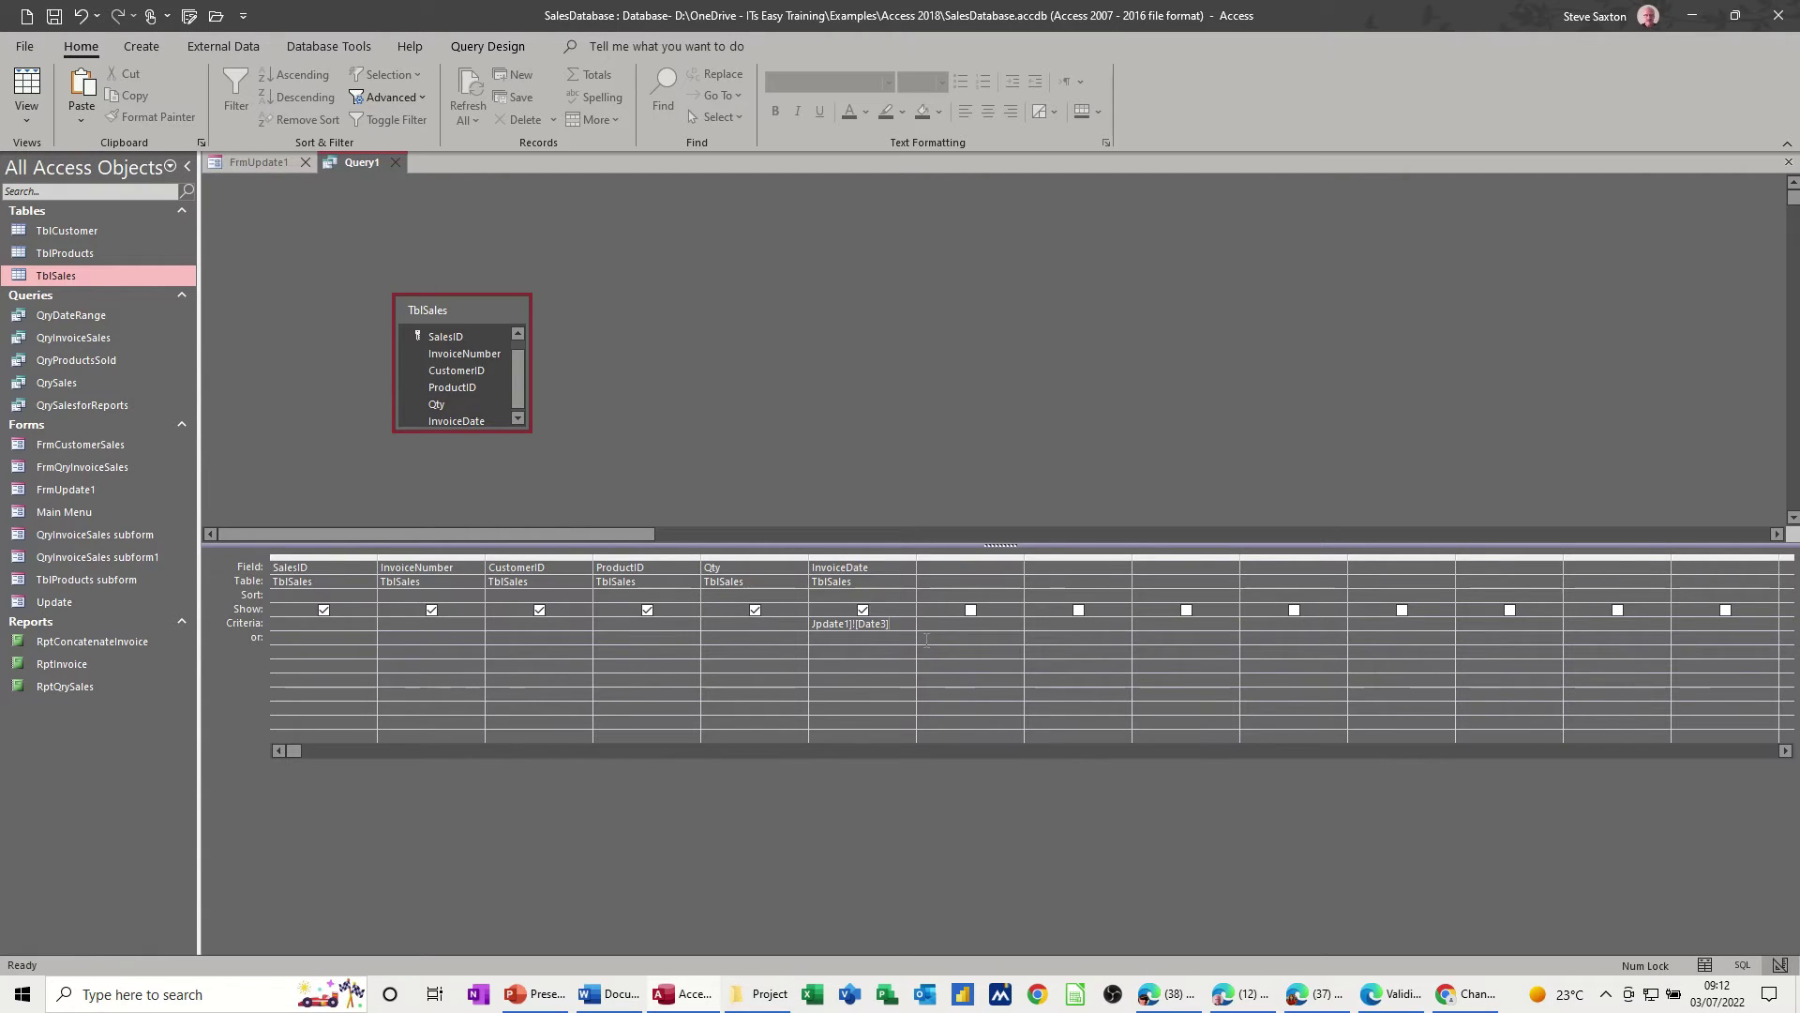
- Append And [Forms]![FrmUpdate1]![Date4] to the InvoiceDate criteria
{"action": "type", "text": "and forms"}
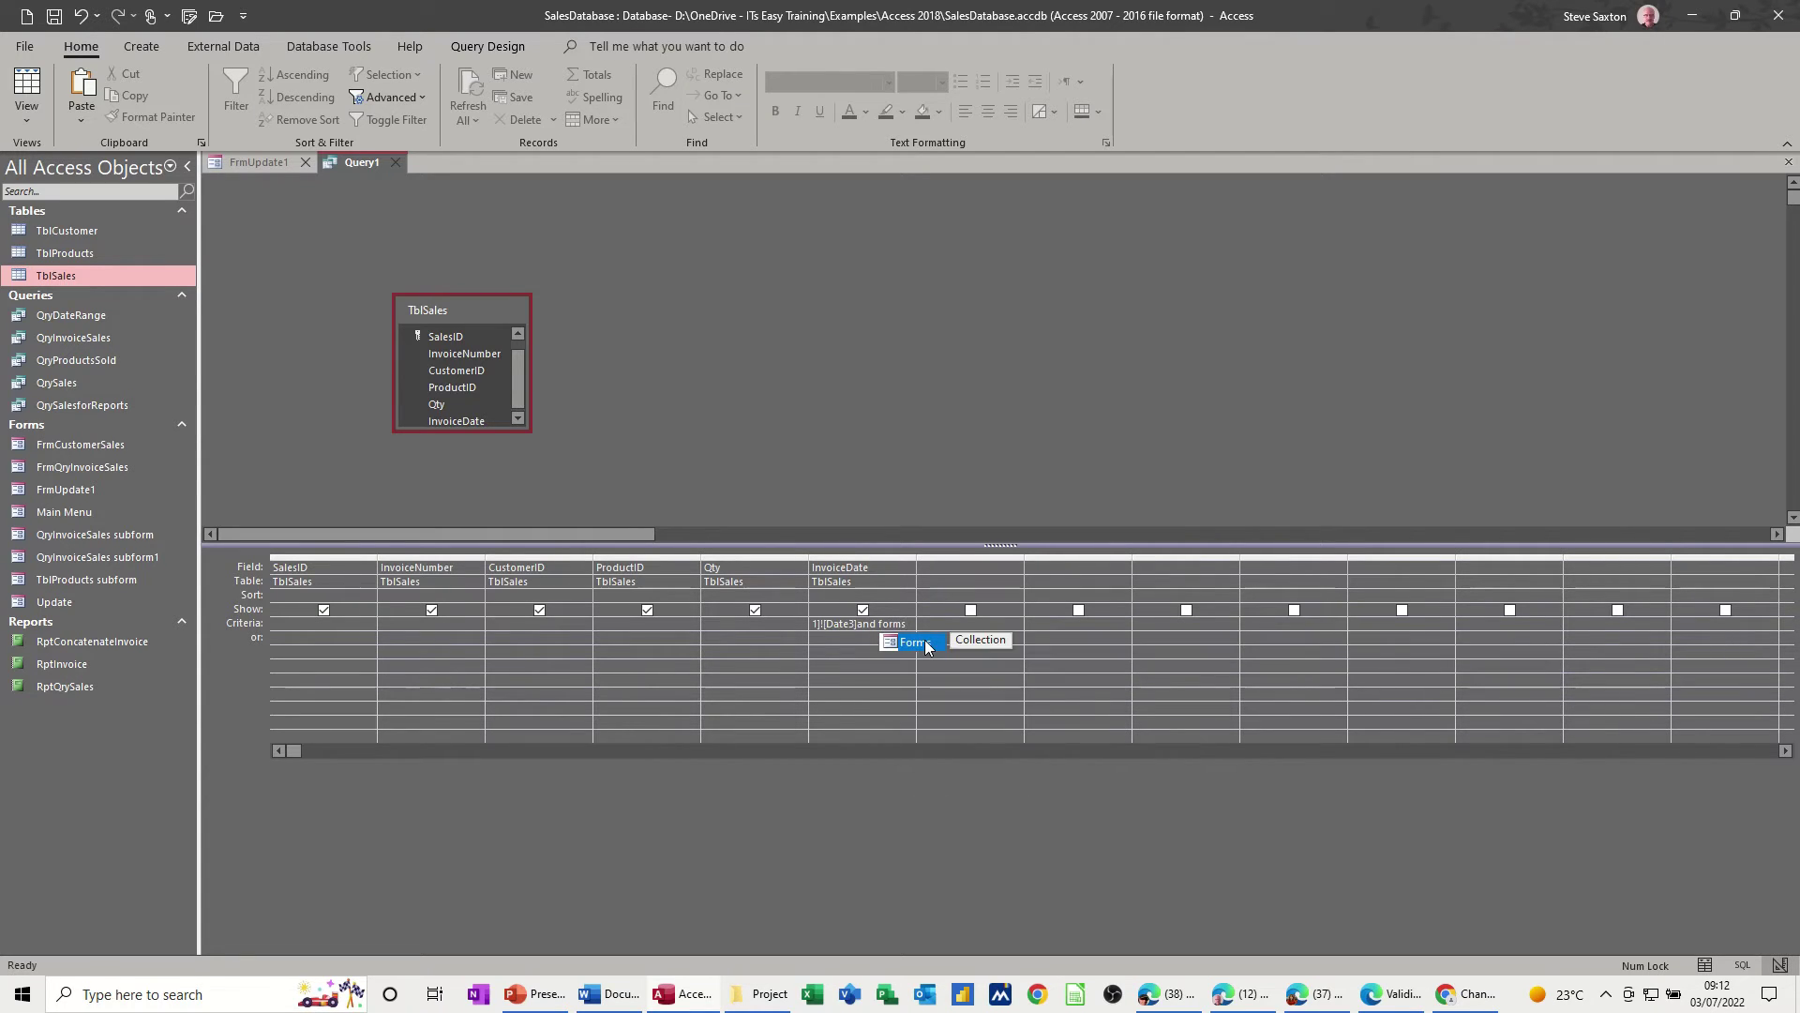
{"action": "double_click", "coordinate": [914, 643]}
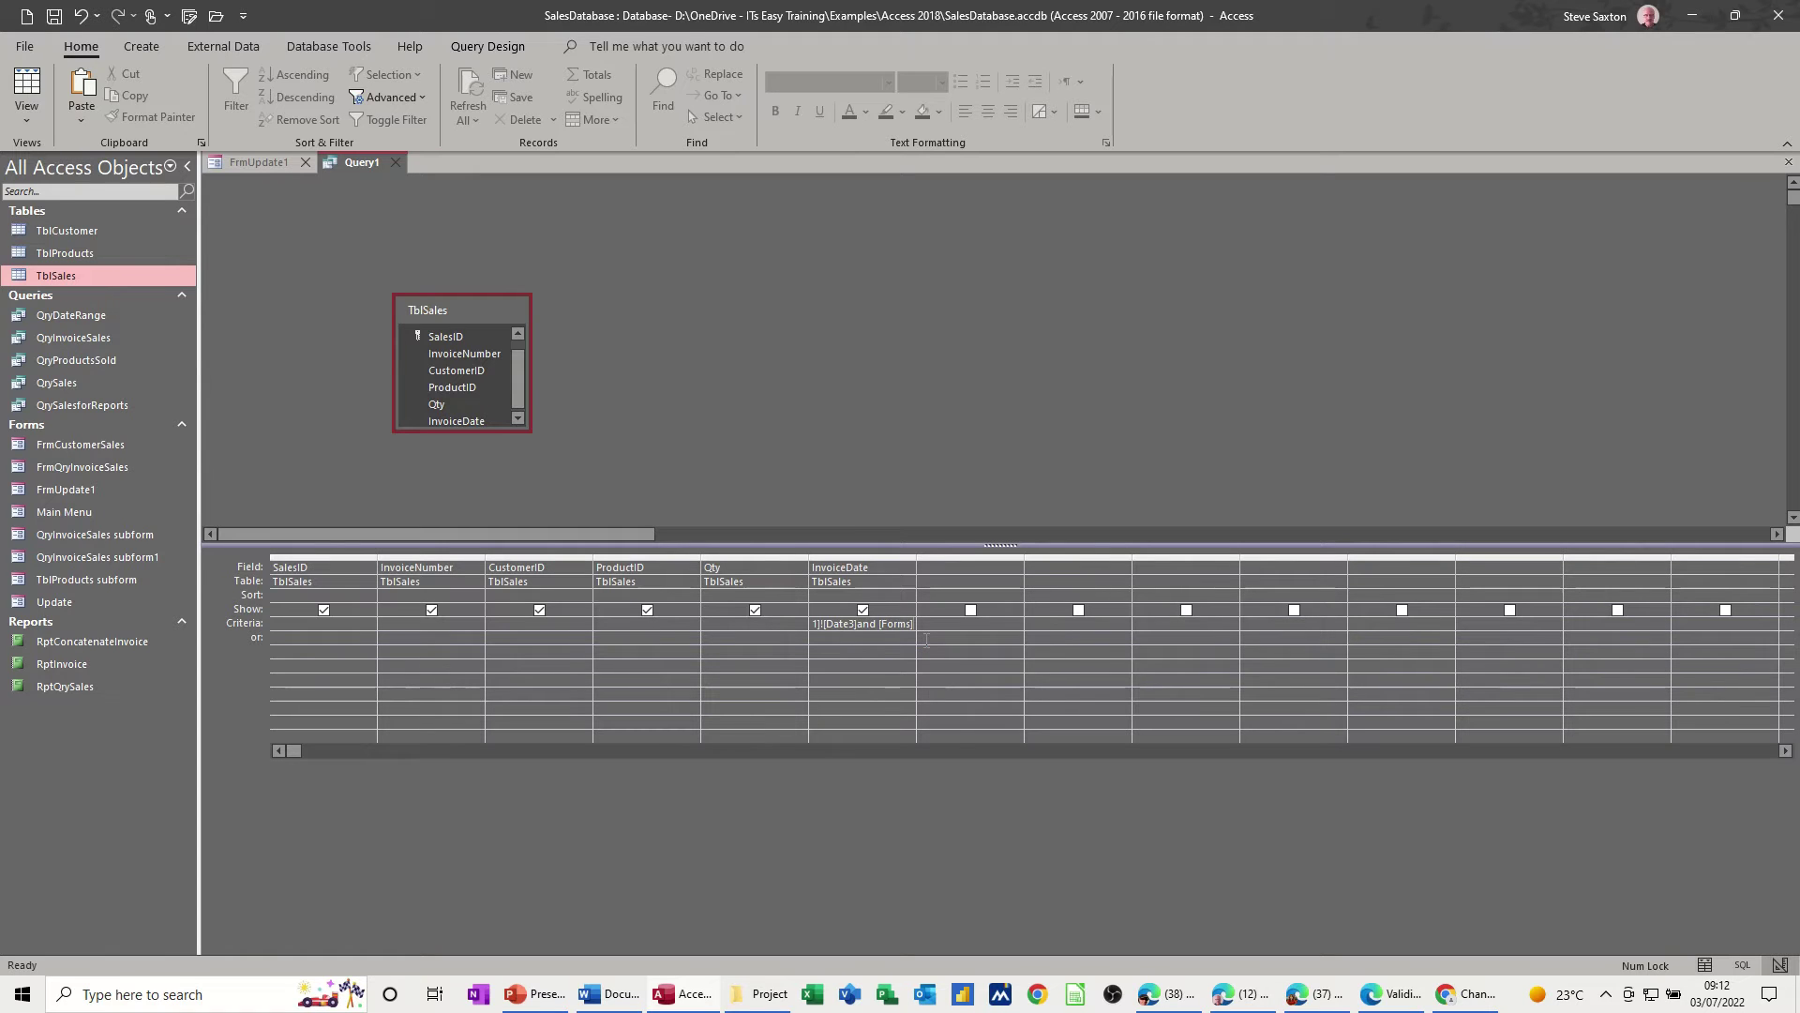
{"action": "type", "text": "!"}
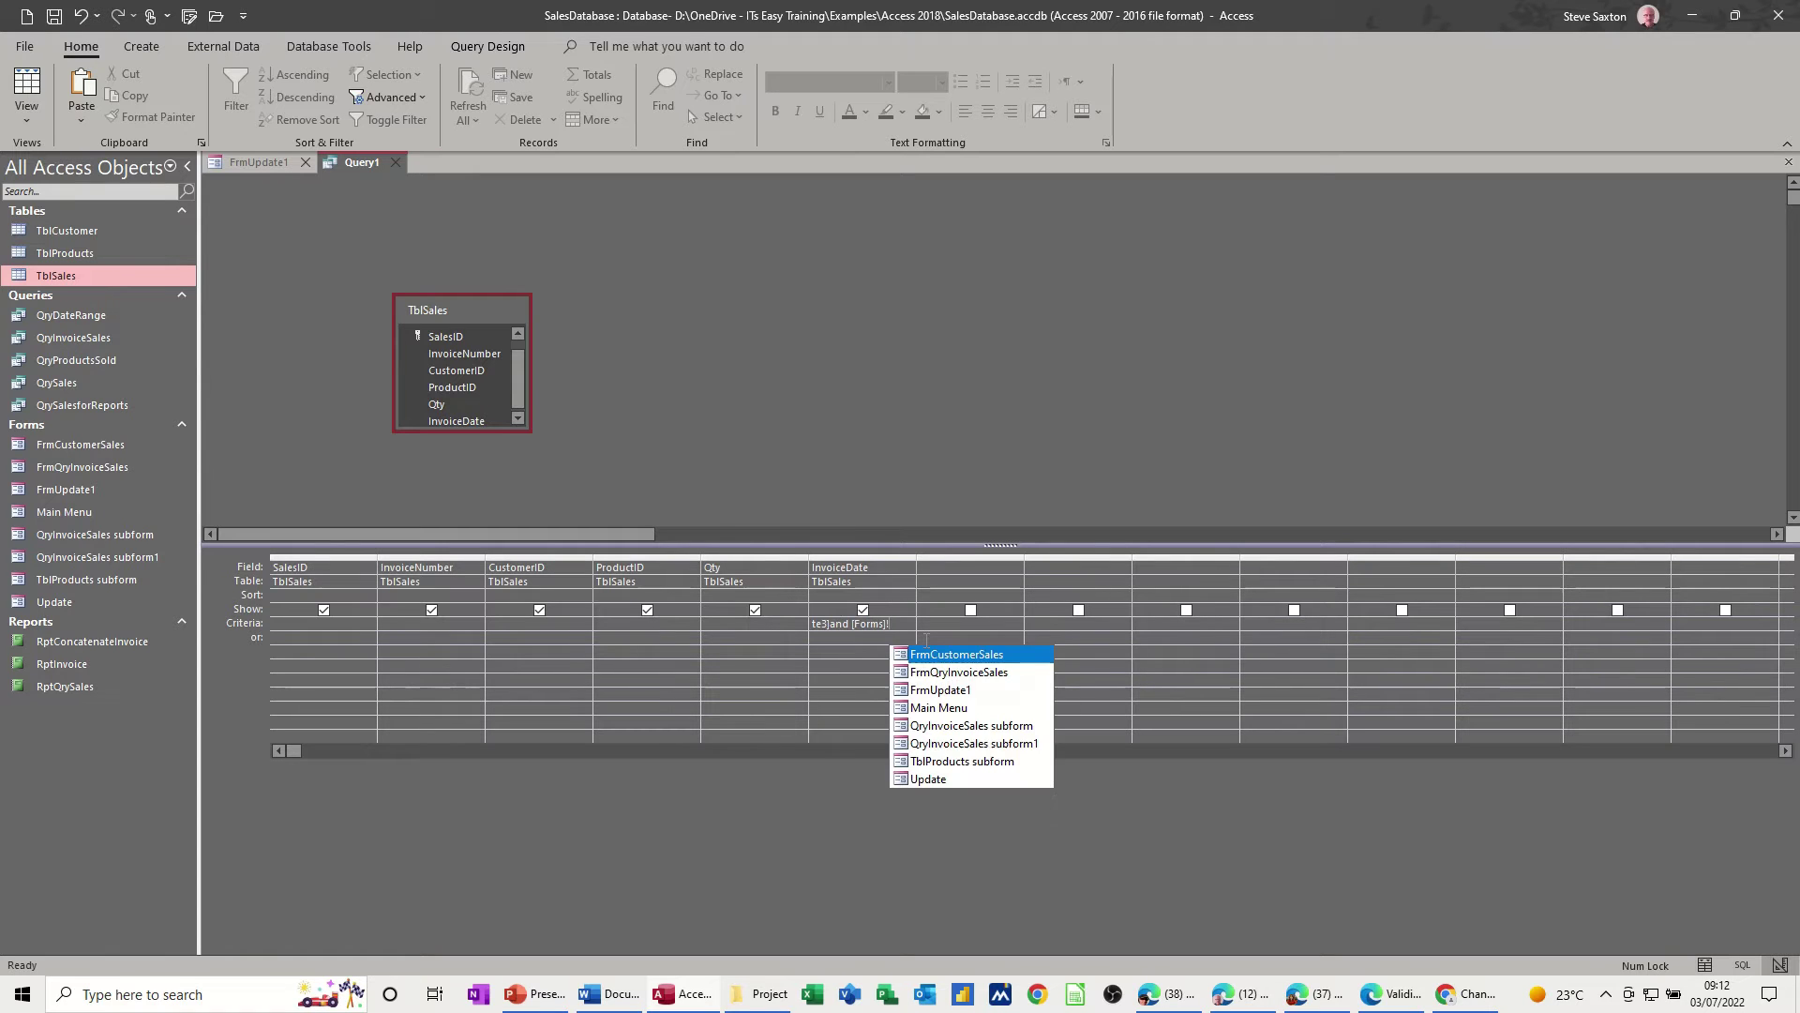
{"action": "double_click", "coordinate": [940, 689]}
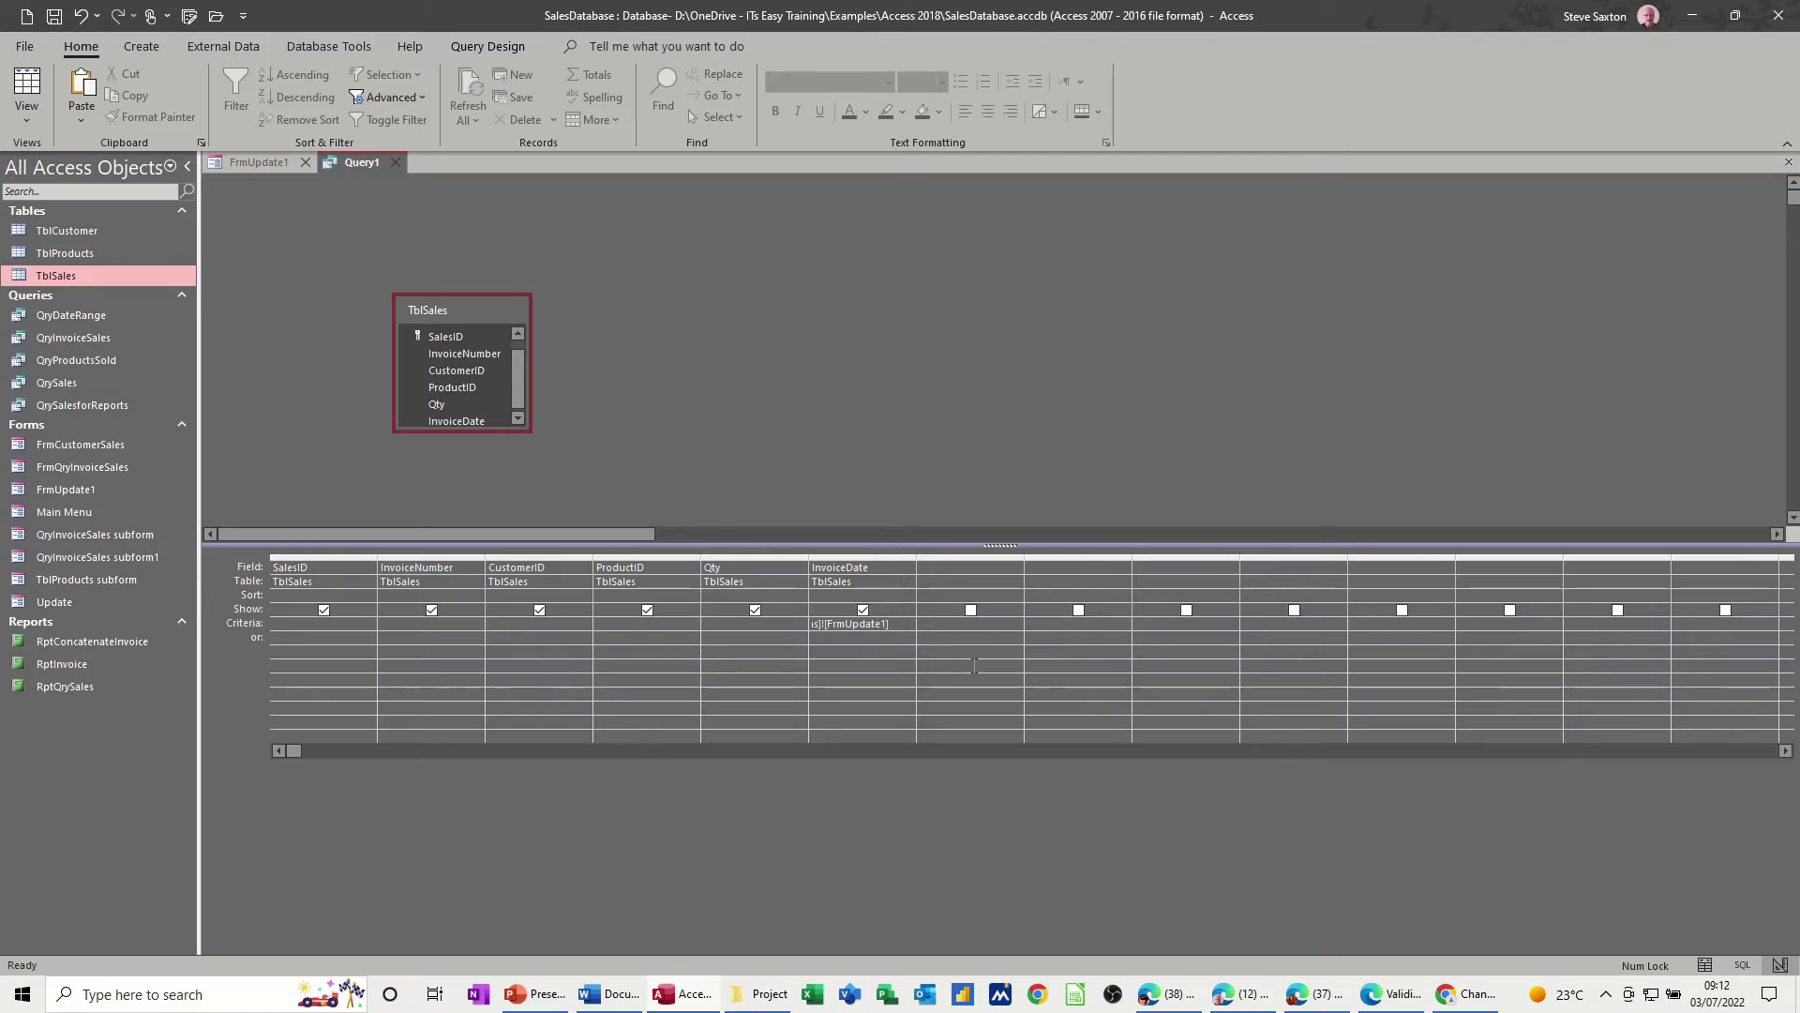
{"action": "type", "text": "!"}
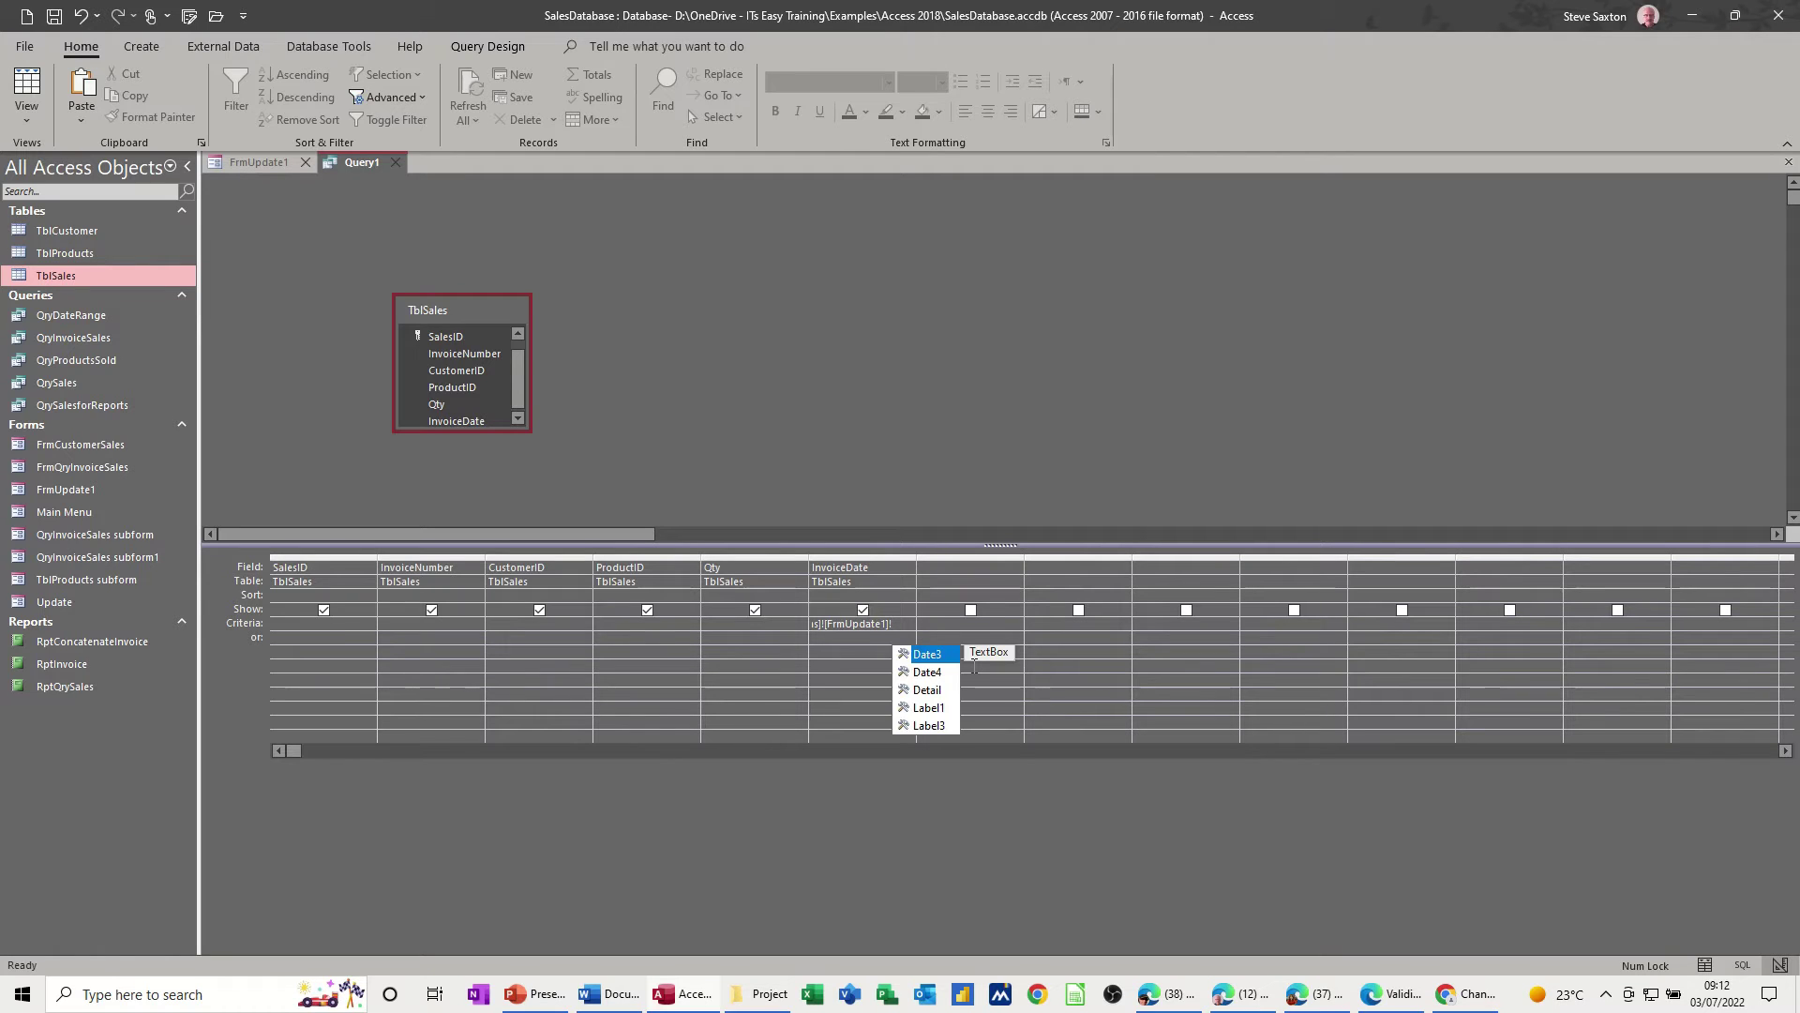
{"action": "double_click", "coordinate": [942, 673]}
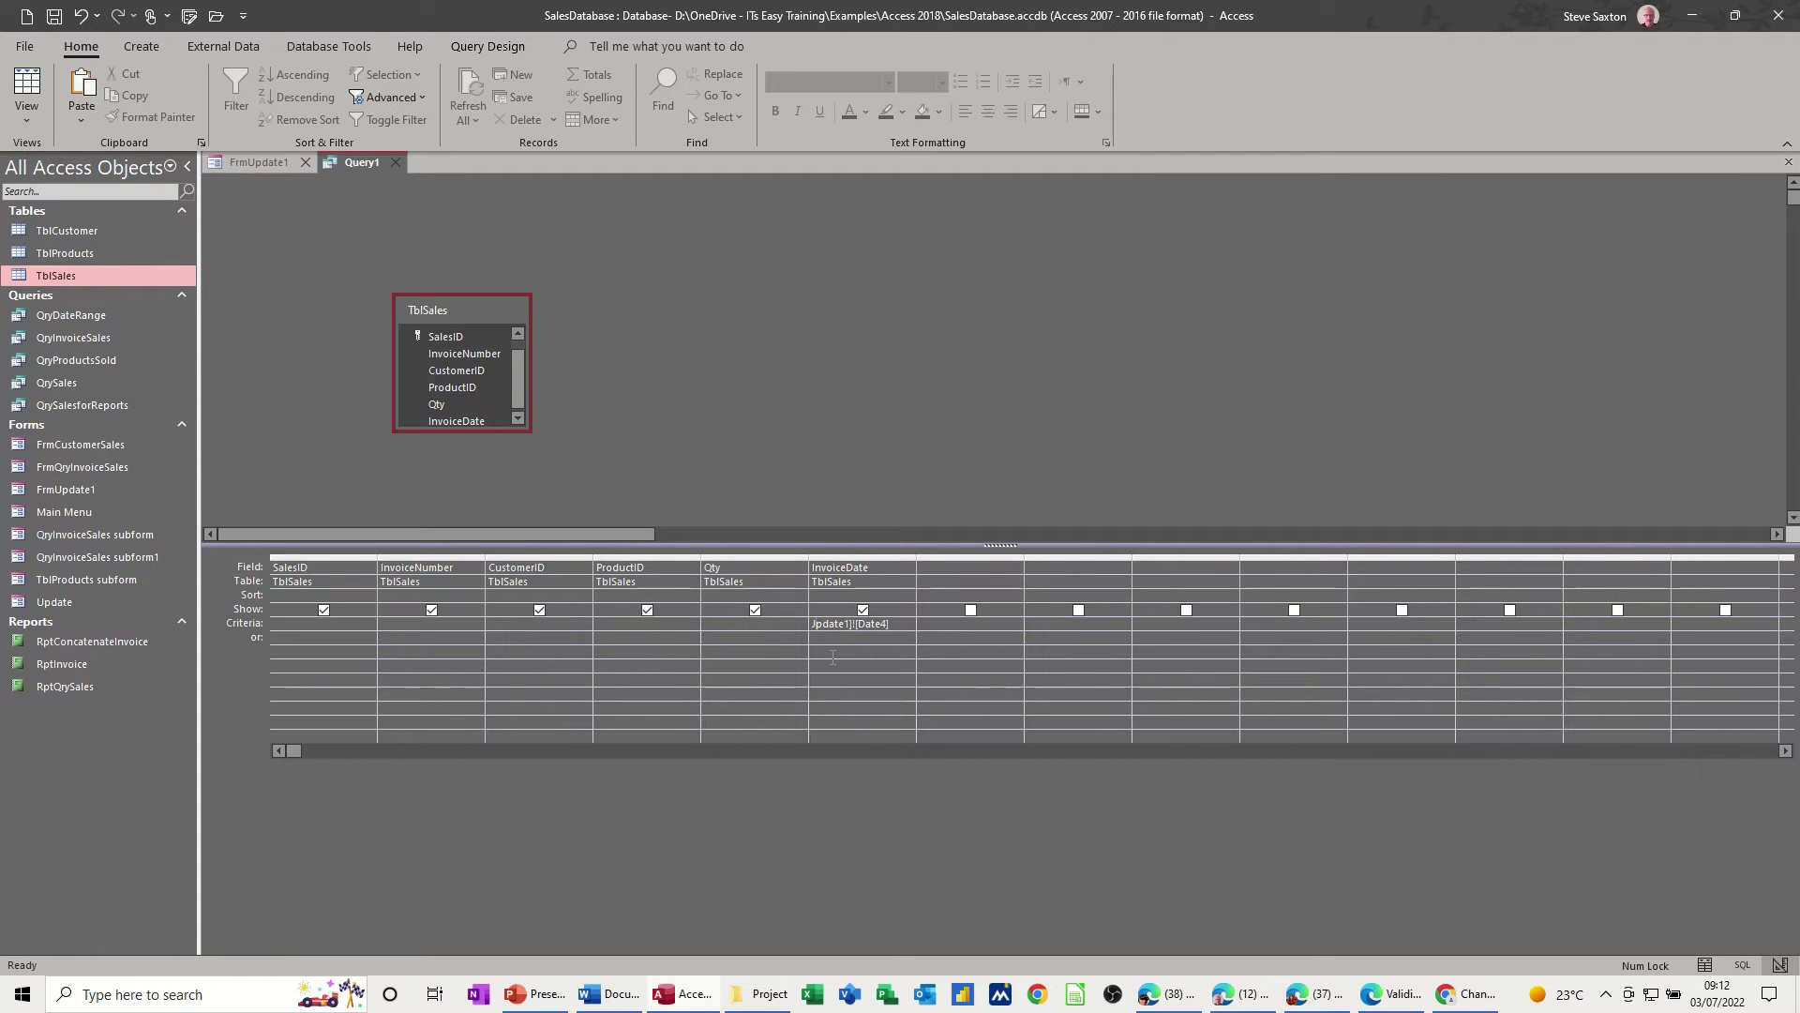
{"action": "key", "text": "Home"}
- In the Zoom box, prefix the InvoiceDate criteria with 'Between' and confirm
{"action": "key", "text": "shift+F2"}
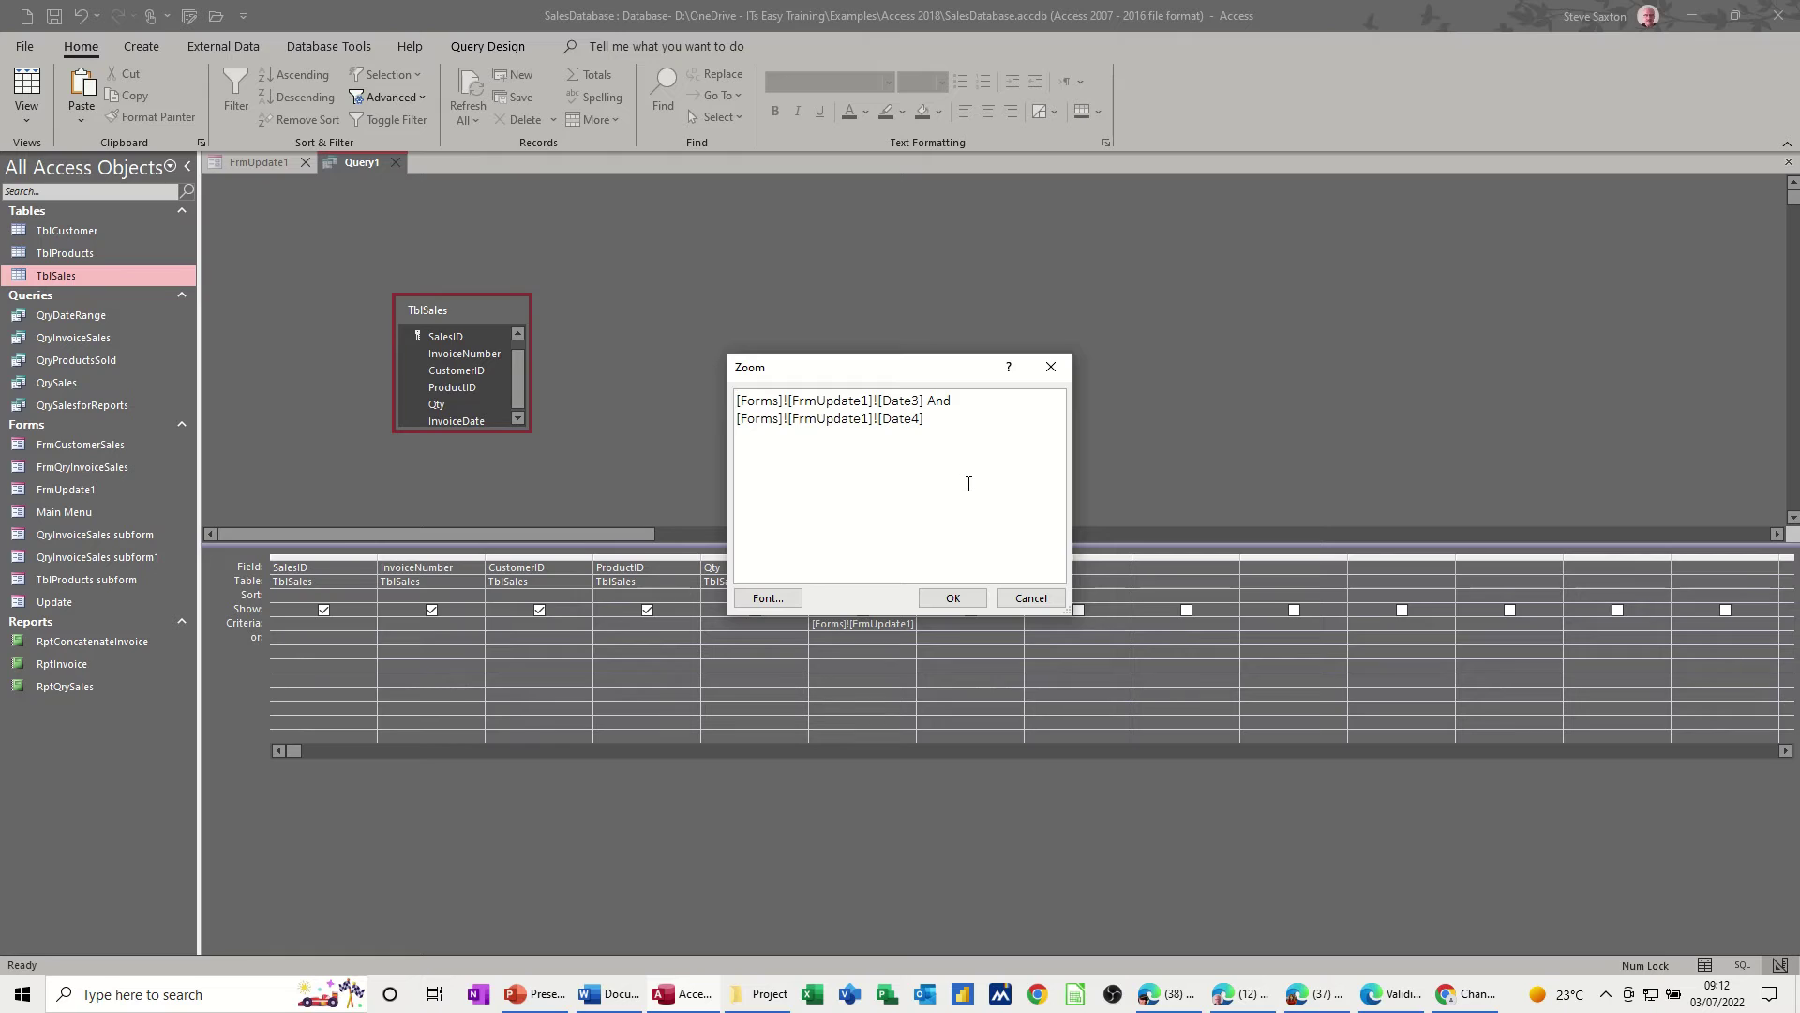
{"action": "type", "text": "B"}
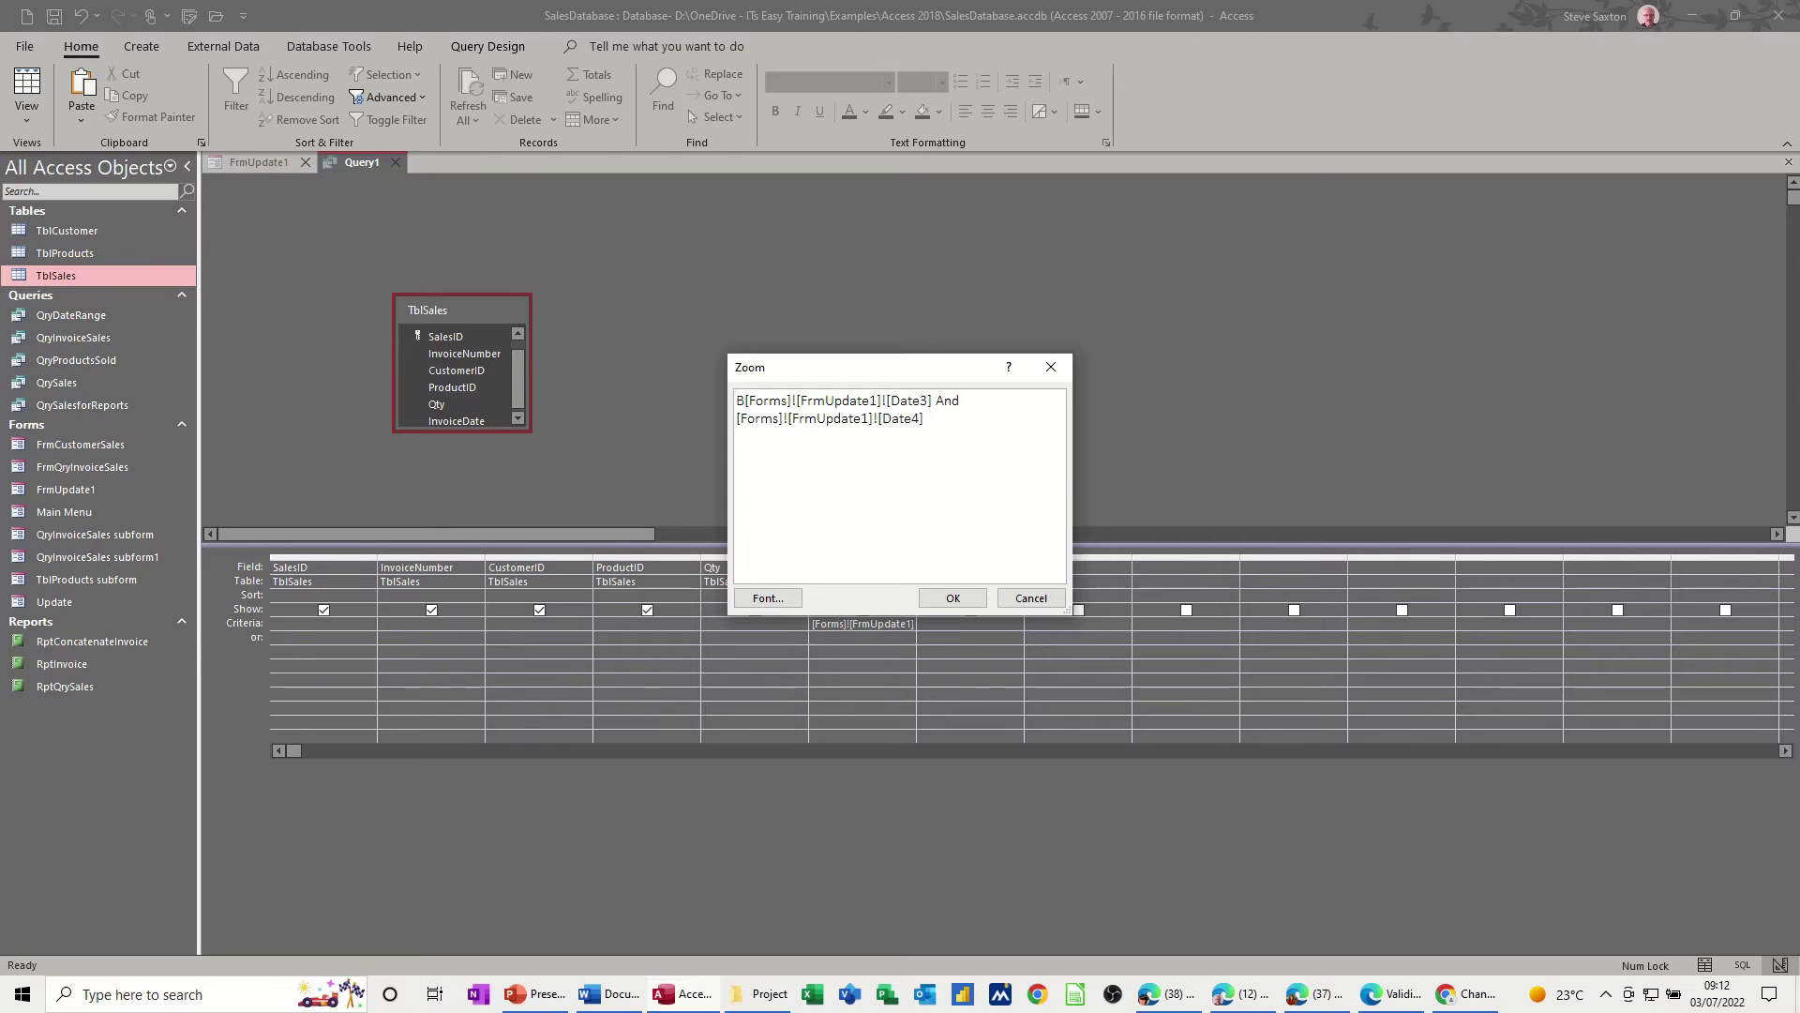
{"action": "type", "text": "etween"}
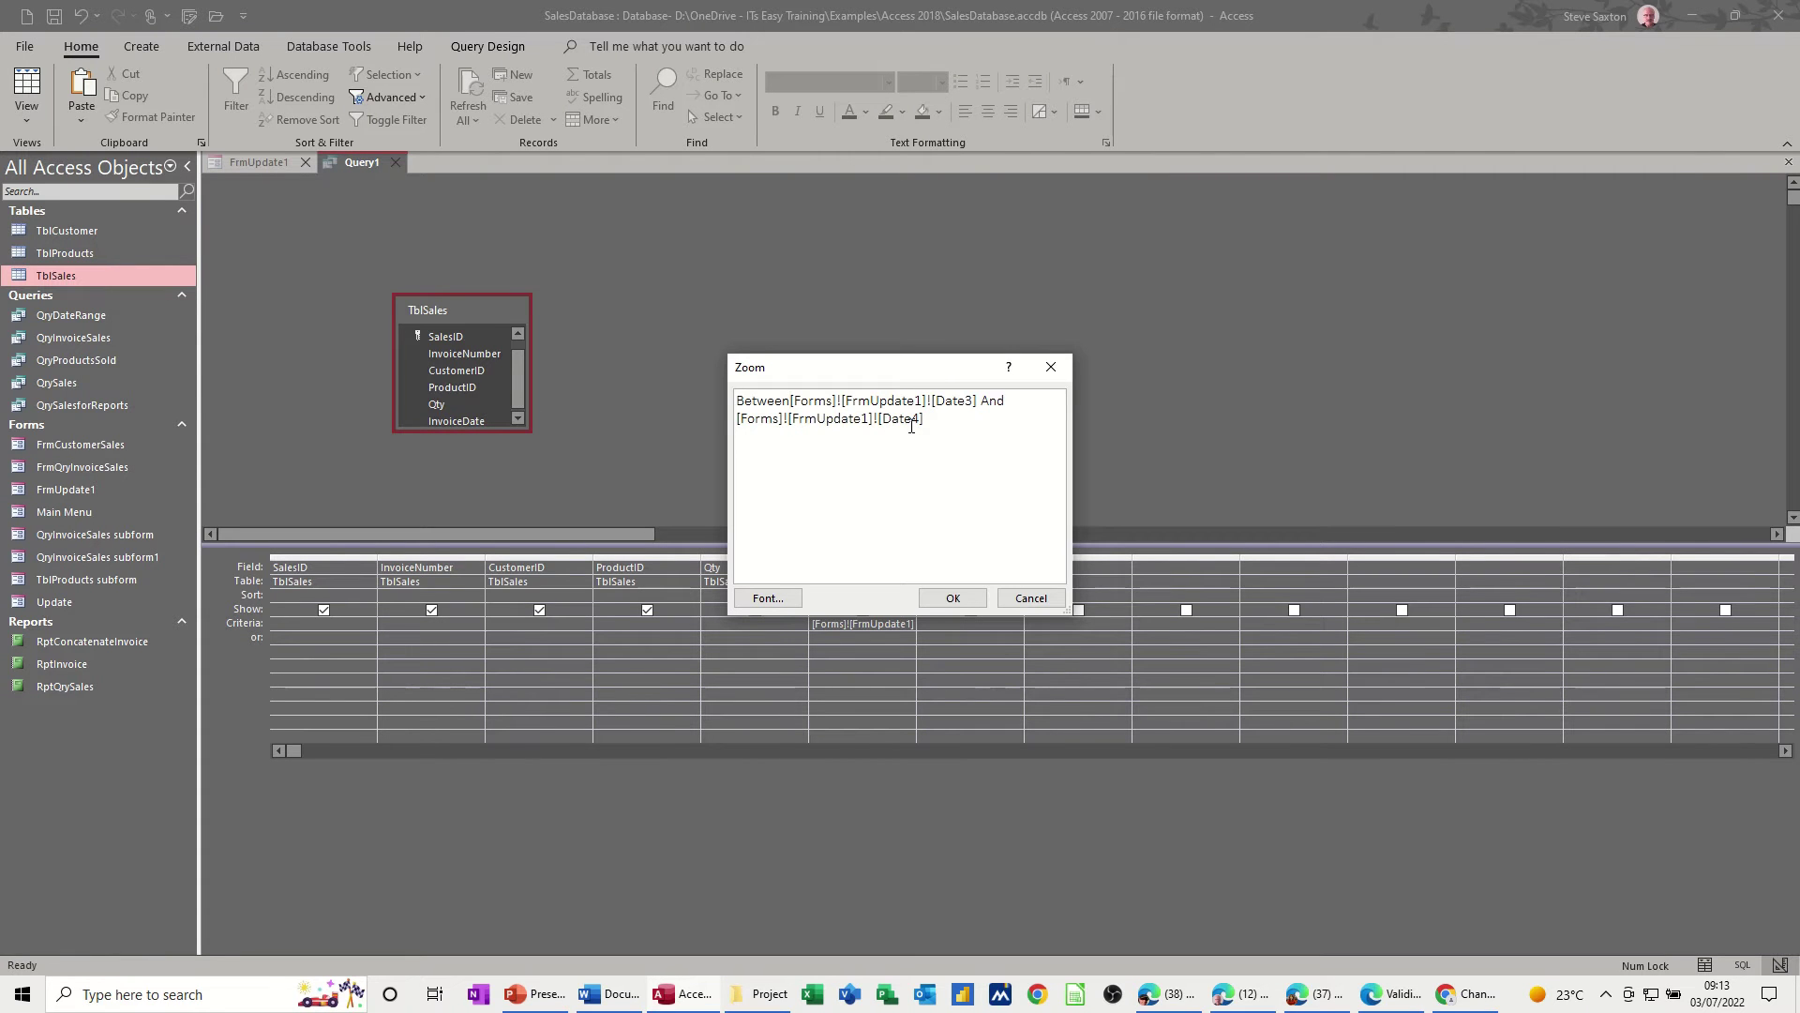
{"action": "left_click", "coordinate": [953, 597]}
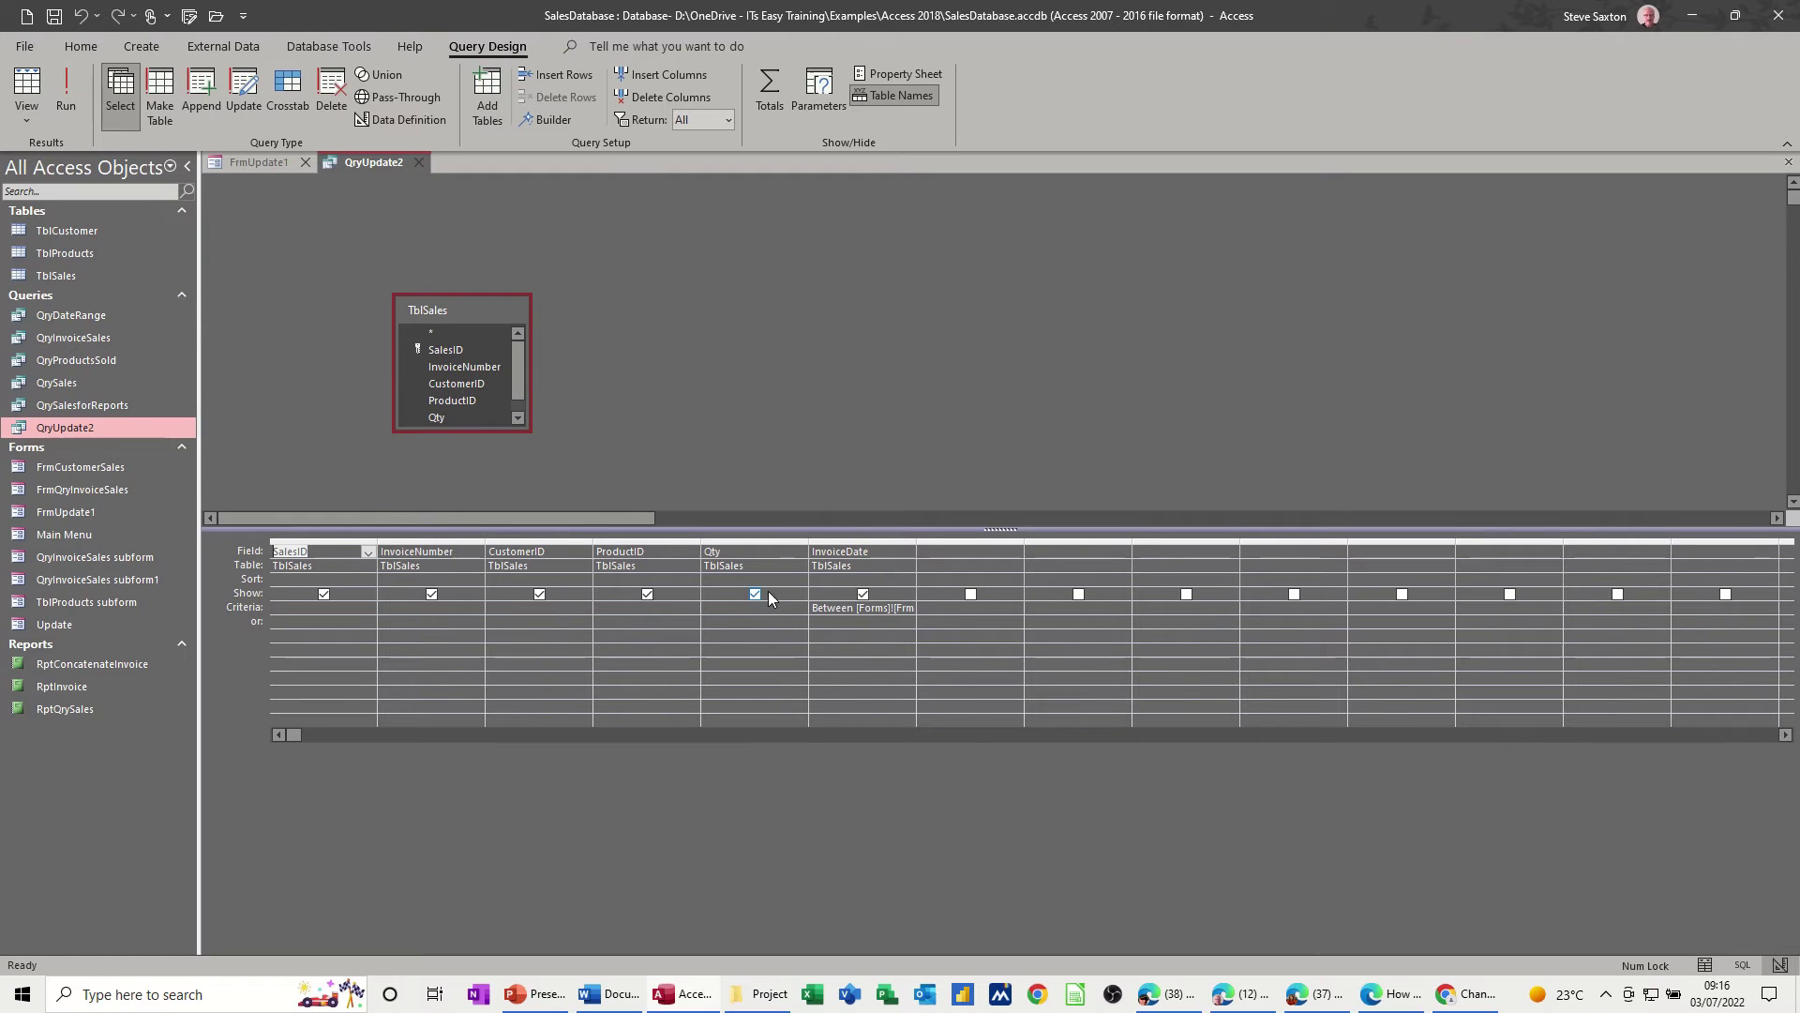
- Close QryUpdate2, switch FrmUpdate1 to Design View and select the Button control
{"action": "left_click", "coordinate": [418, 163]}
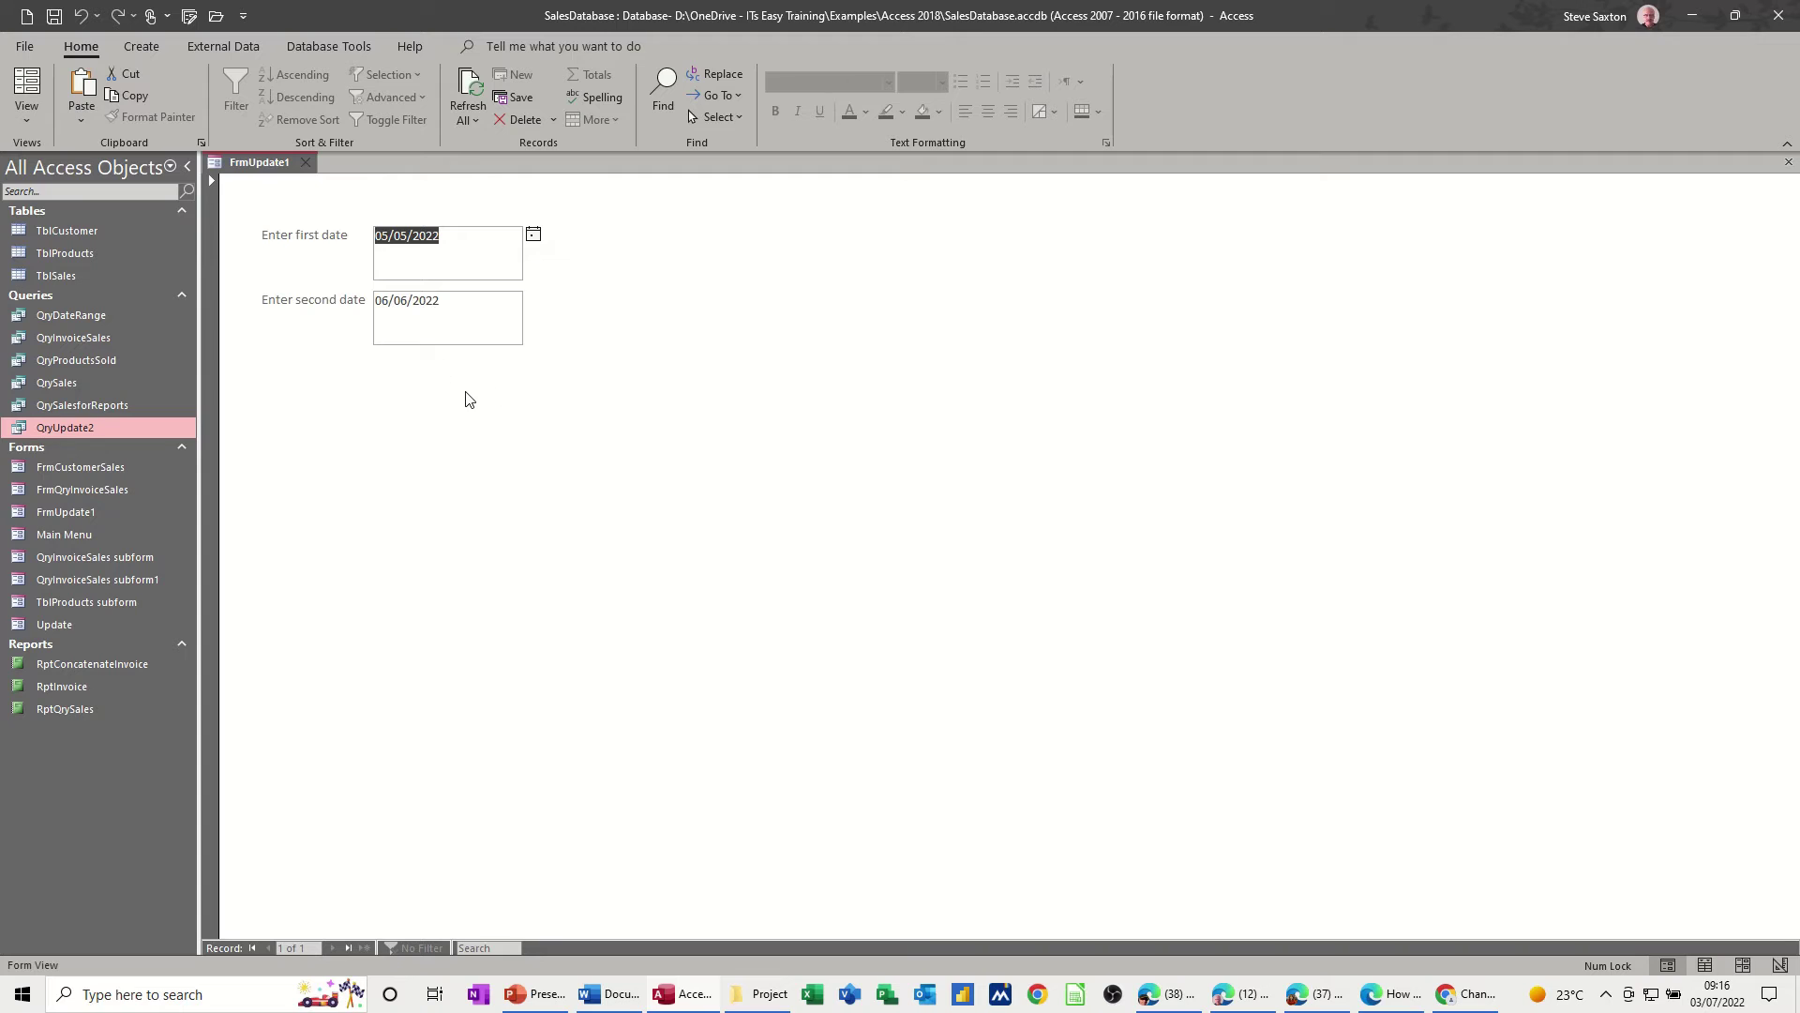
{"action": "left_click", "coordinate": [28, 120]}
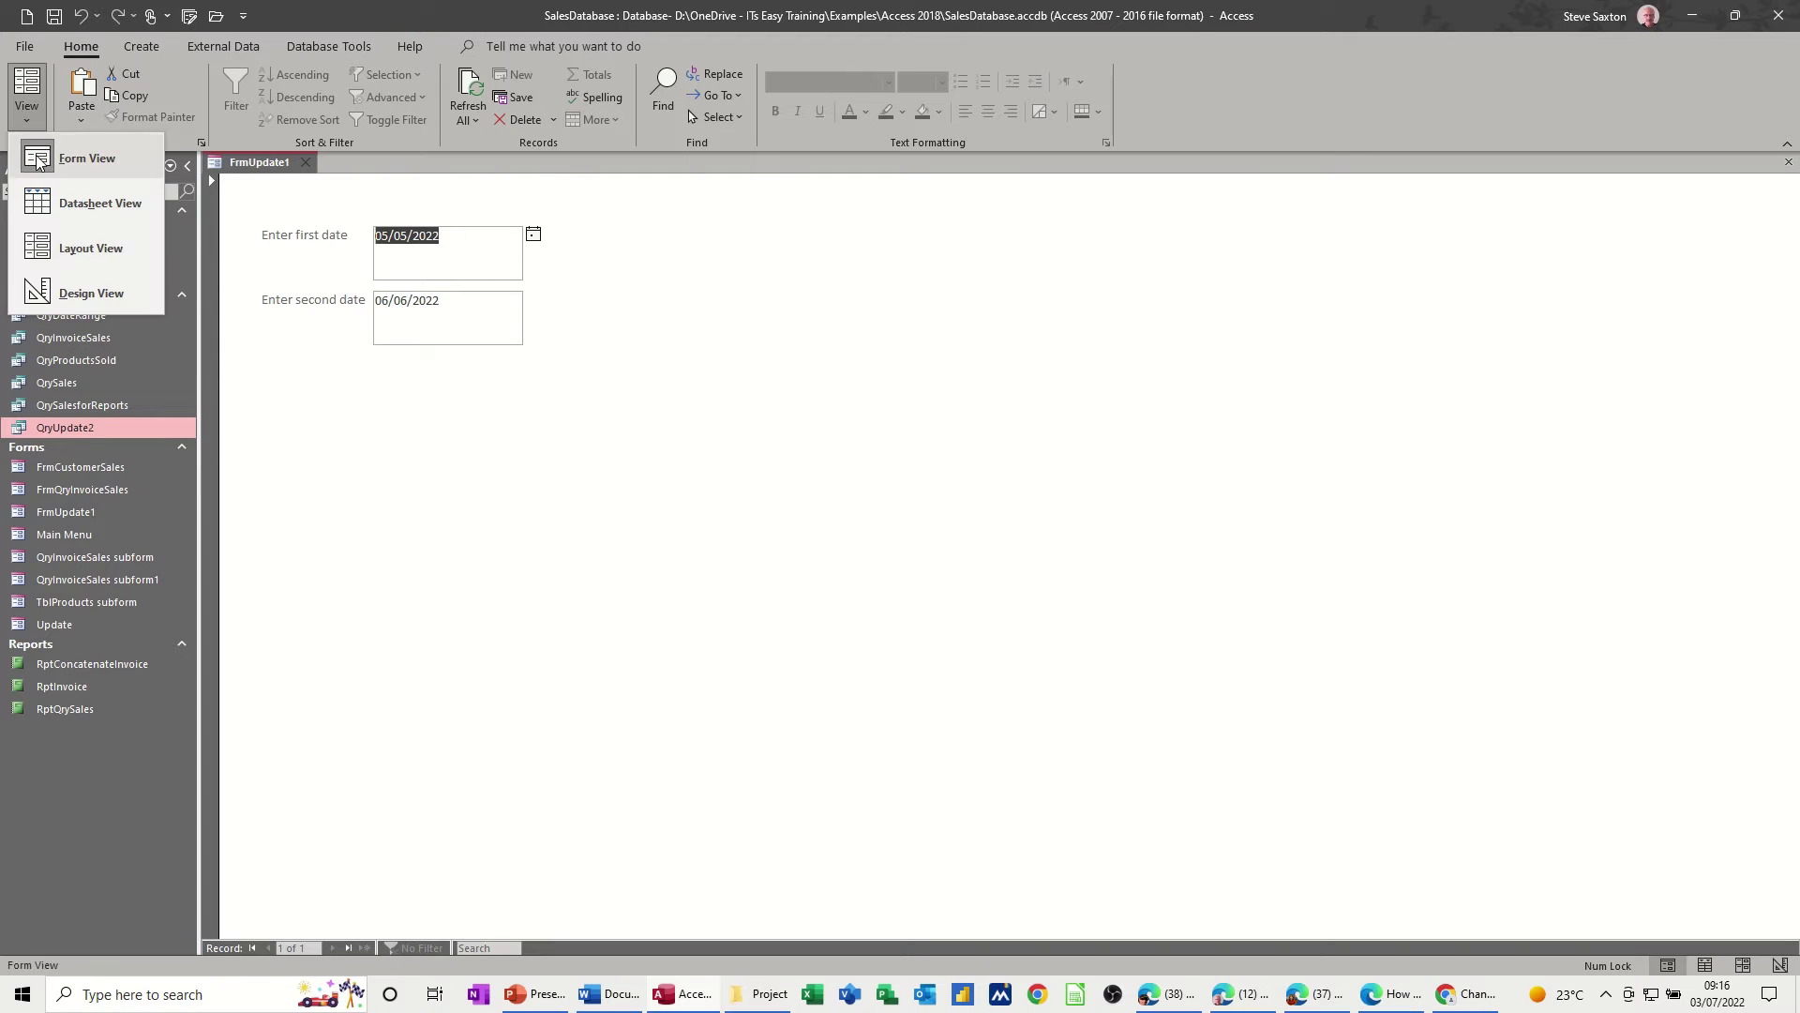
{"action": "left_click", "coordinate": [66, 293]}
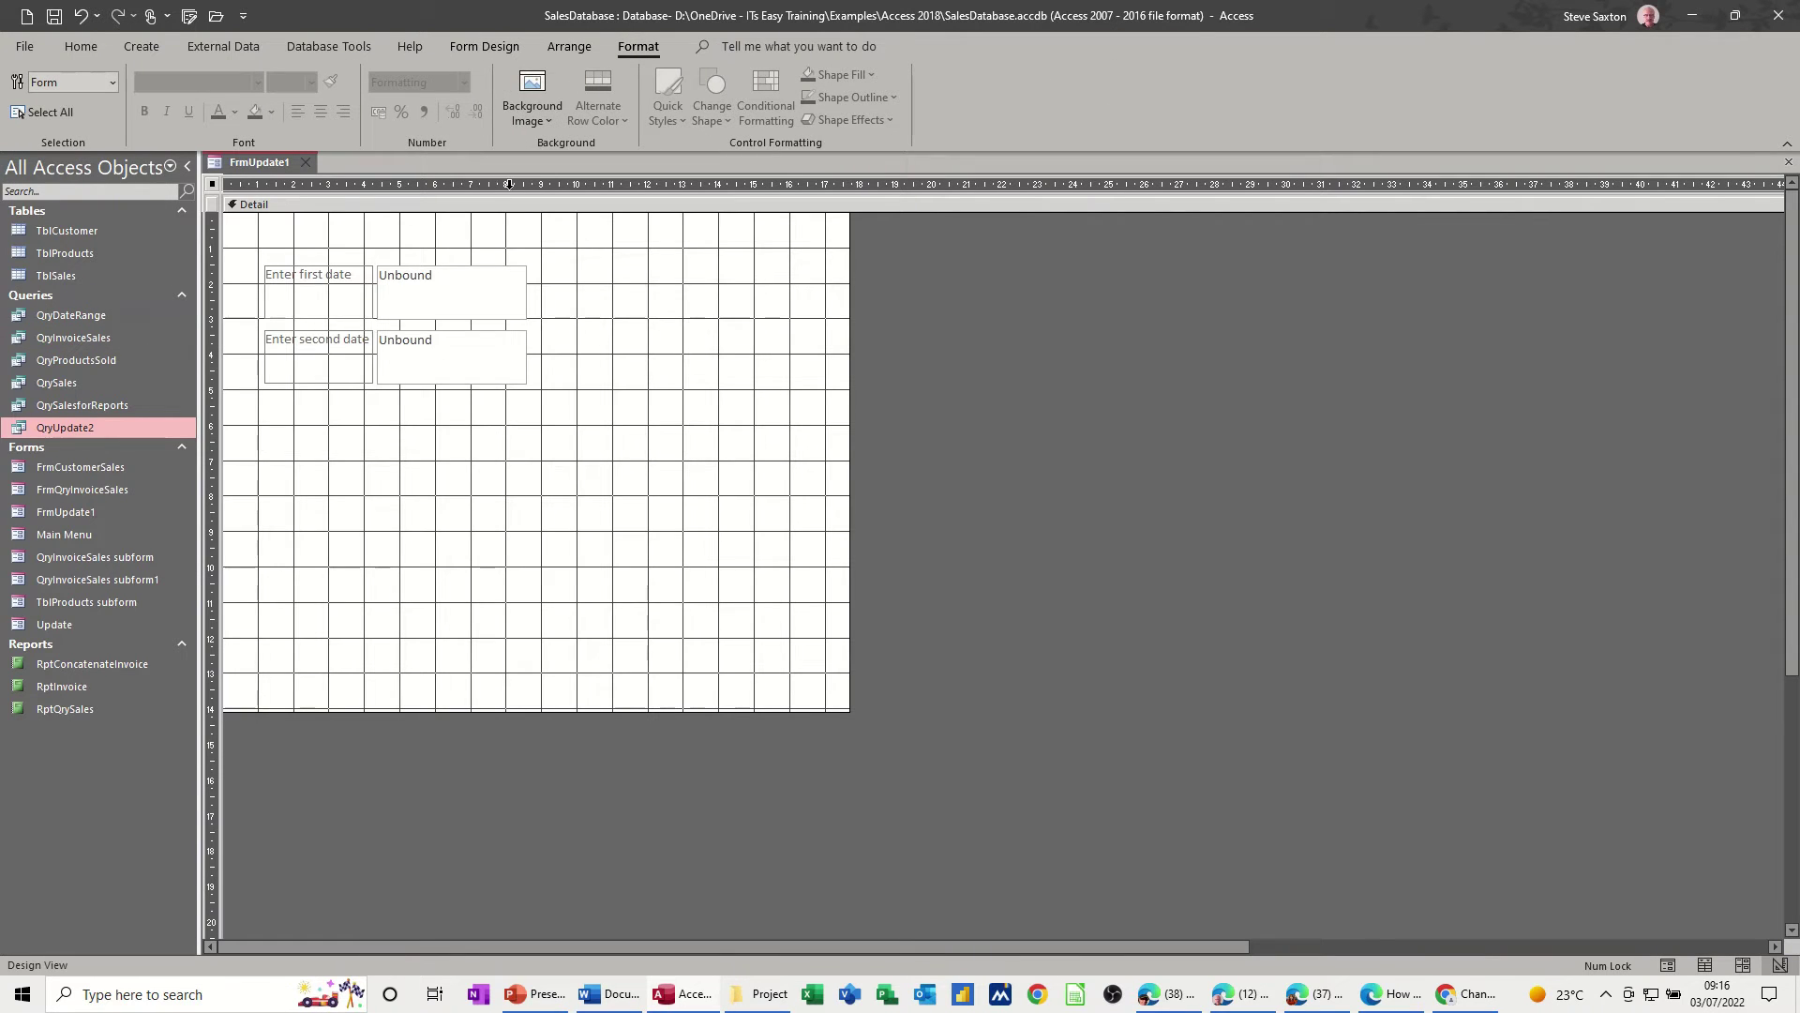
{"action": "left_click", "coordinate": [483, 46]}
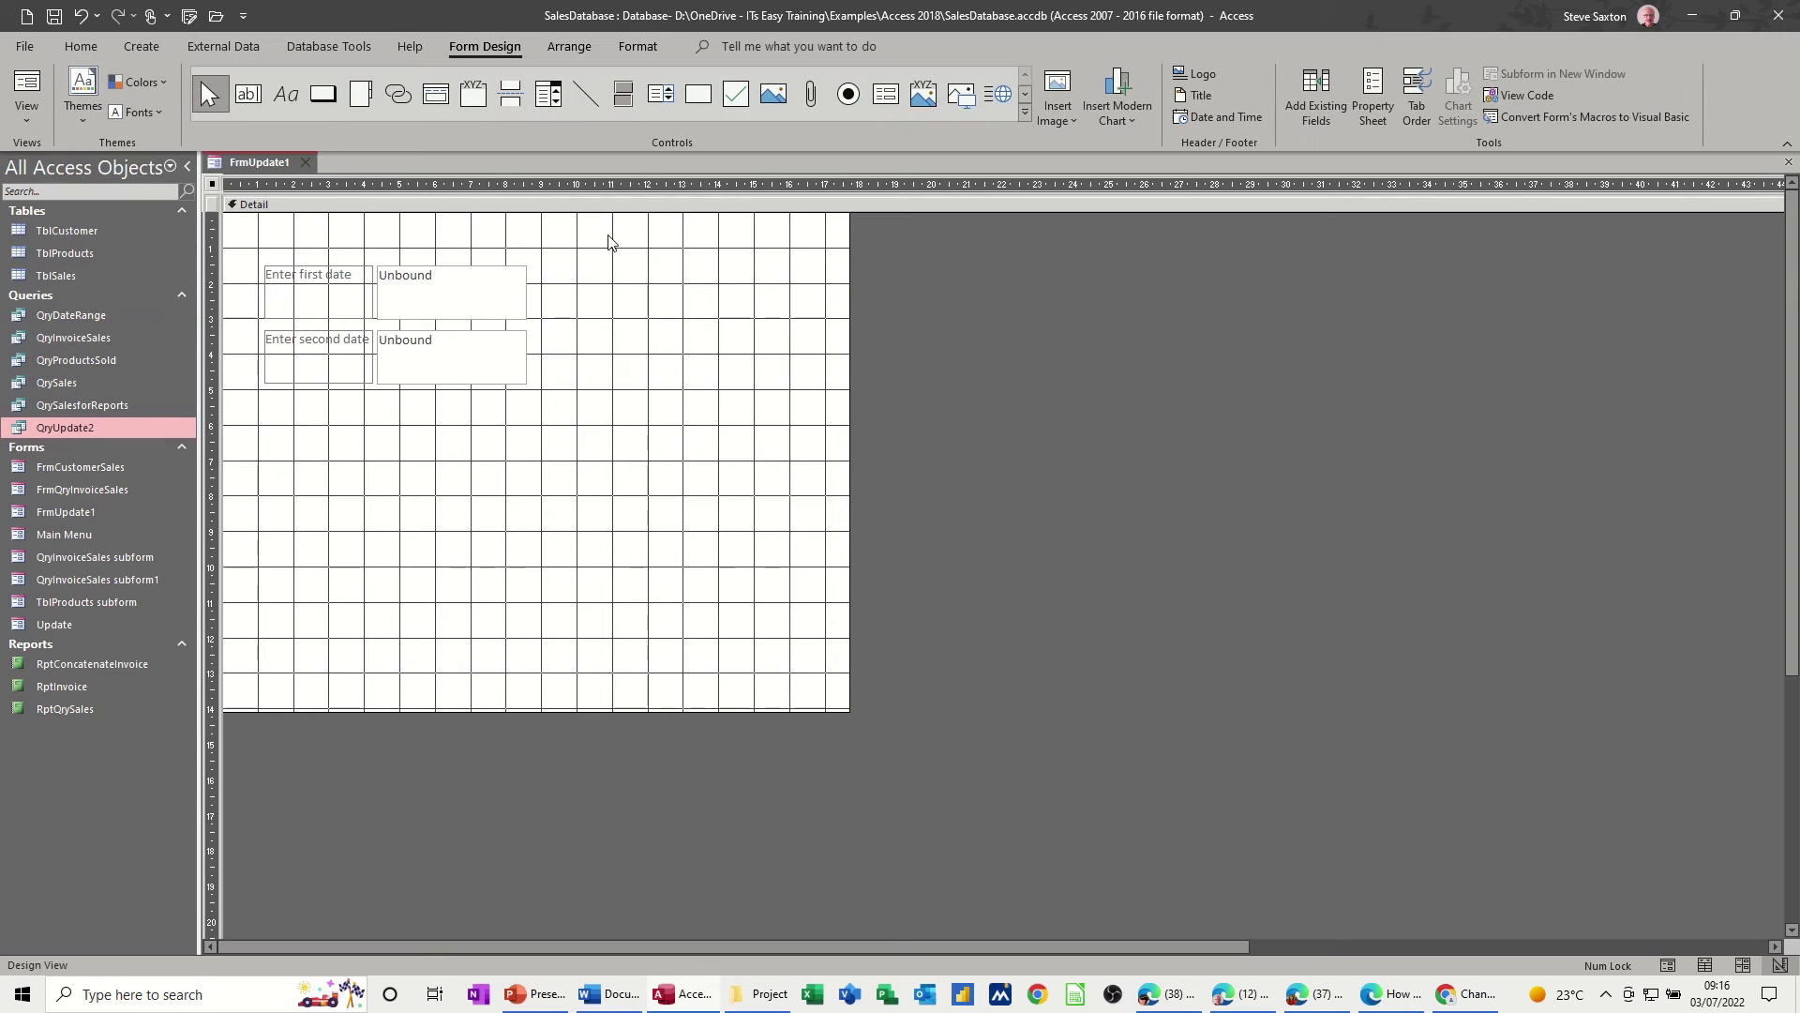
{"action": "left_click", "coordinate": [311, 91]}
- Draw a Miscellaneous > Run Query button that runs QryUpdate2, captioned 'Date range 2'
{"action": "left_click_drag", "start_coordinate": [652, 234], "coordinate": [796, 291]}
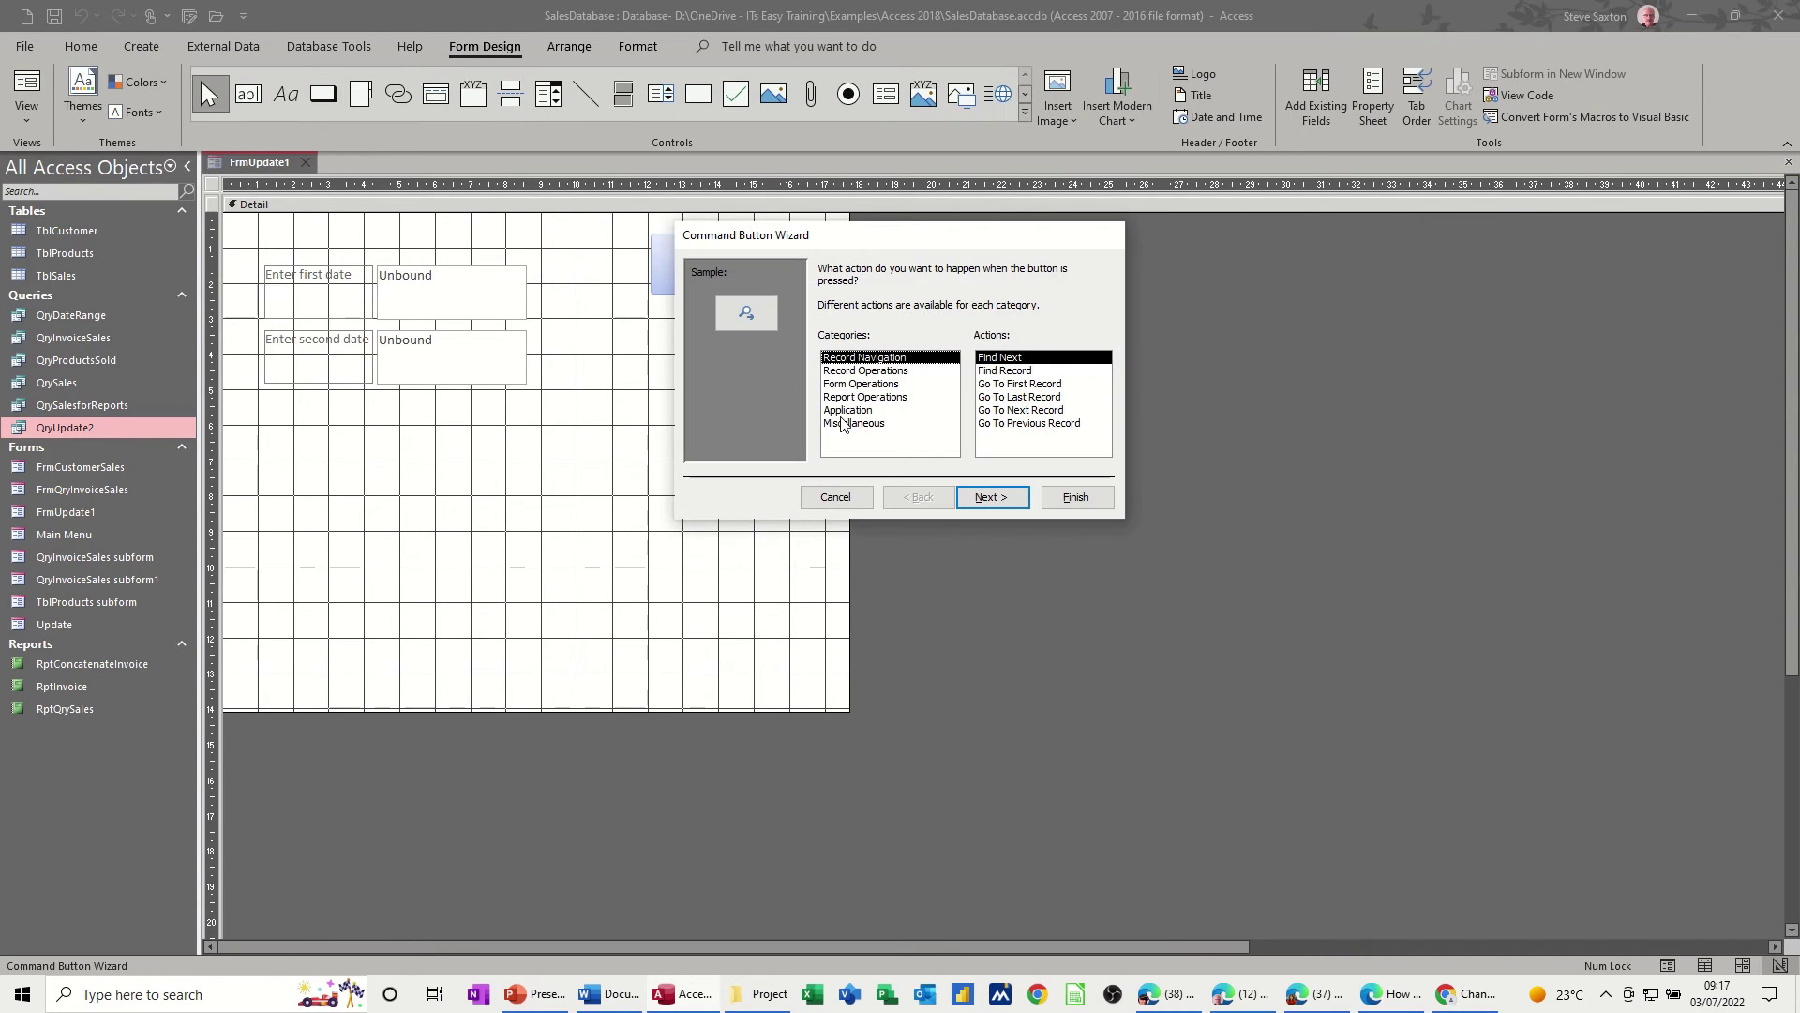
{"action": "left_click", "coordinate": [848, 423]}
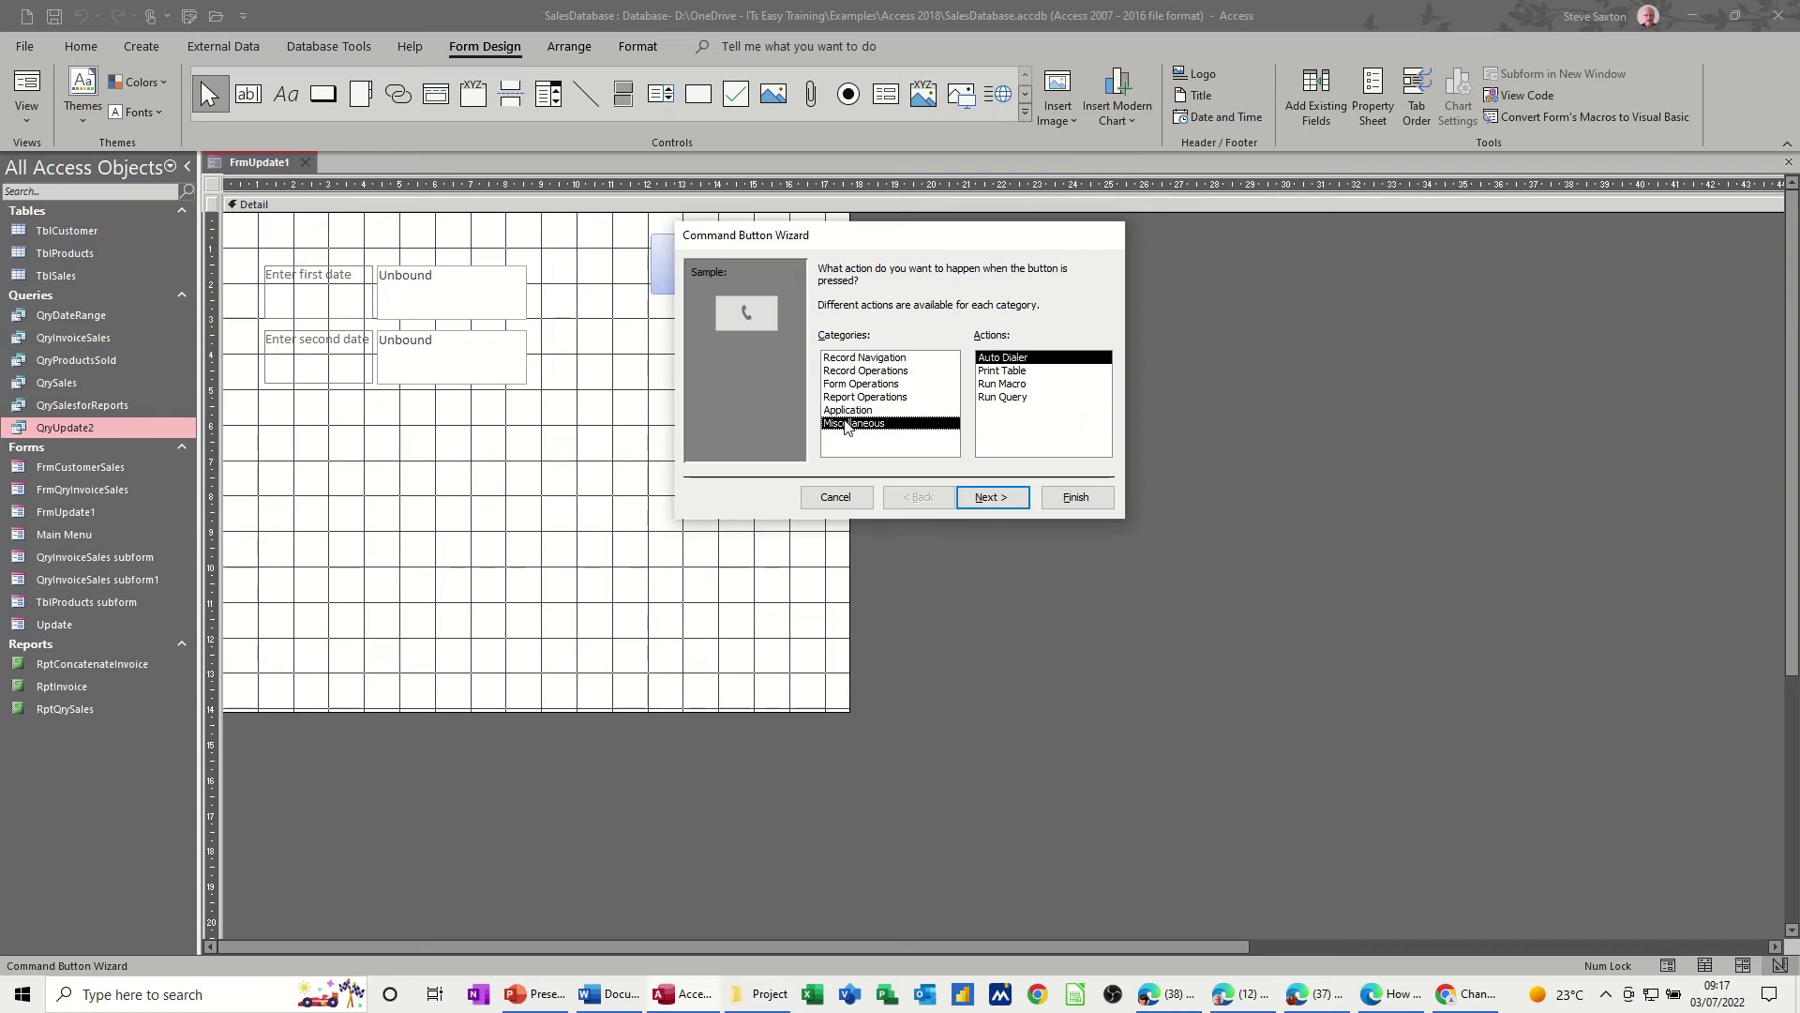
{"action": "left_click", "coordinate": [992, 398]}
{"action": "left_click", "coordinate": [994, 498]}
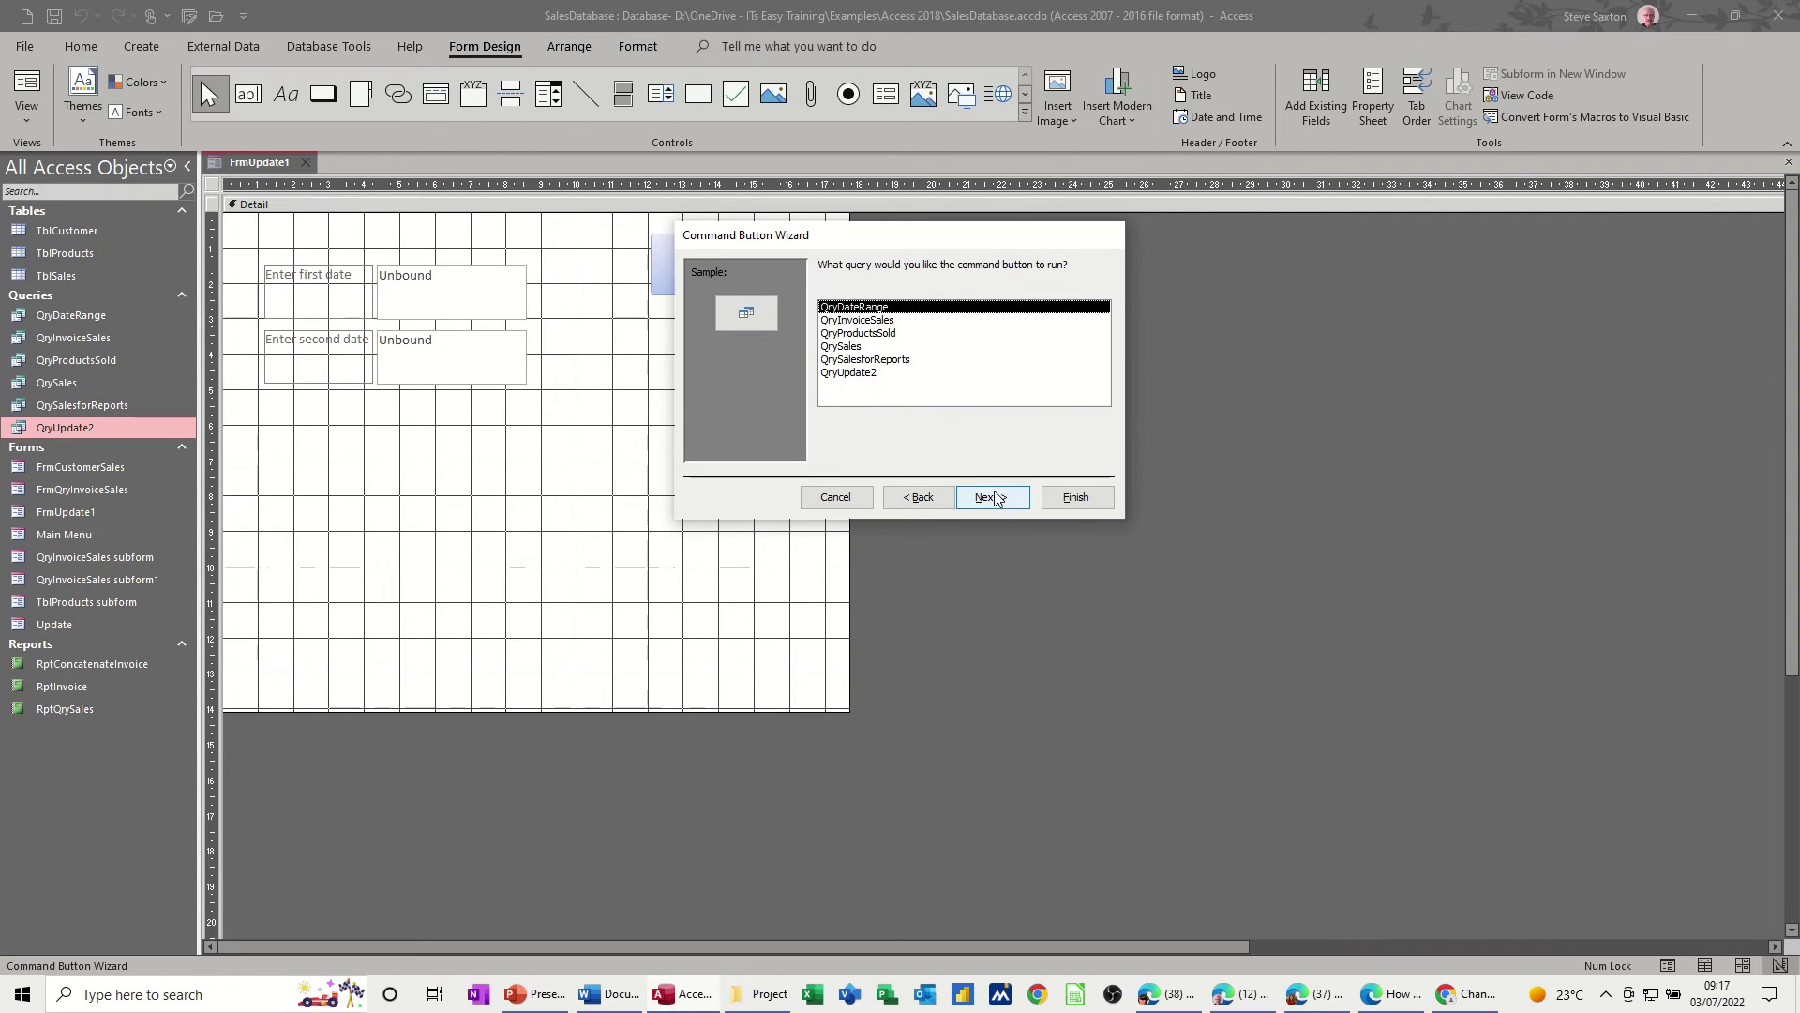
{"action": "left_click", "coordinate": [841, 373]}
{"action": "left_click", "coordinate": [994, 497]}
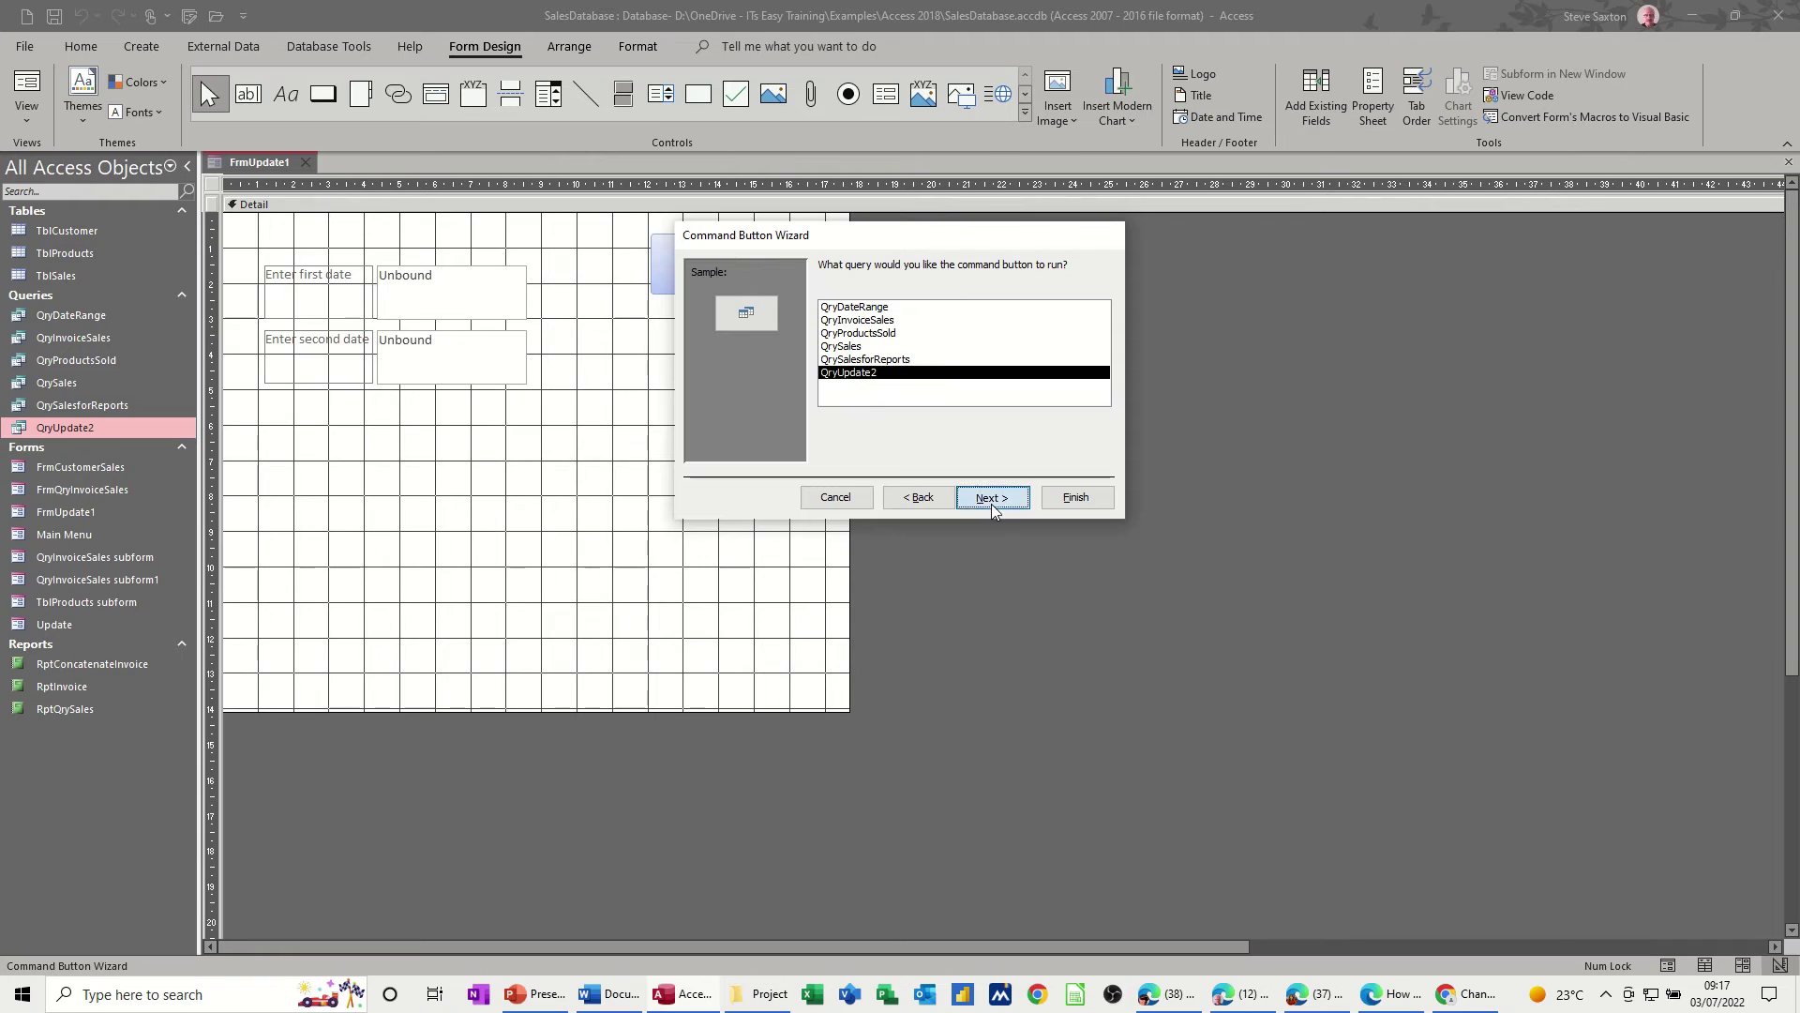
{"action": "left_click", "coordinate": [917, 344]}
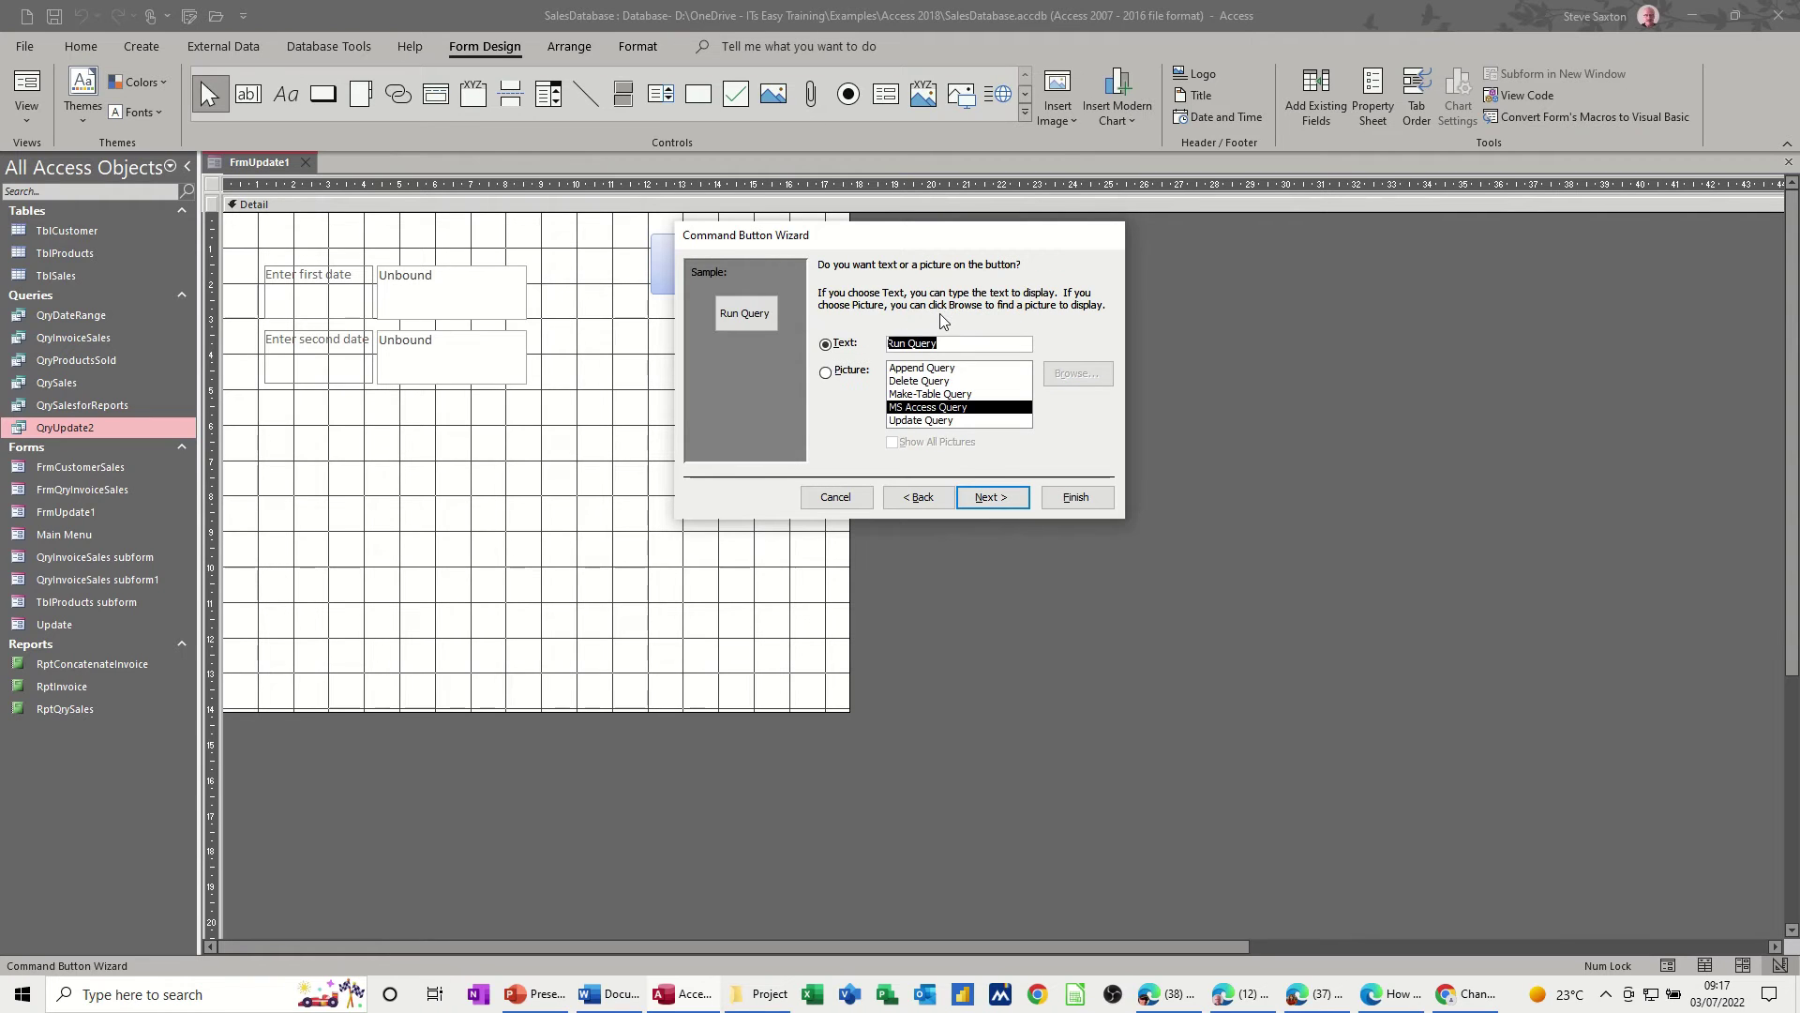
{"action": "type", "text": "Date range 2"}
{"action": "left_click", "coordinate": [986, 499]}
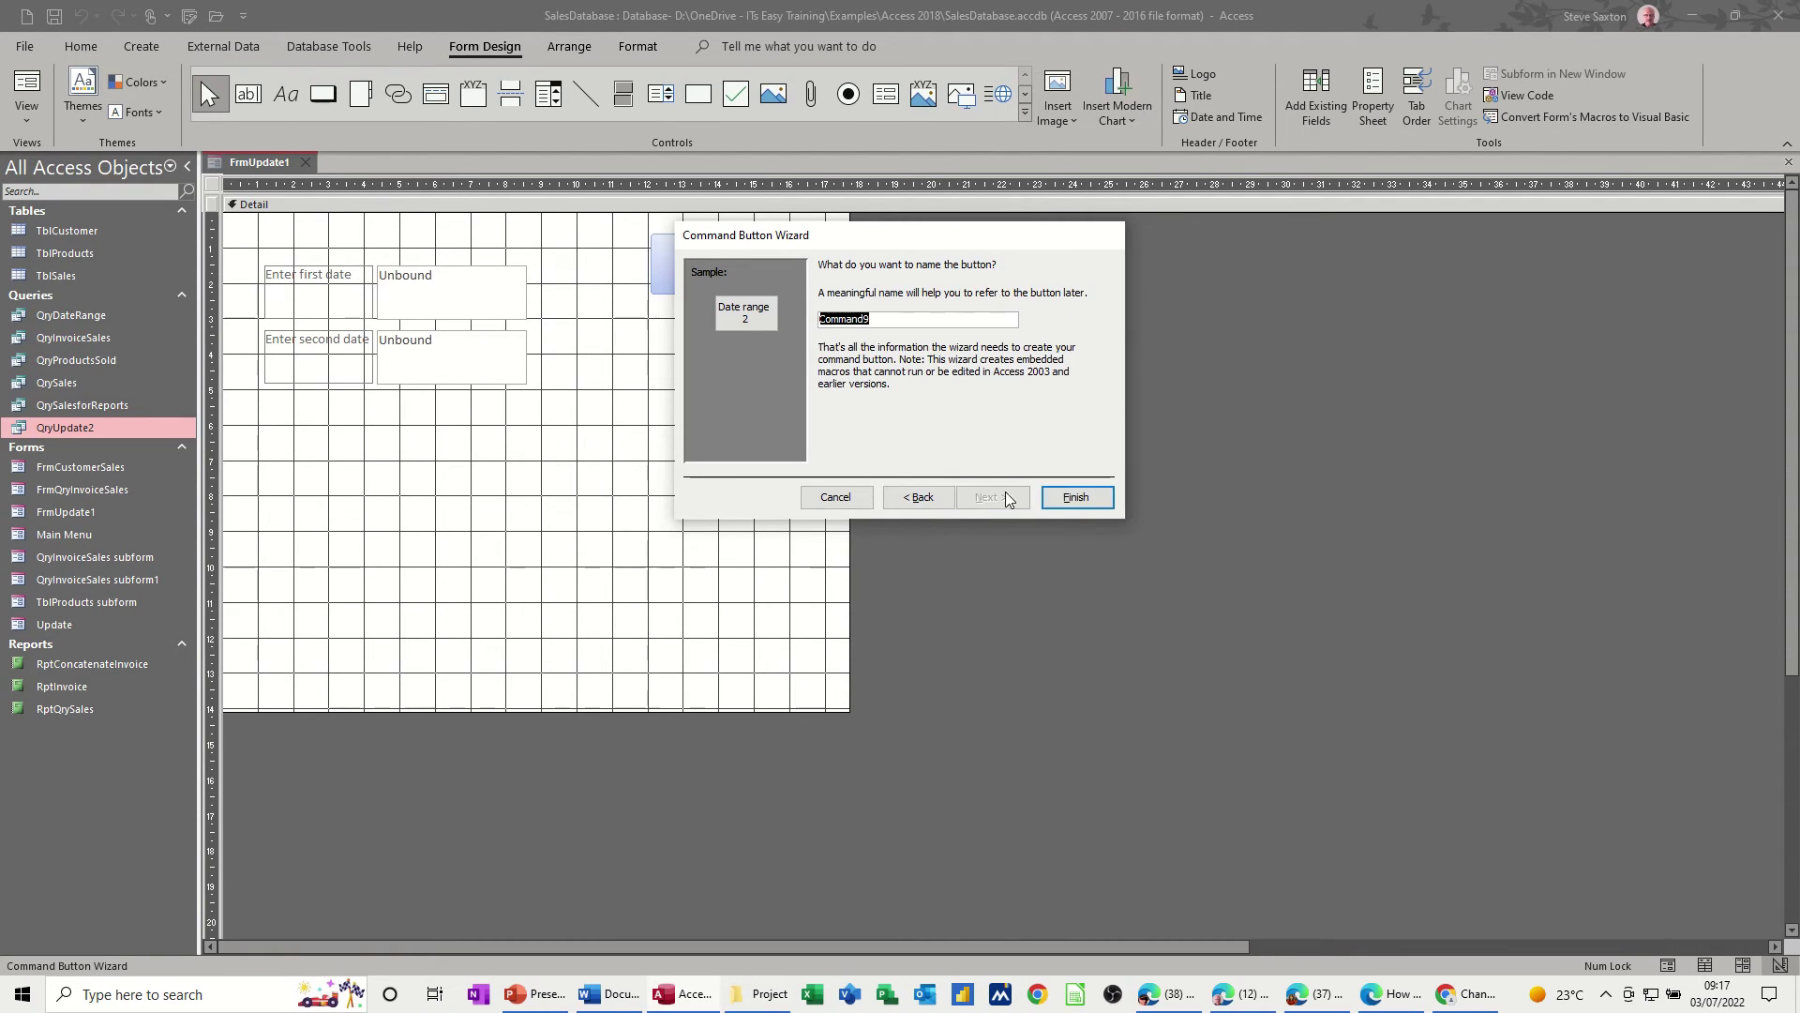
{"action": "left_click", "coordinate": [1057, 499]}
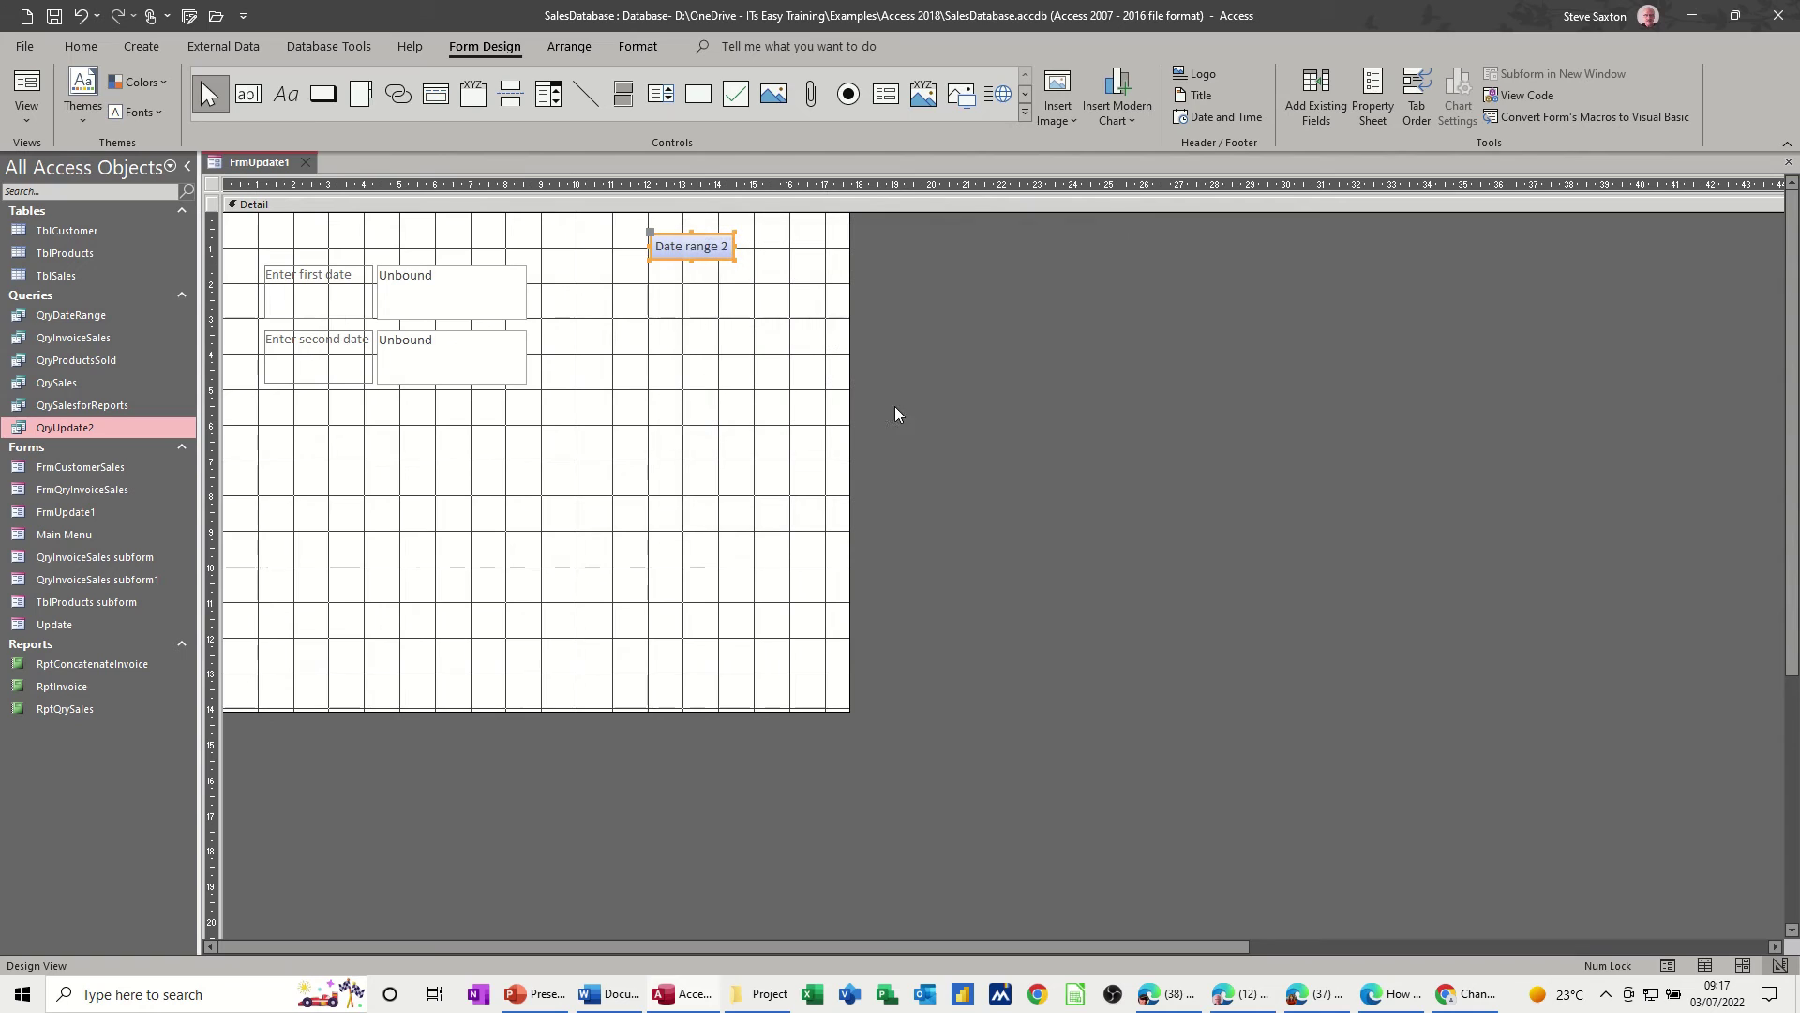
{"action": "left_click", "coordinate": [681, 369]}
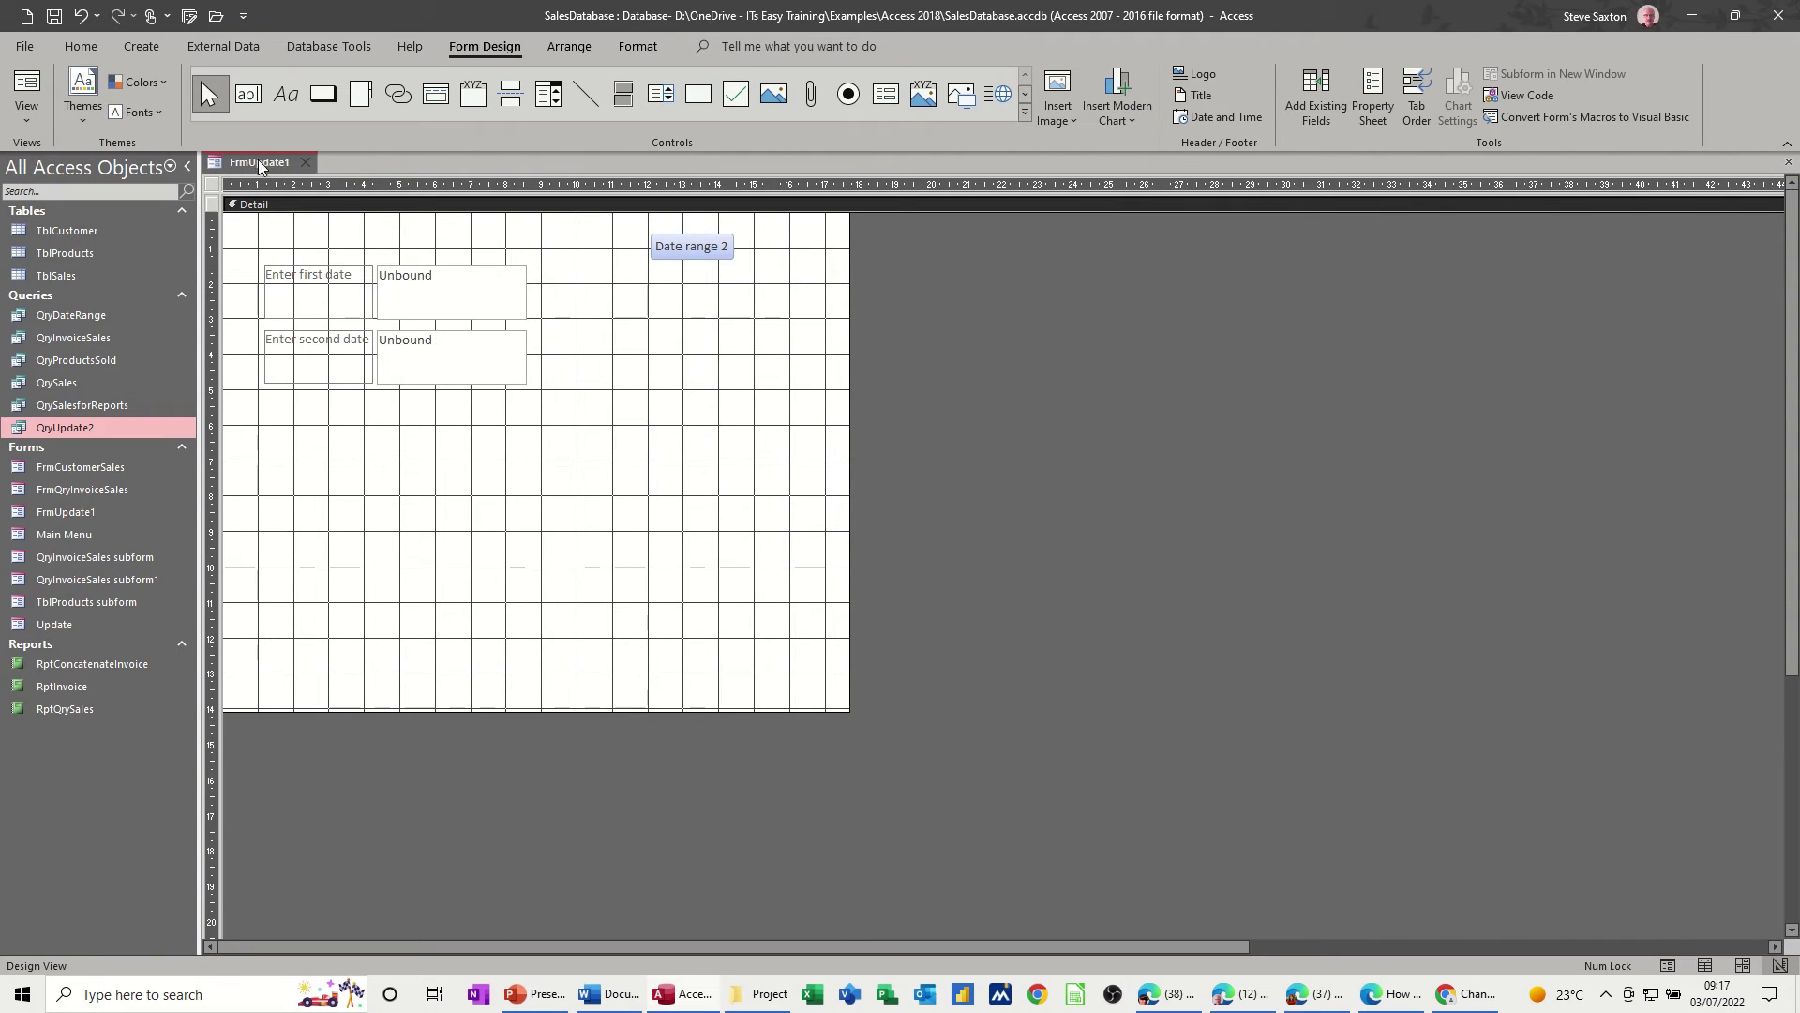
- In Form view, set dates 6 May to 1 June 2022 and run Date range 2
{"action": "left_click", "coordinate": [28, 90]}
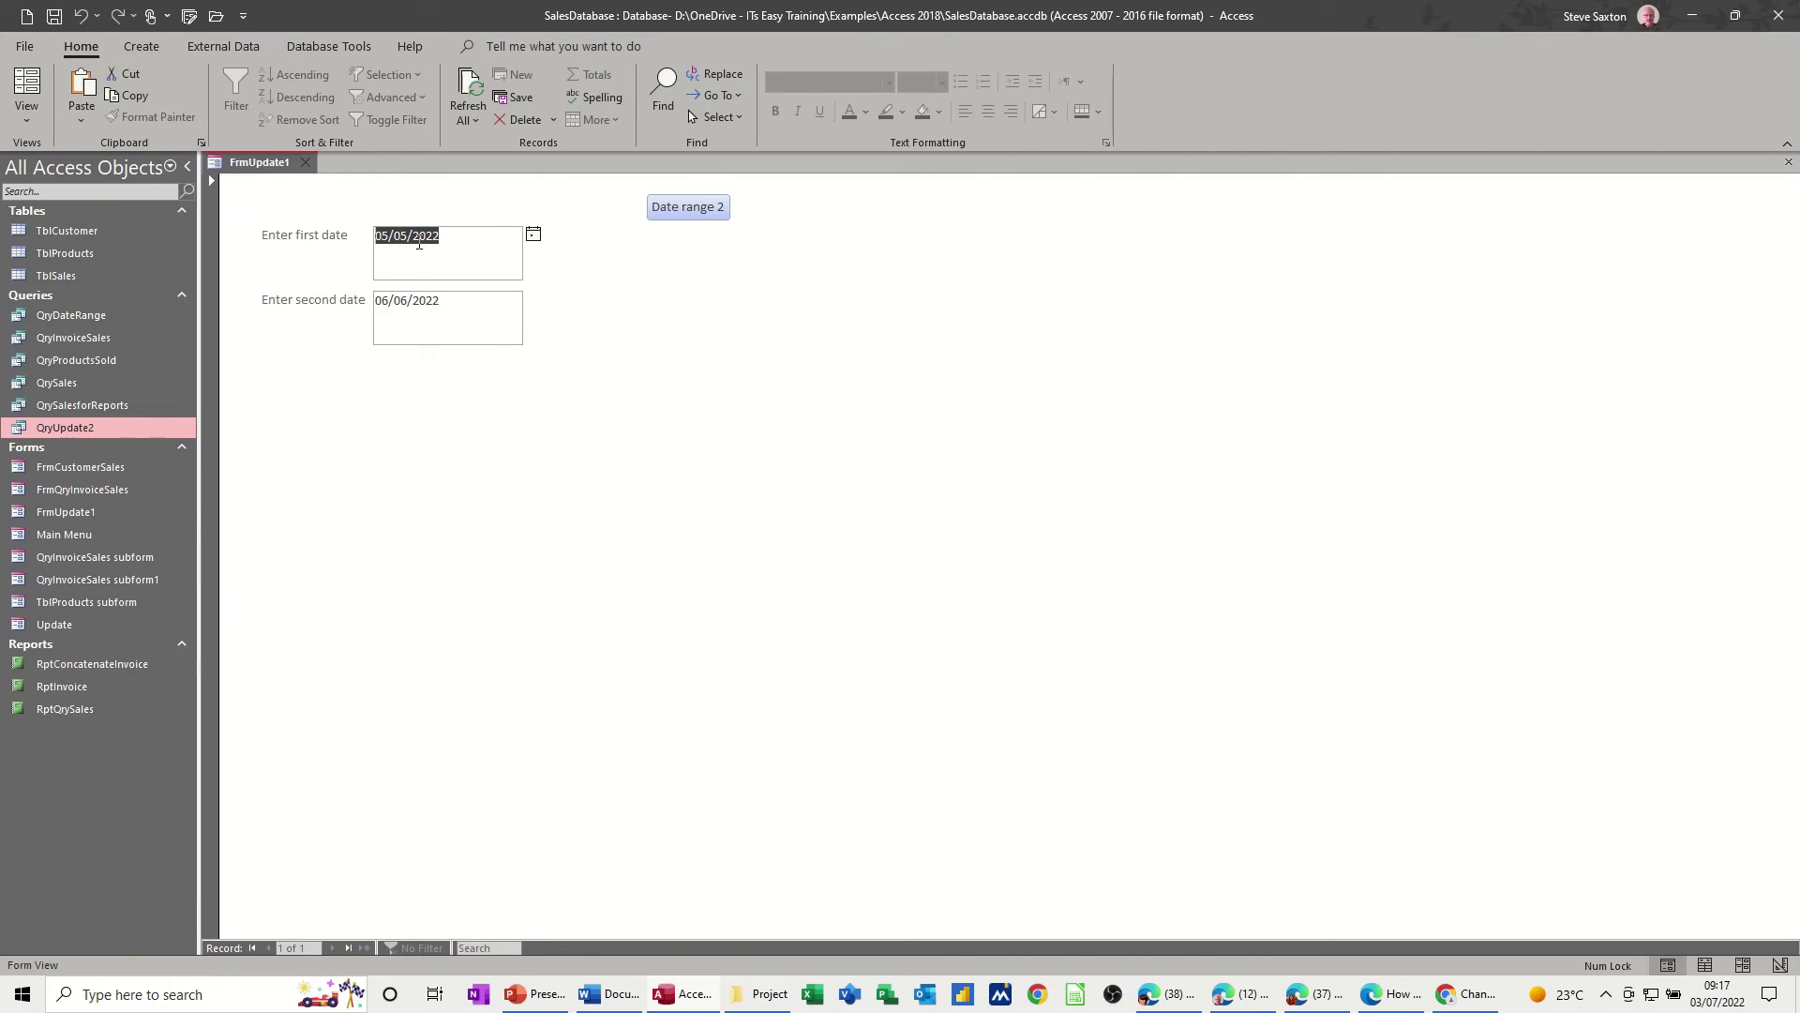
{"action": "left_click", "coordinate": [533, 236]}
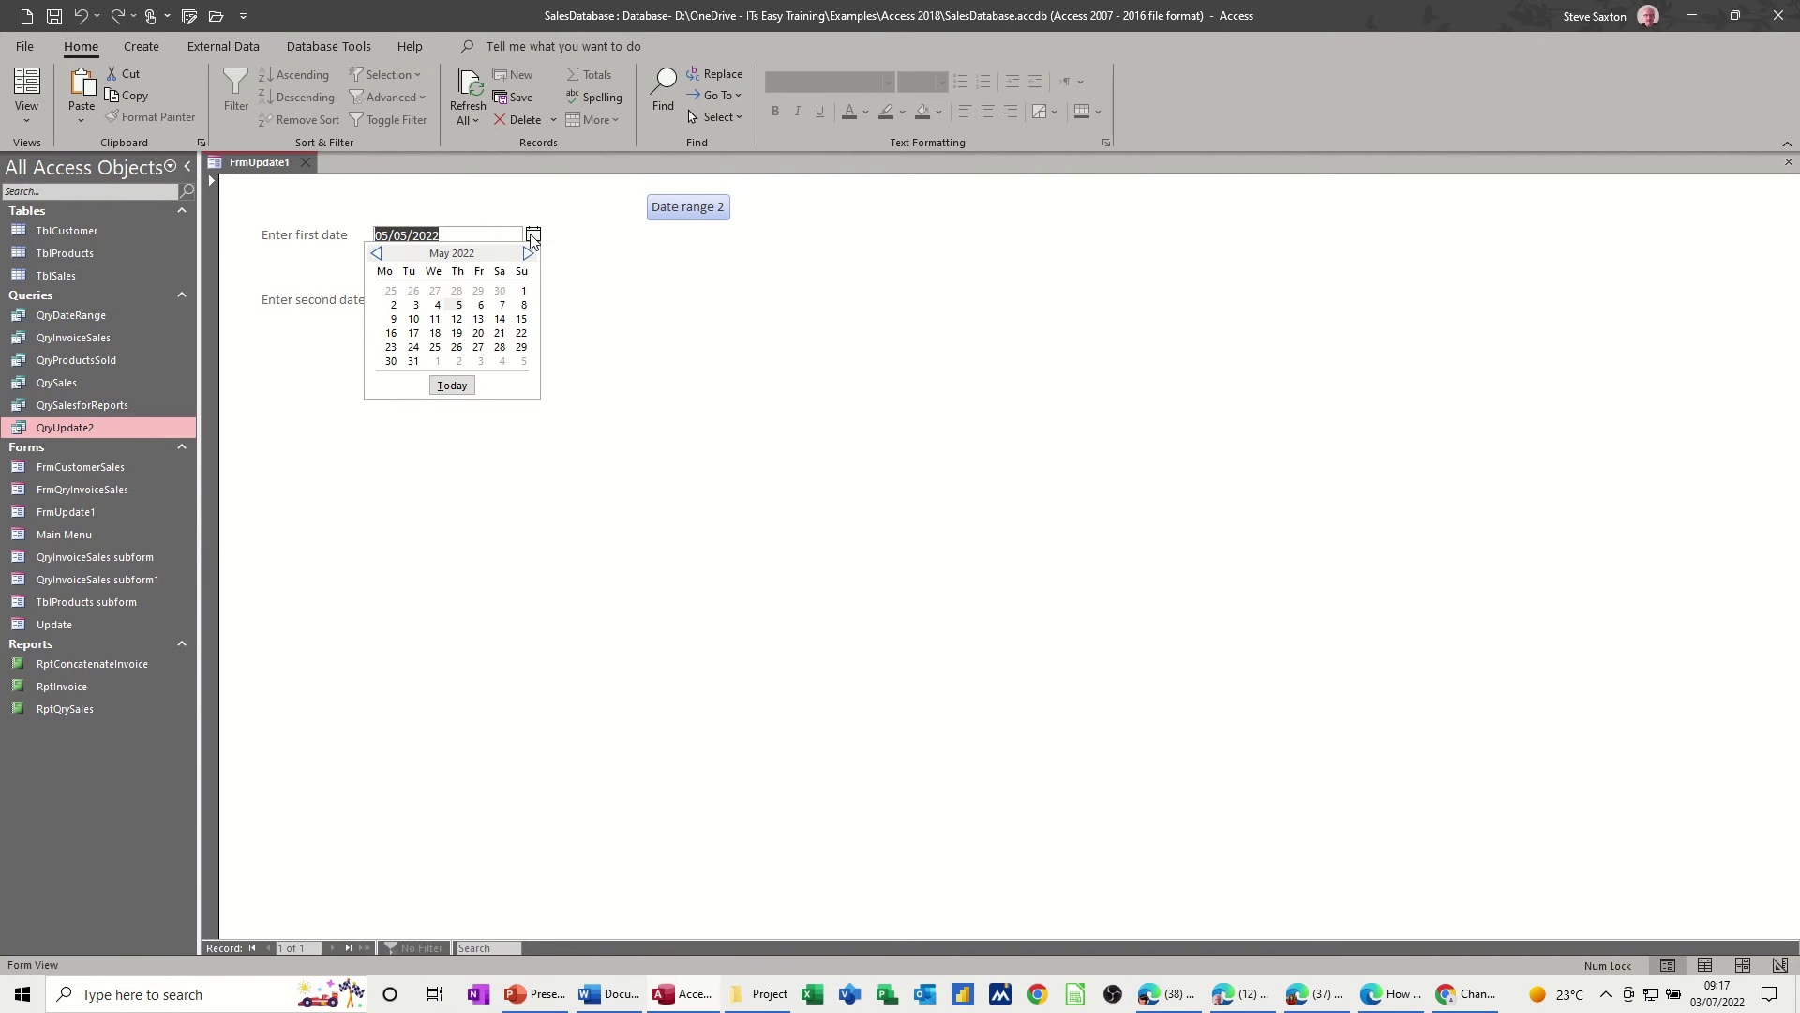
{"action": "left_click", "coordinate": [481, 305]}
{"action": "left_click", "coordinate": [449, 312]}
{"action": "left_click", "coordinate": [533, 299]}
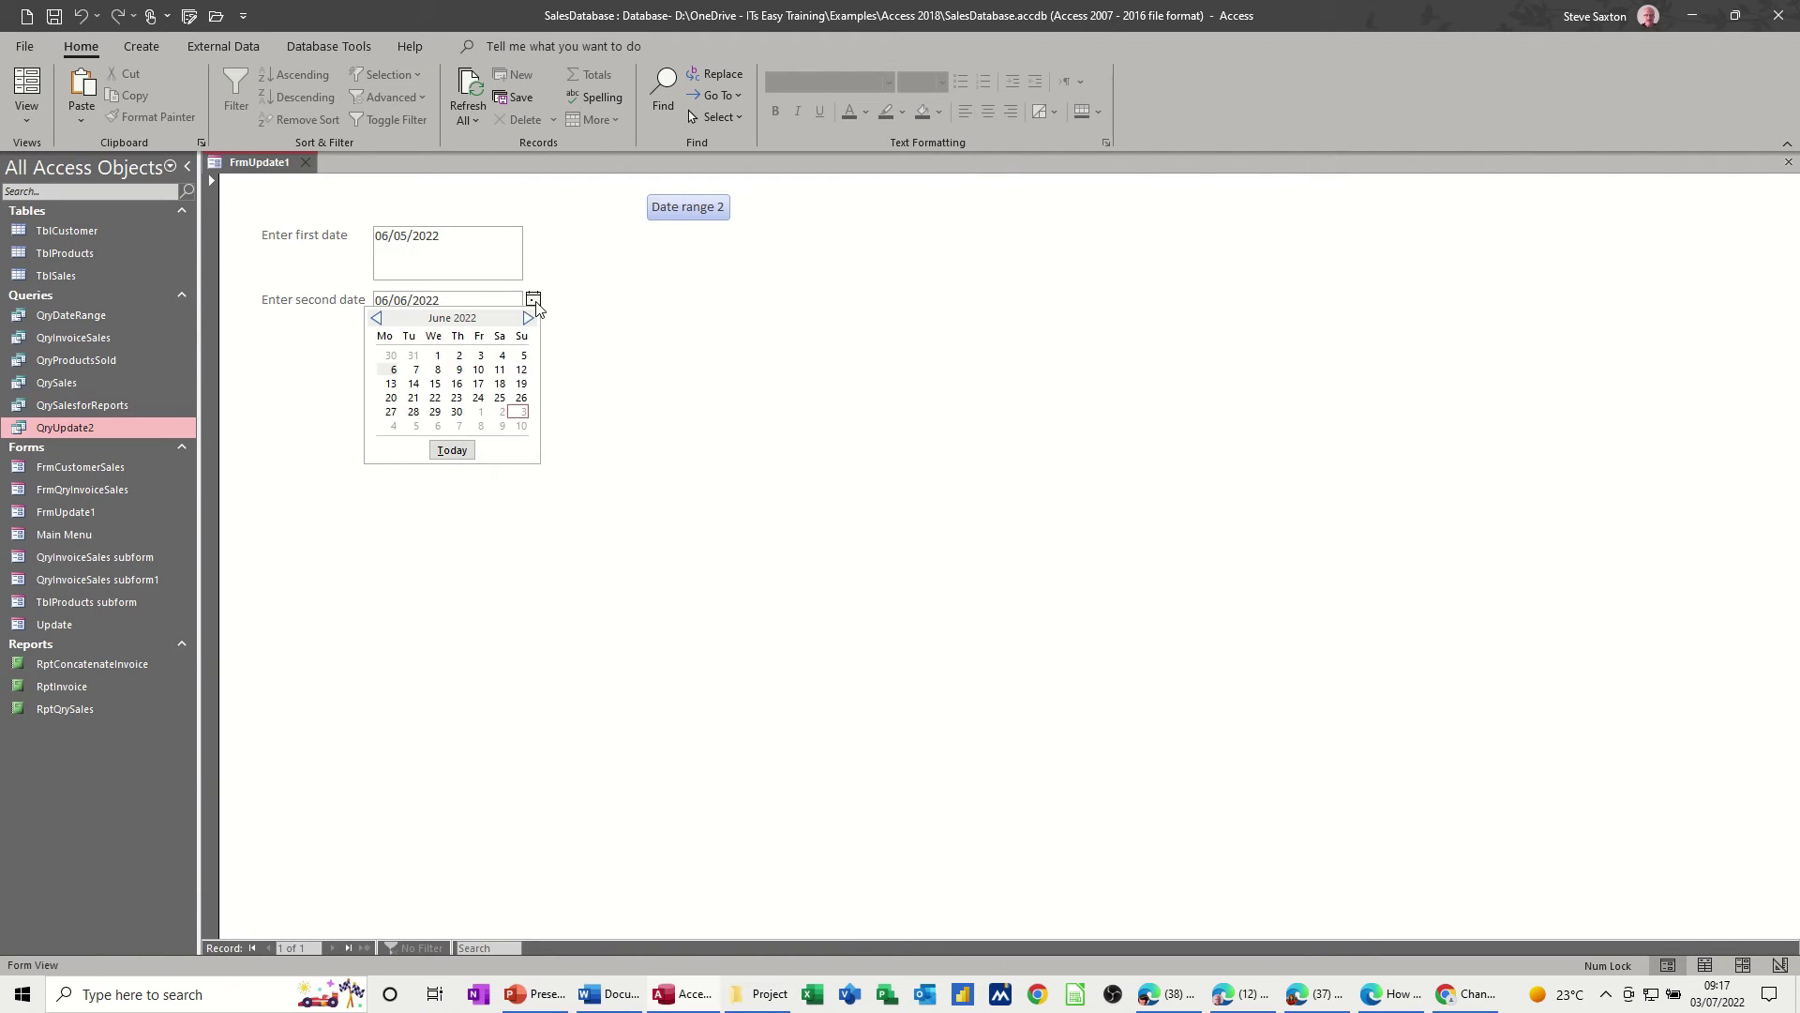
{"action": "left_click", "coordinate": [437, 355]}
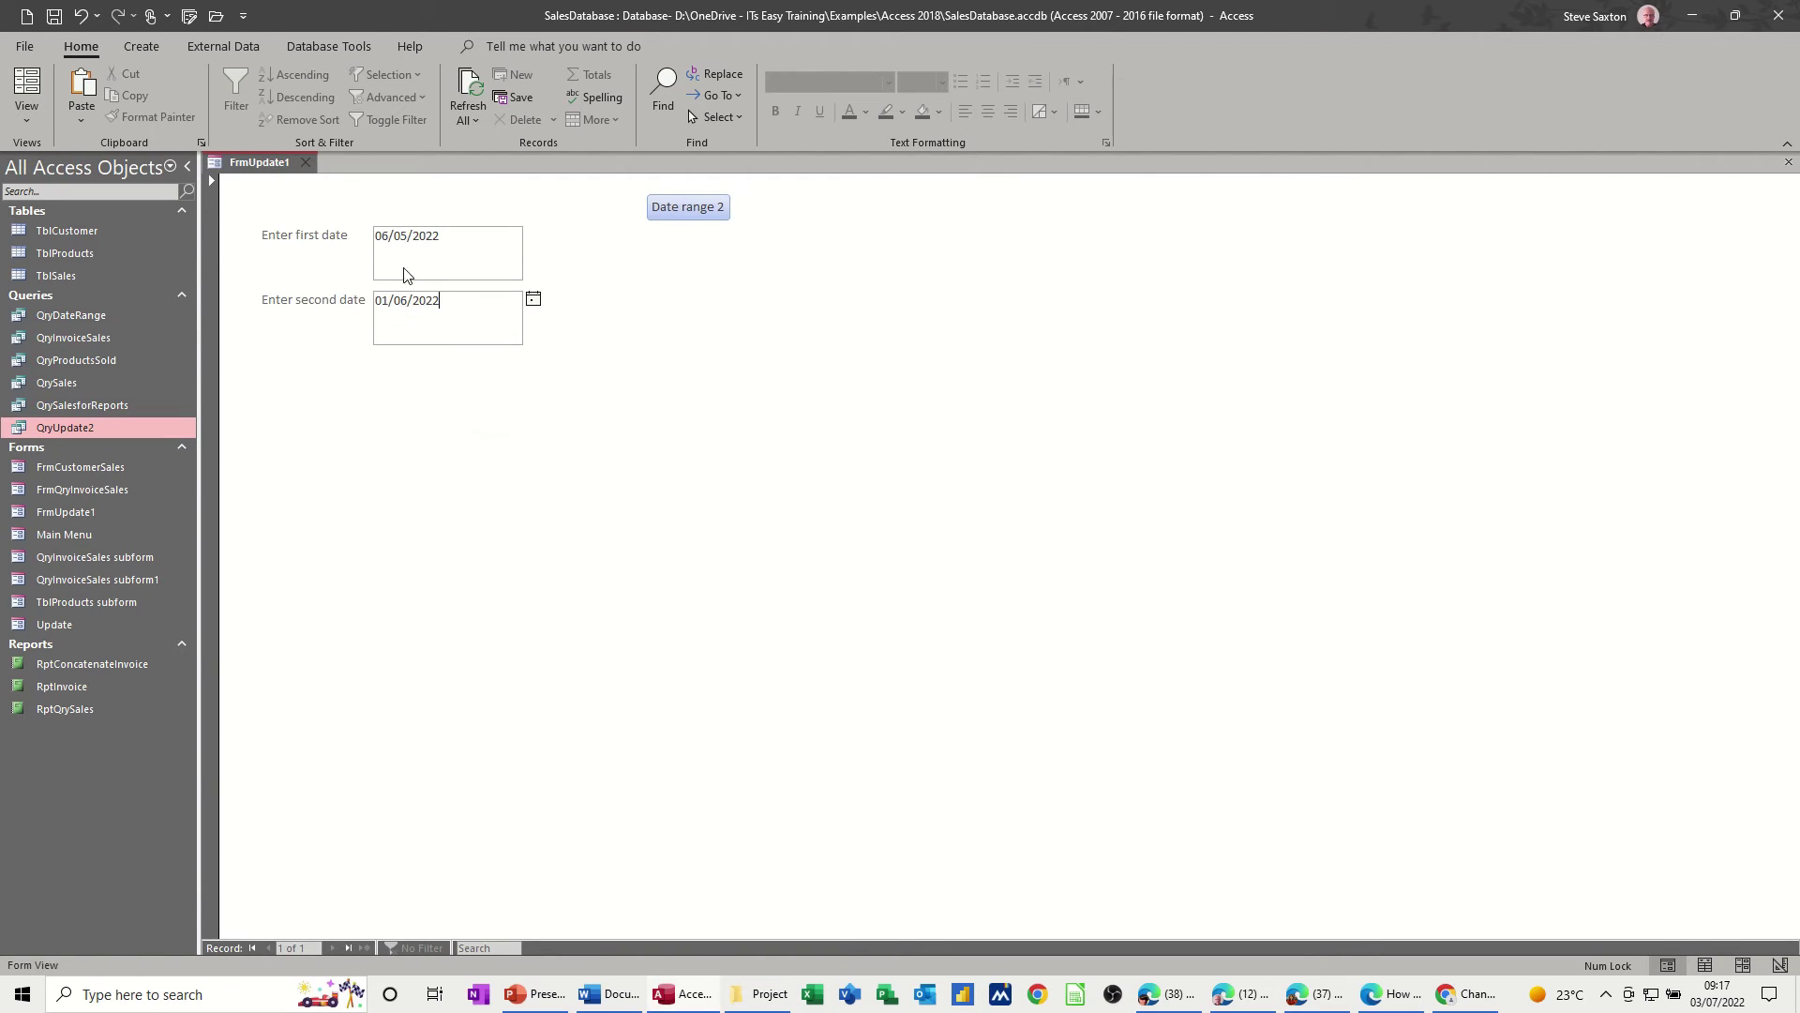
{"action": "left_click", "coordinate": [685, 210]}
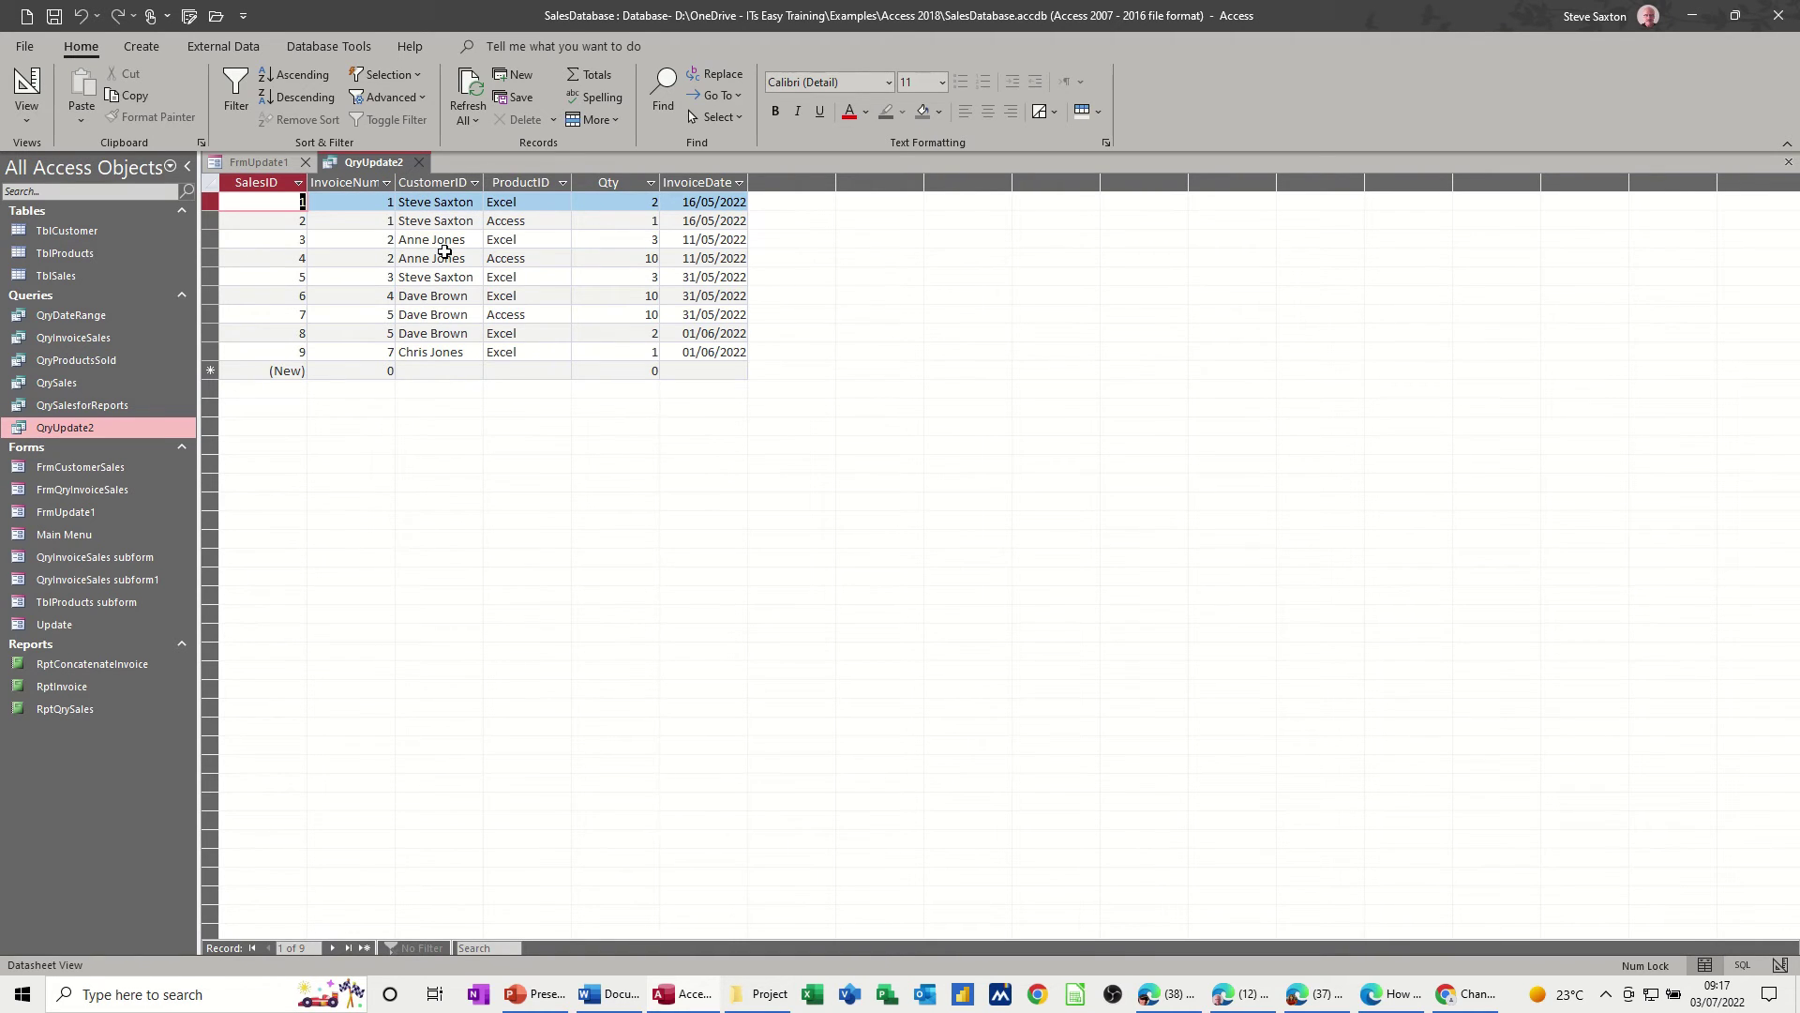
{"action": "left_click", "coordinate": [418, 163]}
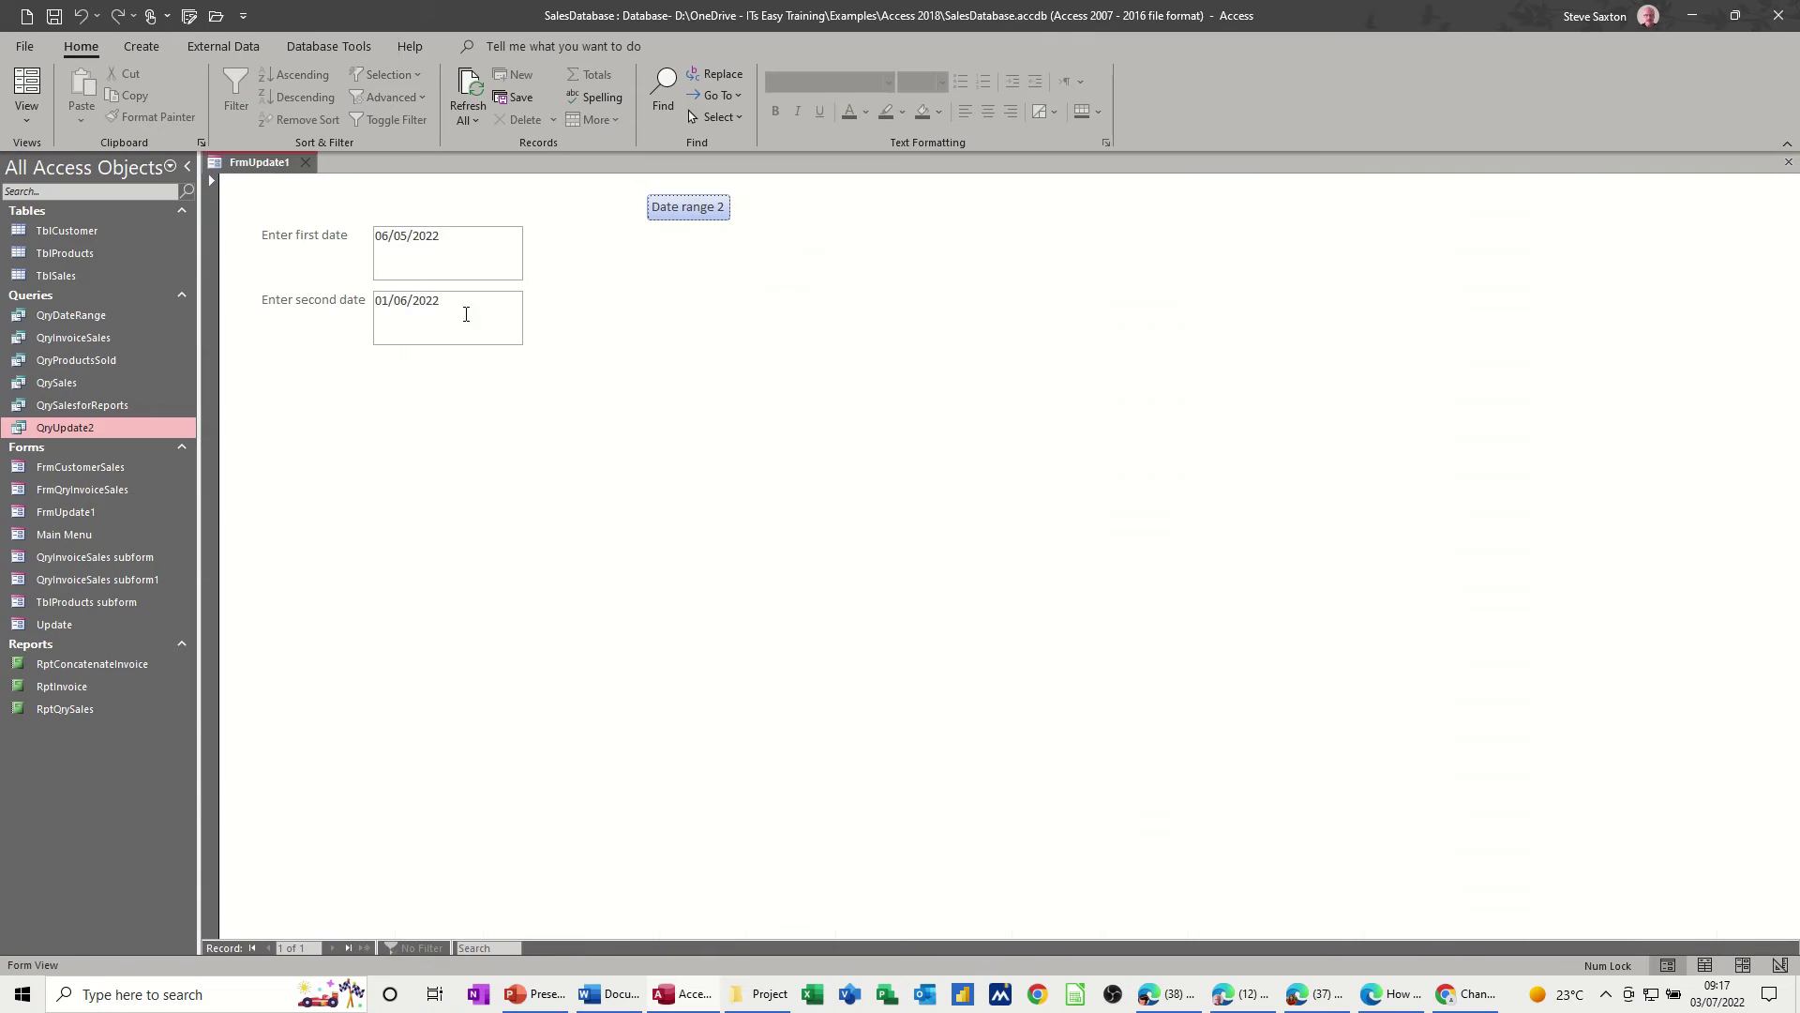
- Change the first date to 16 May 2022 and rerun the query
{"action": "left_click", "coordinate": [533, 235]}
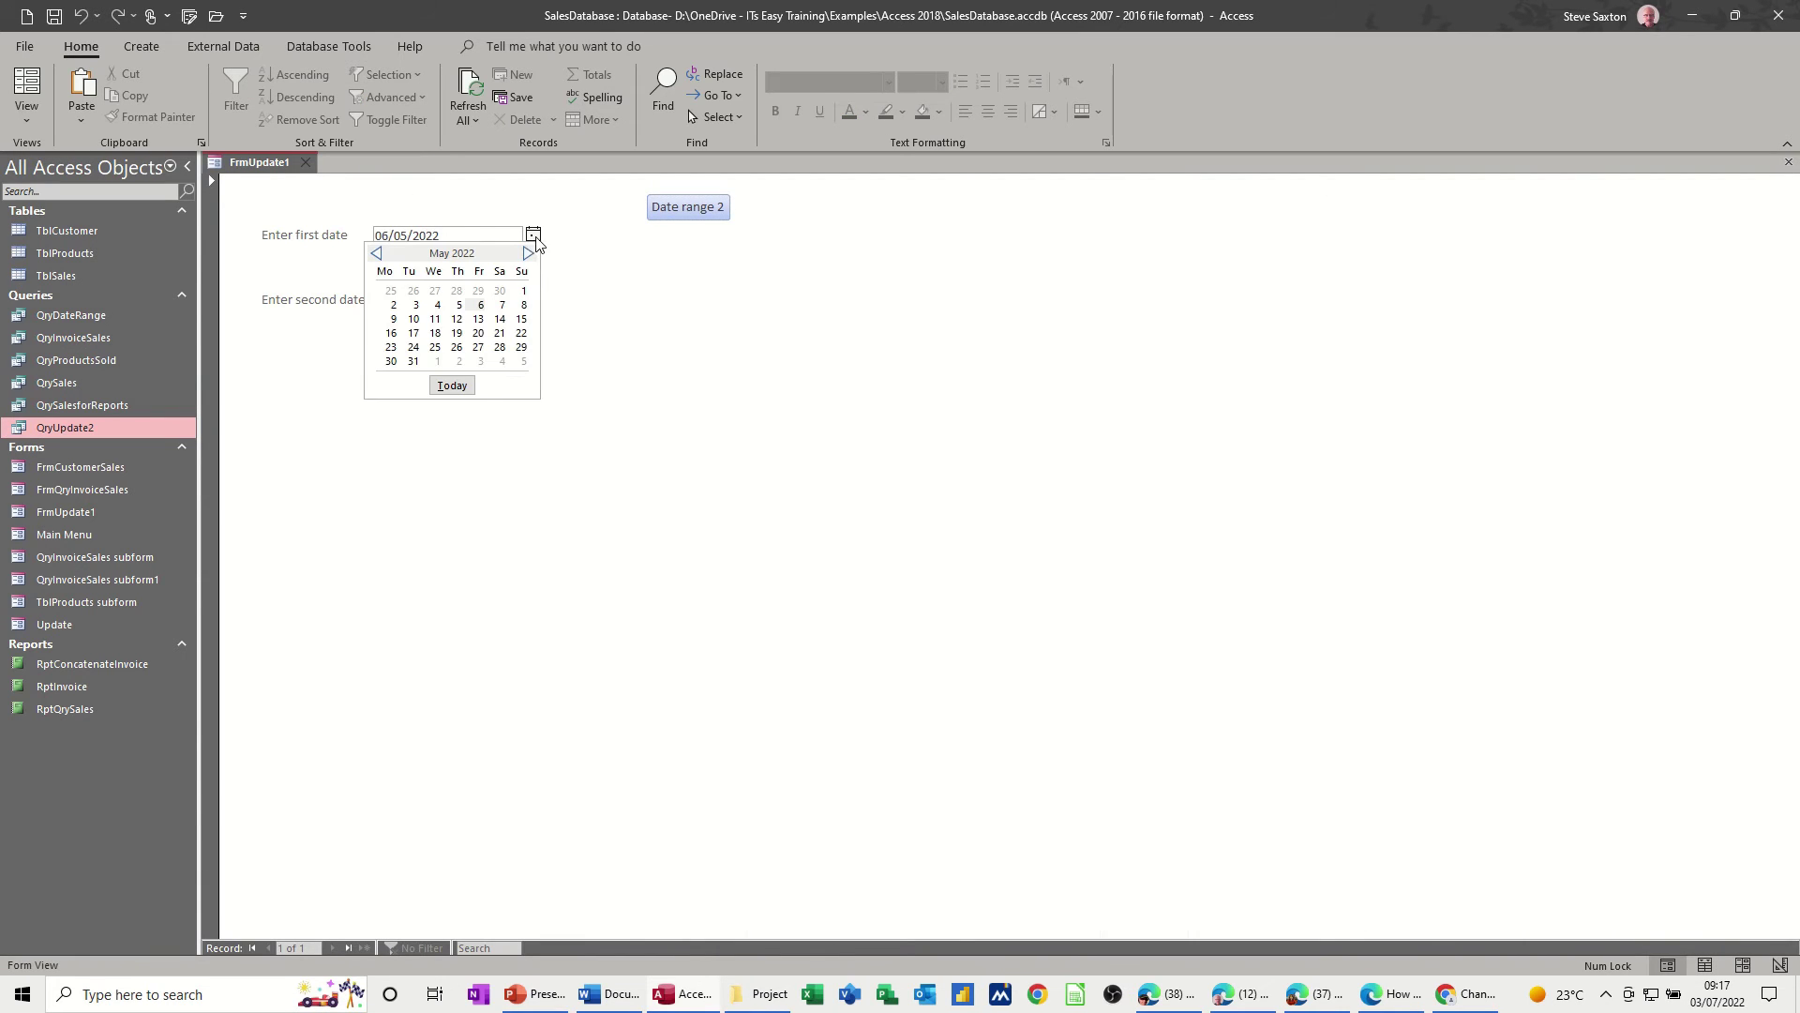
{"action": "left_click", "coordinate": [391, 333]}
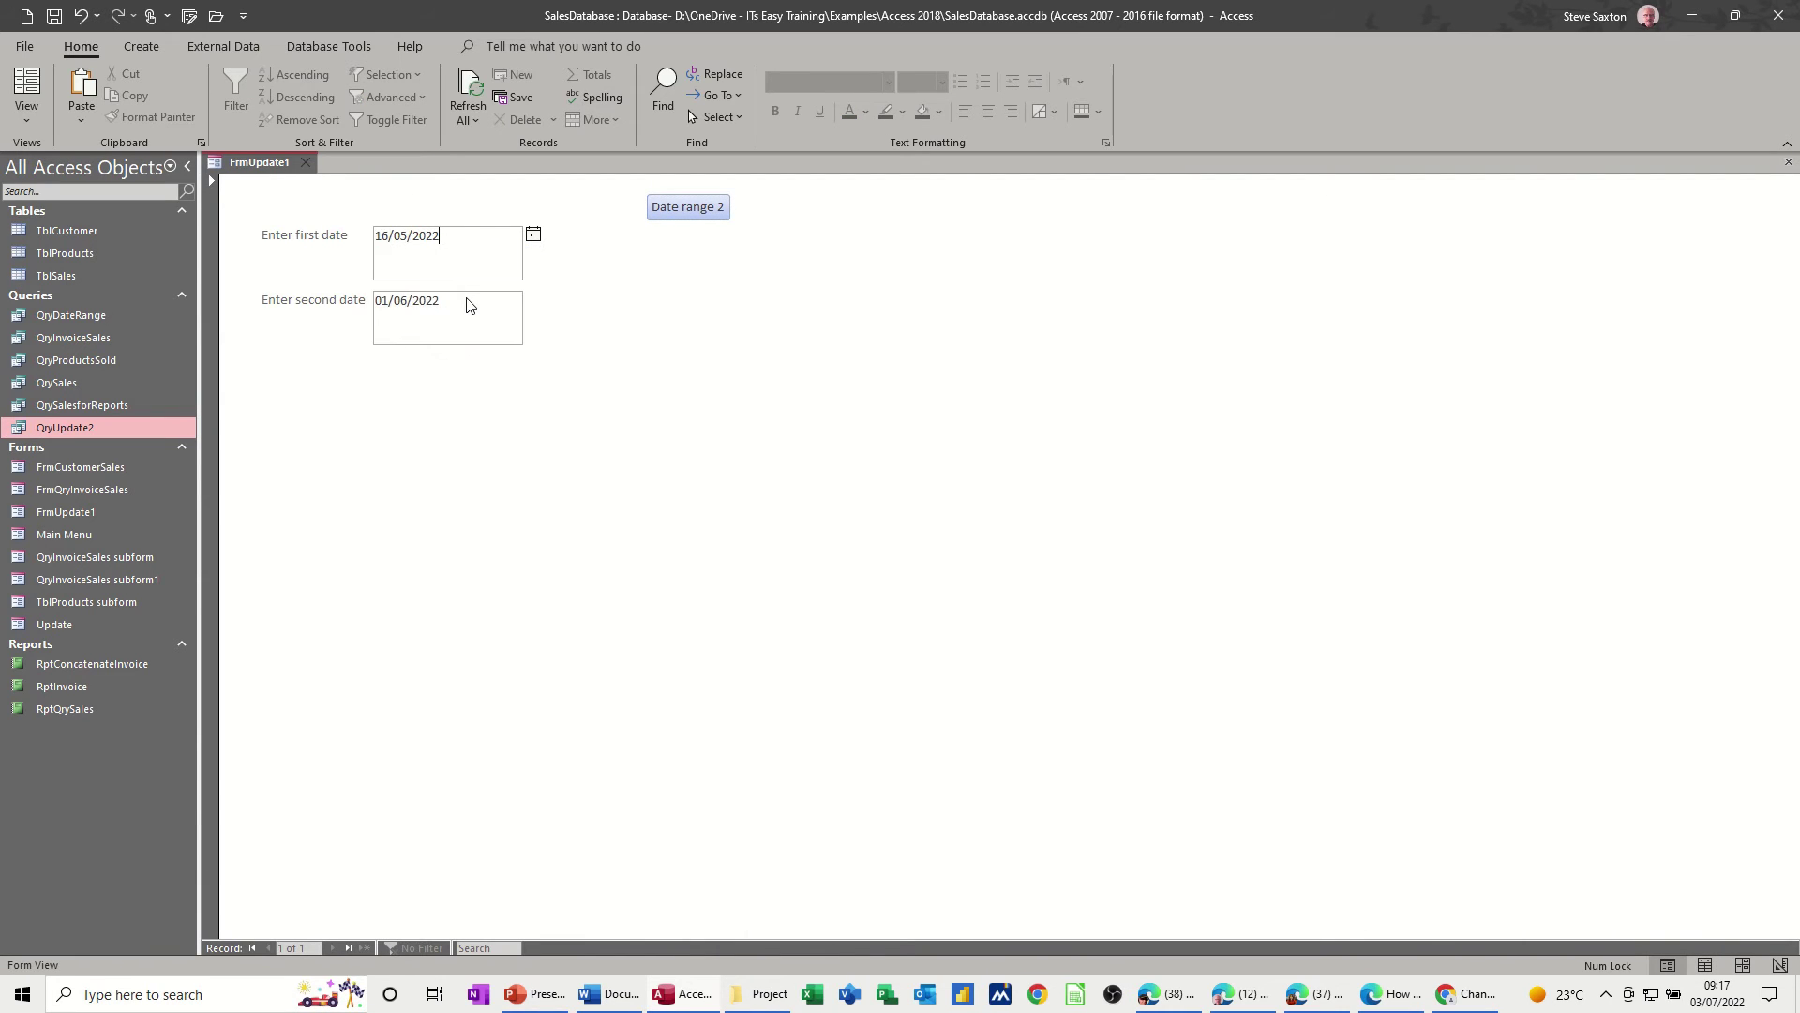
{"action": "left_click", "coordinate": [671, 208]}
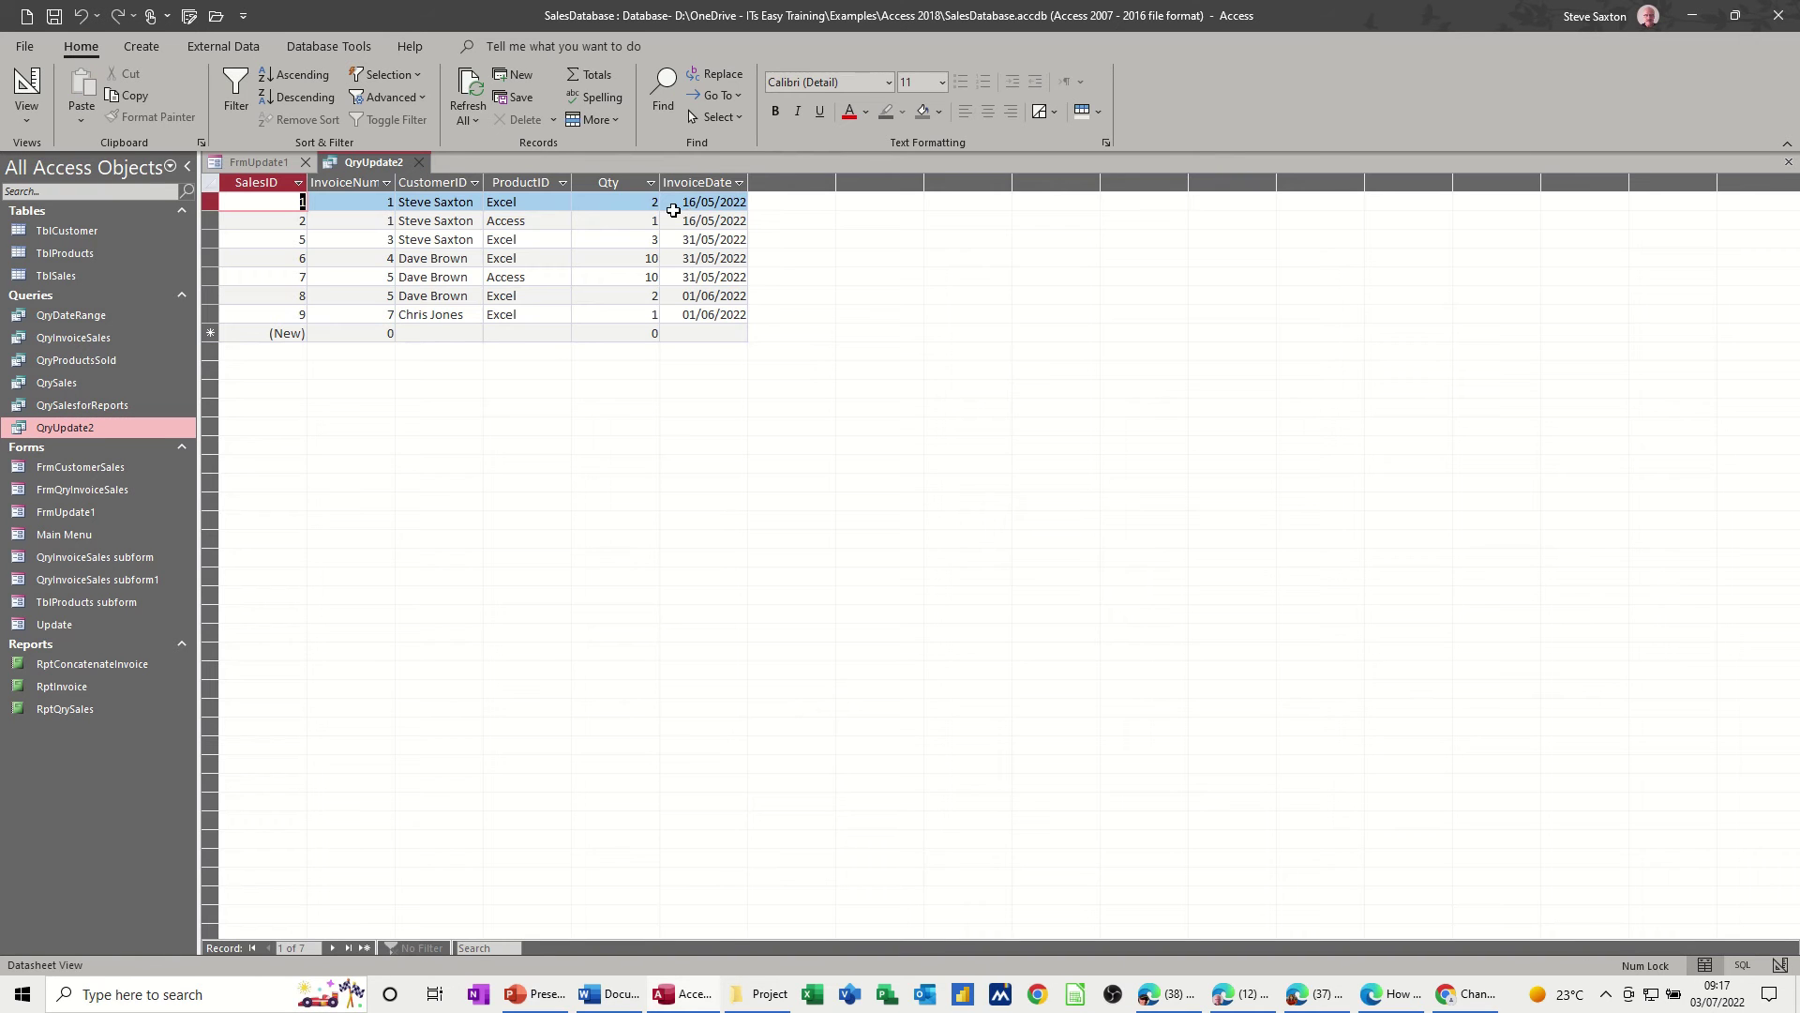
{"action": "left_click", "coordinate": [419, 163]}
- Change the first date to 24/05/2022 and rerun the query
{"action": "left_click", "coordinate": [460, 258]}
{"action": "left_click", "coordinate": [534, 235]}
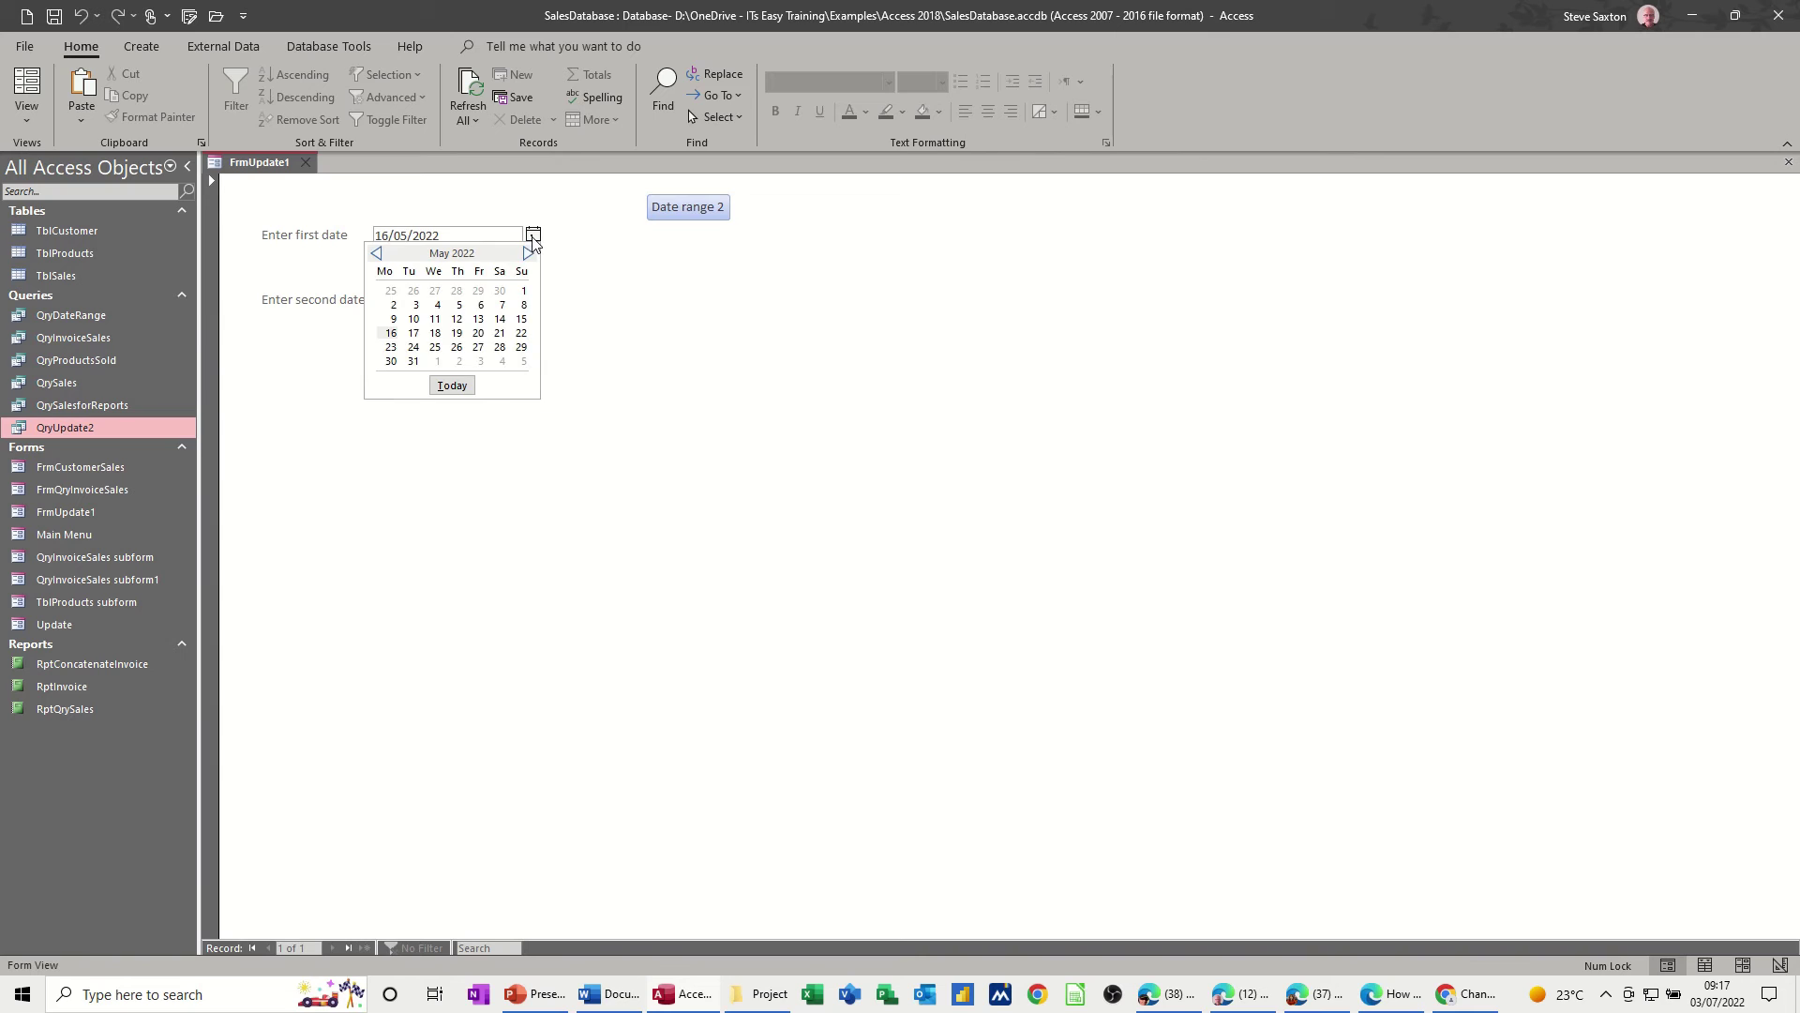
{"action": "left_click", "coordinate": [414, 347]}
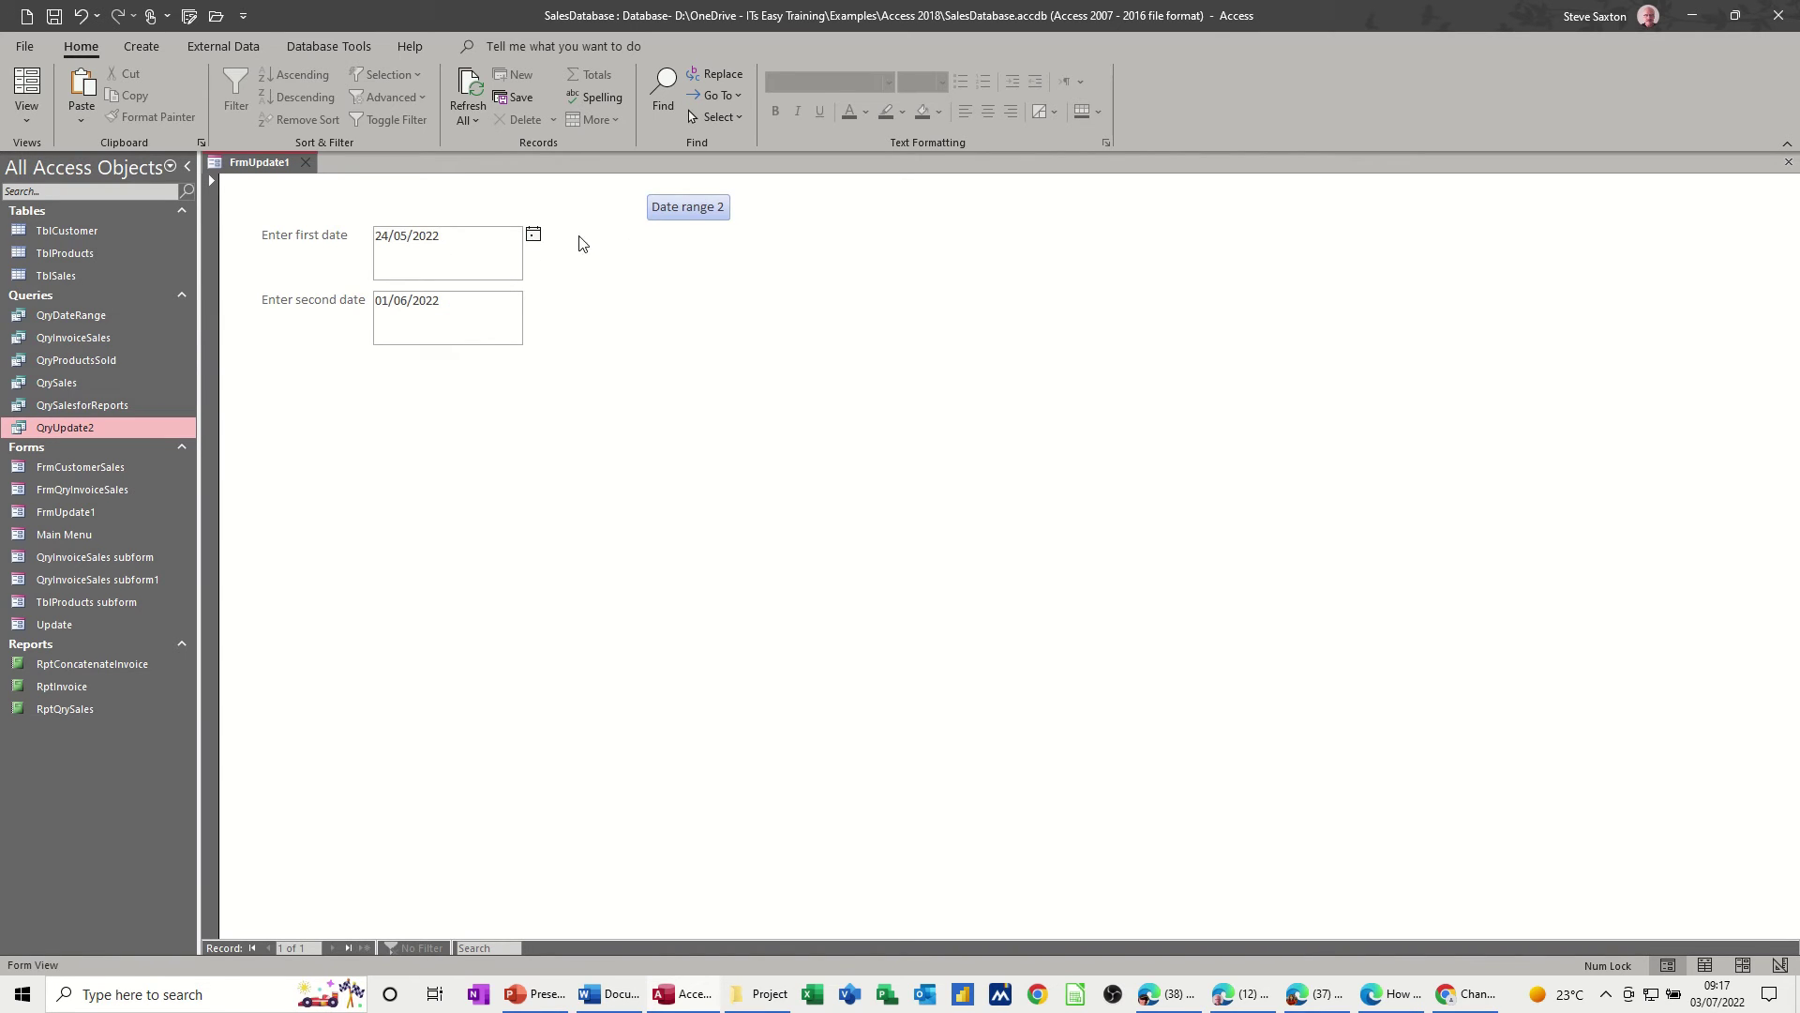
{"action": "left_click", "coordinate": [677, 210]}
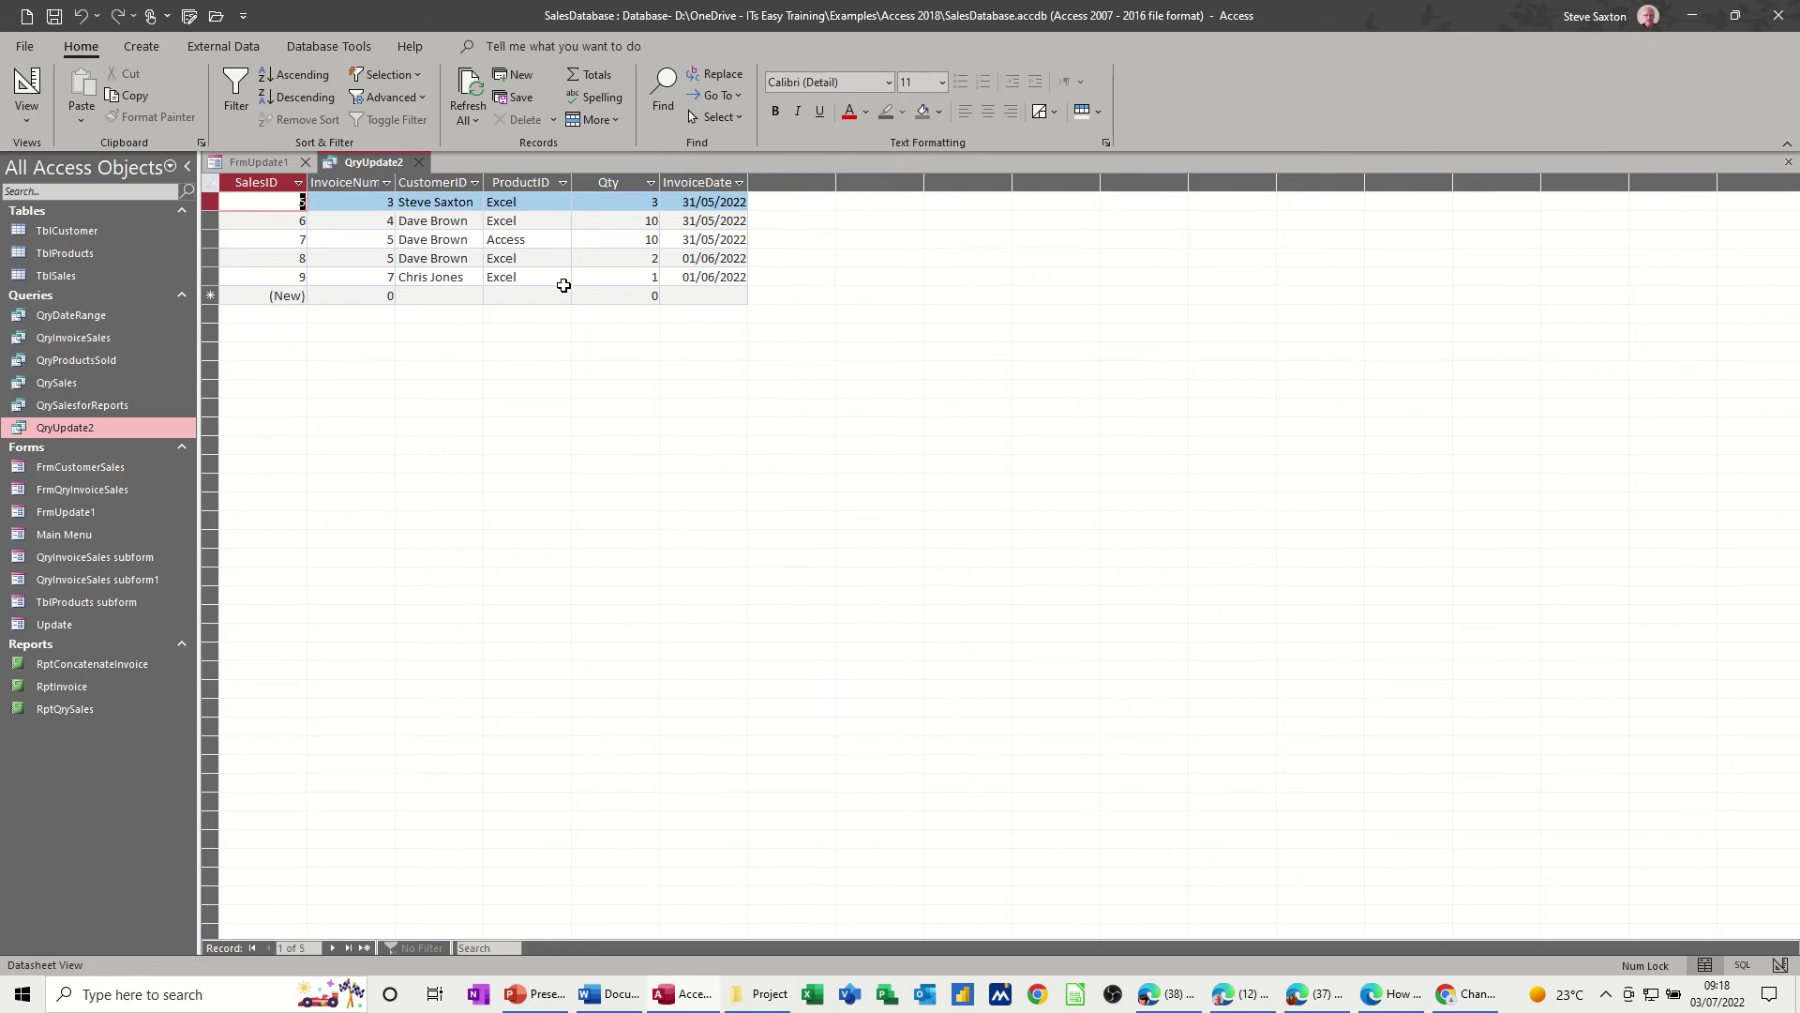
{"action": "left_click", "coordinate": [423, 162]}
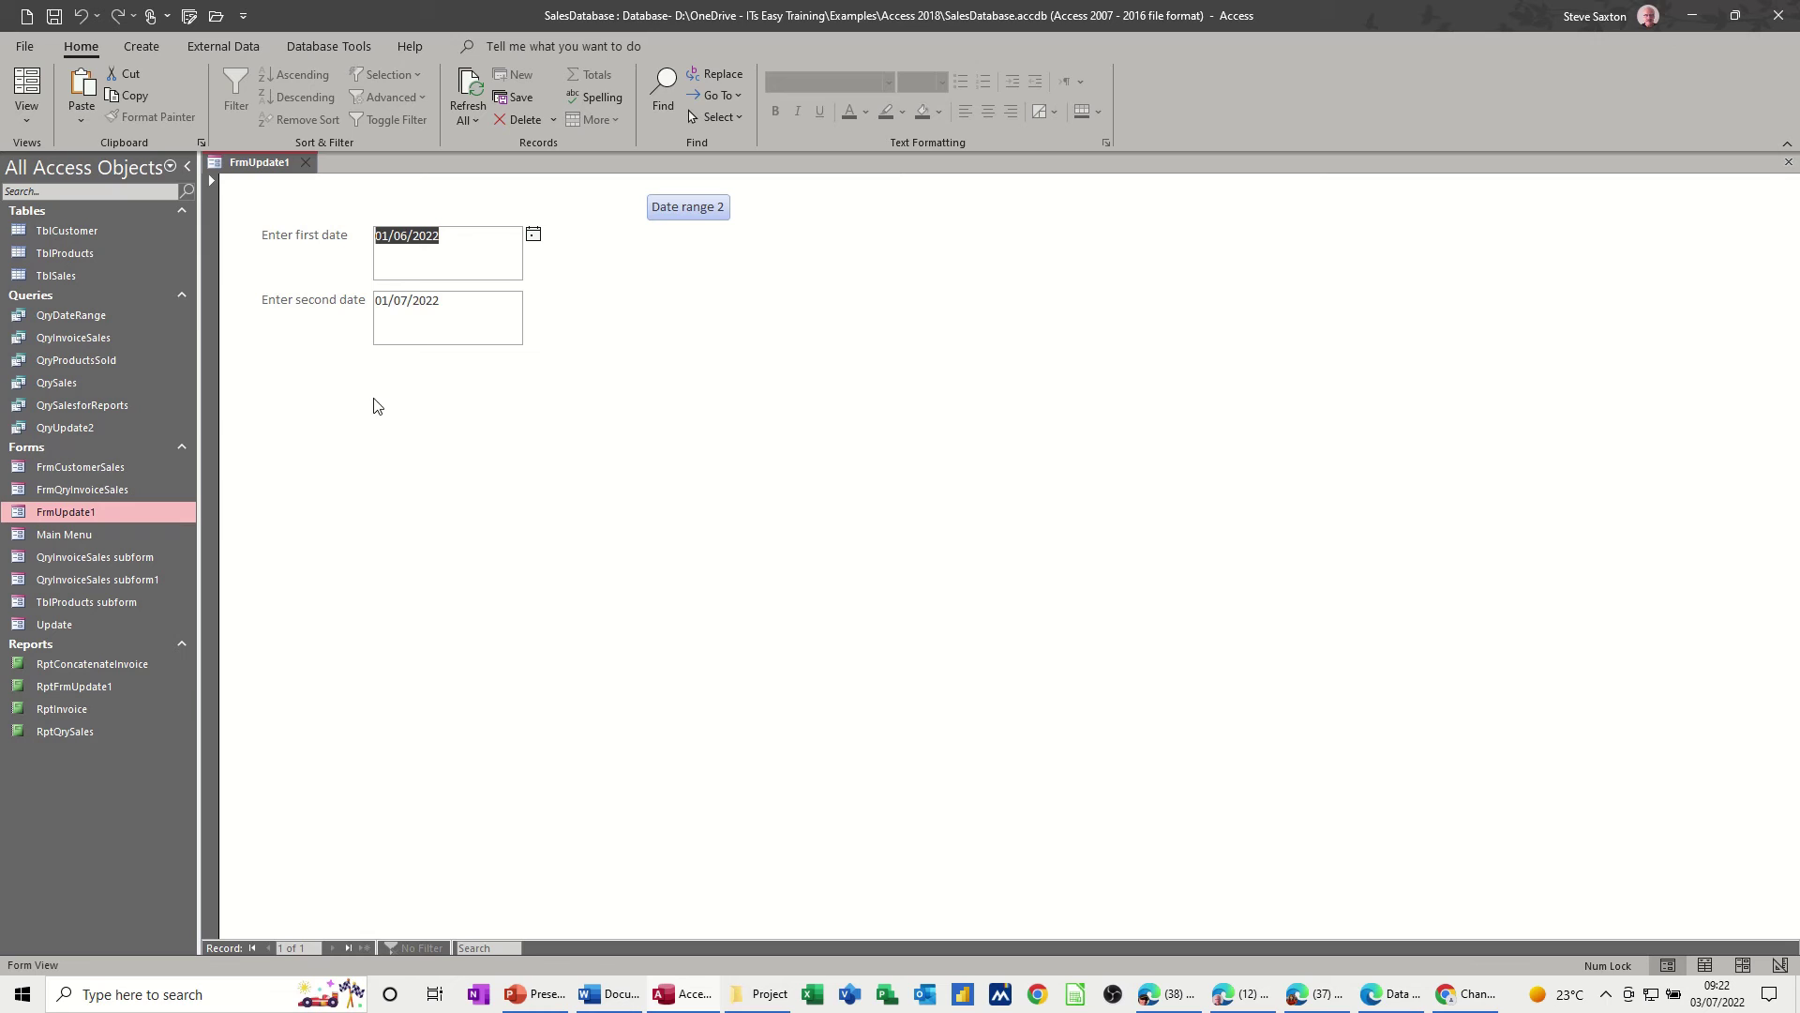
- Open QryUpdate2 and build a quick report from it with Create > Report
{"action": "left_click", "coordinate": [86, 428]}
{"action": "double_click", "coordinate": [87, 428]}
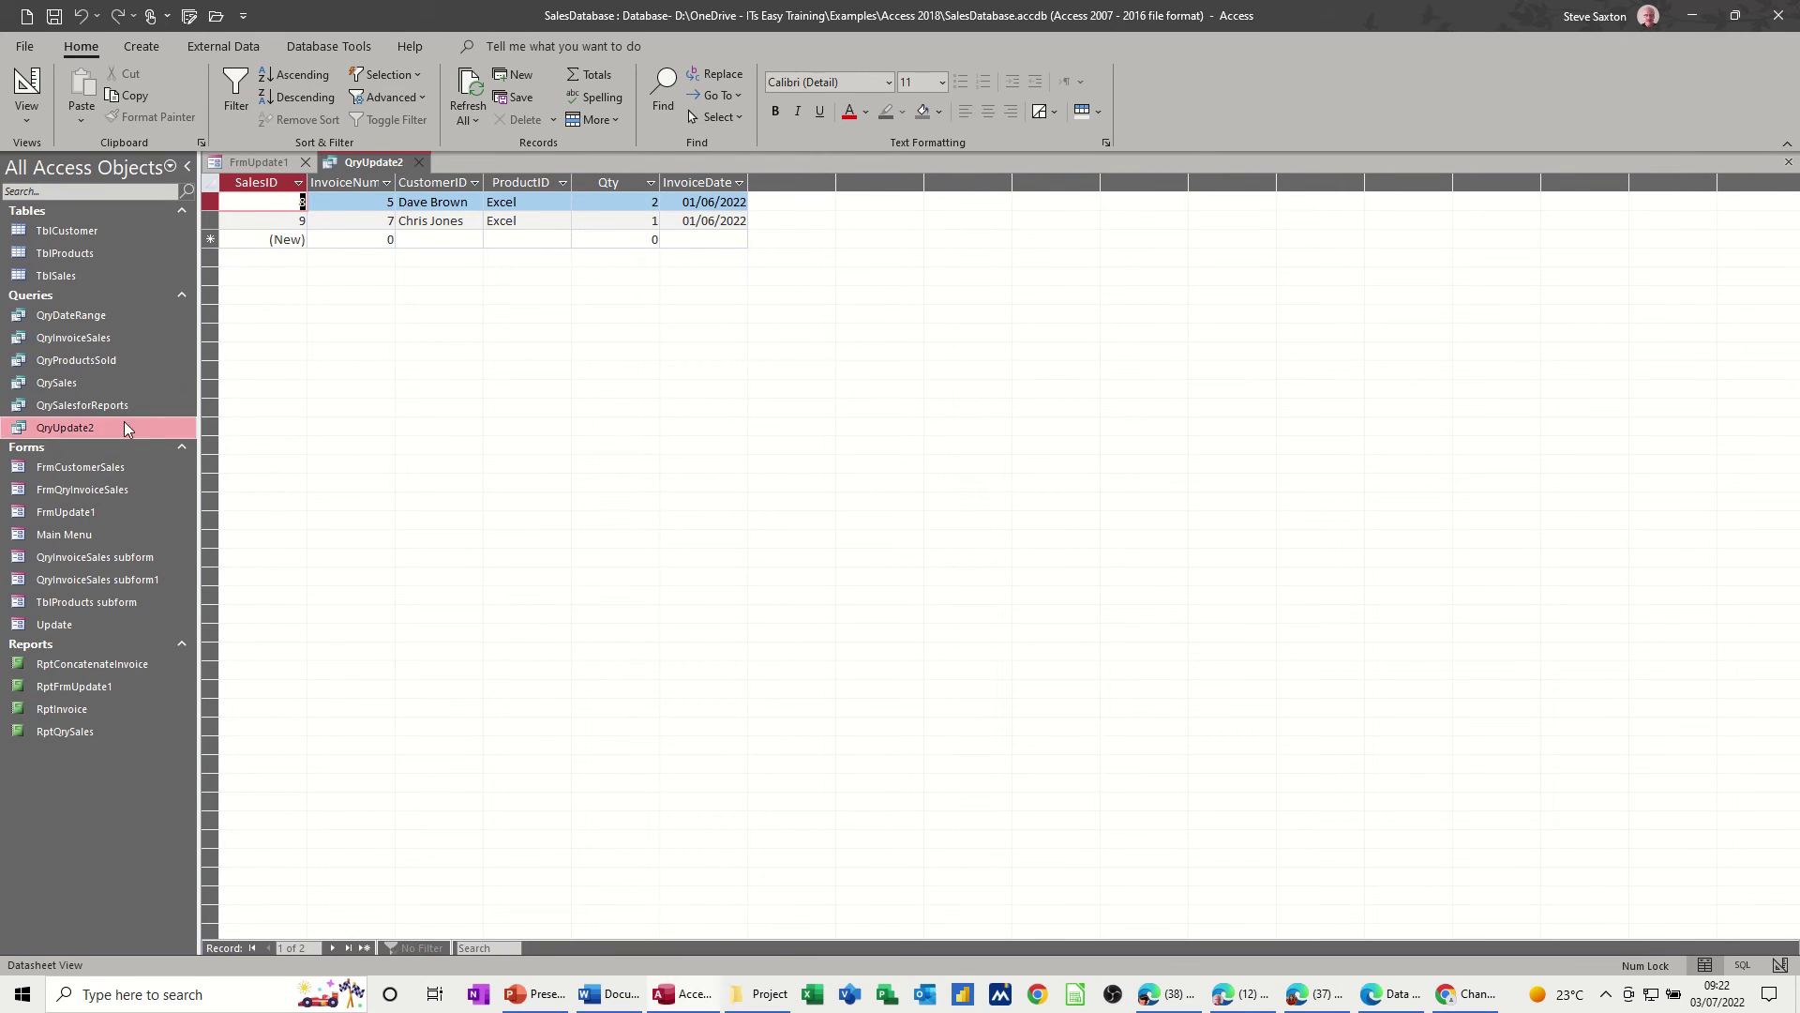
{"action": "left_click", "coordinate": [141, 46]}
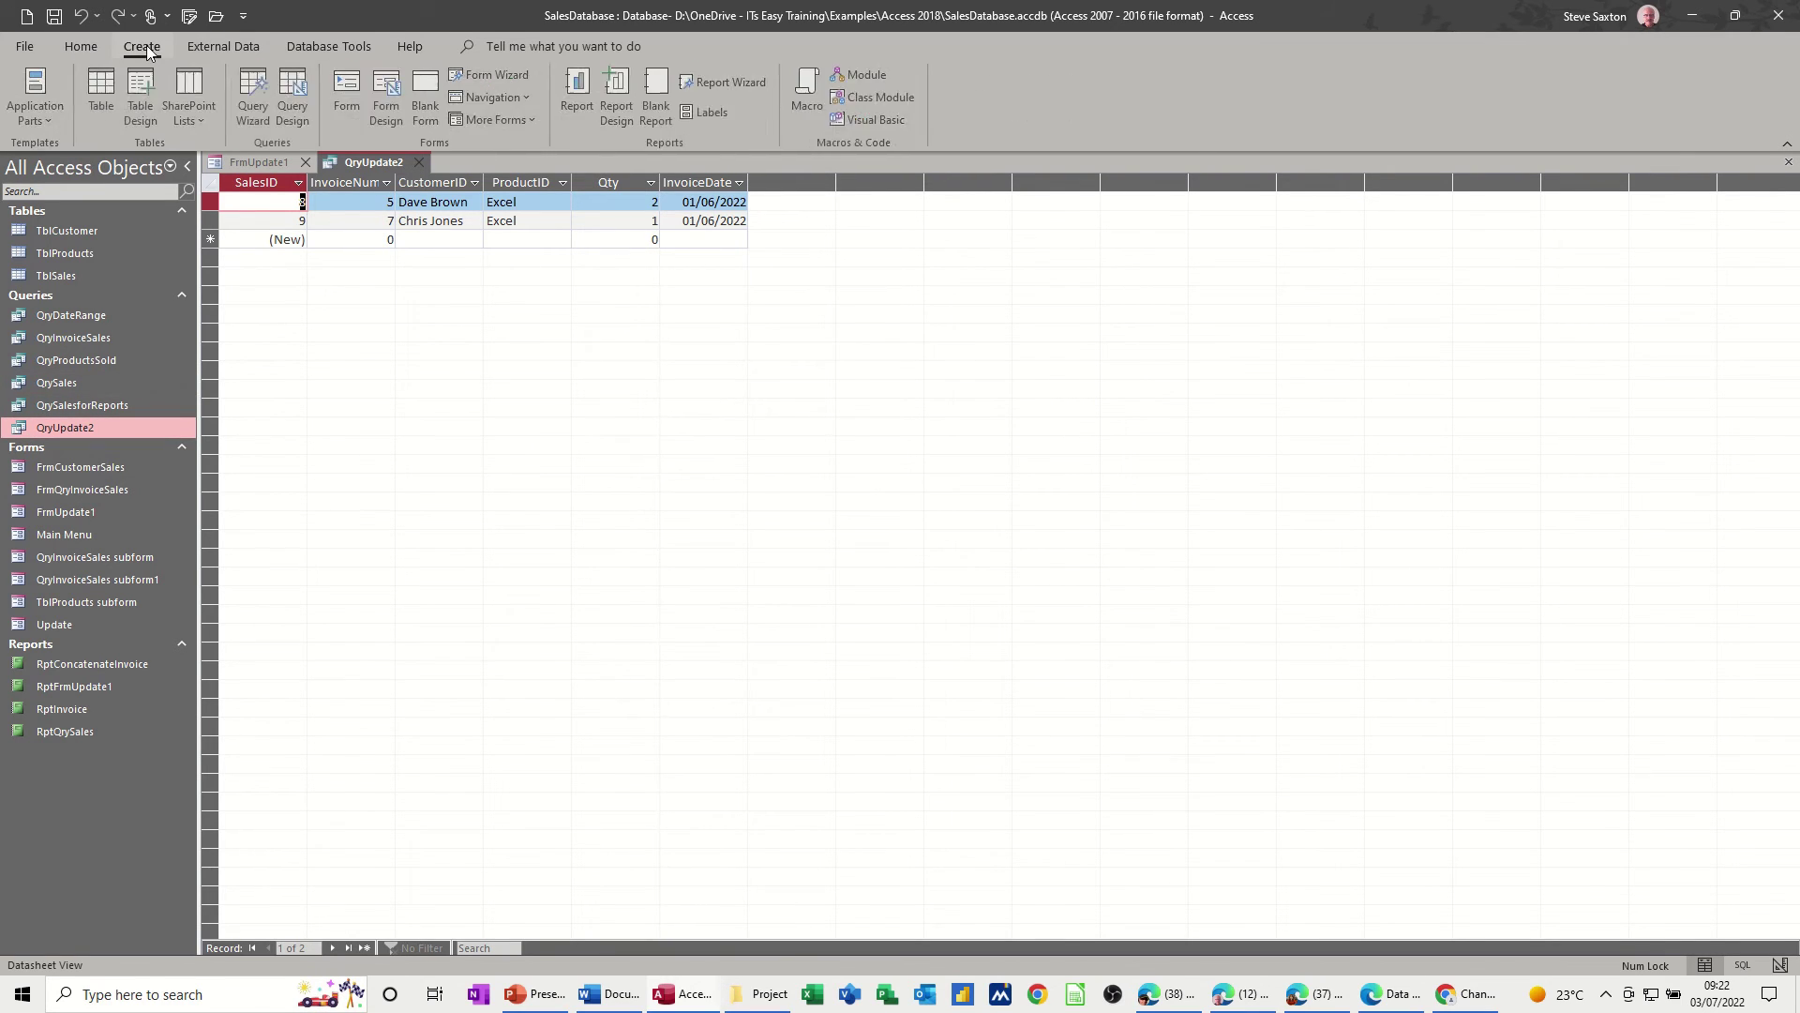
{"action": "left_click", "coordinate": [579, 89]}
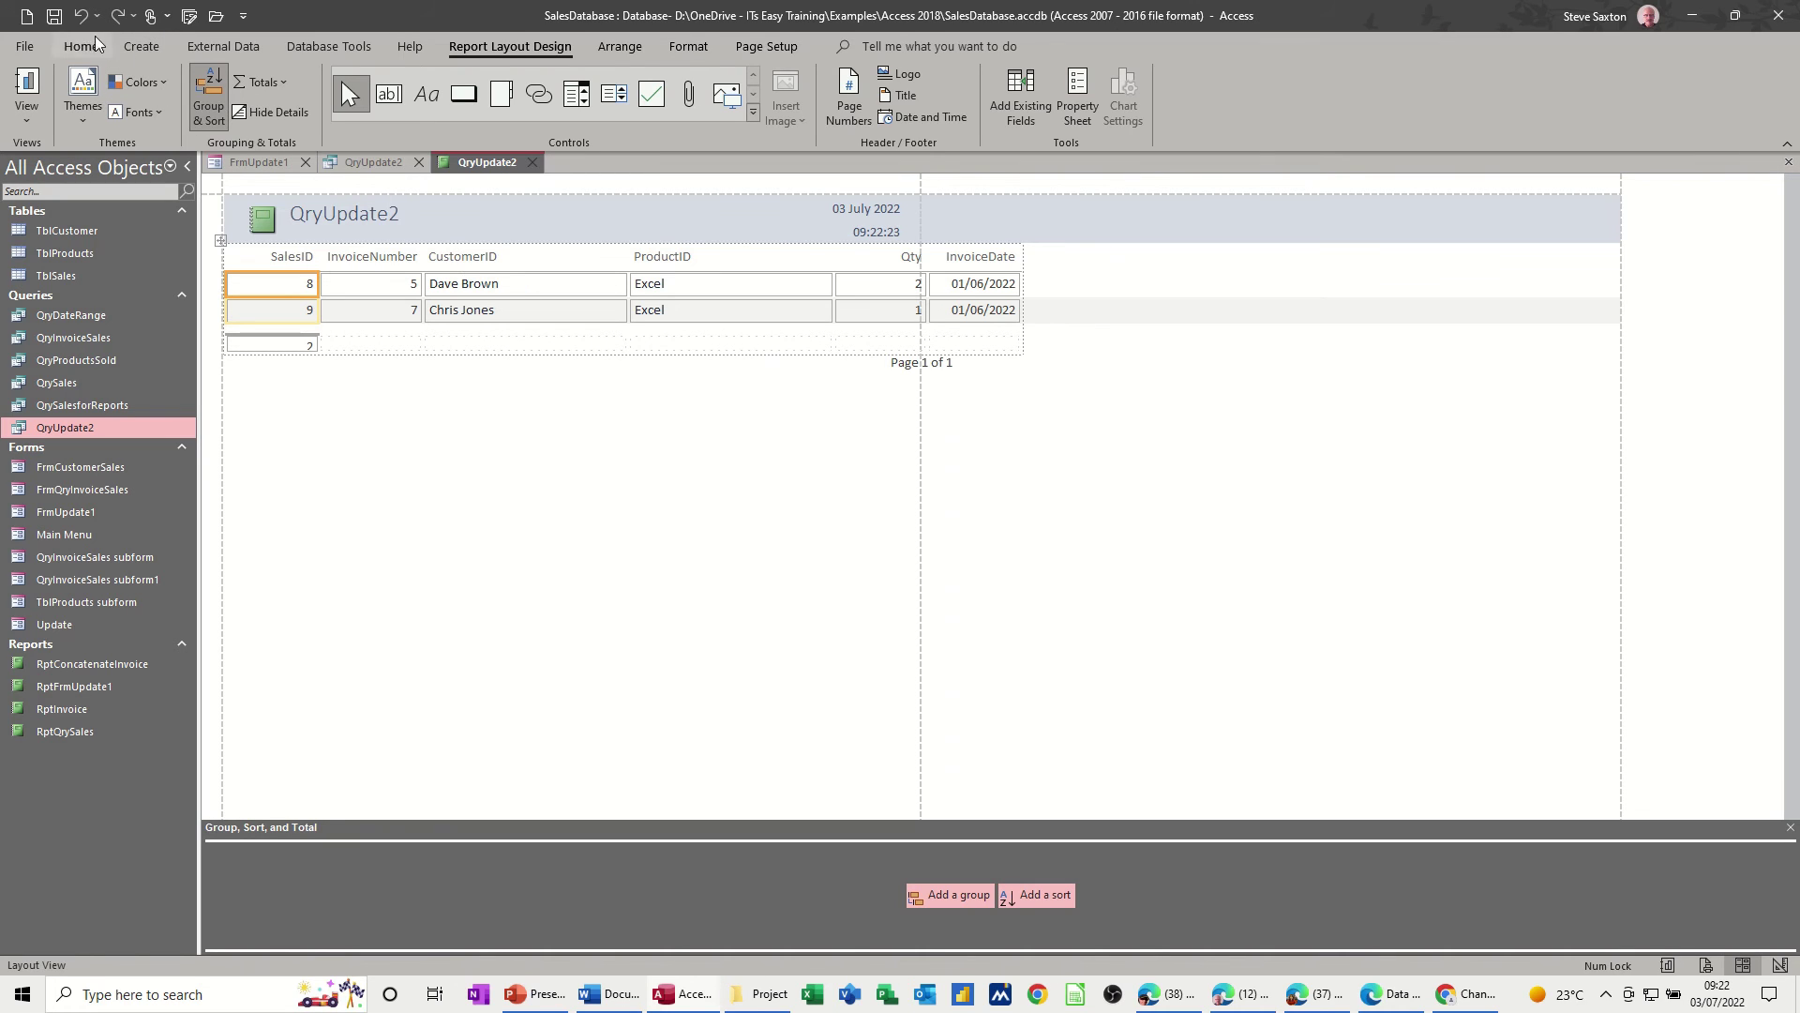
- Save the new report as RptQryUpdate2
{"action": "left_click", "coordinate": [53, 16]}
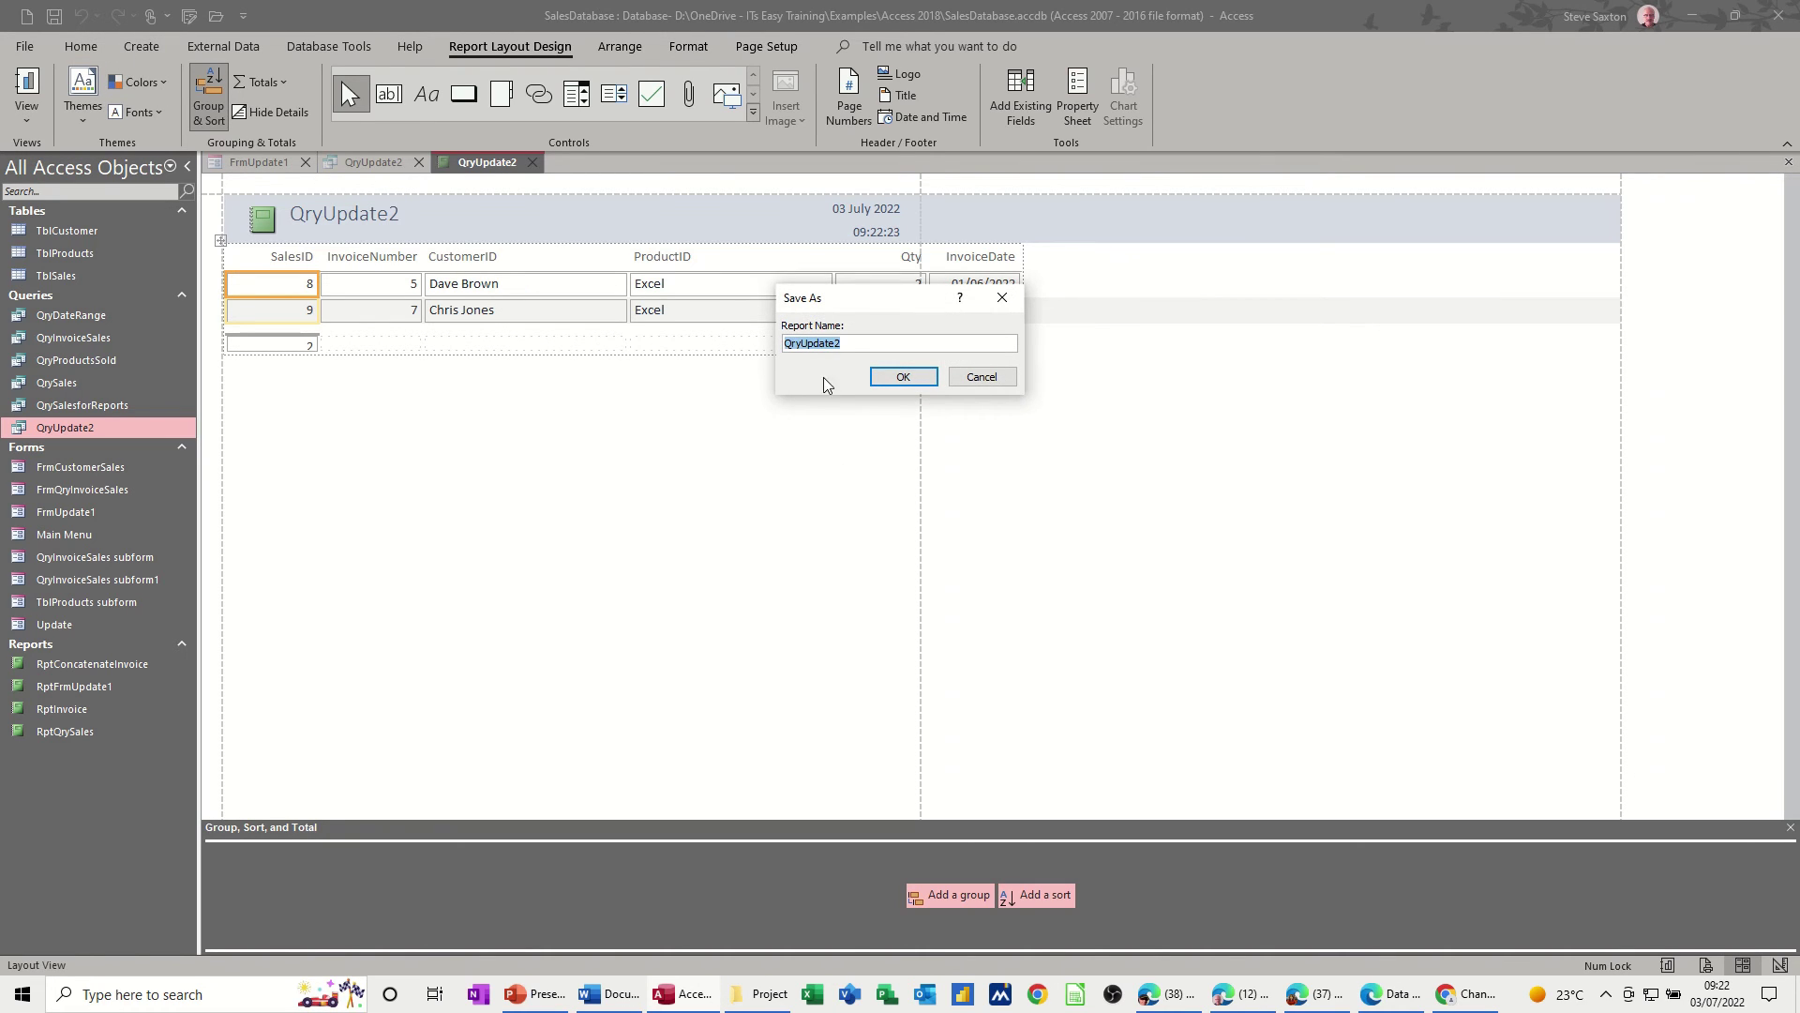
{"action": "key", "text": "Home"}
{"action": "type", "text": "Rpt"}
{"action": "left_click", "coordinate": [903, 378]}
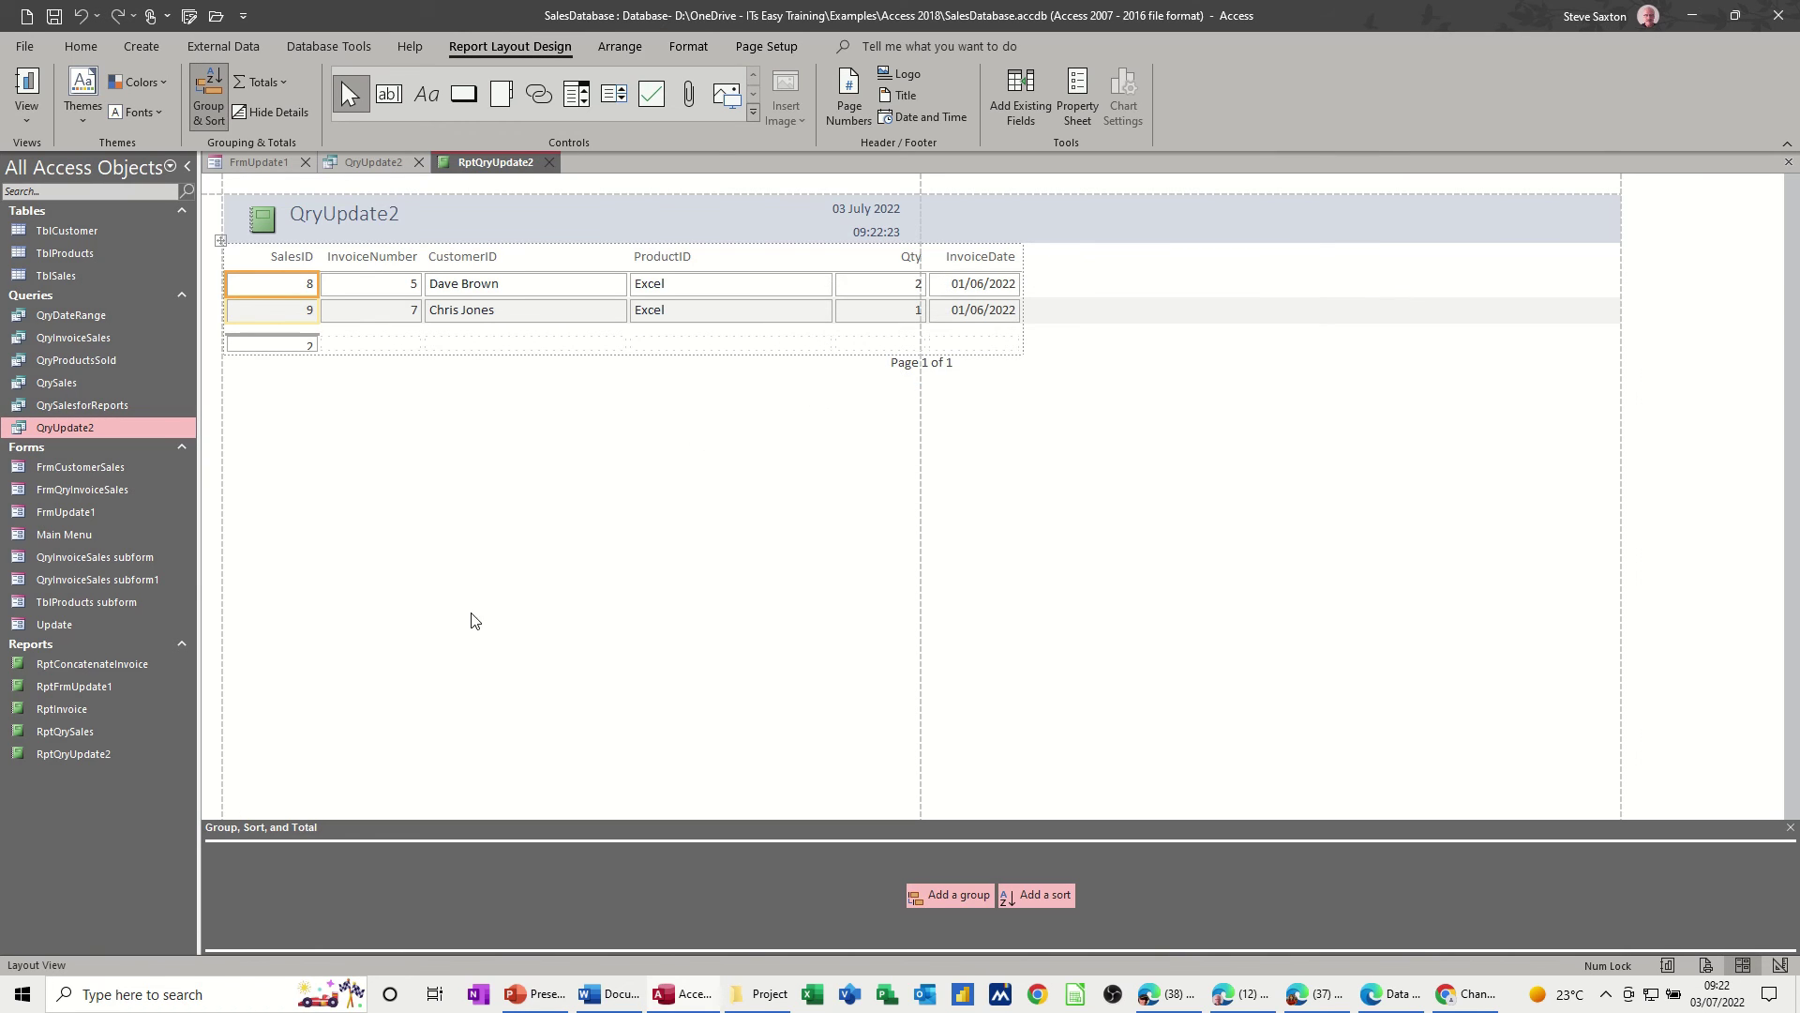
- Close the report and query, and switch FrmUpdate1 to Design View
{"action": "left_click", "coordinate": [549, 162]}
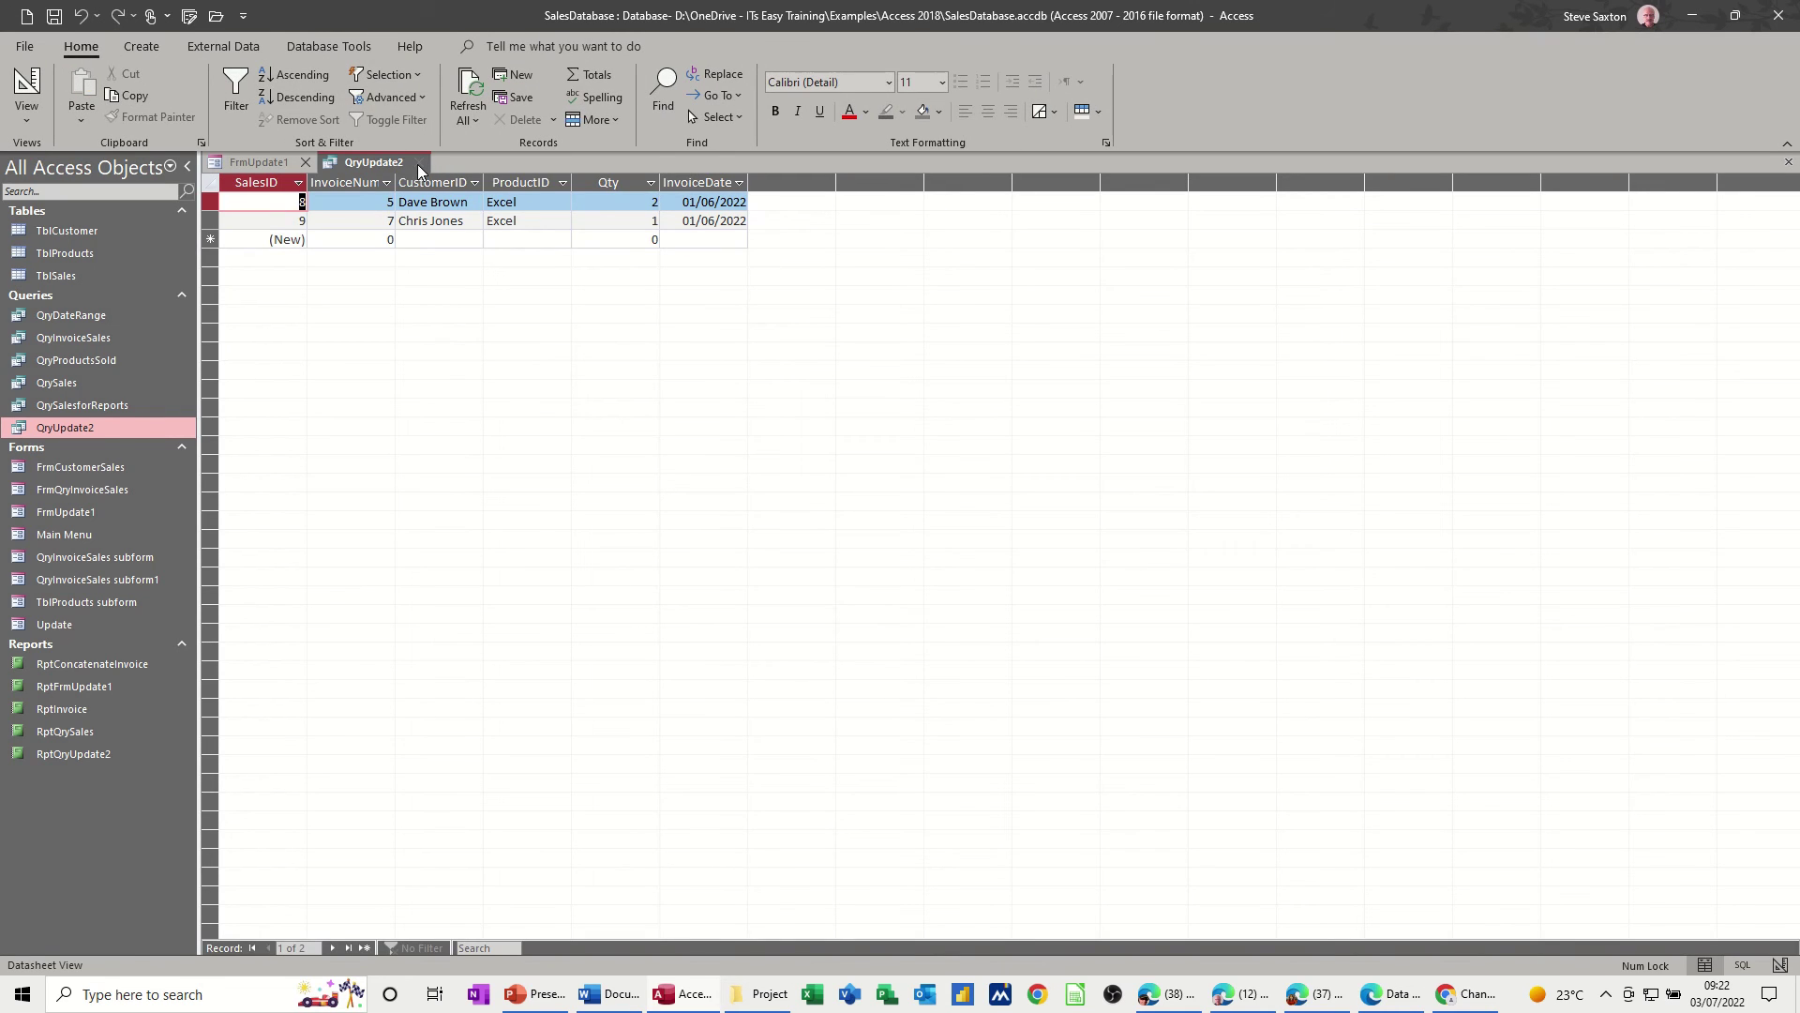
{"action": "left_click", "coordinate": [418, 165]}
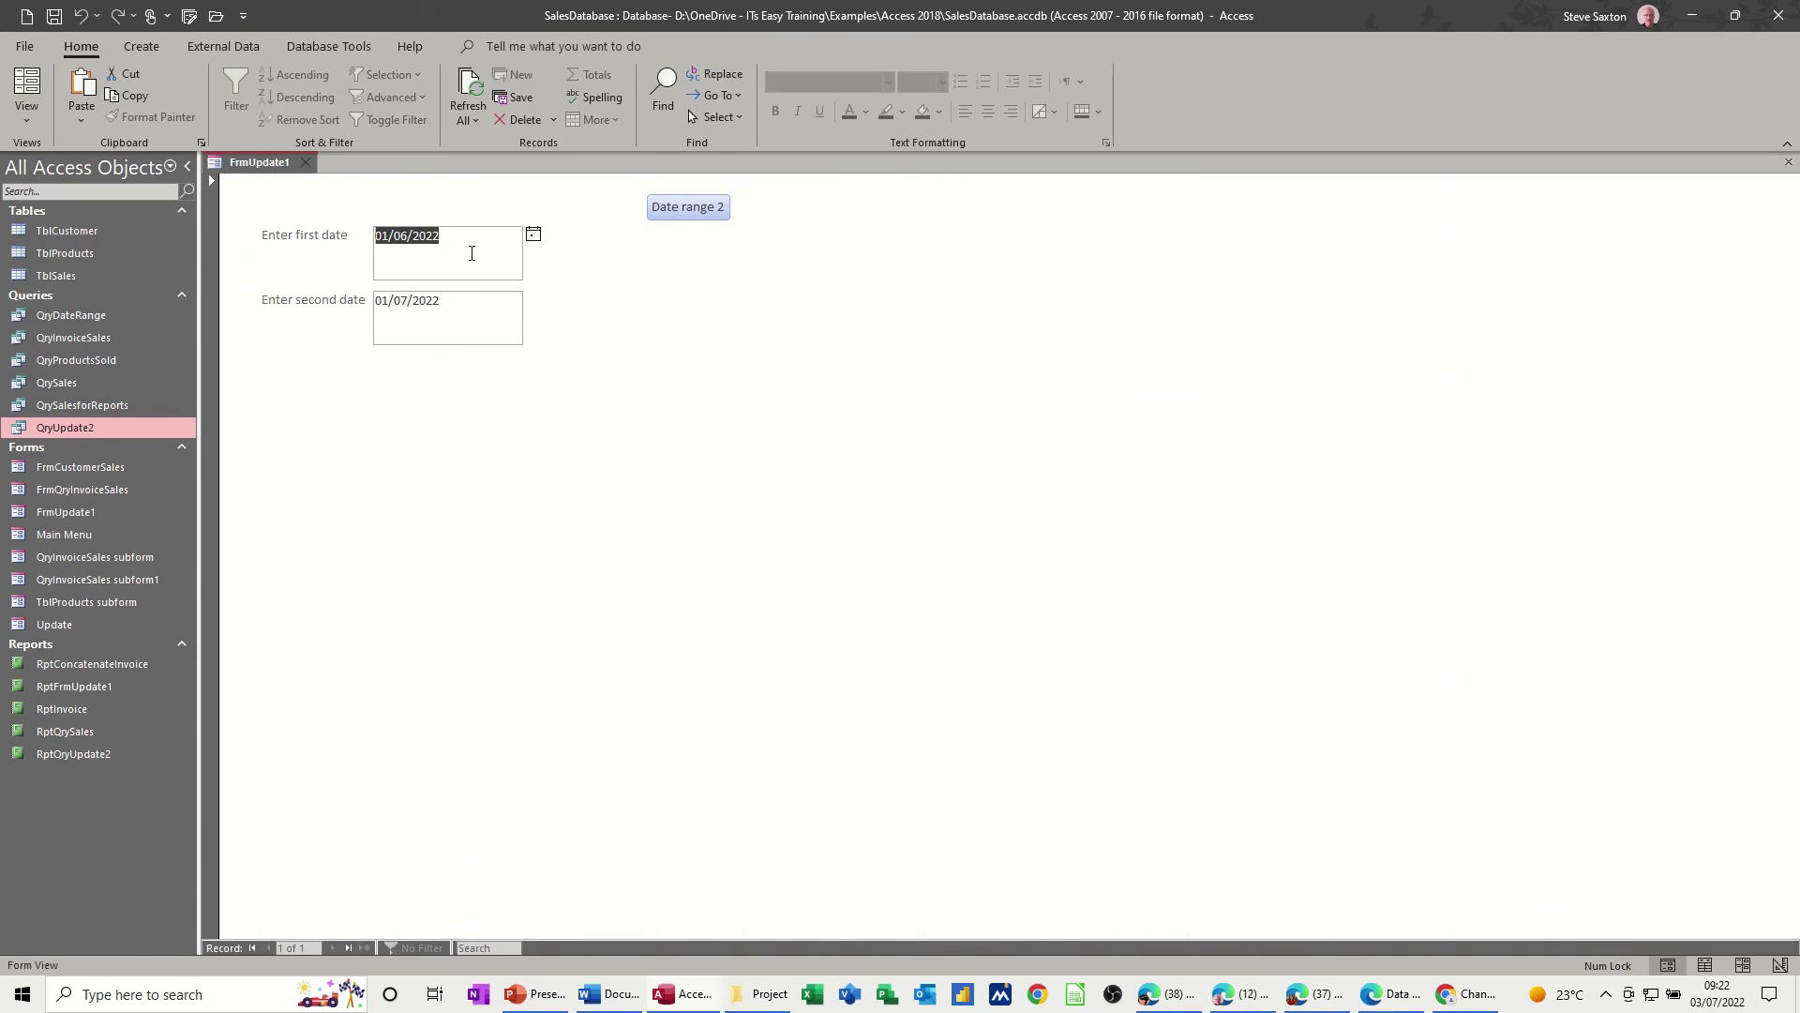
{"action": "left_click", "coordinate": [27, 108]}
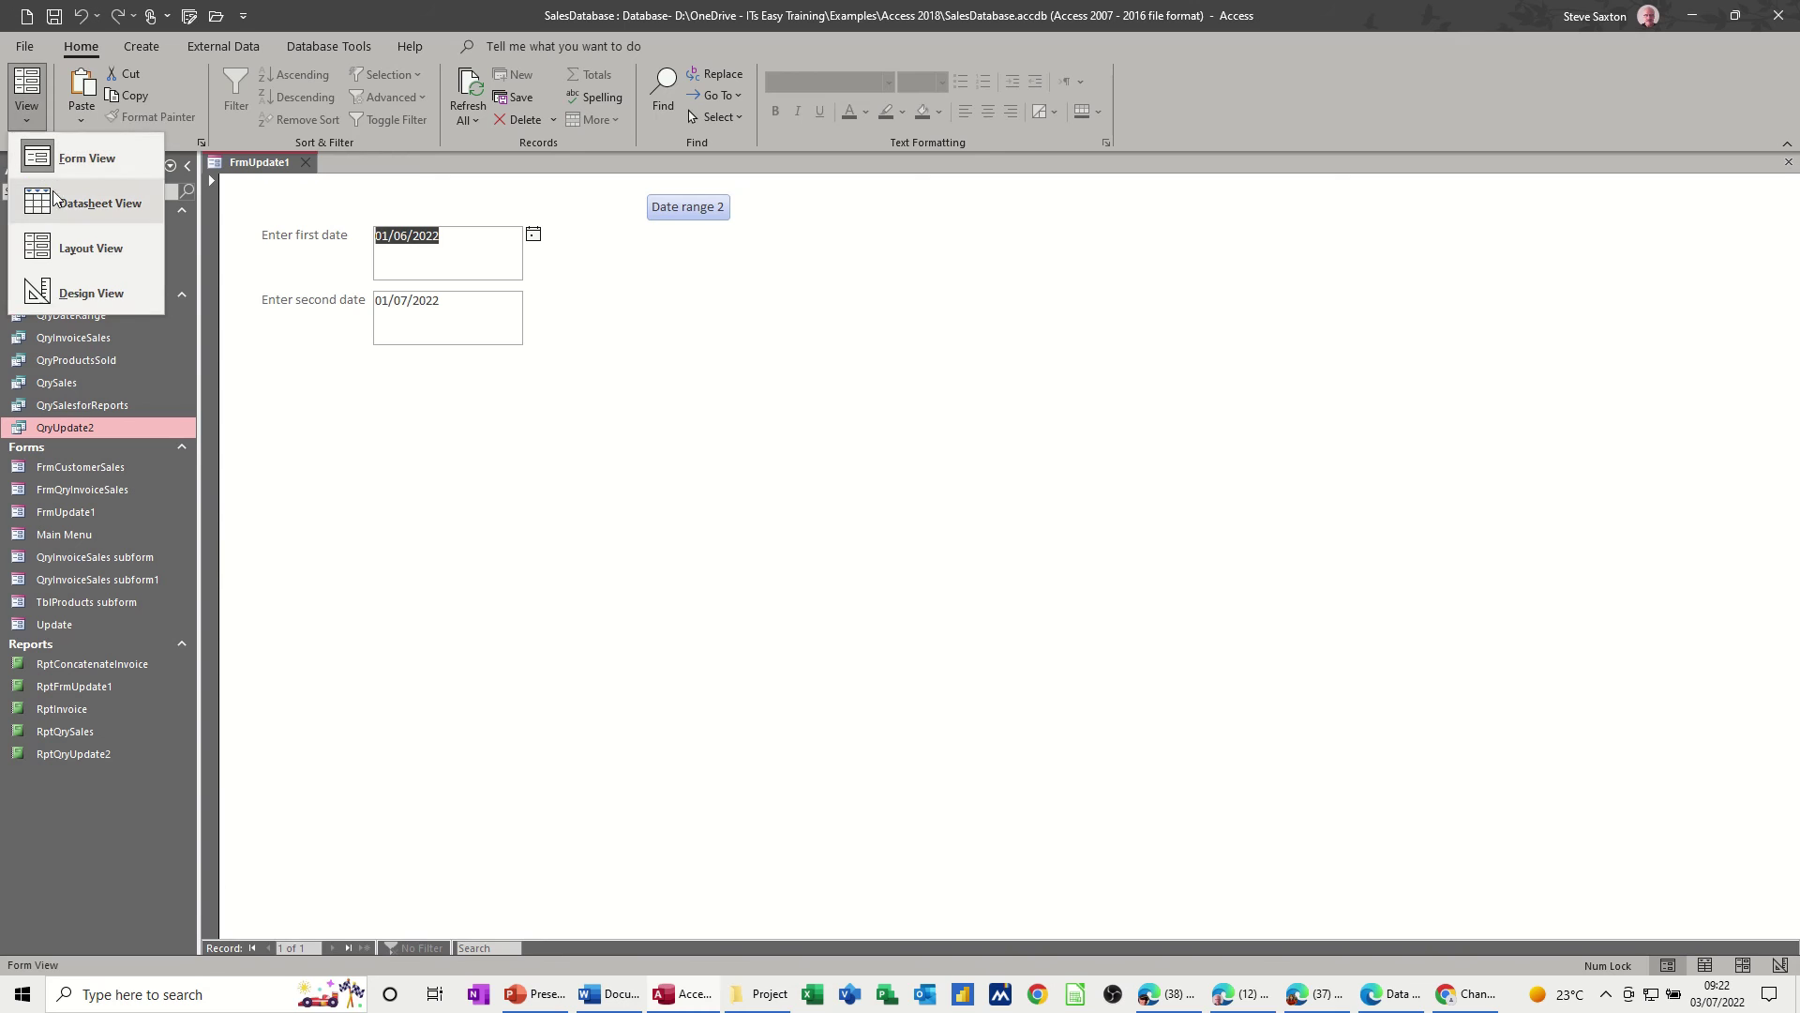
{"action": "left_click", "coordinate": [75, 294]}
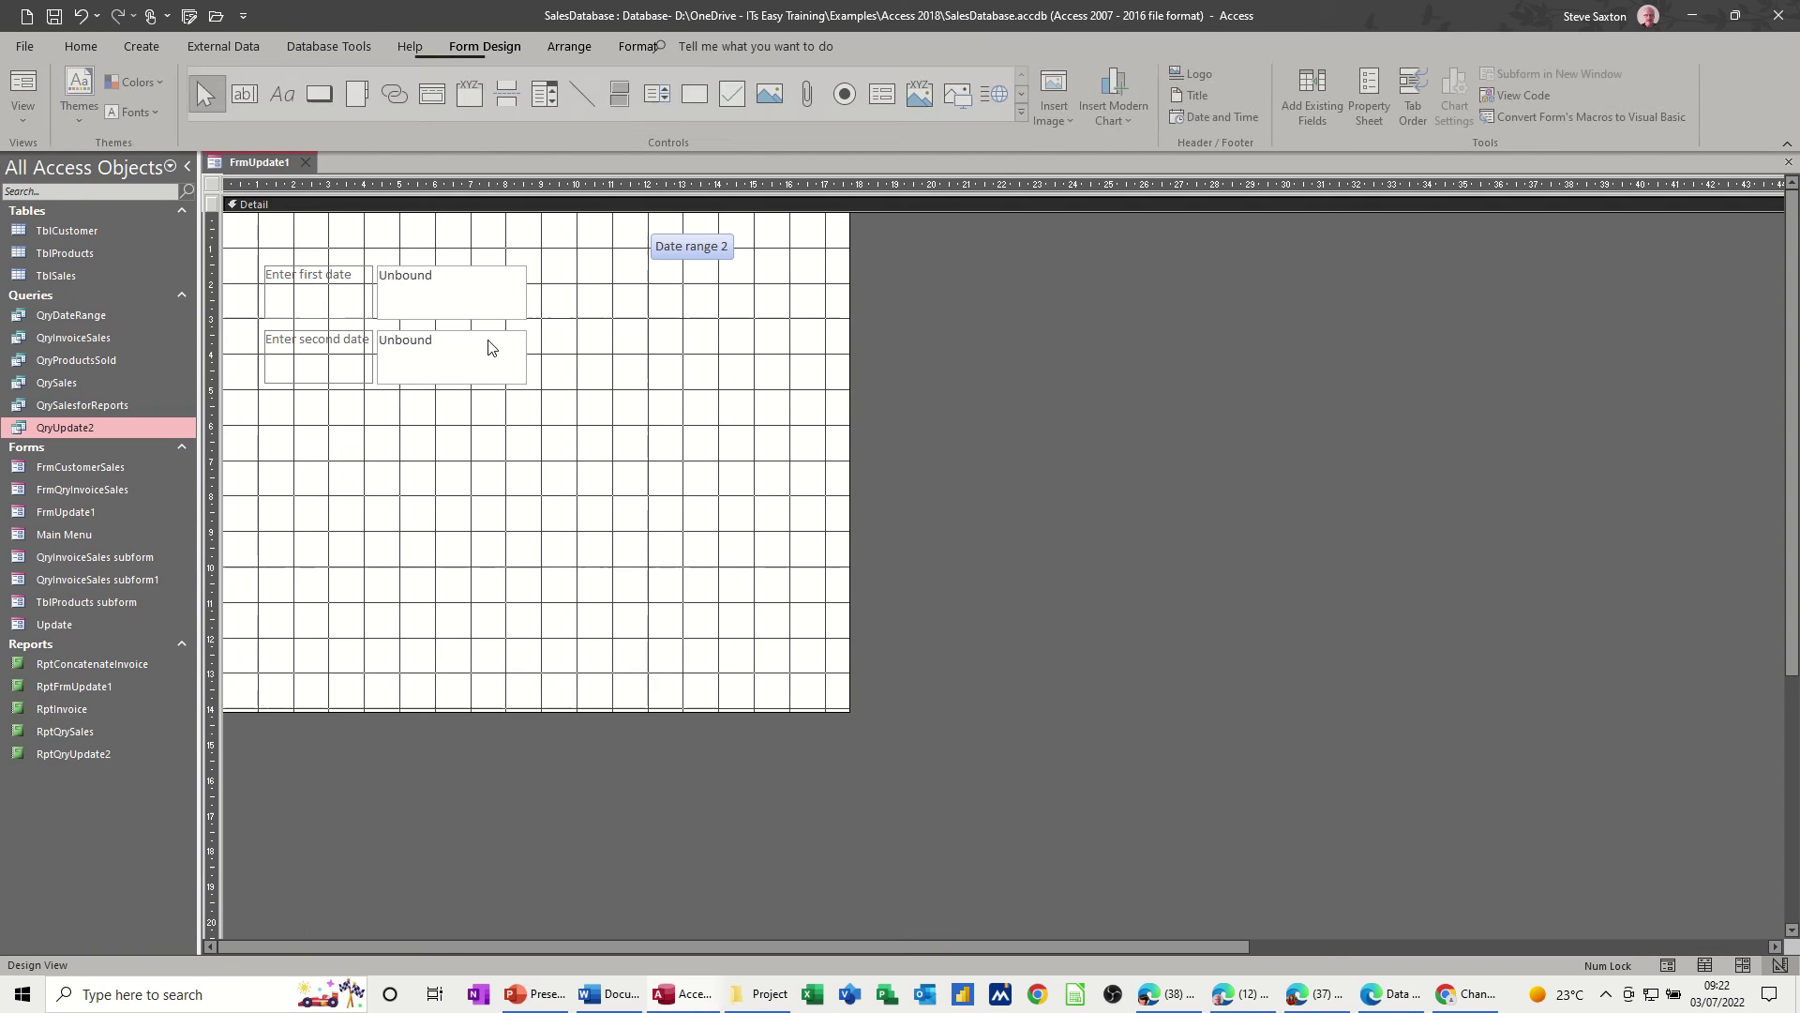
- Add a Preview Report button for RptQryUpdate2 captioned 'Update2', then return to Form view
{"action": "left_click", "coordinate": [324, 95]}
{"action": "left_click_drag", "start_coordinate": [647, 278], "coordinate": [737, 317]}
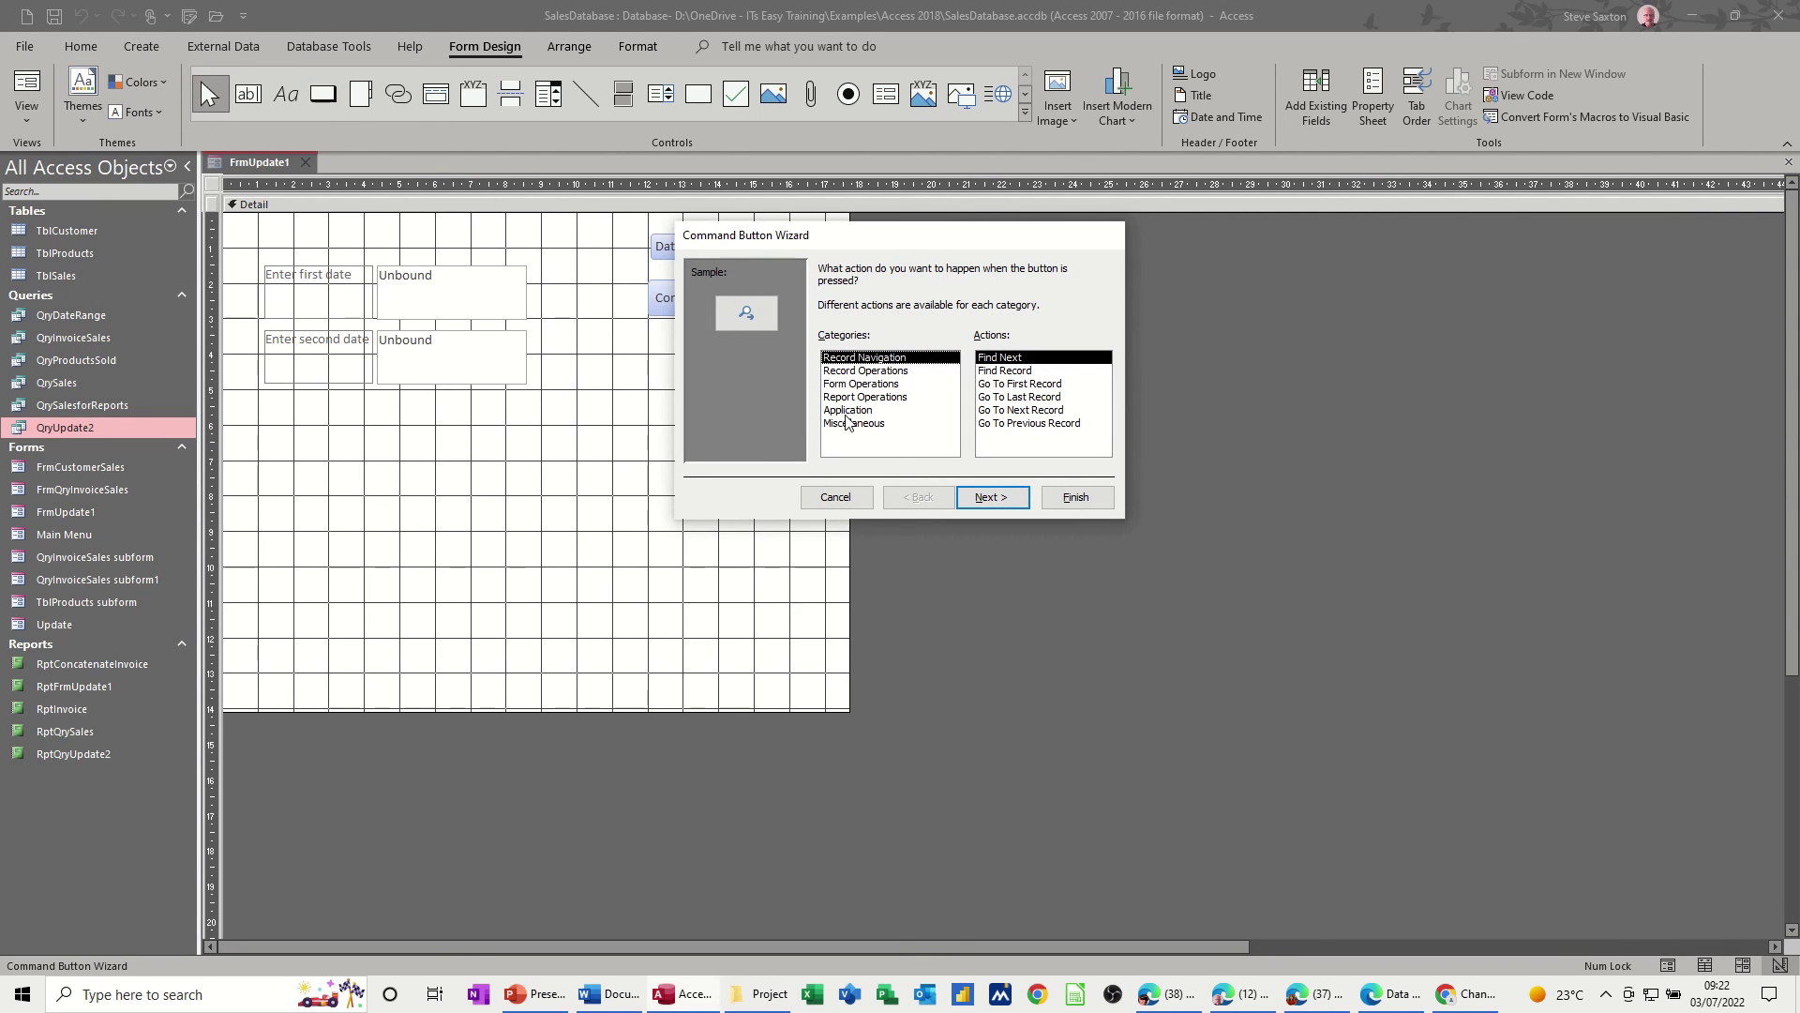
{"action": "left_click", "coordinate": [877, 398]}
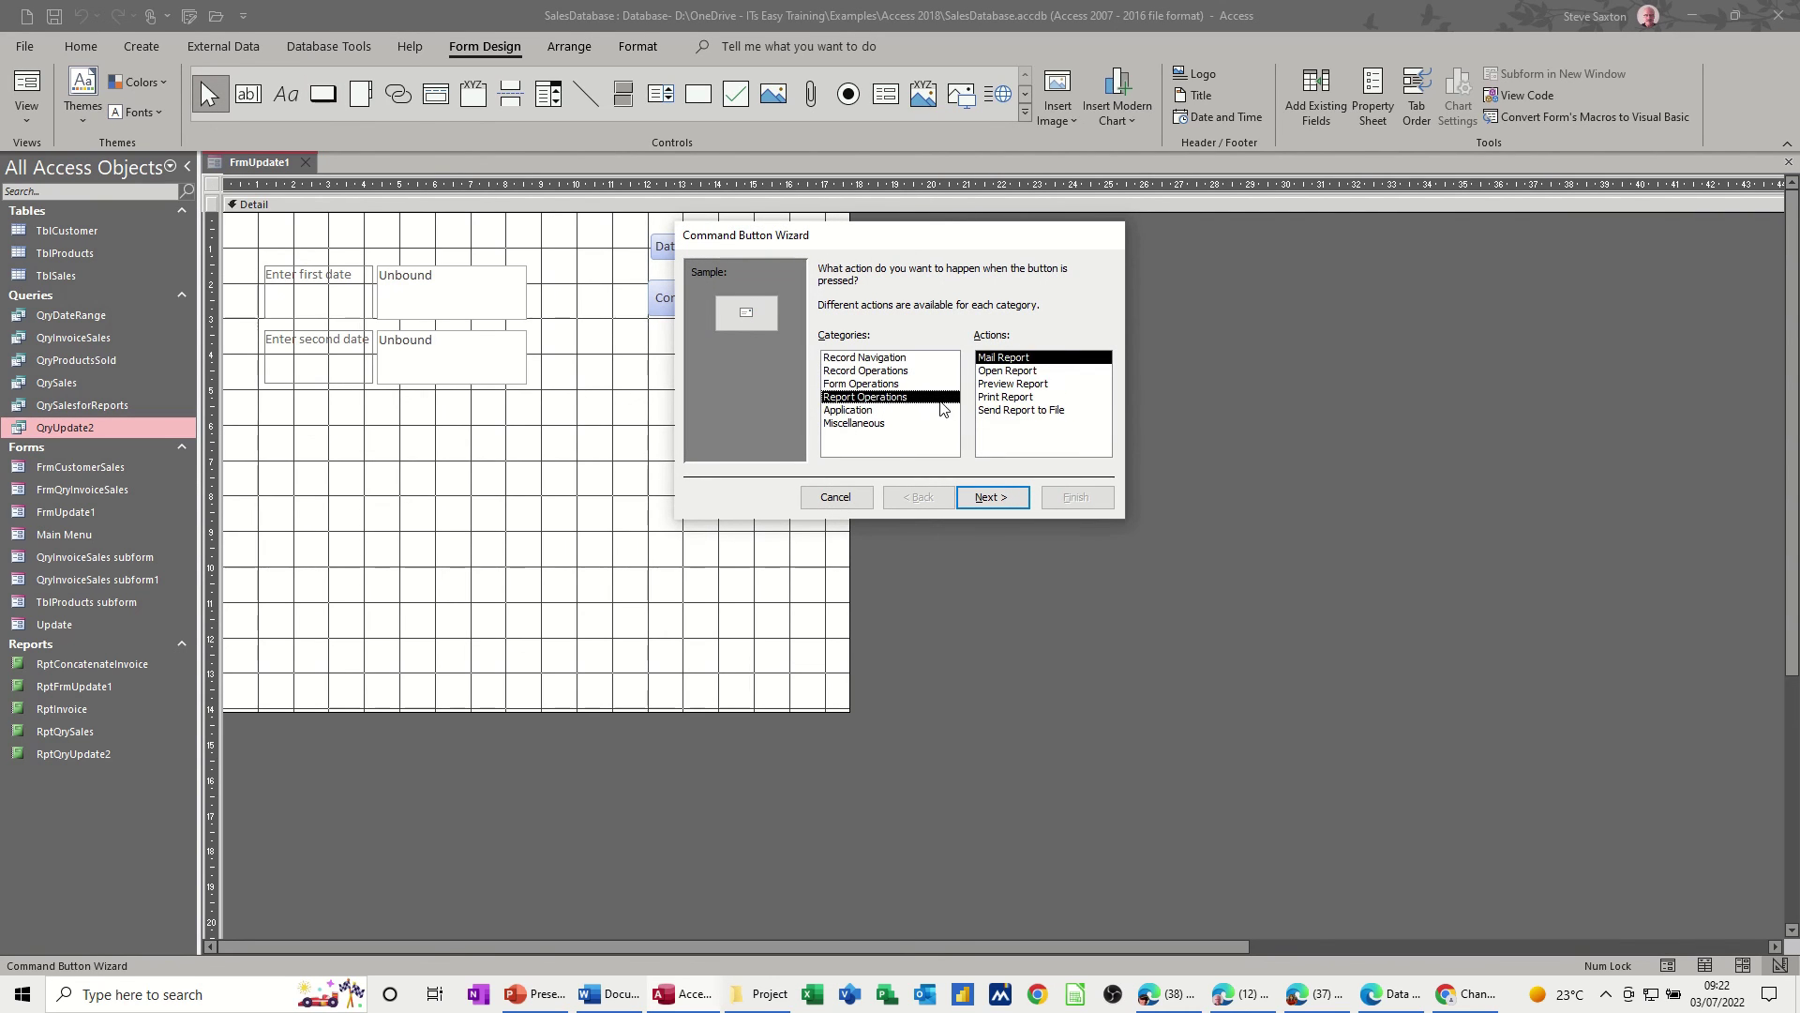
{"action": "left_click", "coordinate": [992, 384]}
{"action": "left_click", "coordinate": [994, 500]}
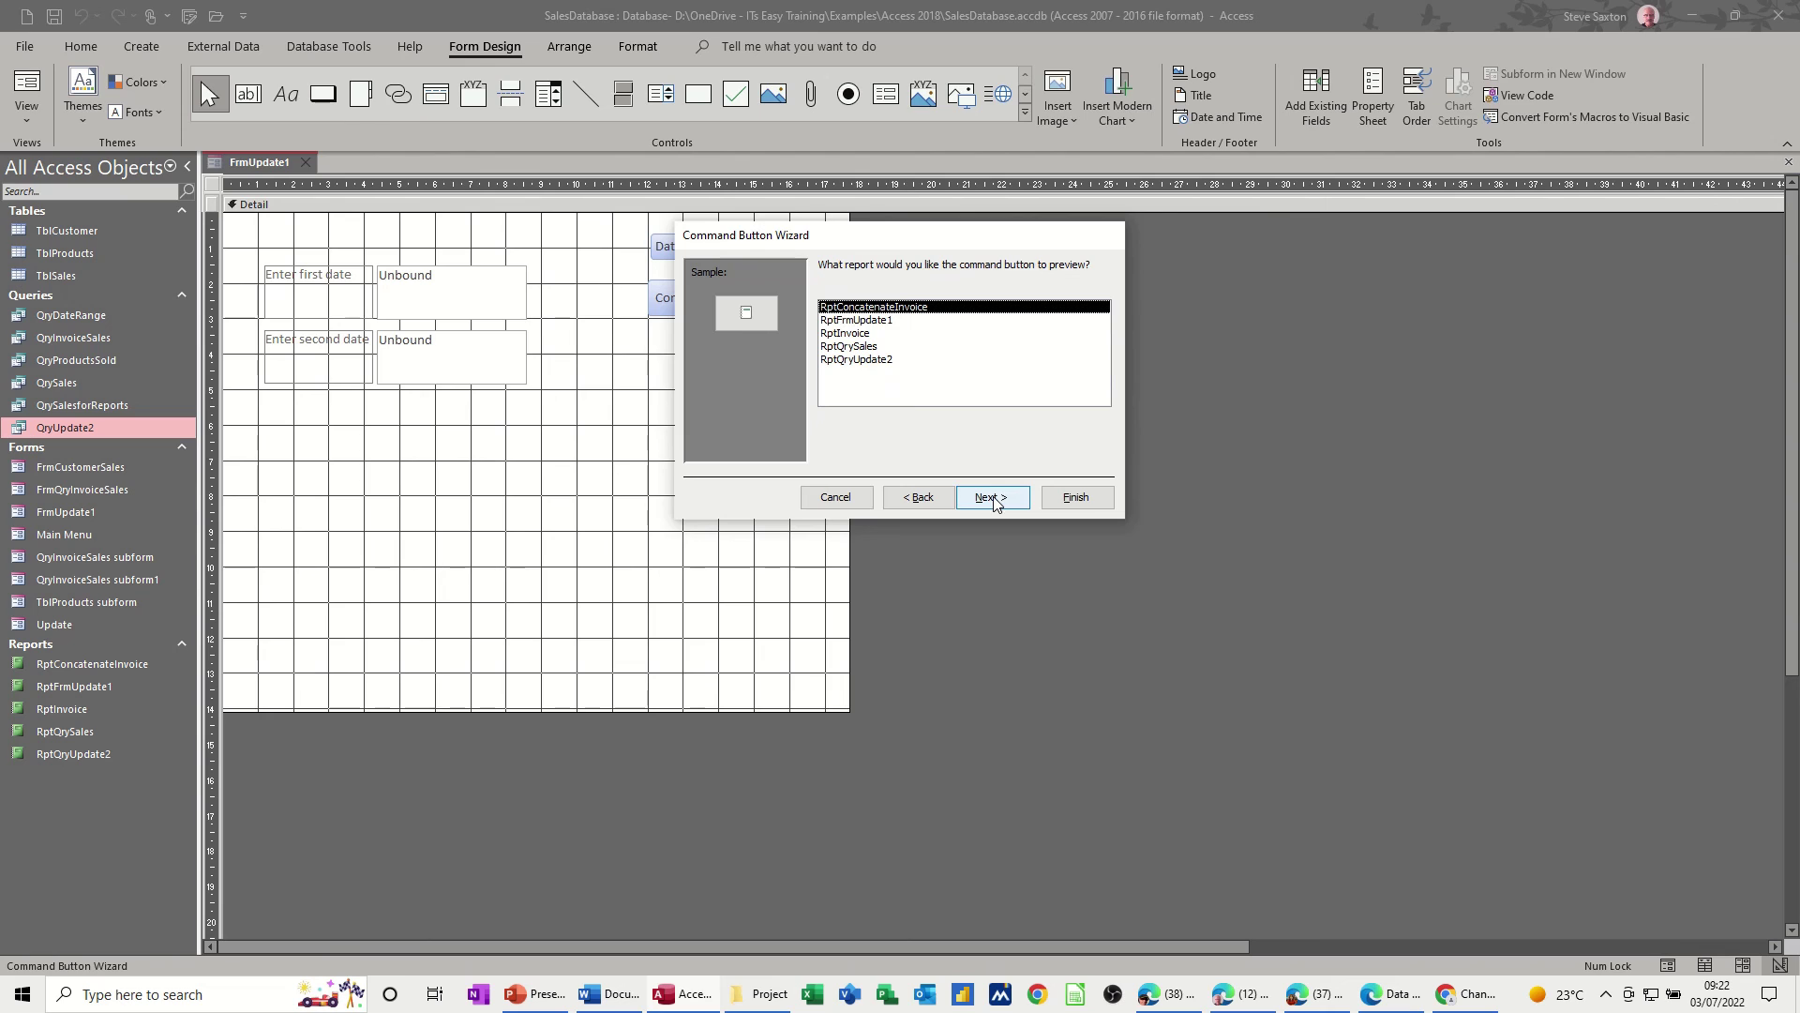
{"action": "left_click", "coordinate": [871, 361]}
{"action": "left_click", "coordinate": [991, 497]}
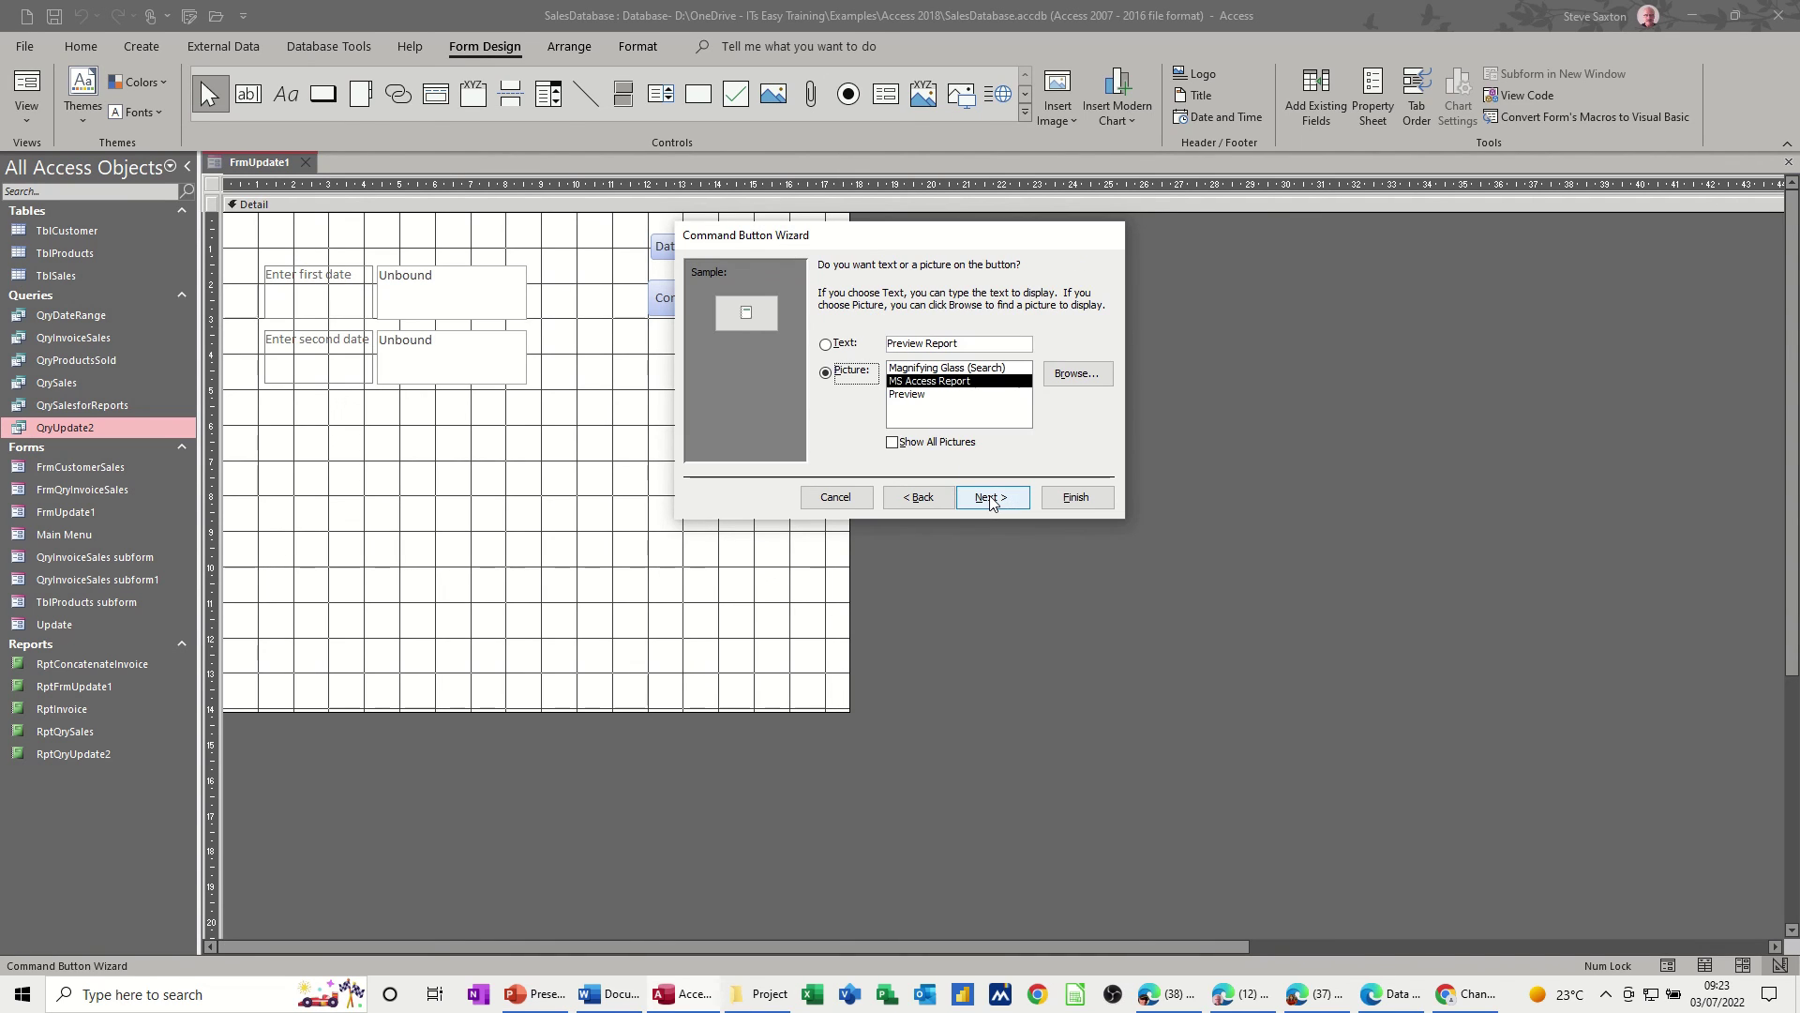
{"action": "left_click", "coordinate": [844, 343]}
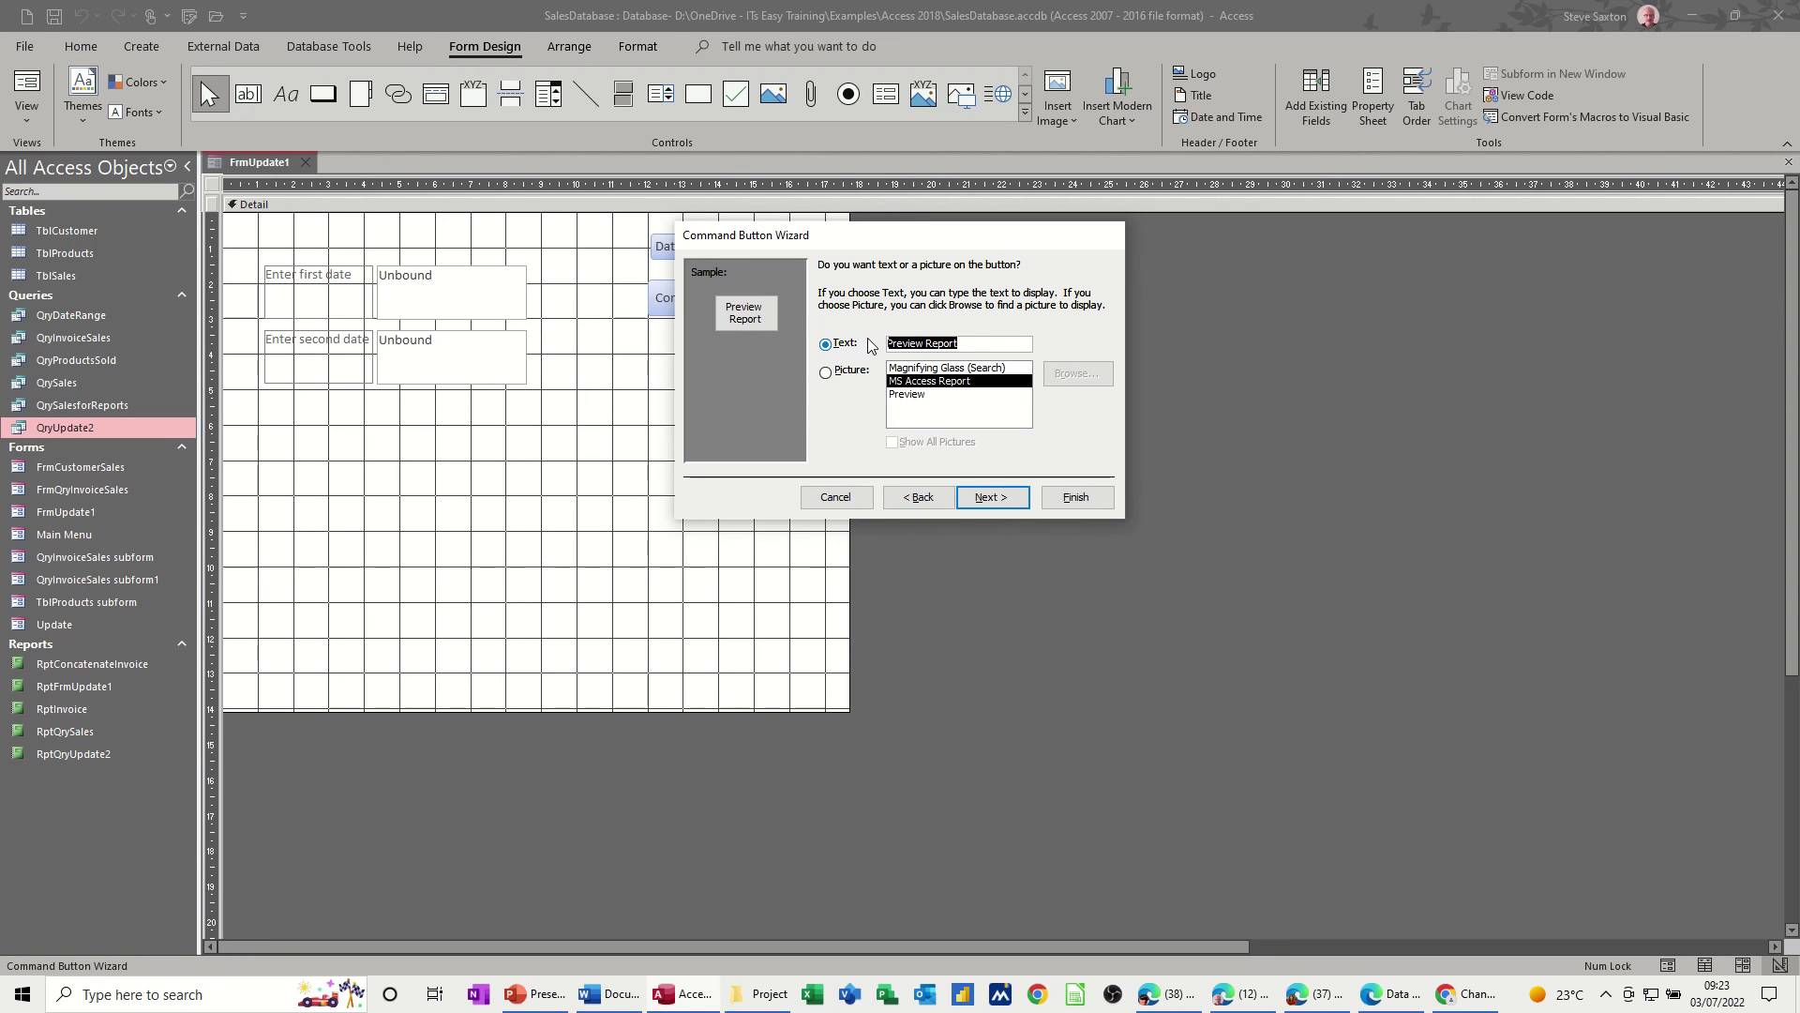
{"action": "type", "text": "Update2"}
{"action": "left_click", "coordinate": [1063, 502]}
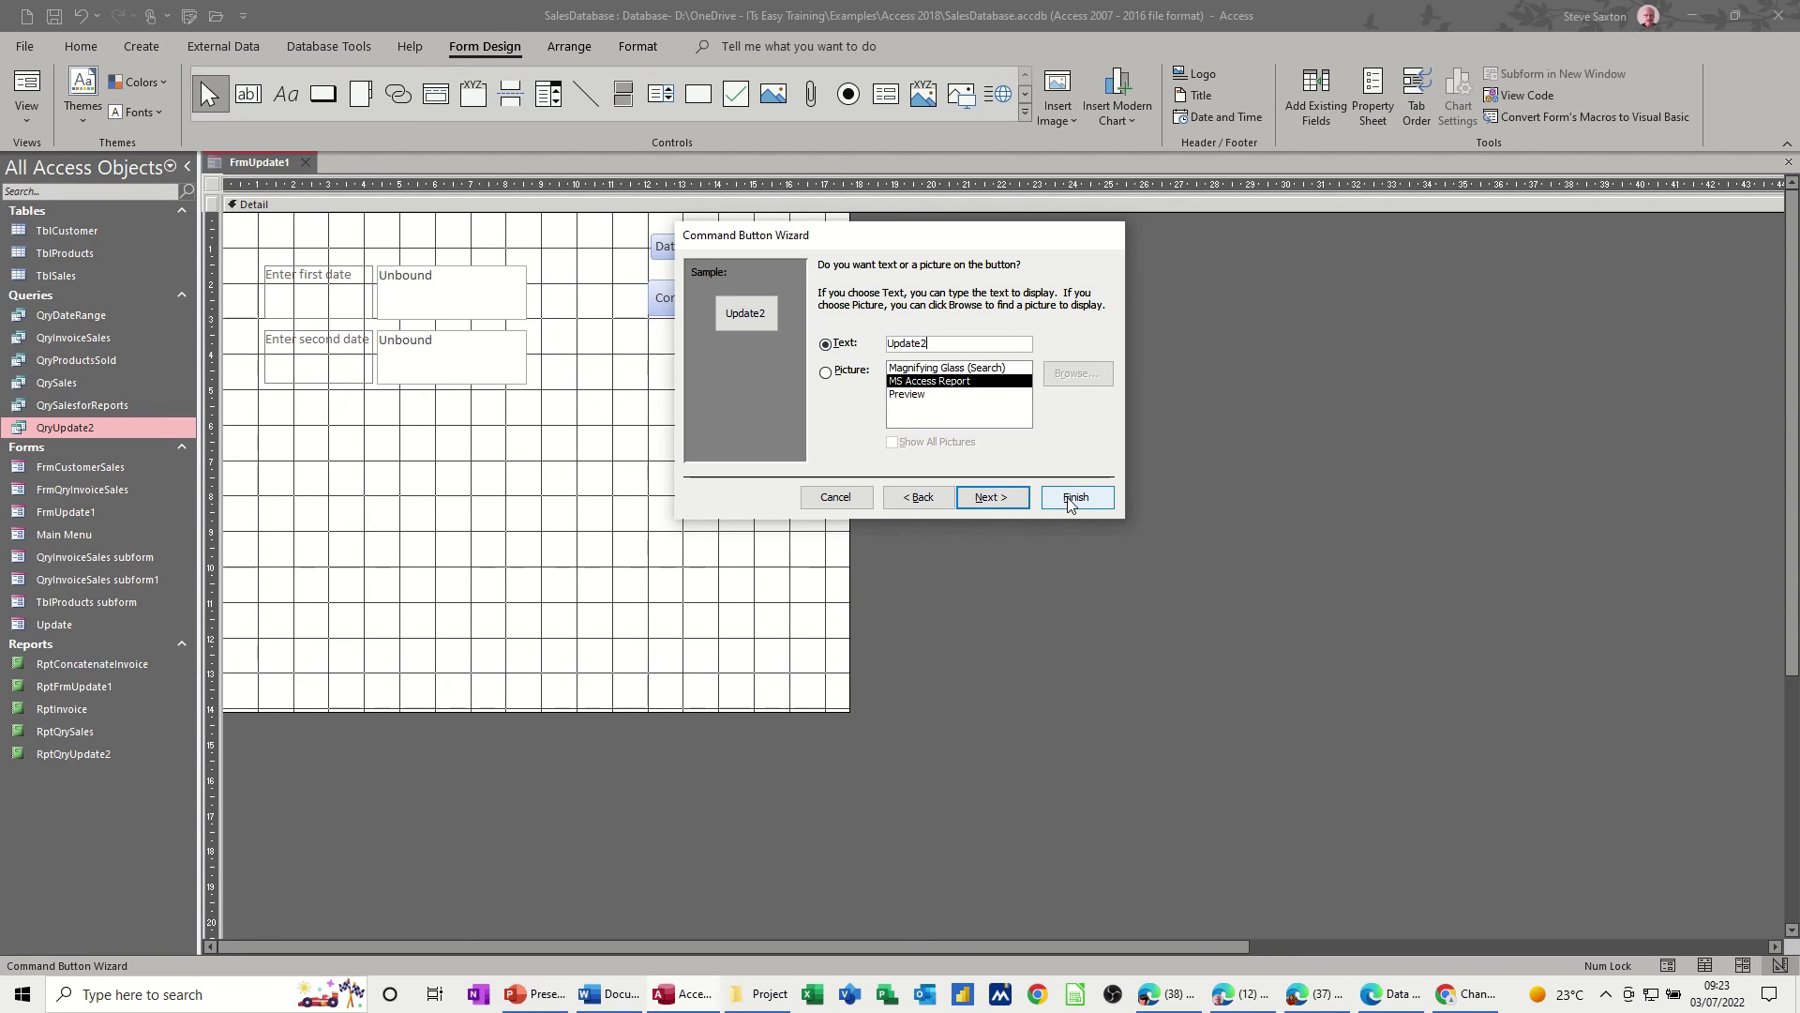
{"action": "left_click", "coordinate": [26, 86]}
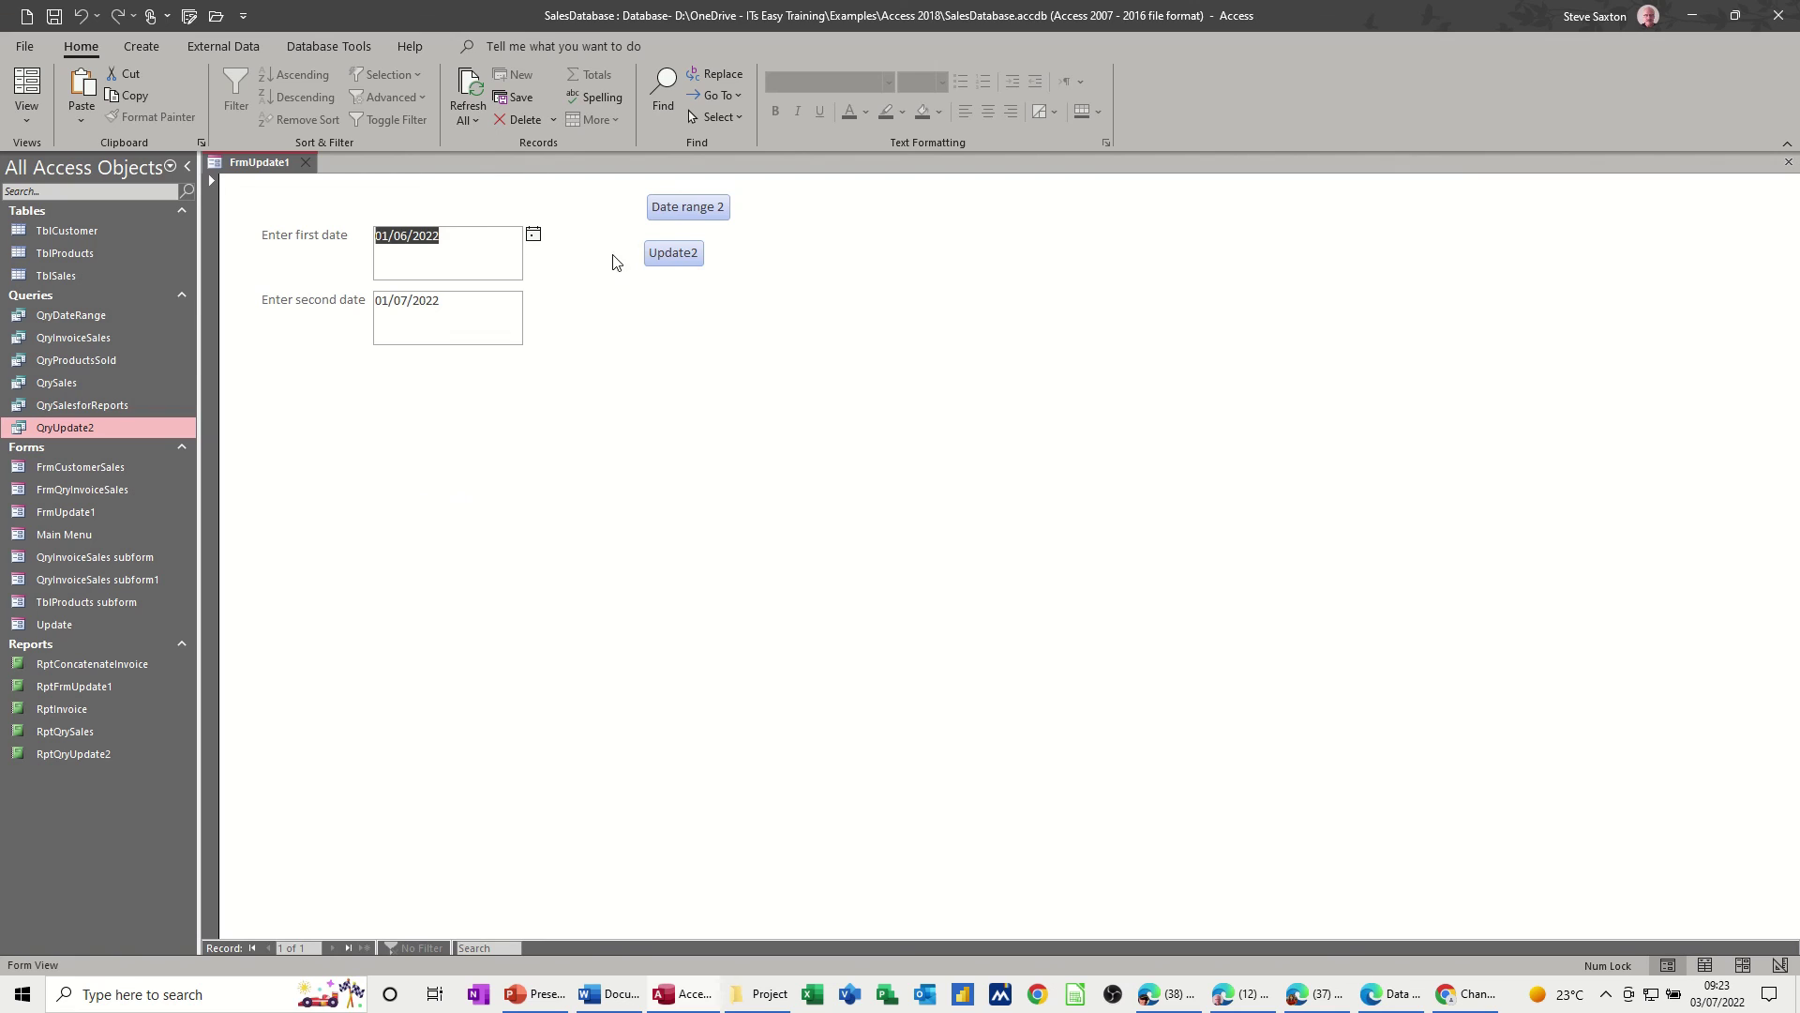
- Preview the report via Update2, set the first date to 02/05/2022, and preview again
{"action": "left_click", "coordinate": [673, 255]}
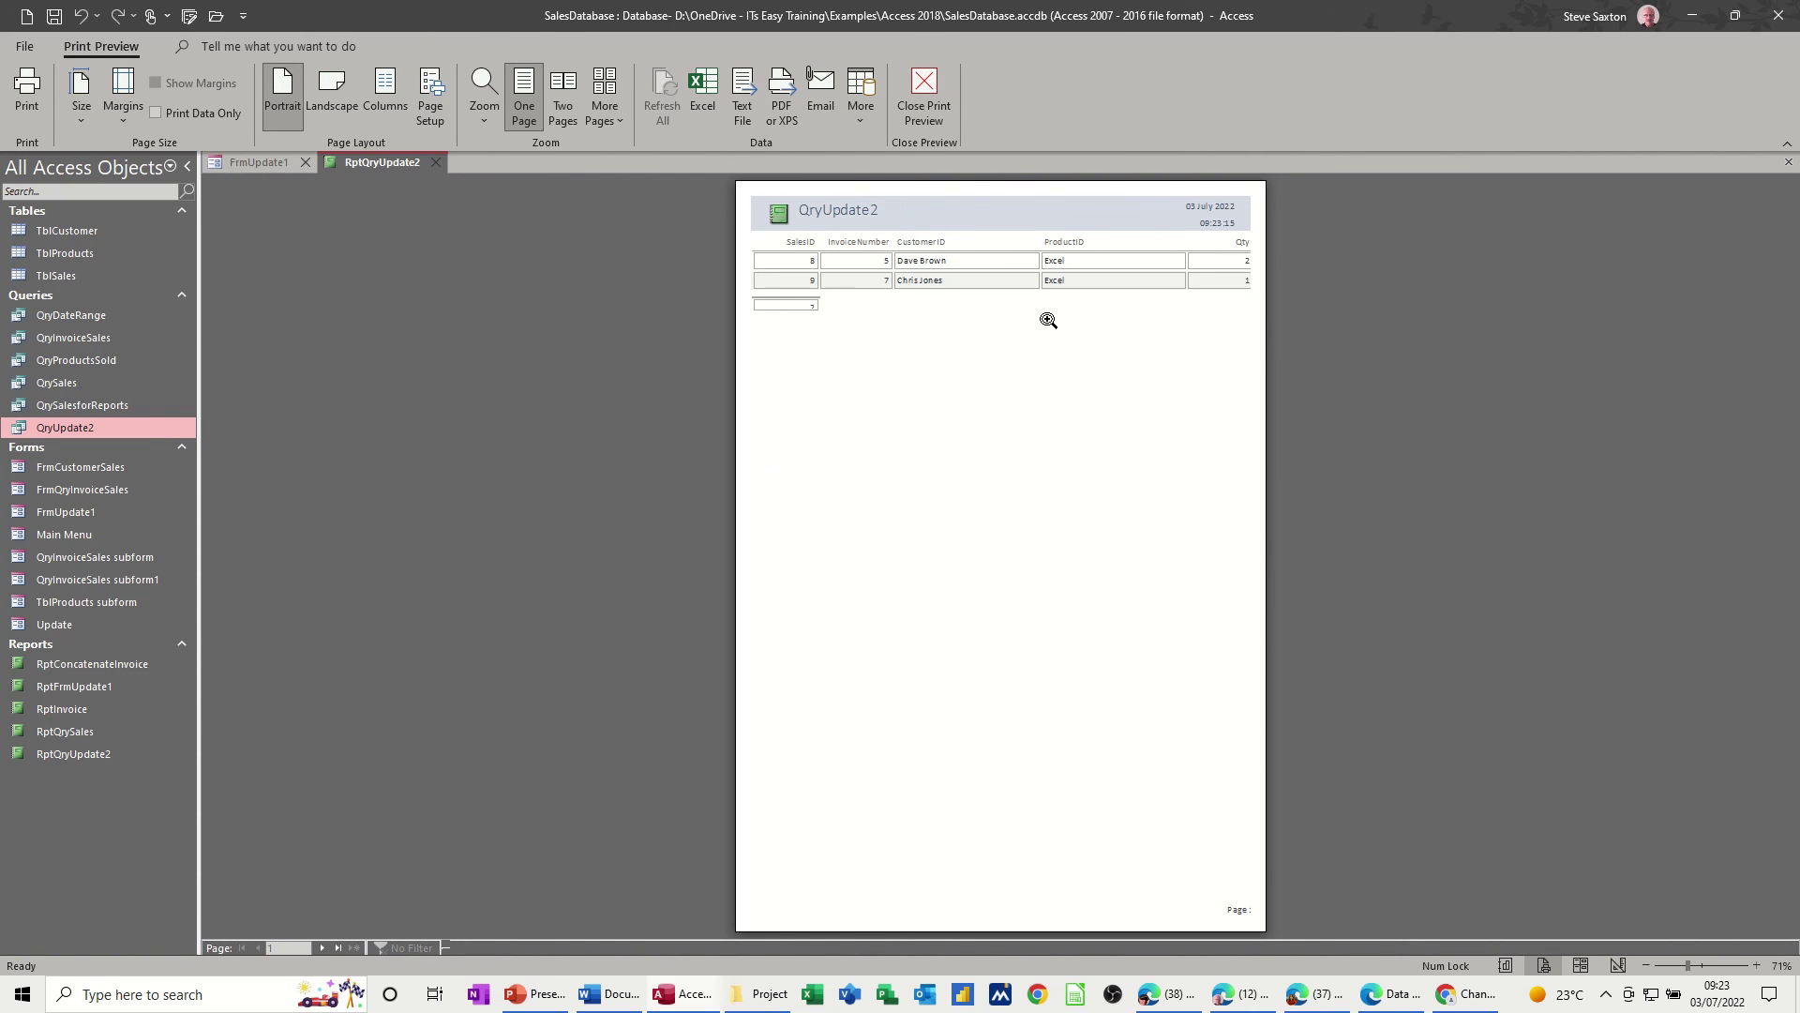
{"action": "left_click", "coordinate": [925, 94]}
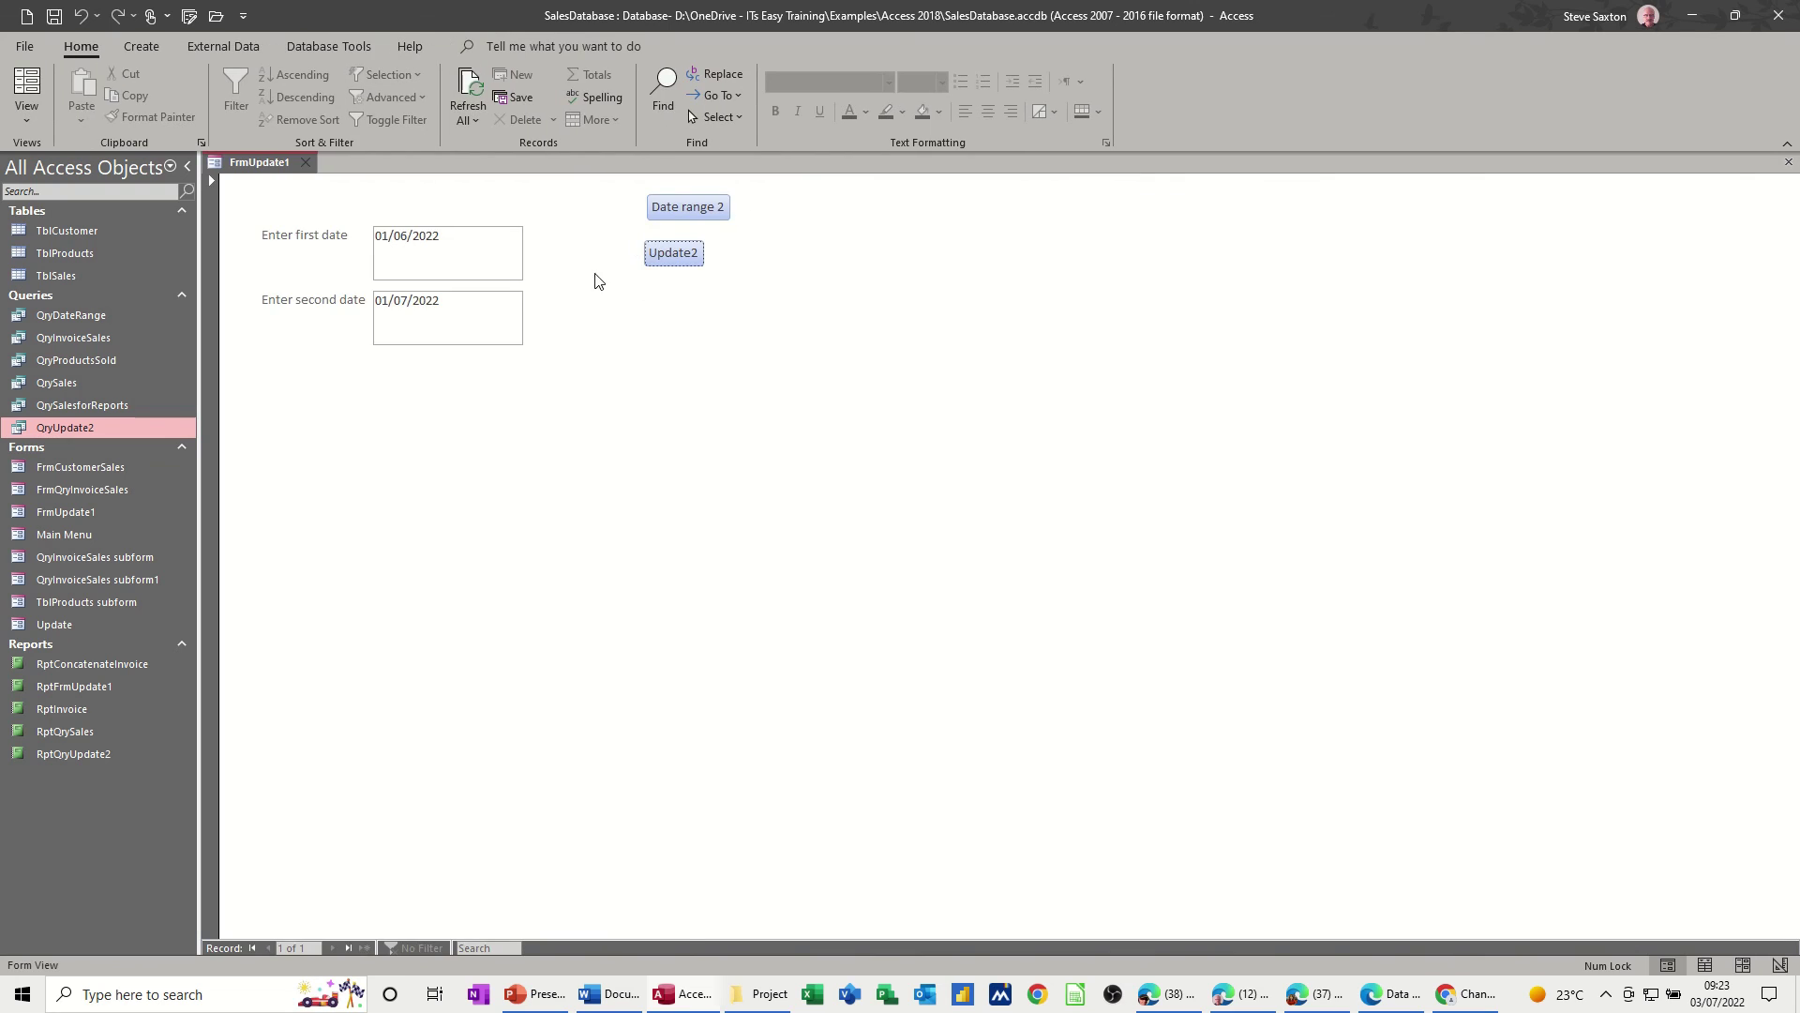
{"action": "left_click", "coordinate": [498, 257]}
{"action": "left_click", "coordinate": [533, 234]}
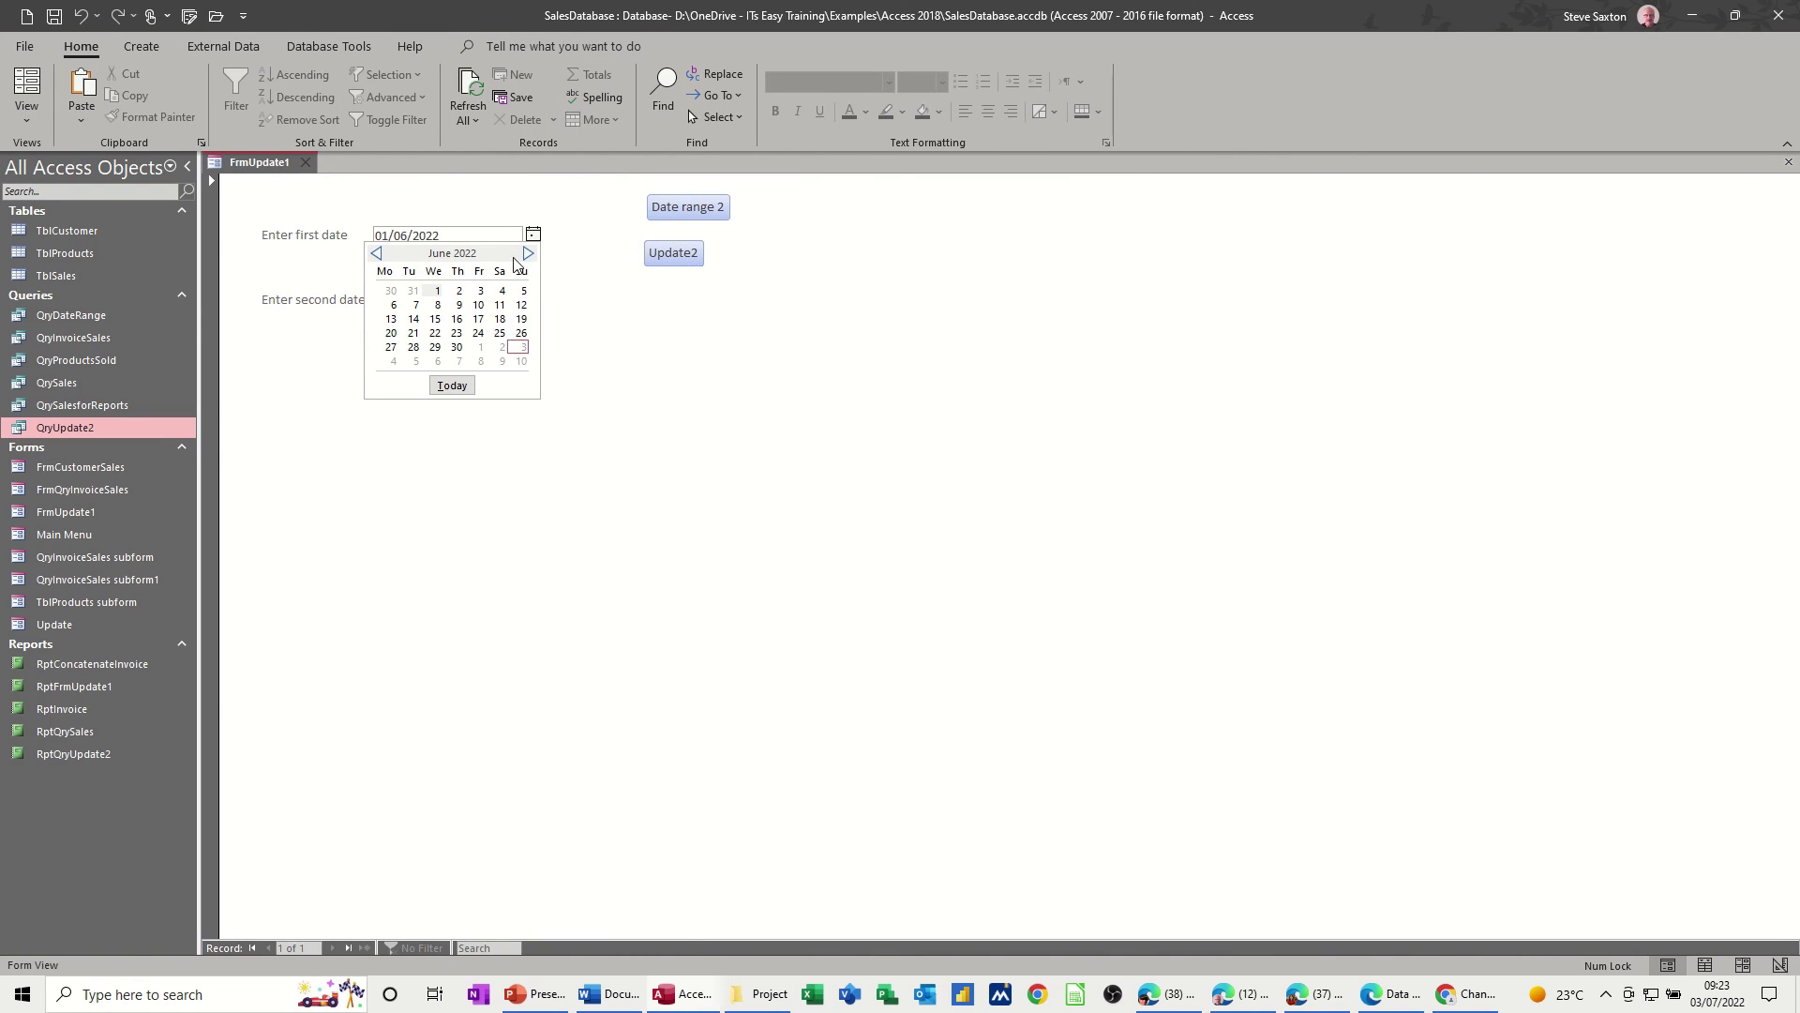
{"action": "left_click", "coordinate": [377, 254]}
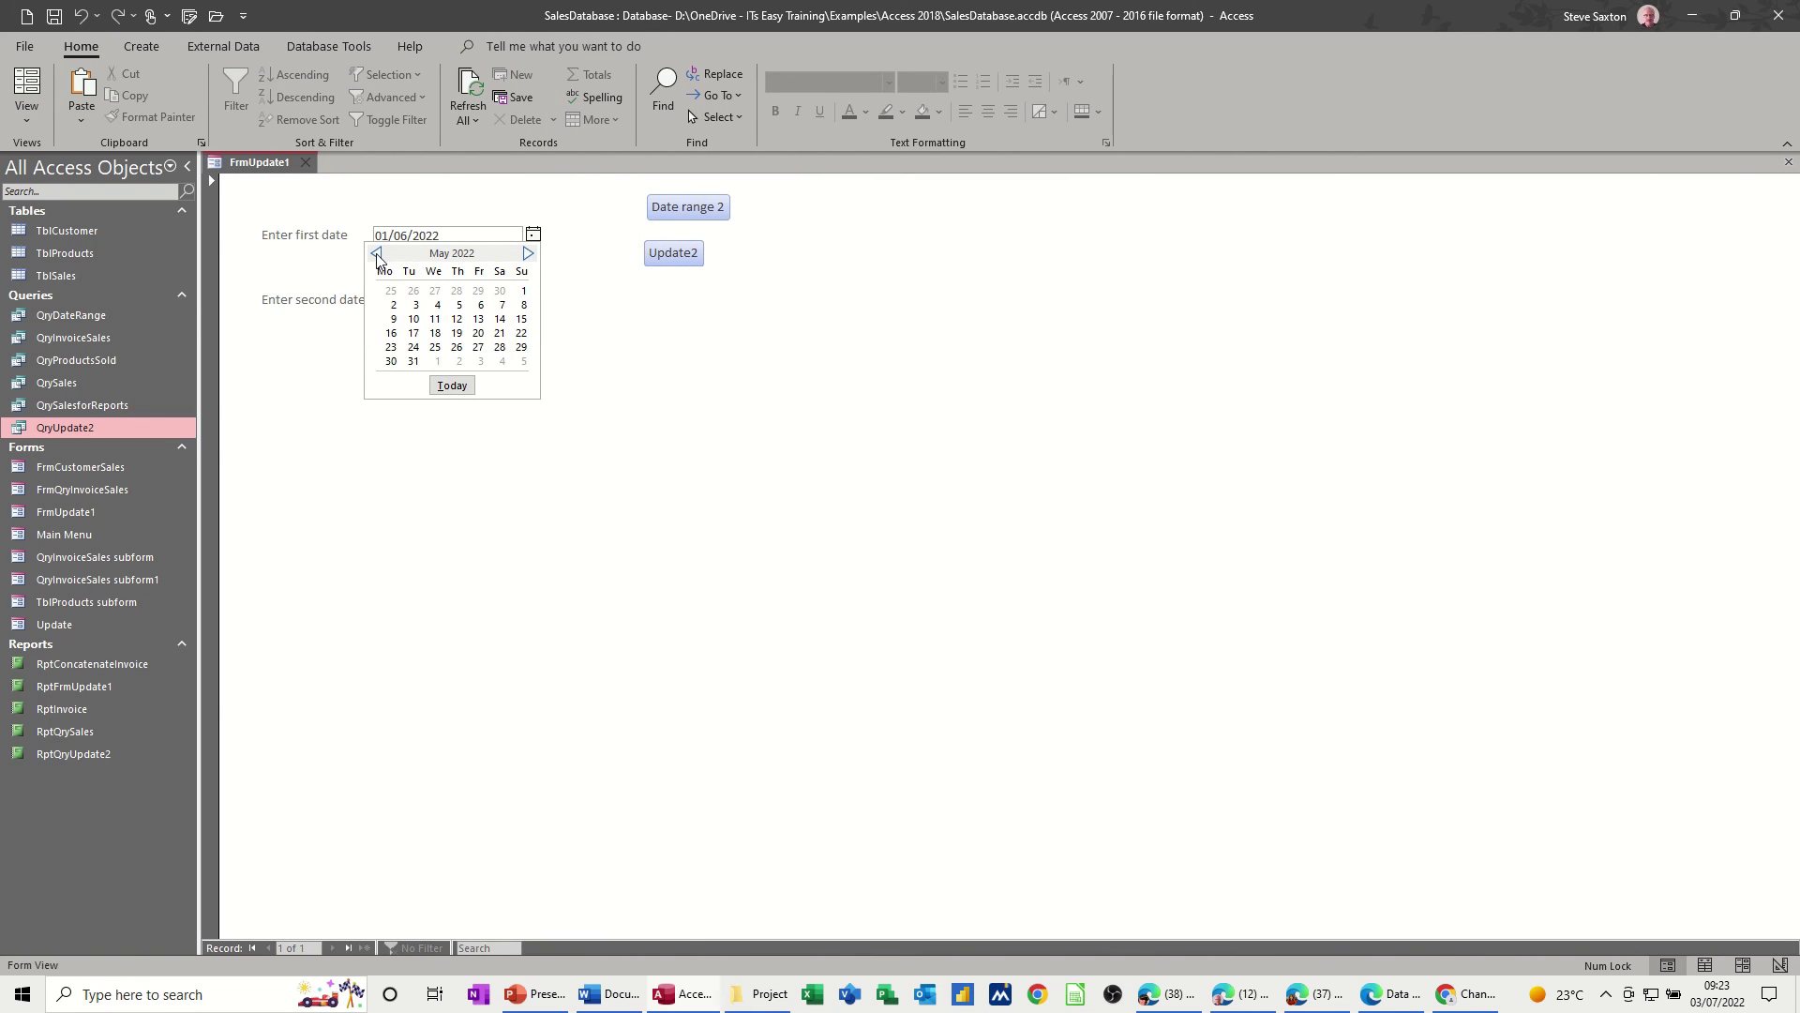
{"action": "left_click", "coordinate": [392, 305]}
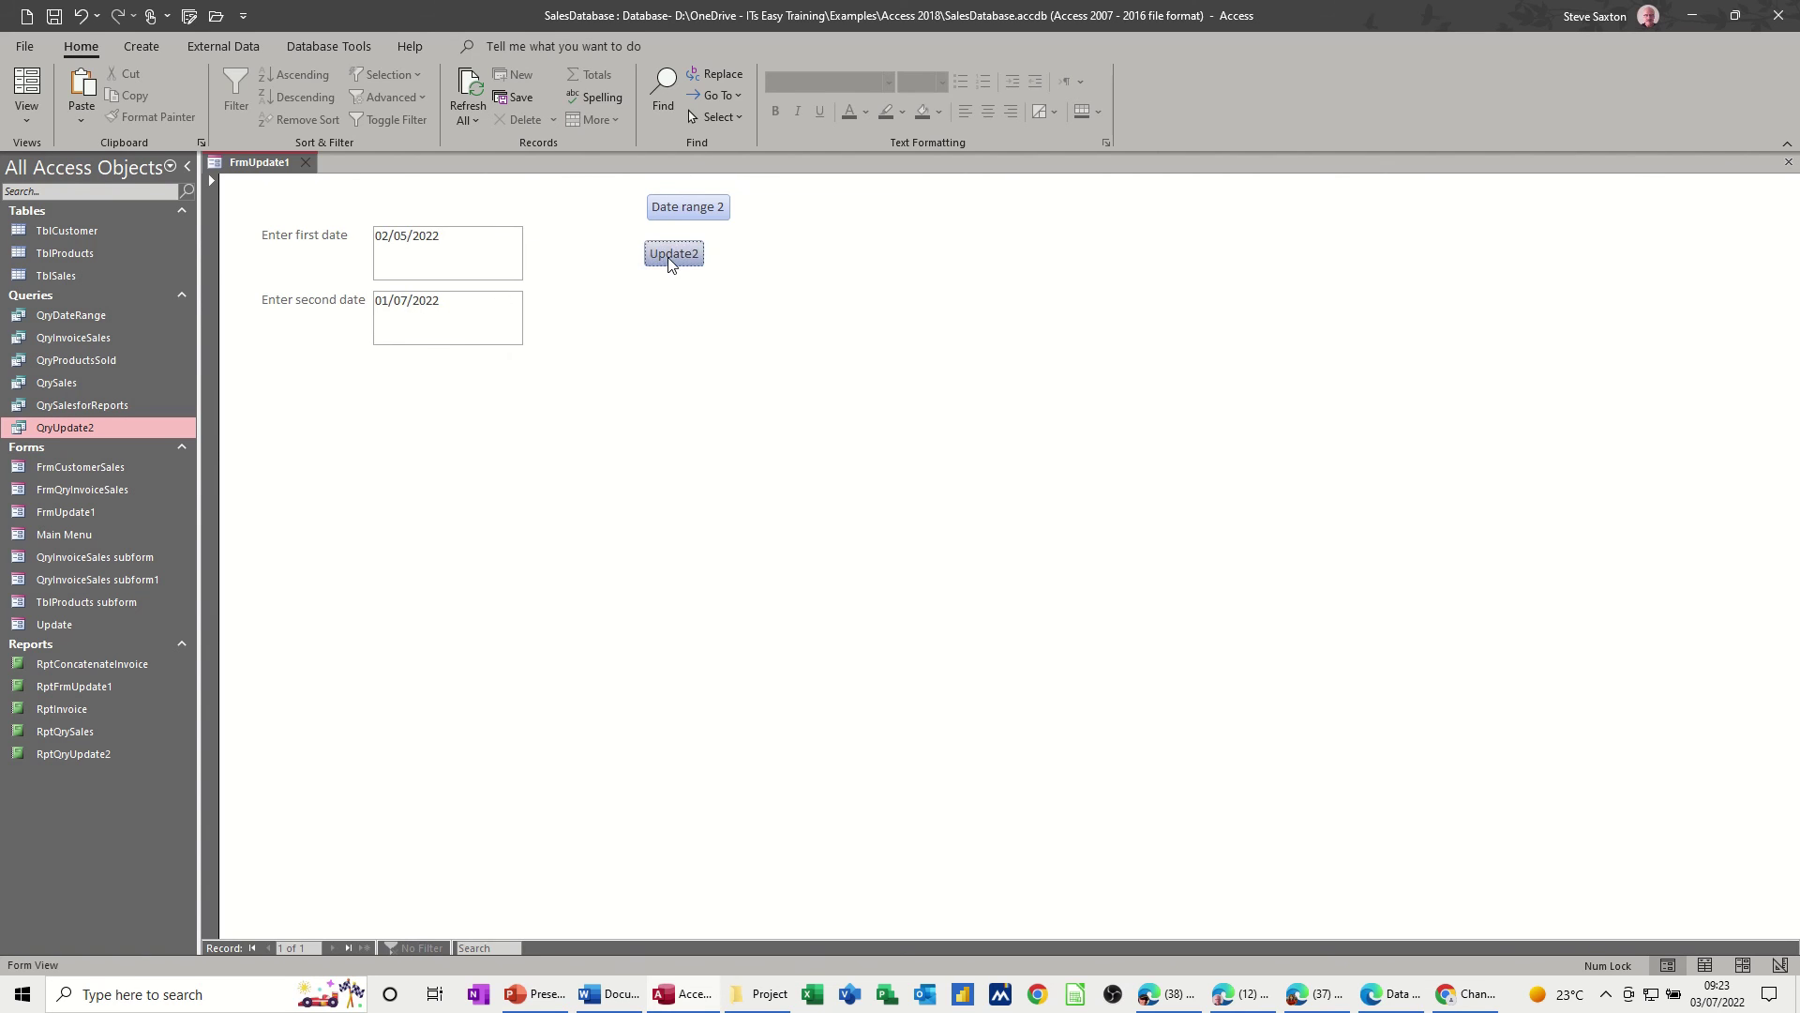
{"action": "left_click", "coordinate": [673, 254]}
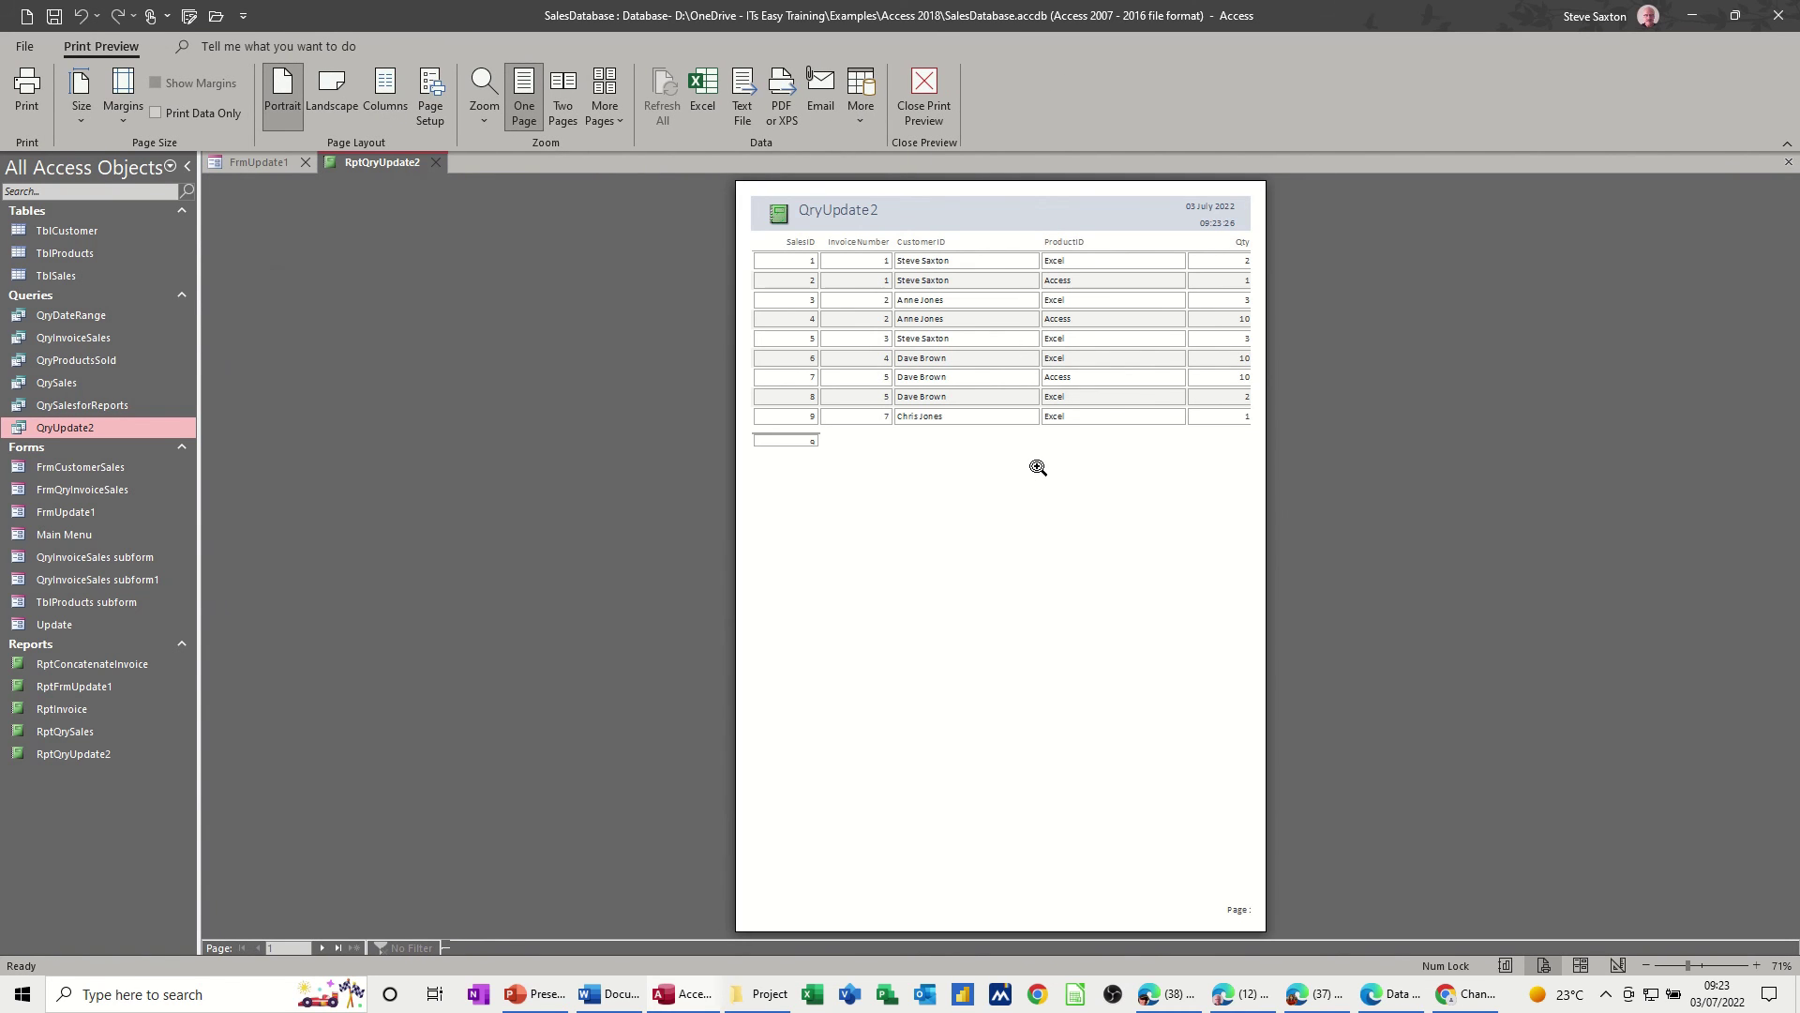
{"action": "left_click", "coordinate": [932, 106]}
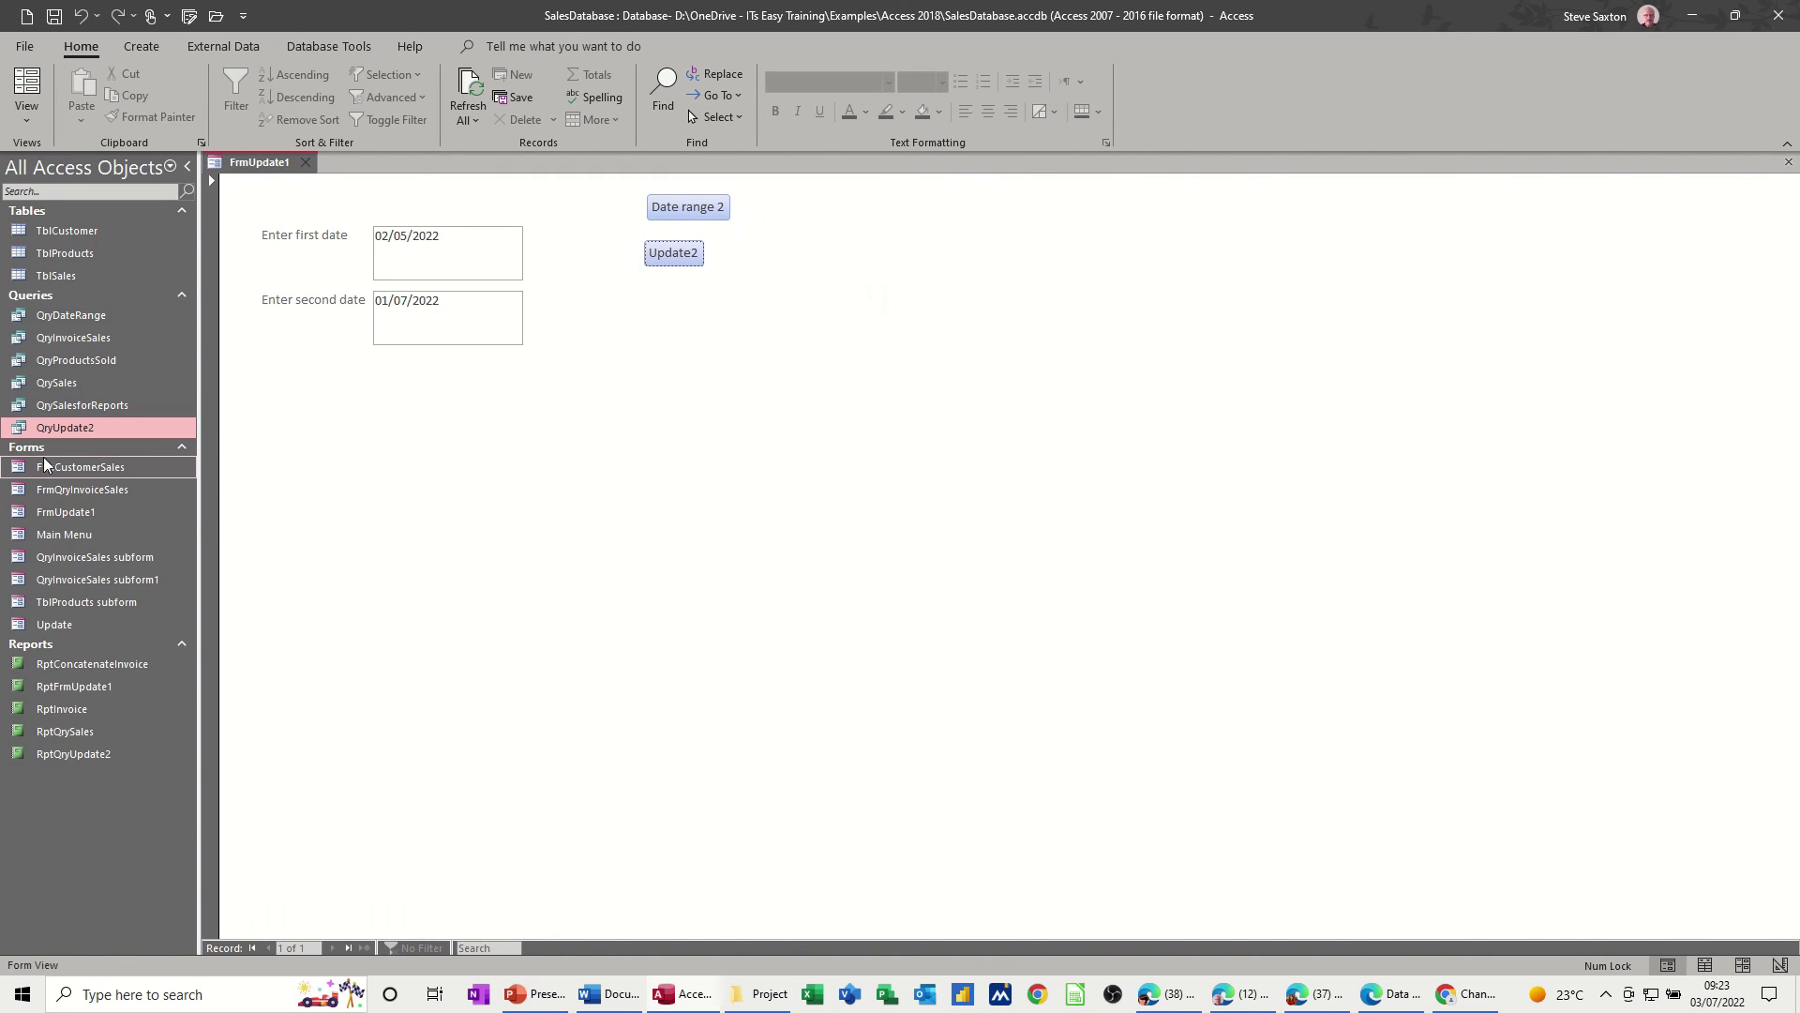